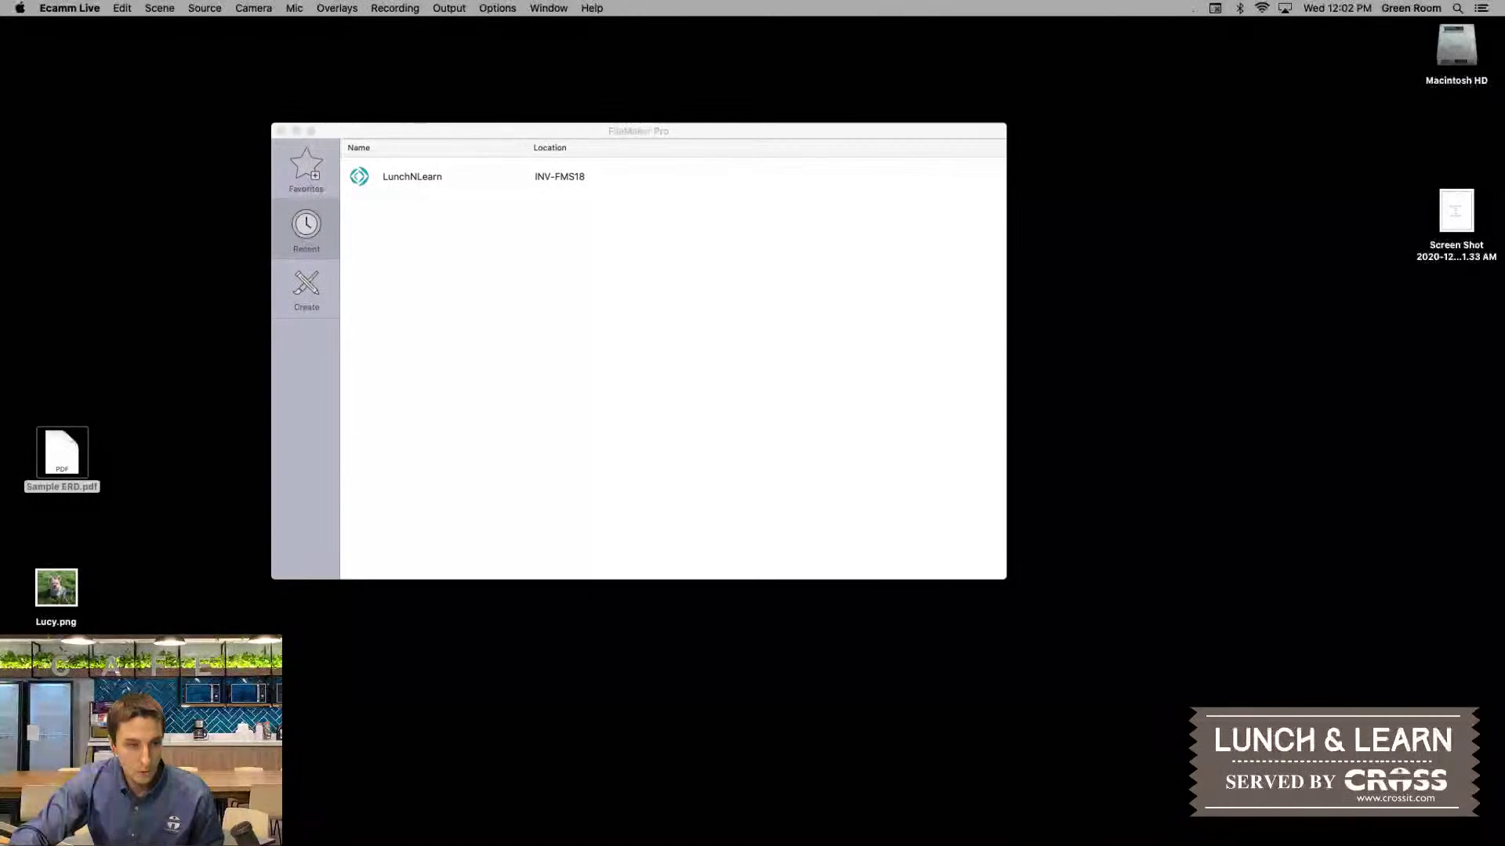
- Restore the minimized diagram screenshot, reposition it, then close it
{"action": "mouse_move", "coordinate": [379, 831]}
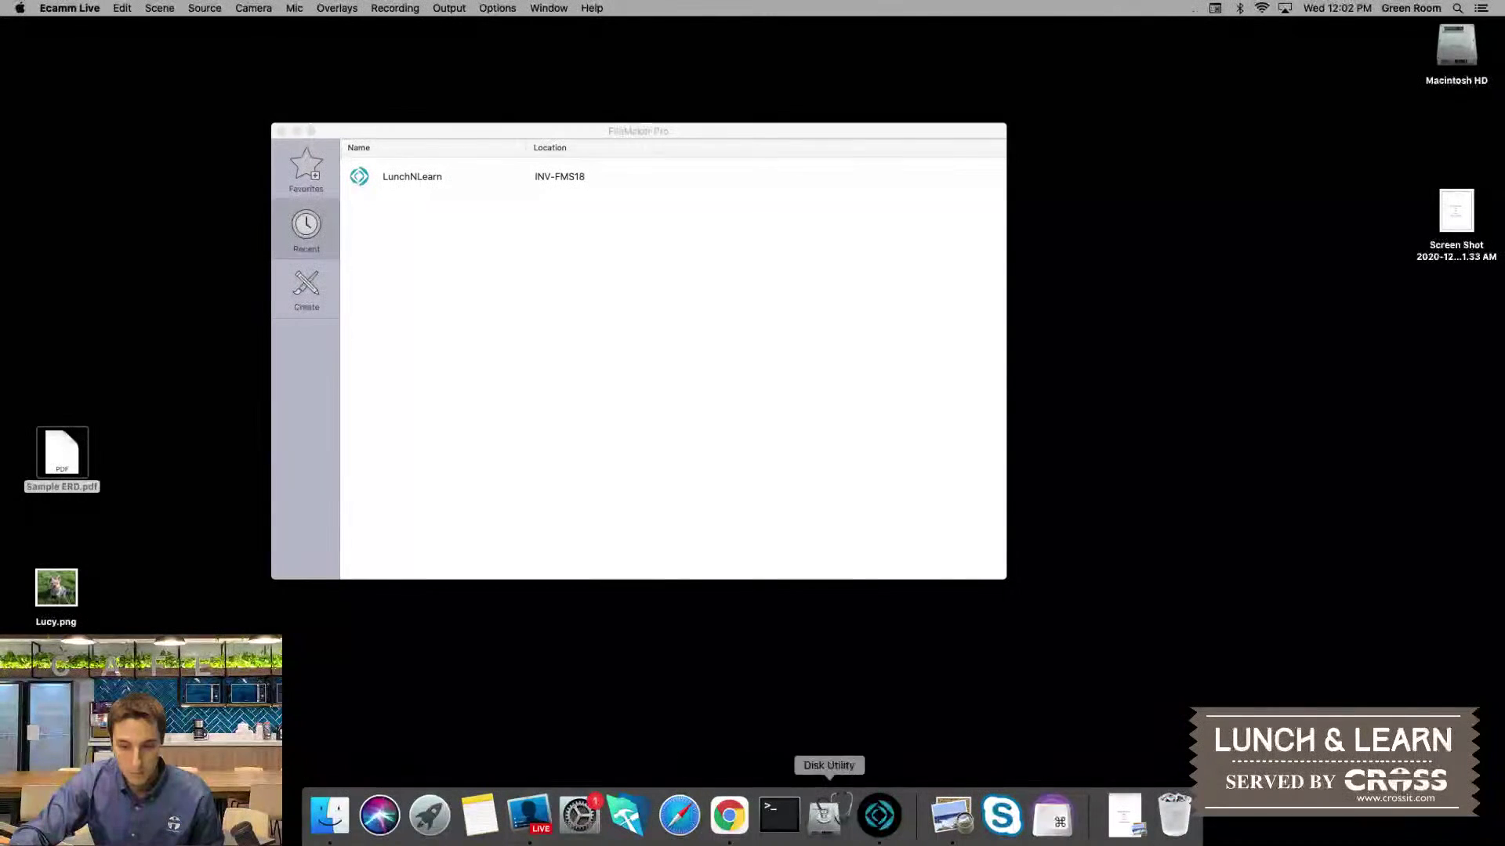
{"action": "left_click", "coordinate": [951, 815]}
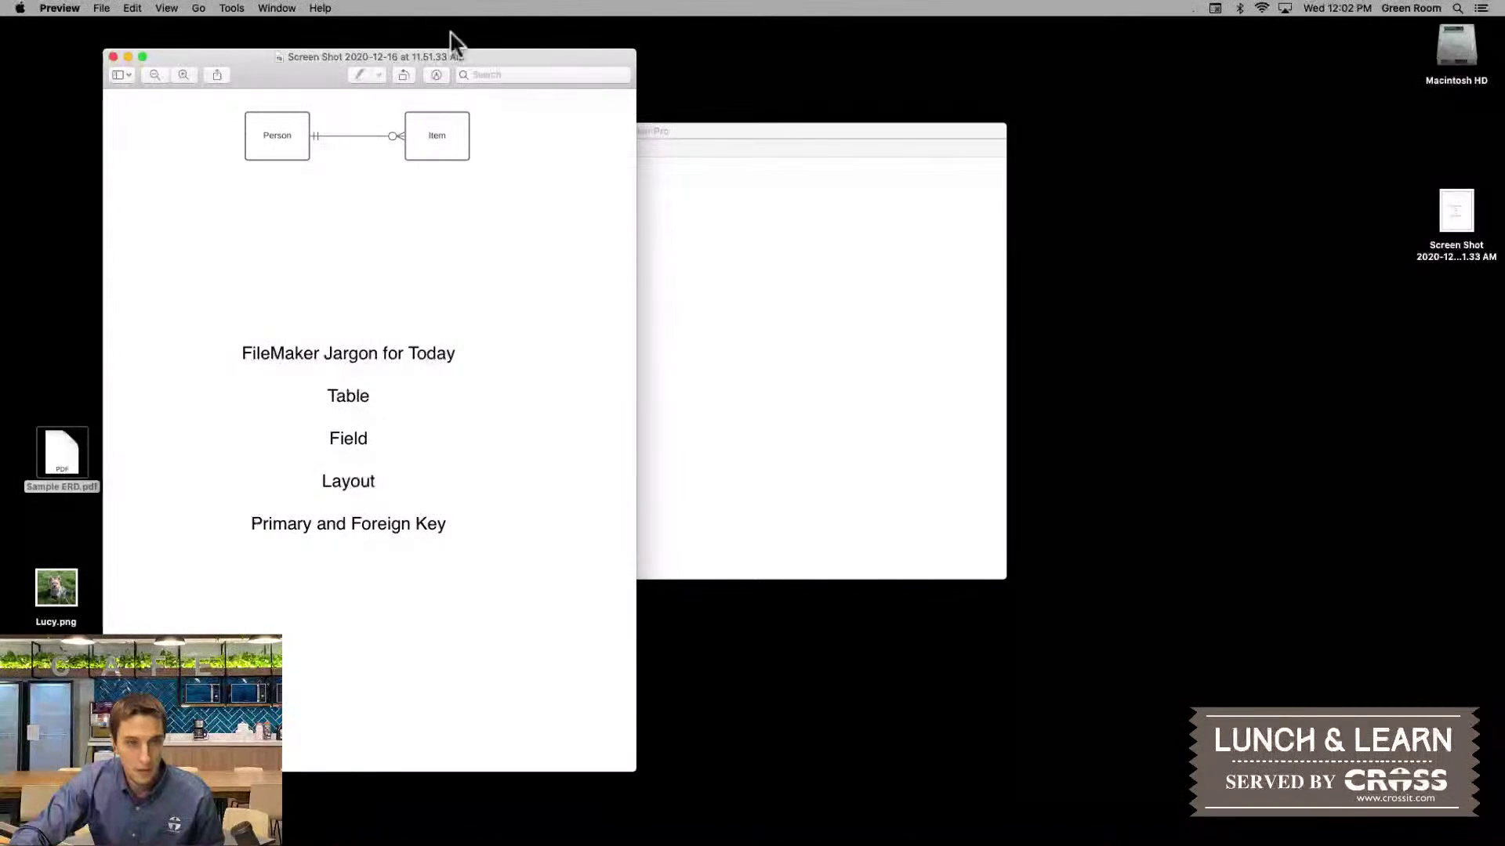
{"action": "left_click_drag", "start_coordinate": [483, 53], "coordinate": [523, 54]}
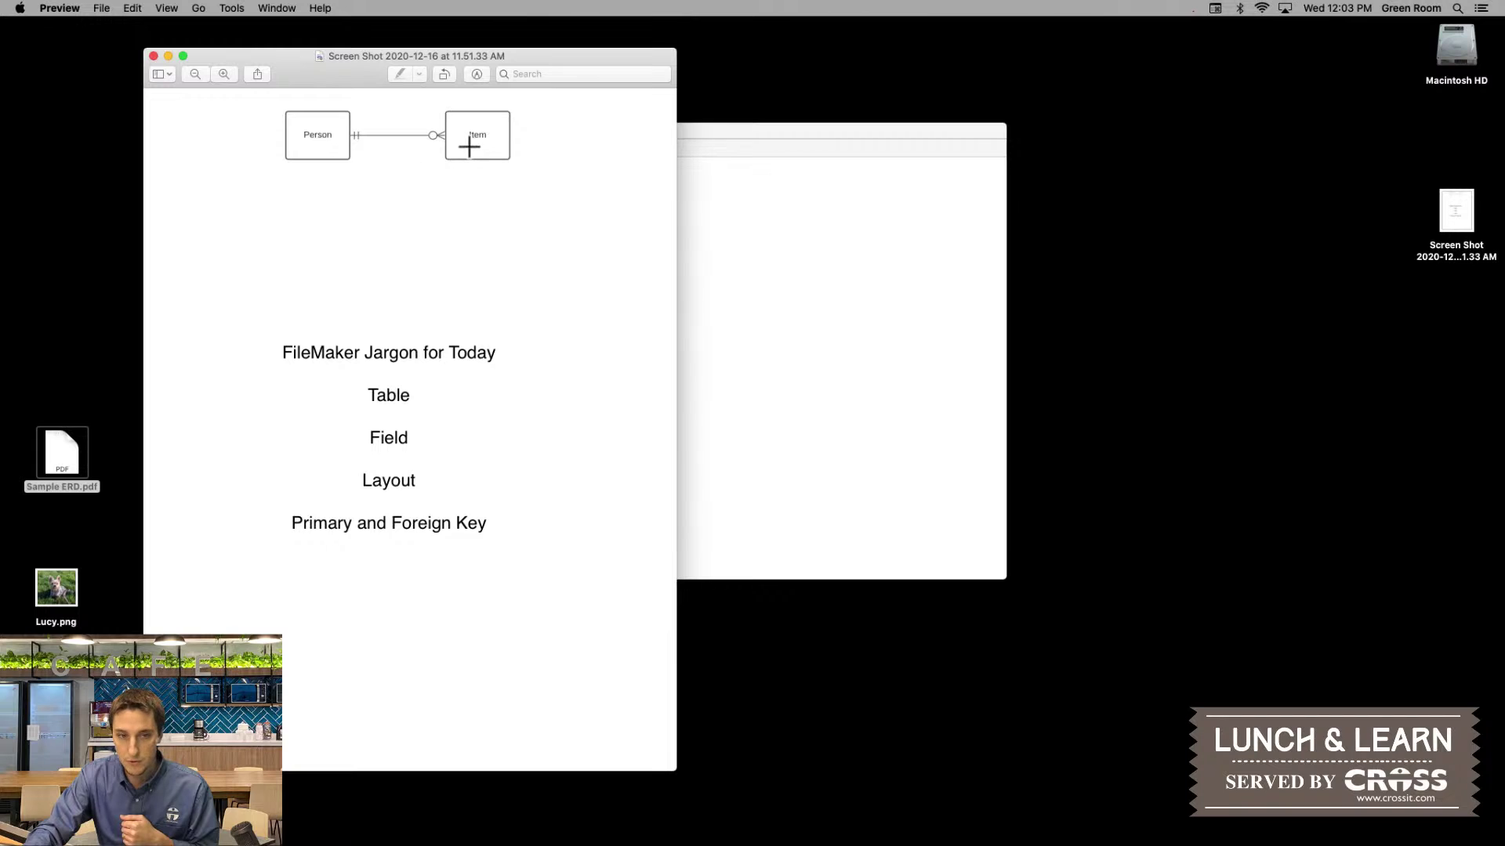
{"action": "left_click_drag", "start_coordinate": [267, 56], "coordinate": [233, 44]}
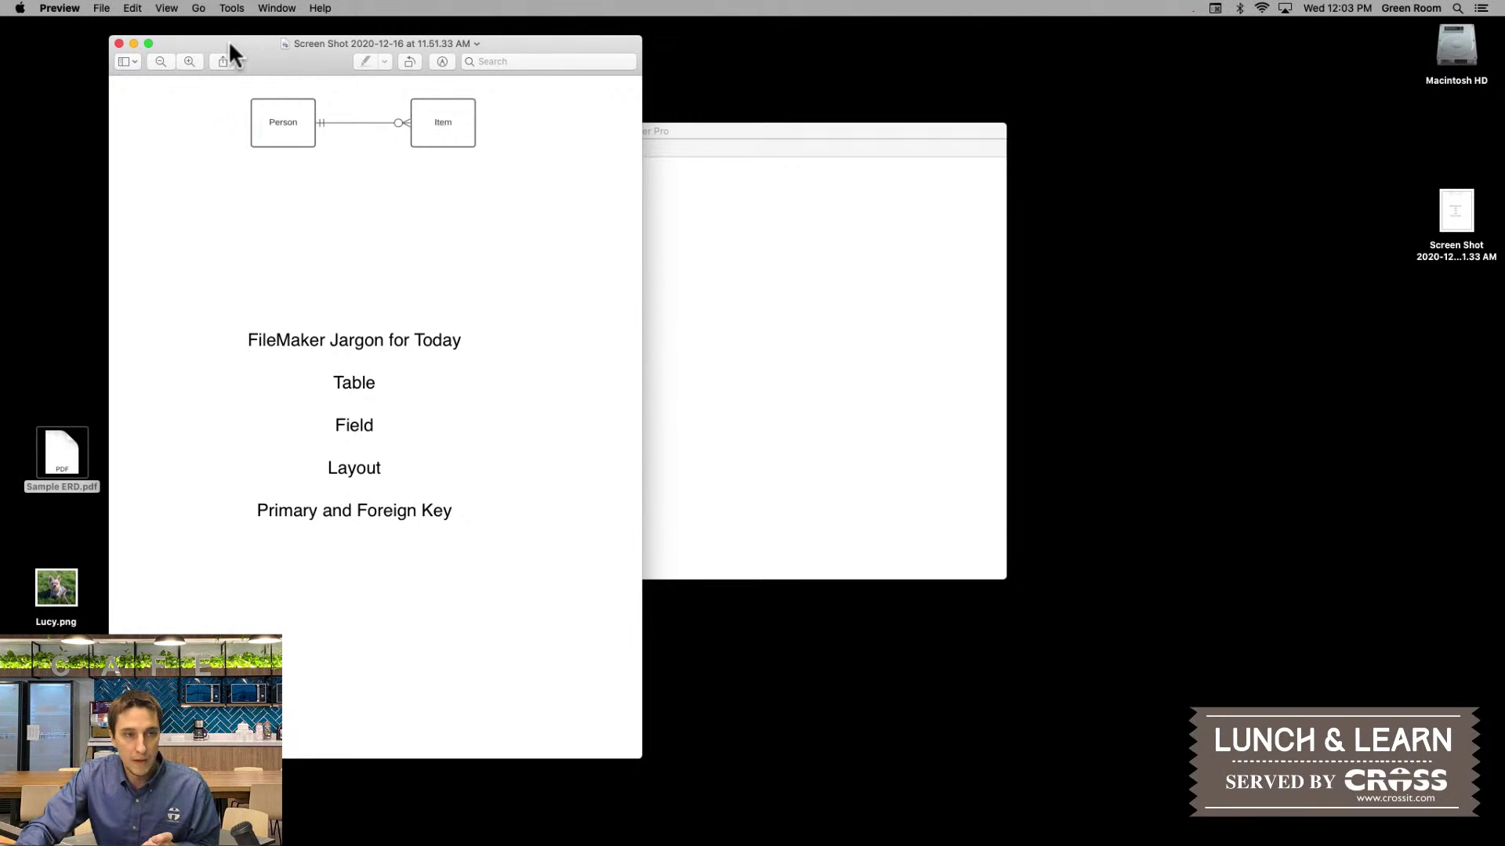
{"action": "left_click", "coordinate": [119, 43]}
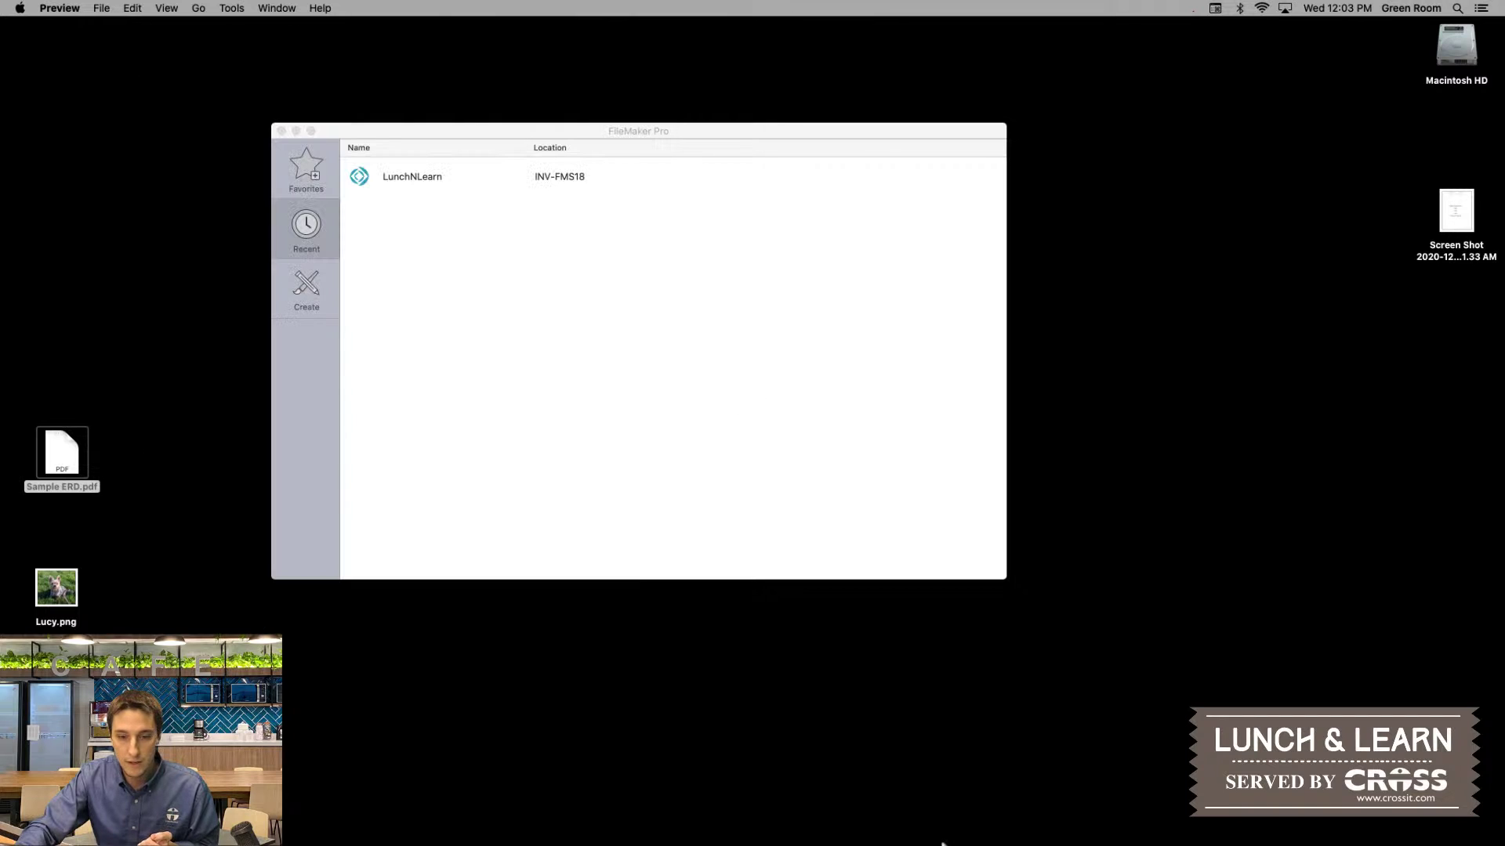
- Bring FileMaker Pro's LunchNLearn launch window forward and drag it right toward the centre
{"action": "left_click", "coordinate": [901, 812]}
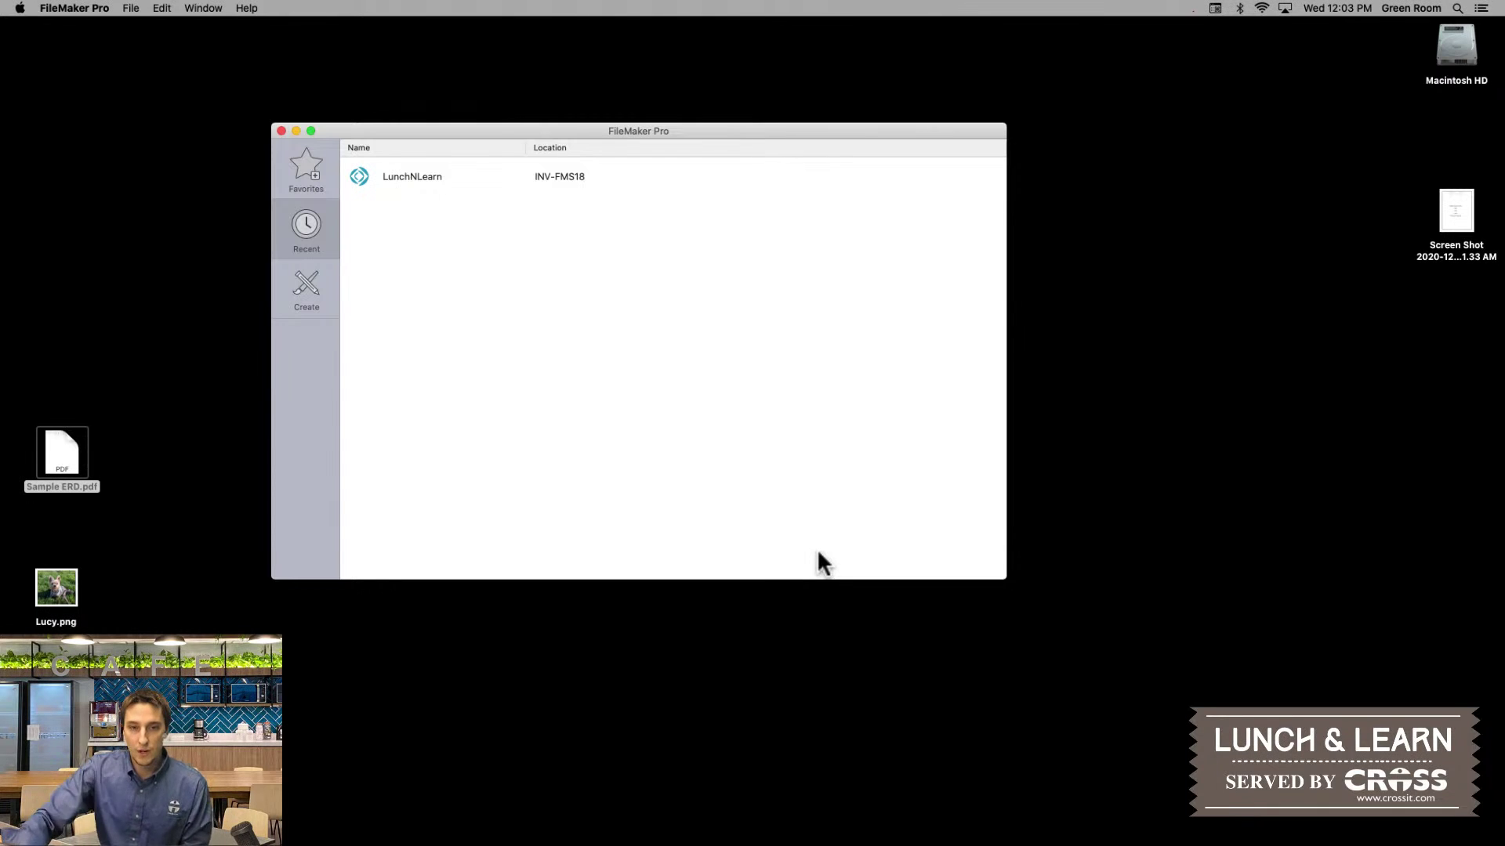
{"action": "left_click_drag", "start_coordinate": [851, 128], "coordinate": [990, 138]}
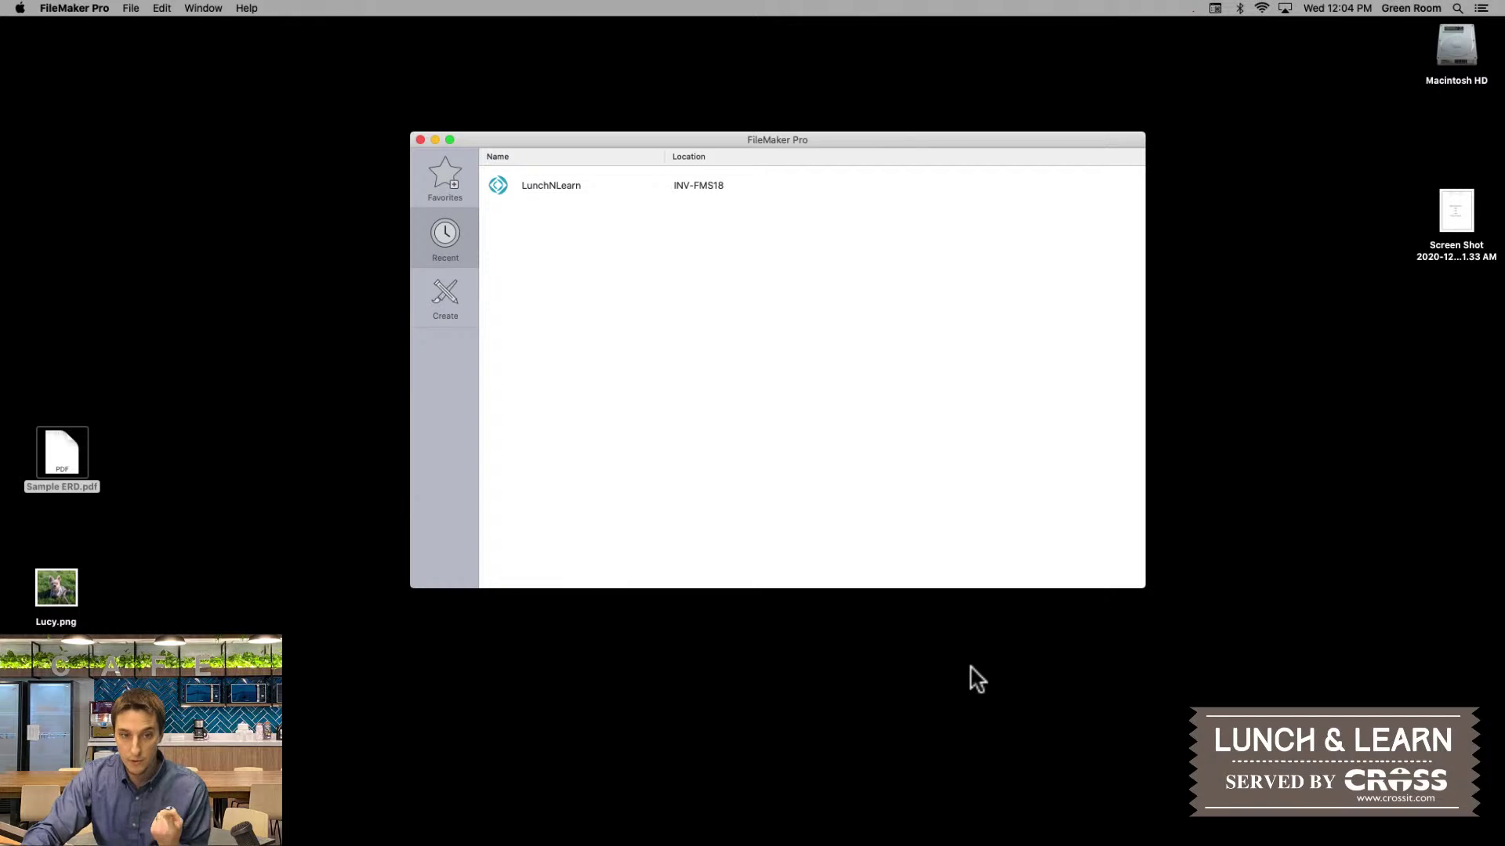
{"action": "mouse_move", "coordinate": [975, 832]}
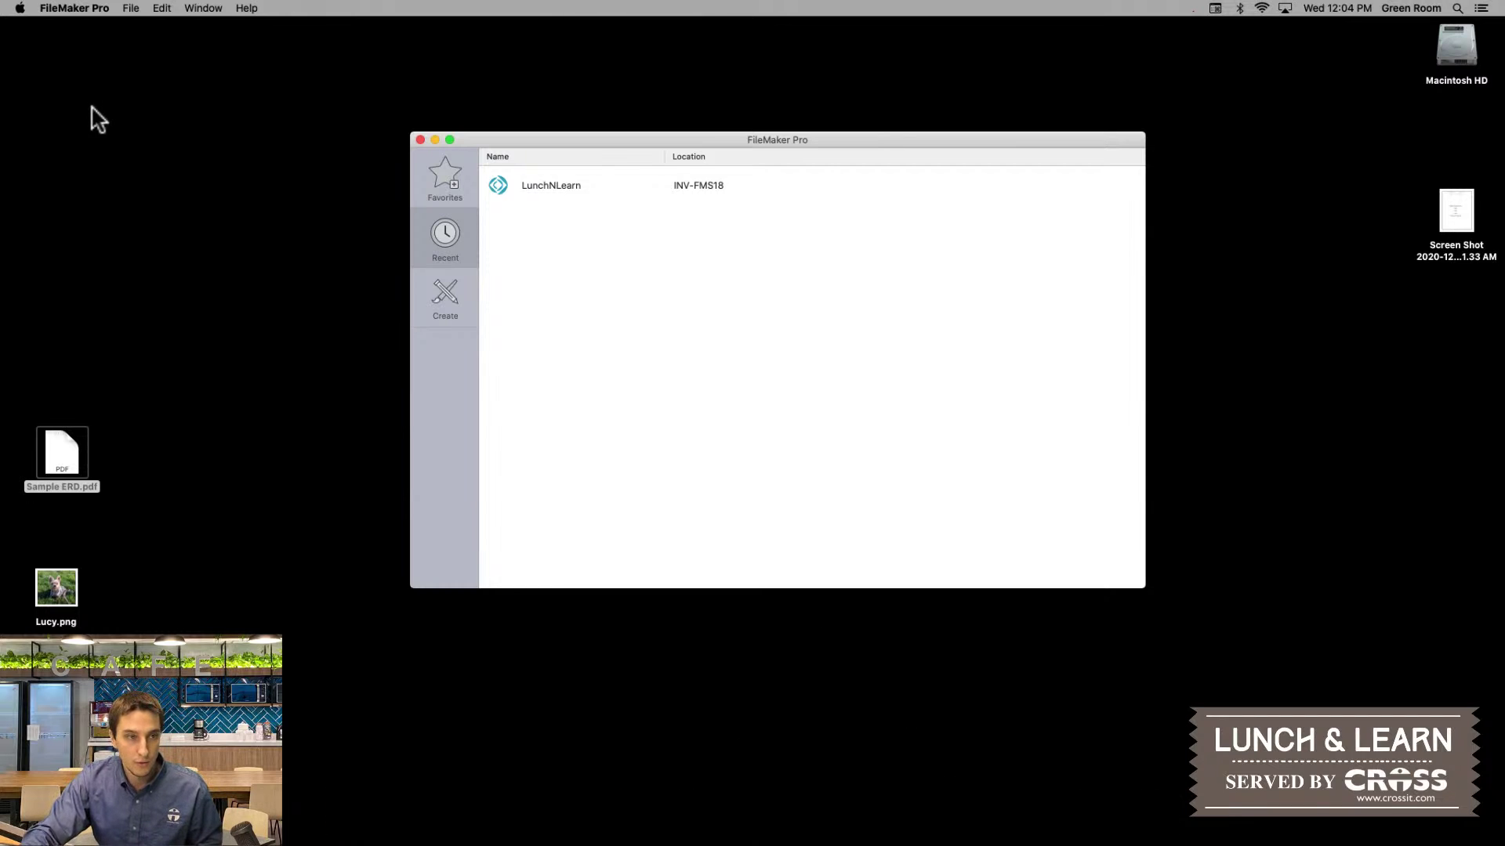
{"action": "left_click", "coordinate": [101, 9]}
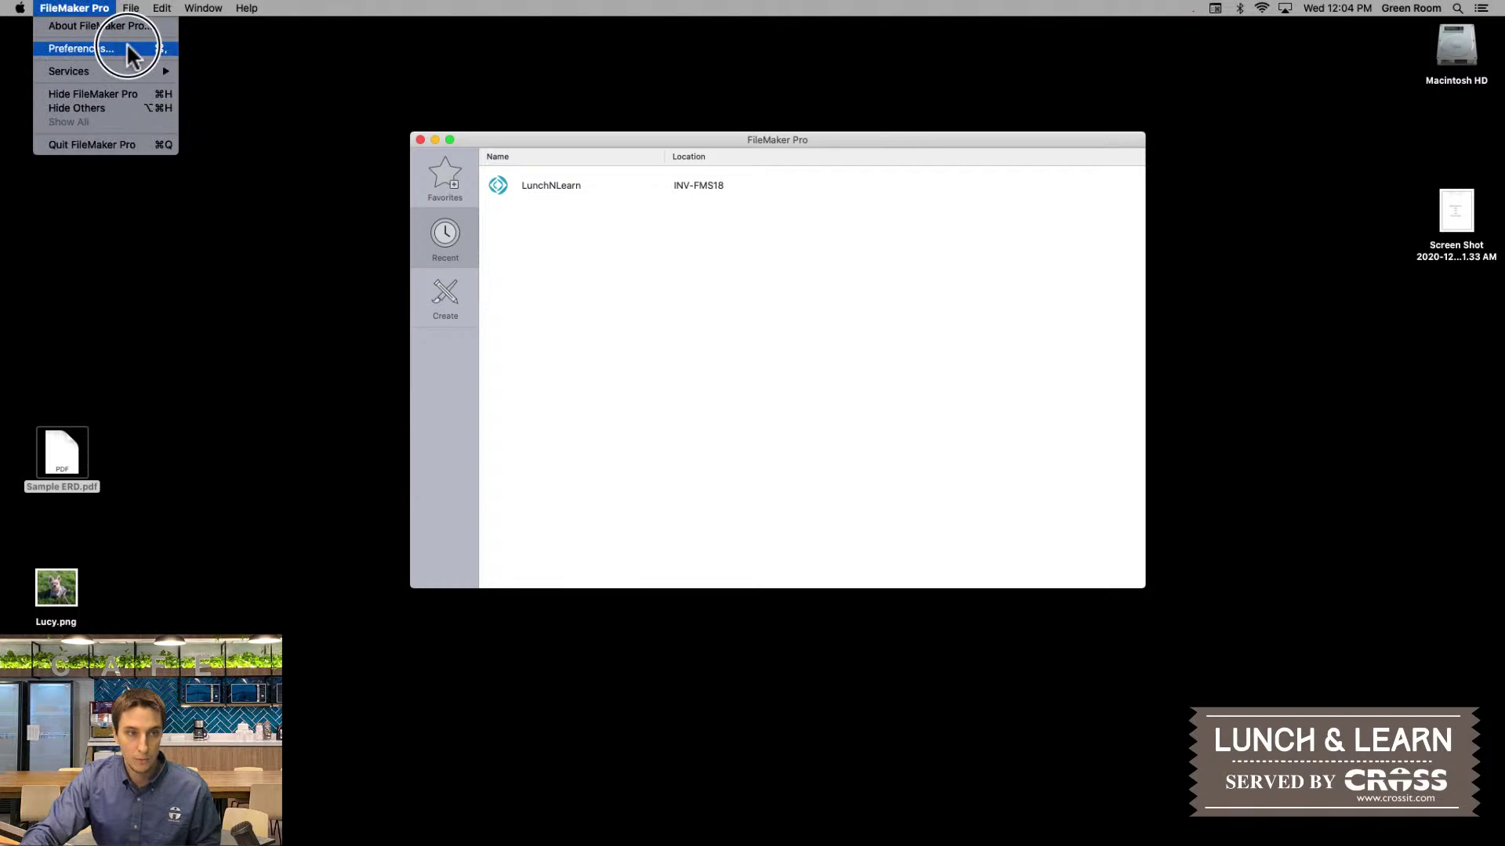
{"action": "left_click", "coordinate": [125, 31]}
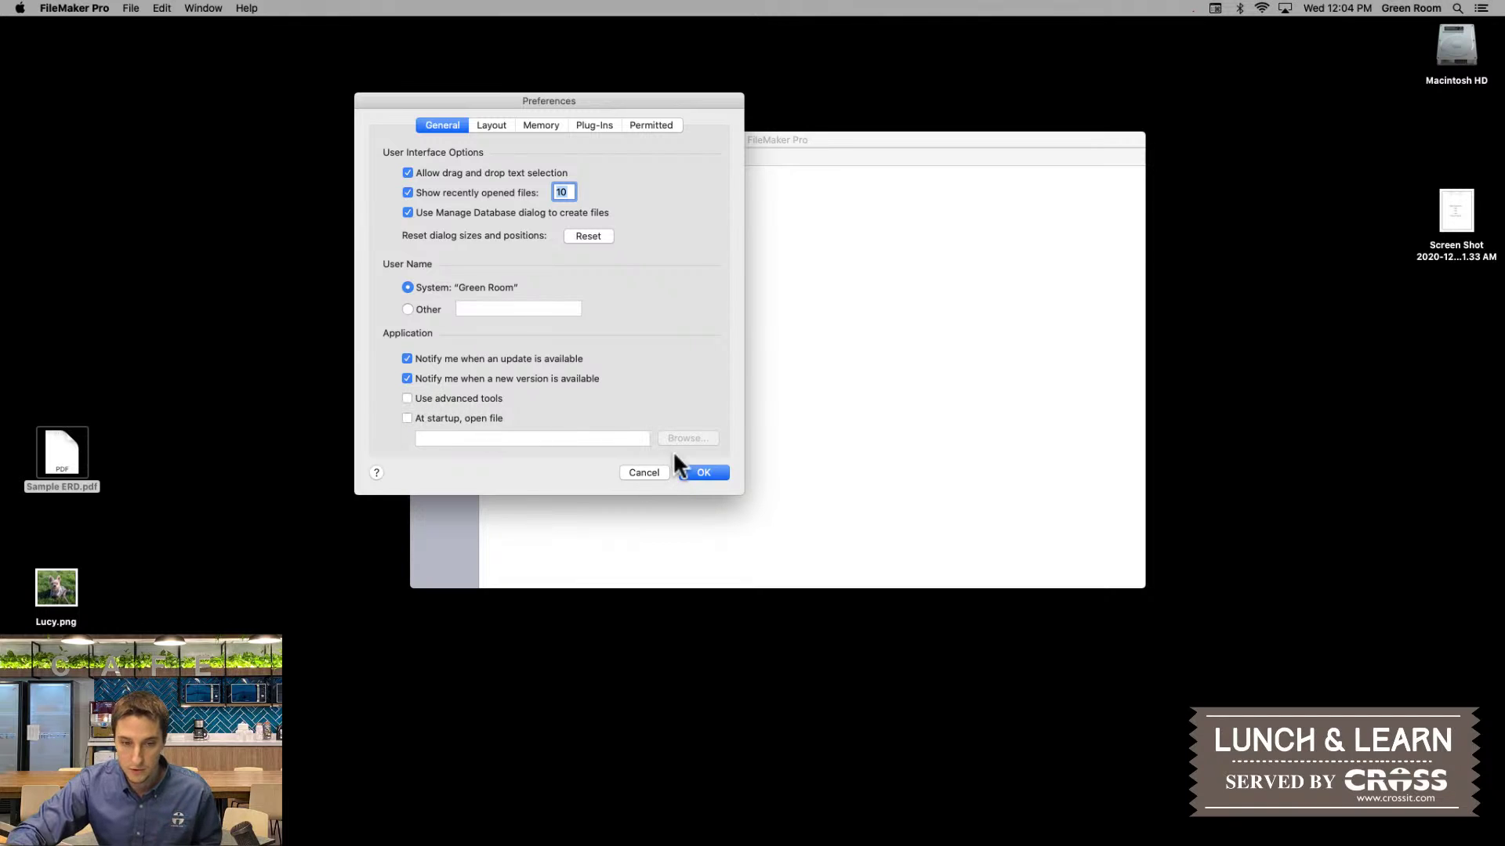
{"action": "left_click", "coordinate": [663, 473]}
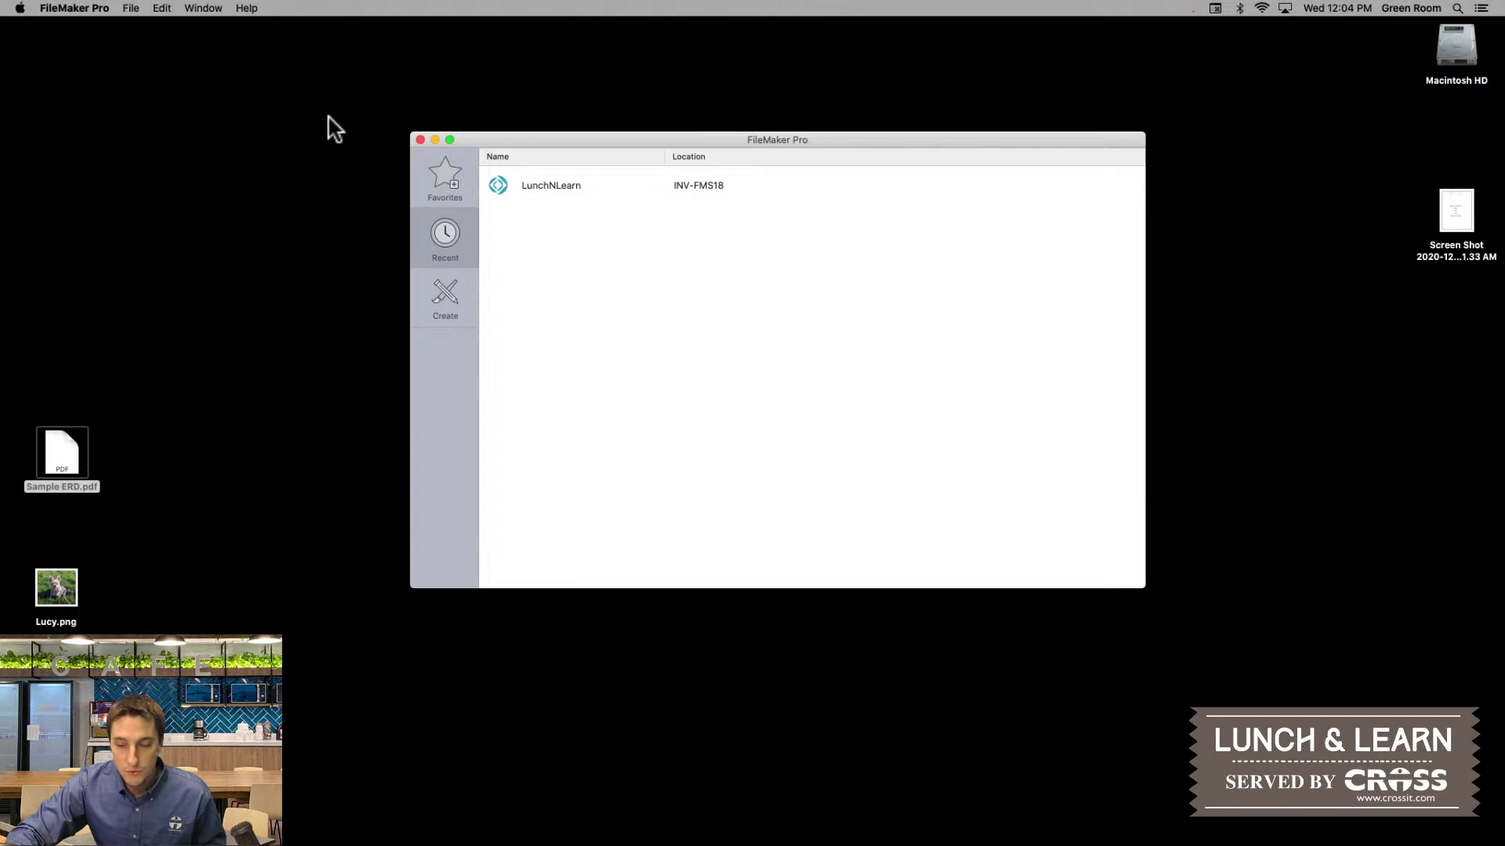
{"action": "key", "text": "super+Tab"}
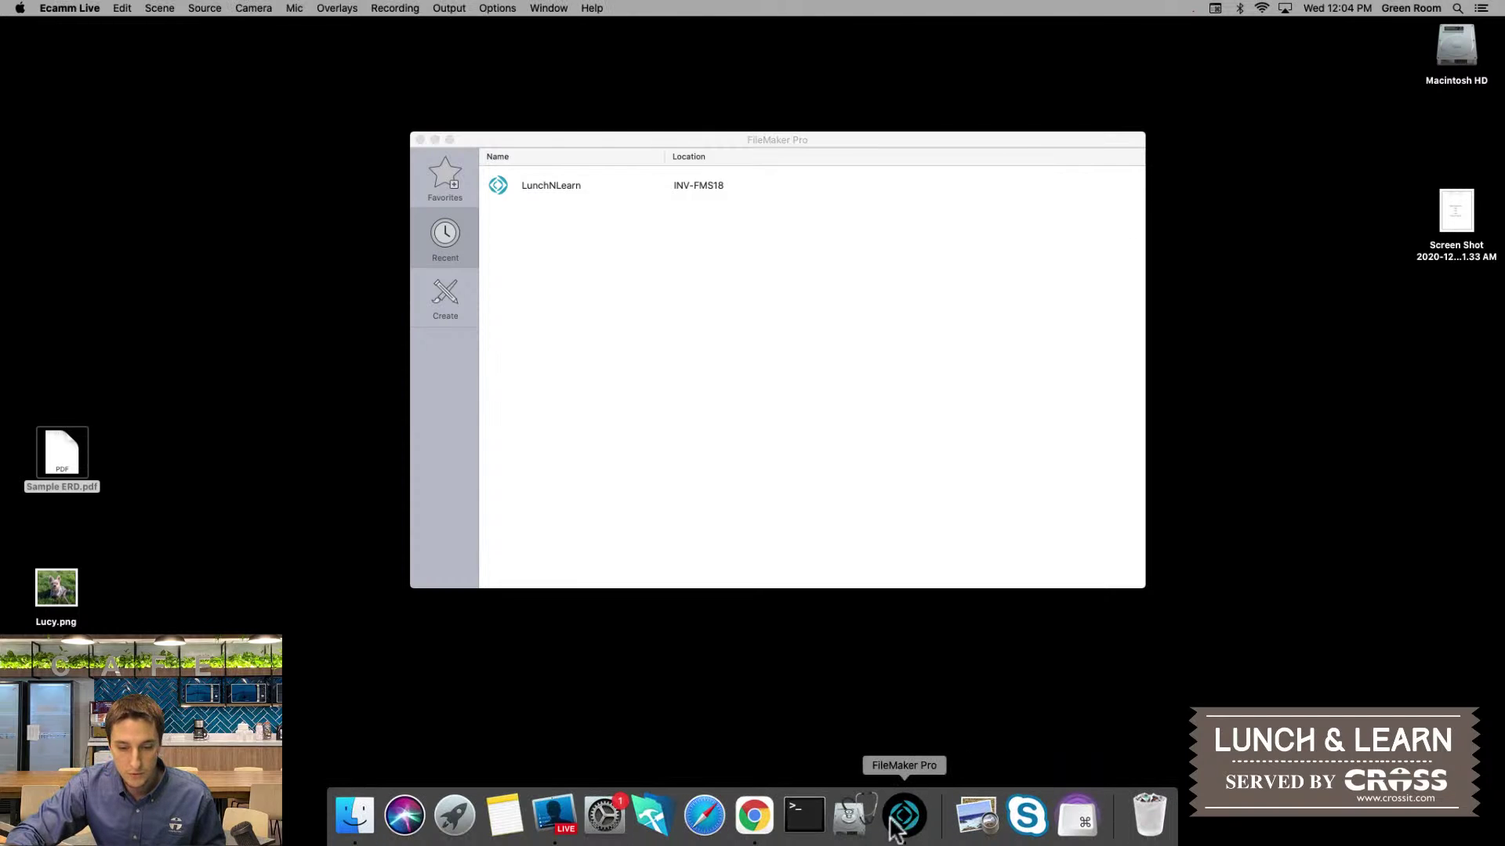
- Create a Blank database via File > Create New and save it as ChristmasList on the Desktop
{"action": "left_click", "coordinate": [905, 826]}
{"action": "left_click", "coordinate": [131, 8]}
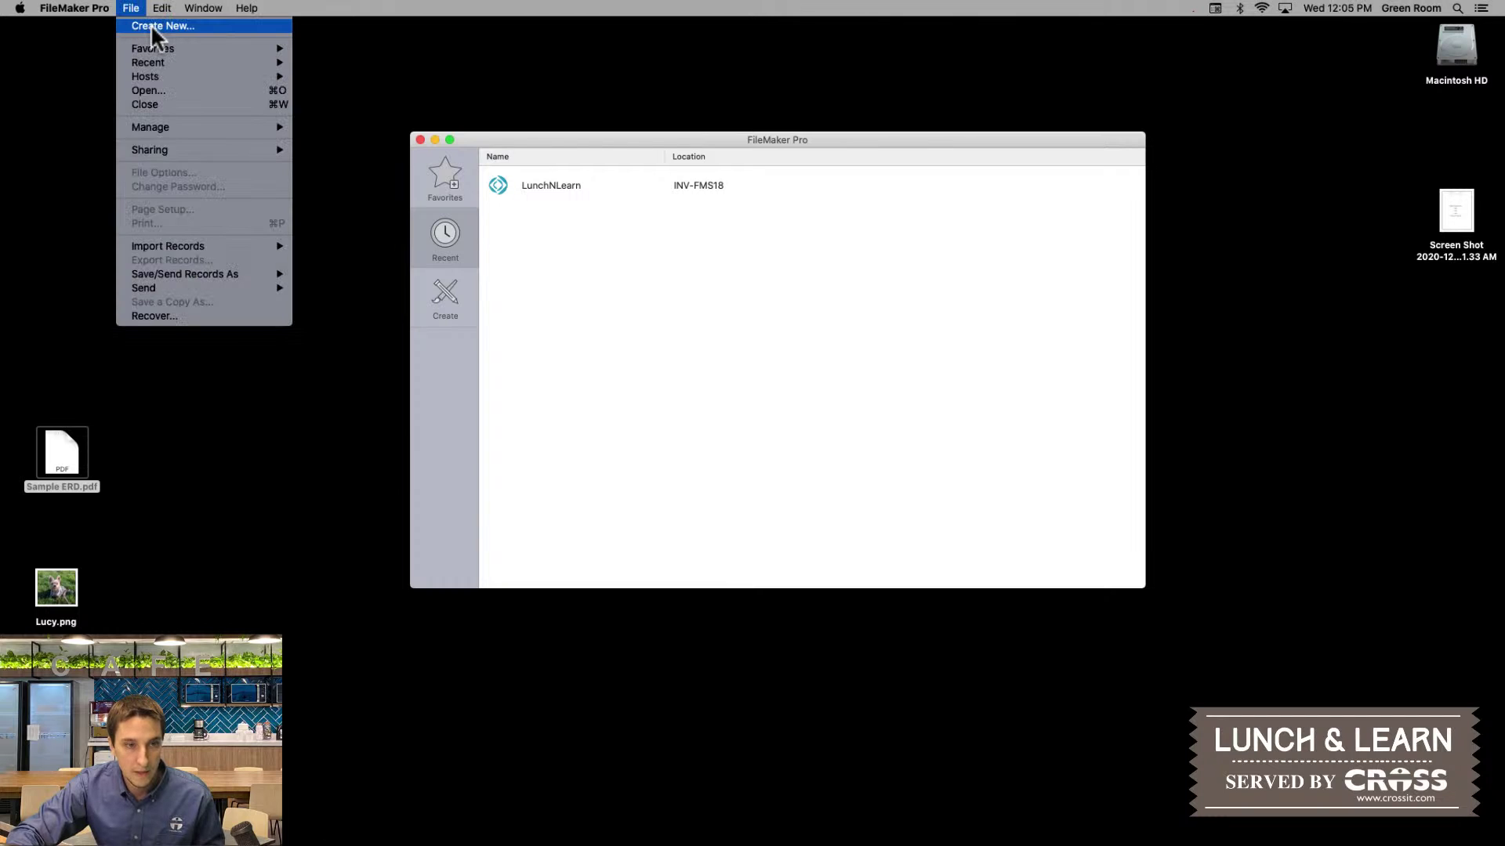
{"action": "left_click", "coordinate": [153, 29]}
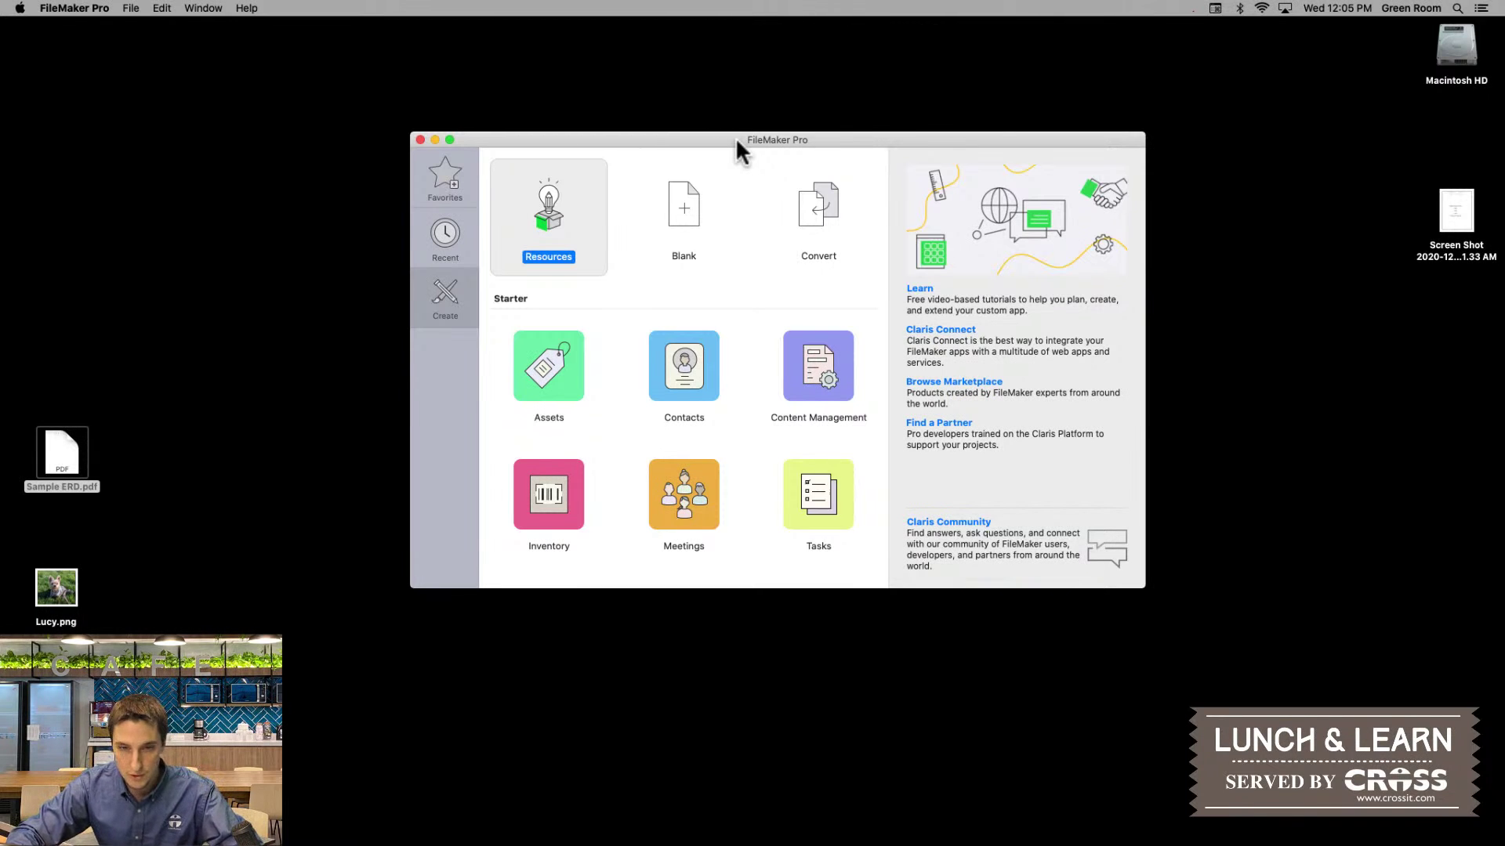
{"action": "left_click_drag", "start_coordinate": [736, 137], "coordinate": [702, 139]}
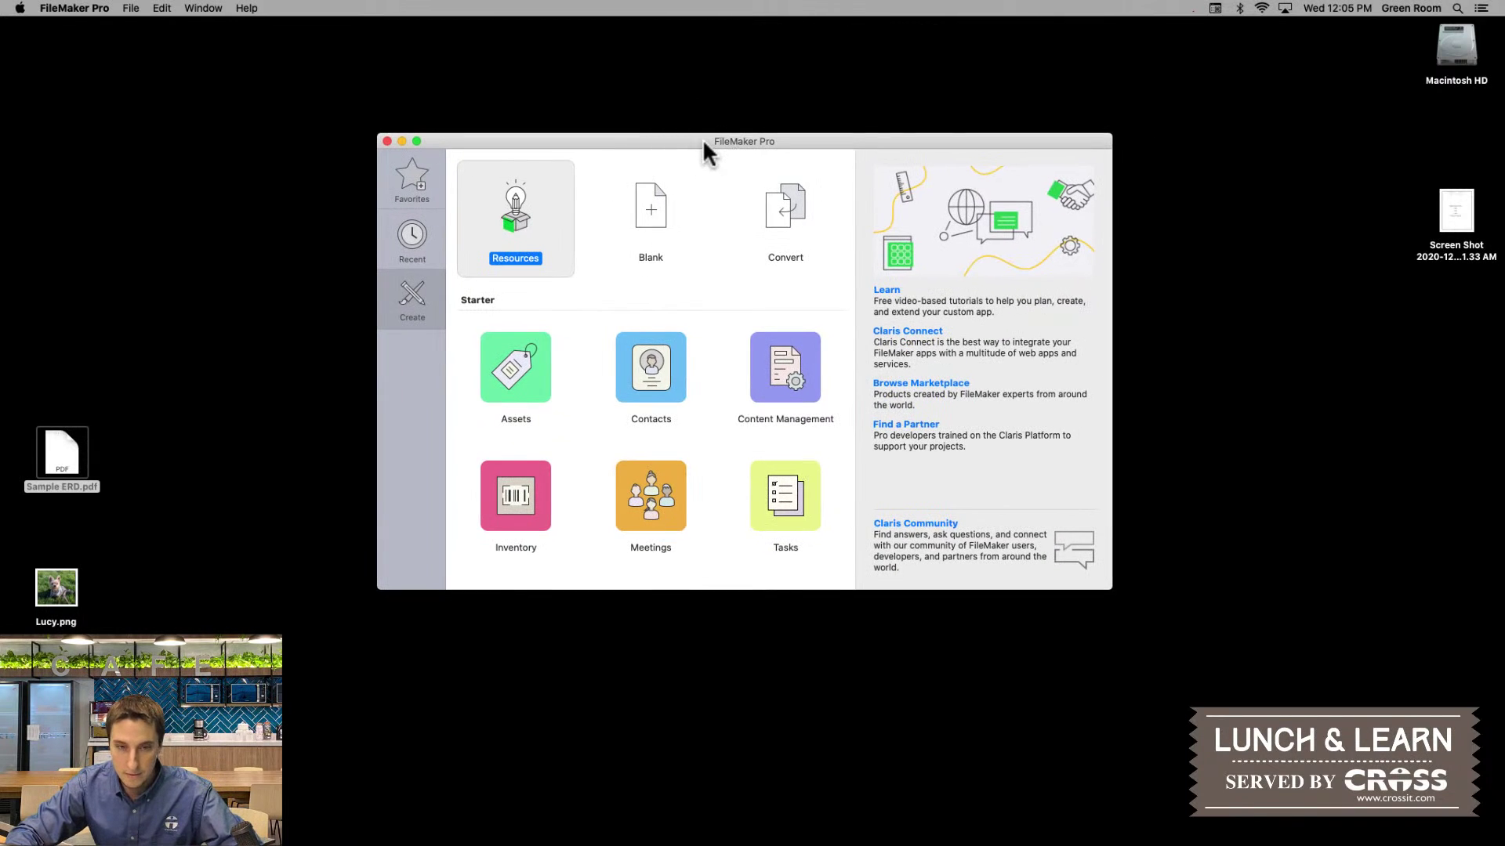
{"action": "left_click", "coordinate": [792, 224]}
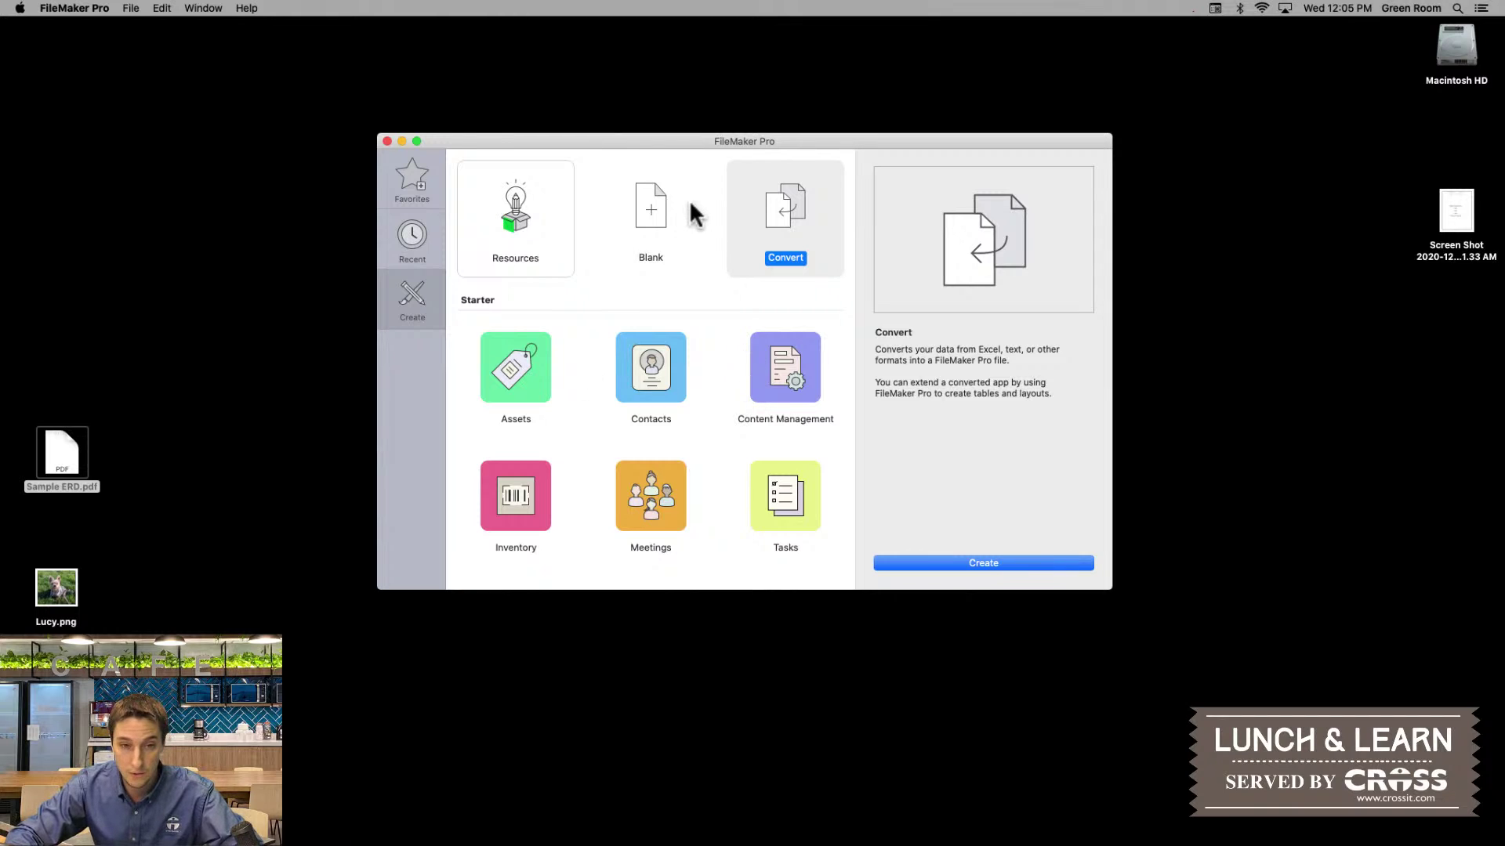
{"action": "left_click", "coordinate": [656, 211]}
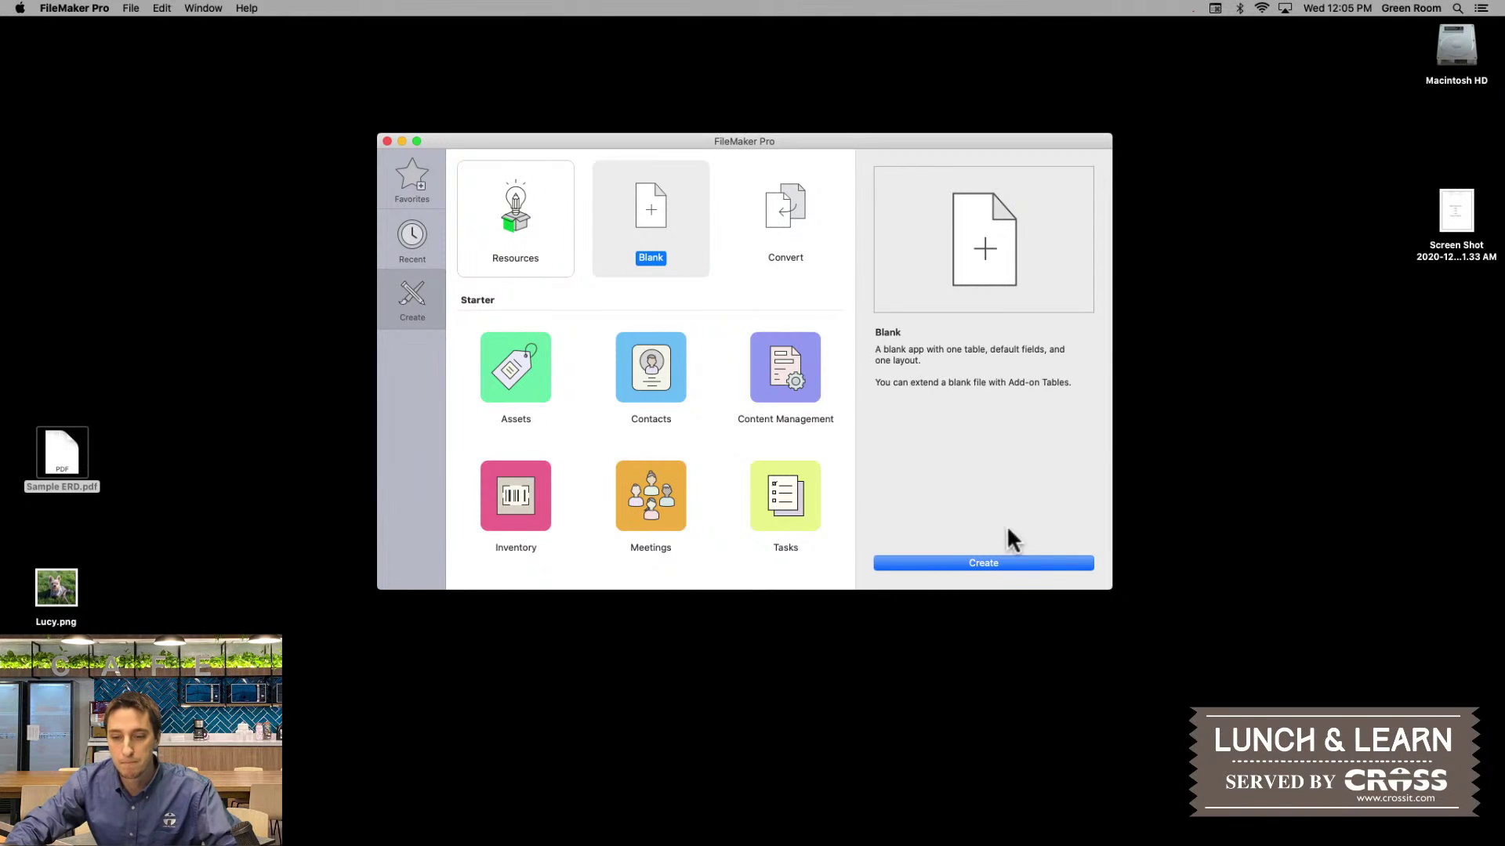
{"action": "left_click", "coordinate": [990, 561]}
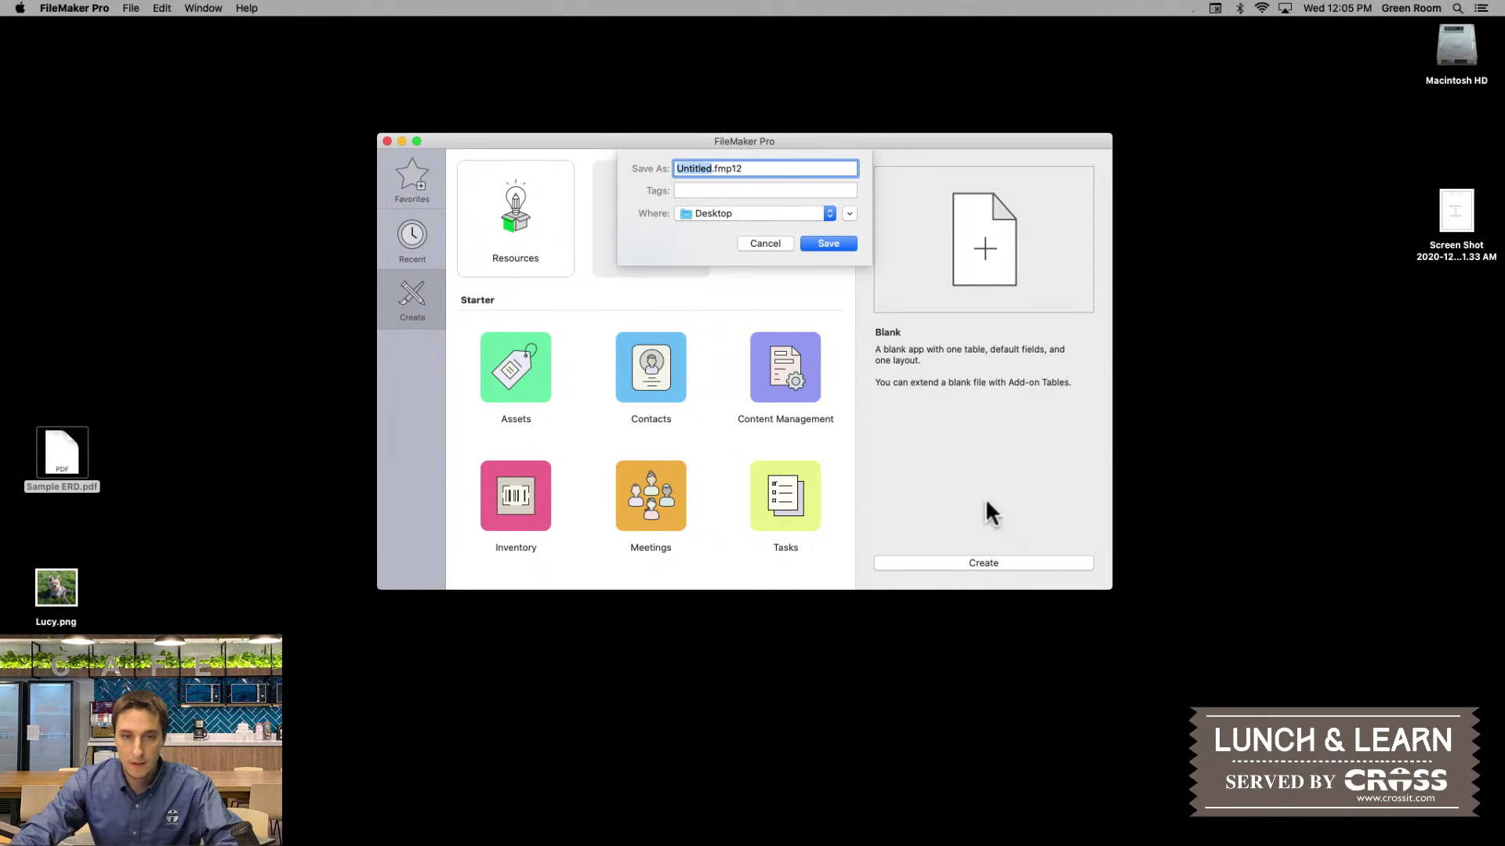
{"action": "type", "text": "ChristmasLis"}
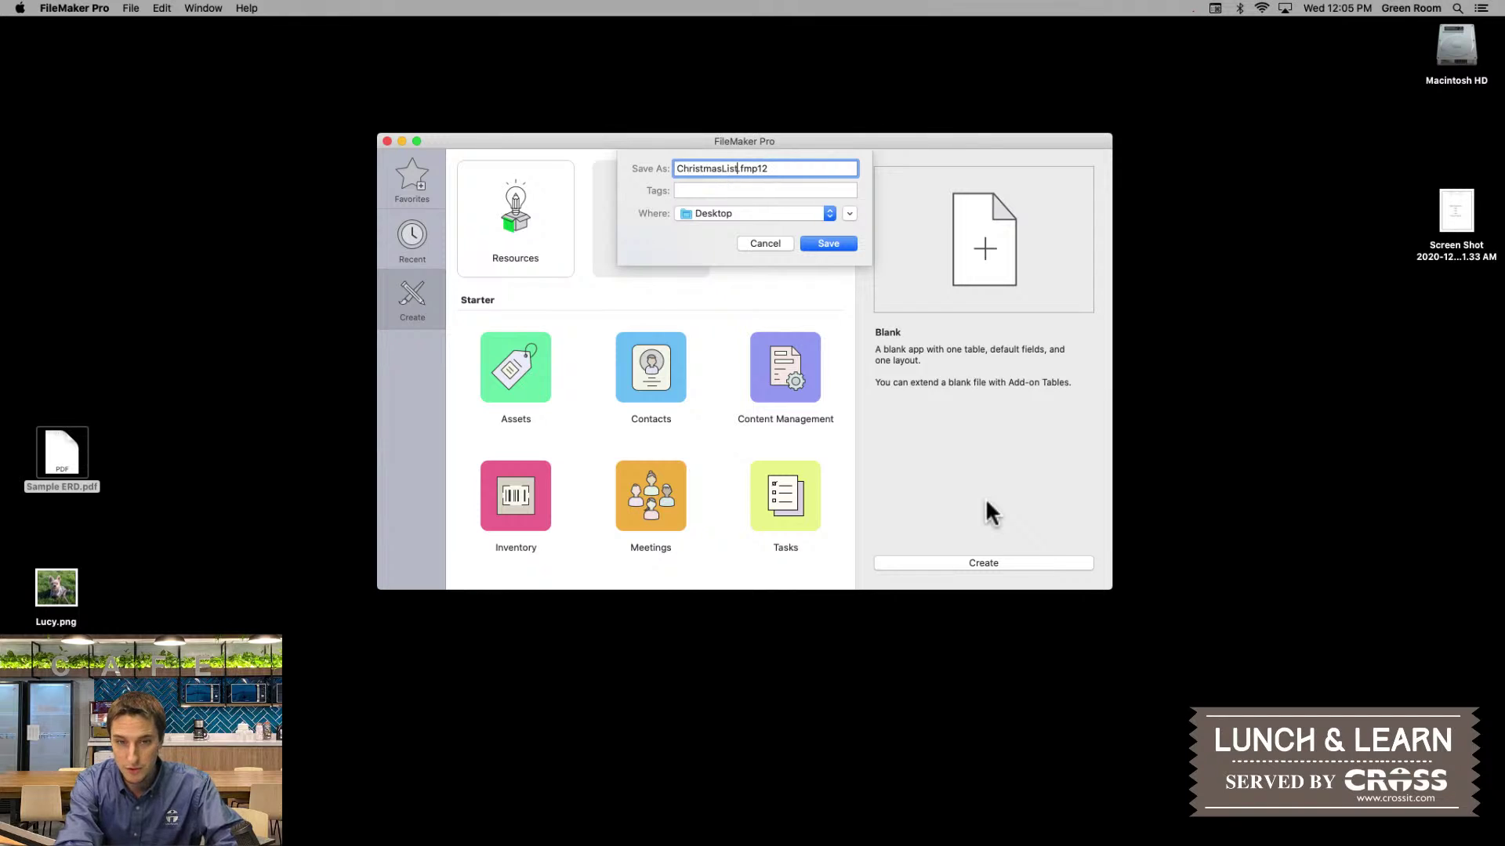
{"action": "type", "text": "t"}
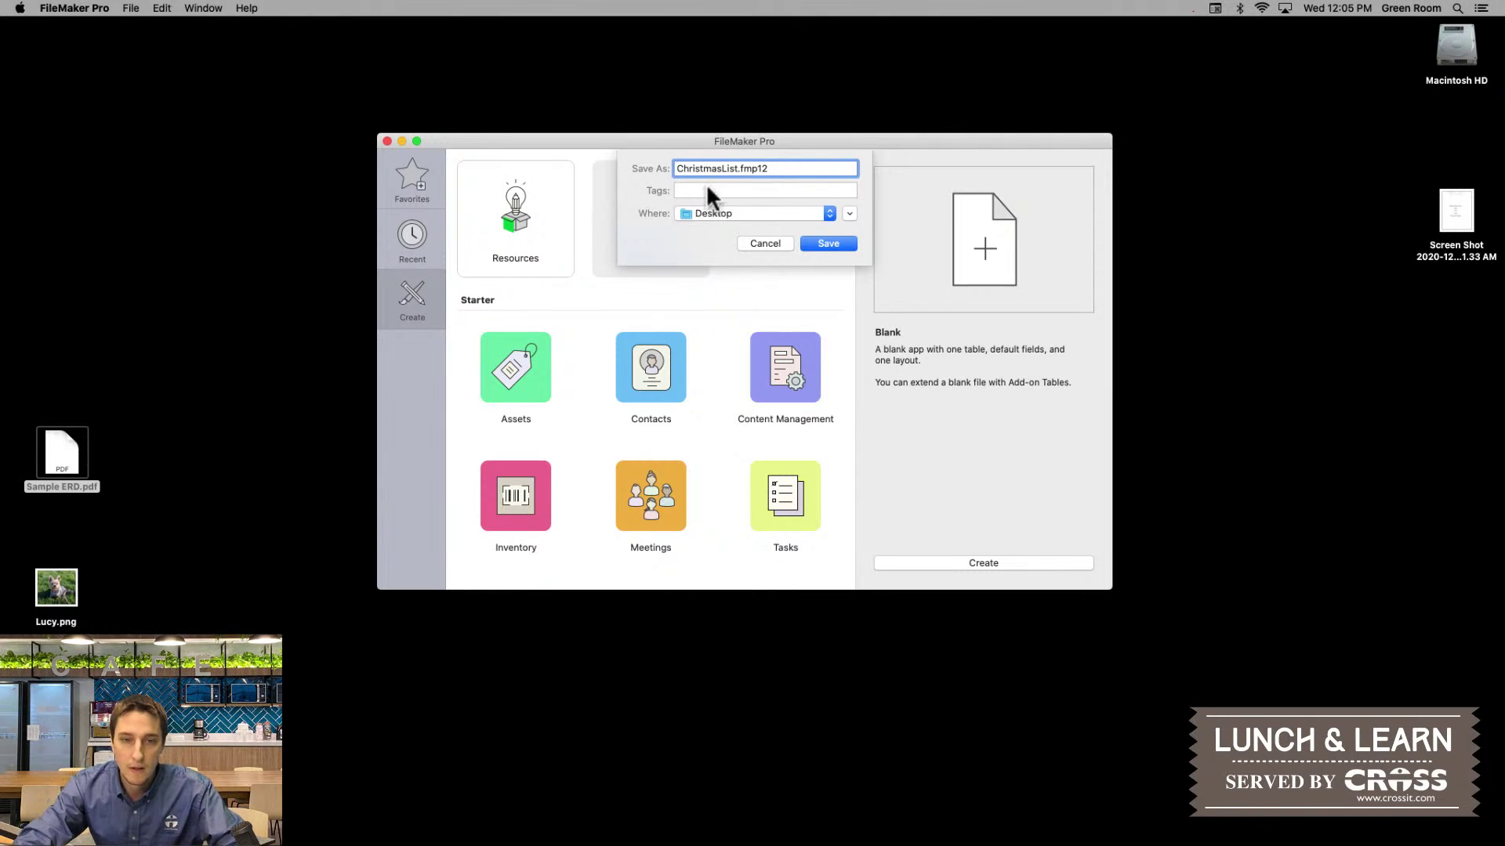
{"action": "left_click", "coordinate": [828, 244]}
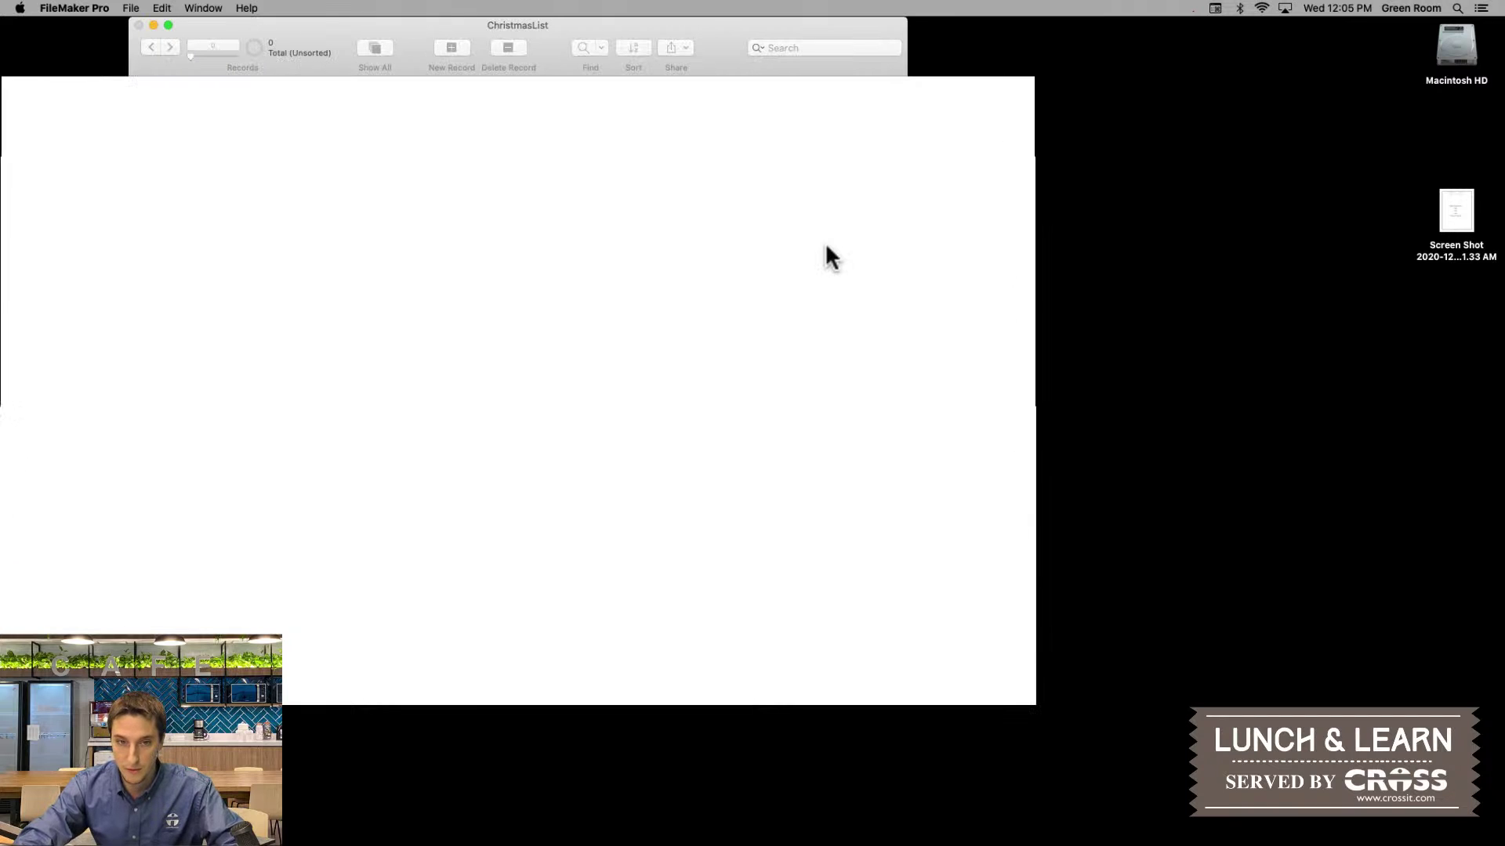
- Move the ChristmasList window right and dismiss the Welcome message with OK
{"action": "left_click_drag", "start_coordinate": [719, 31], "coordinate": [881, 35]}
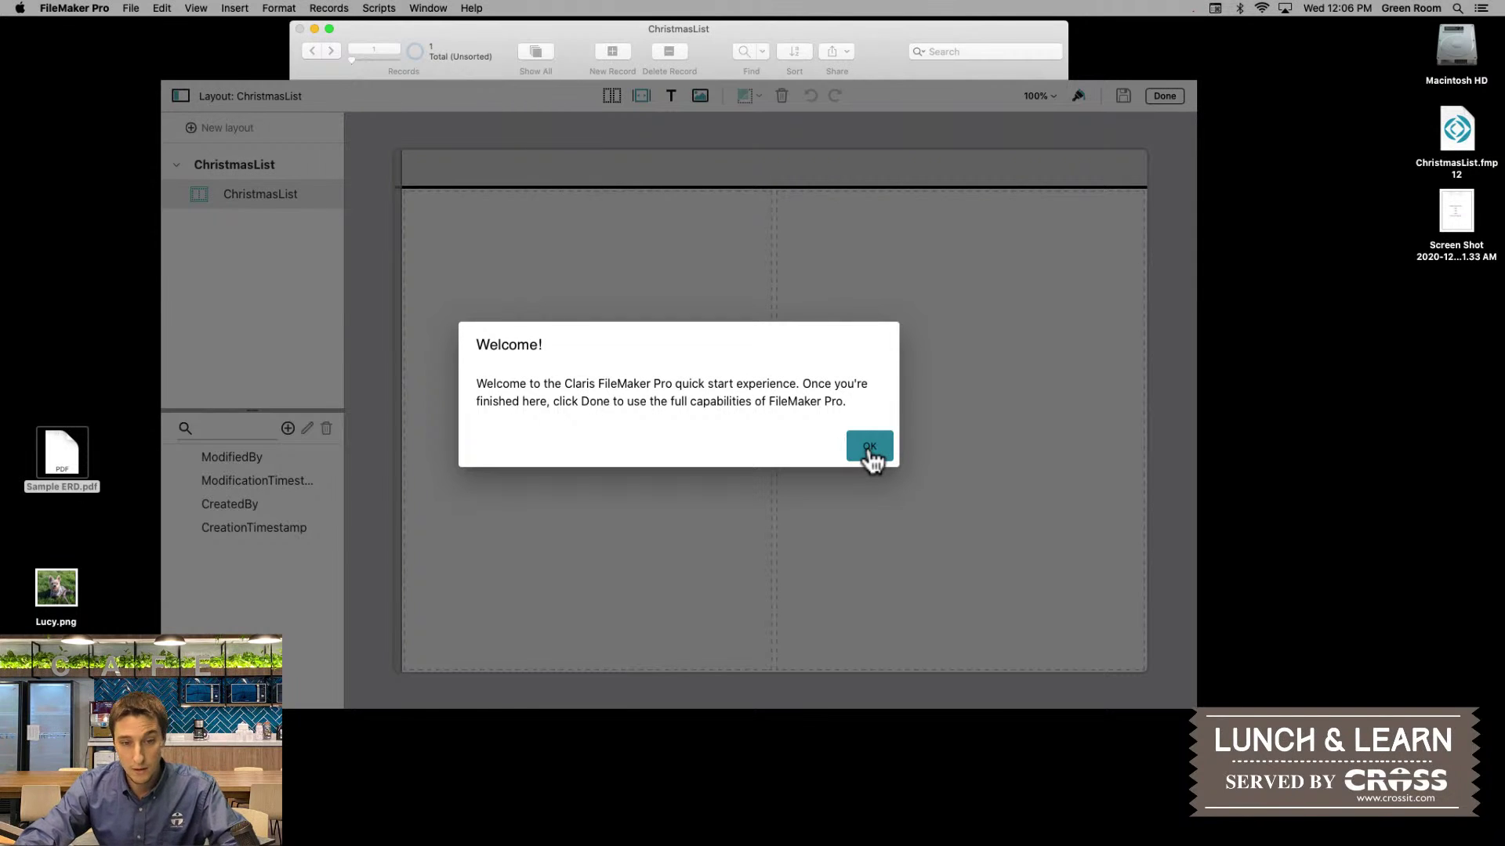
{"action": "left_click", "coordinate": [870, 447]}
{"action": "left_click", "coordinate": [869, 448]}
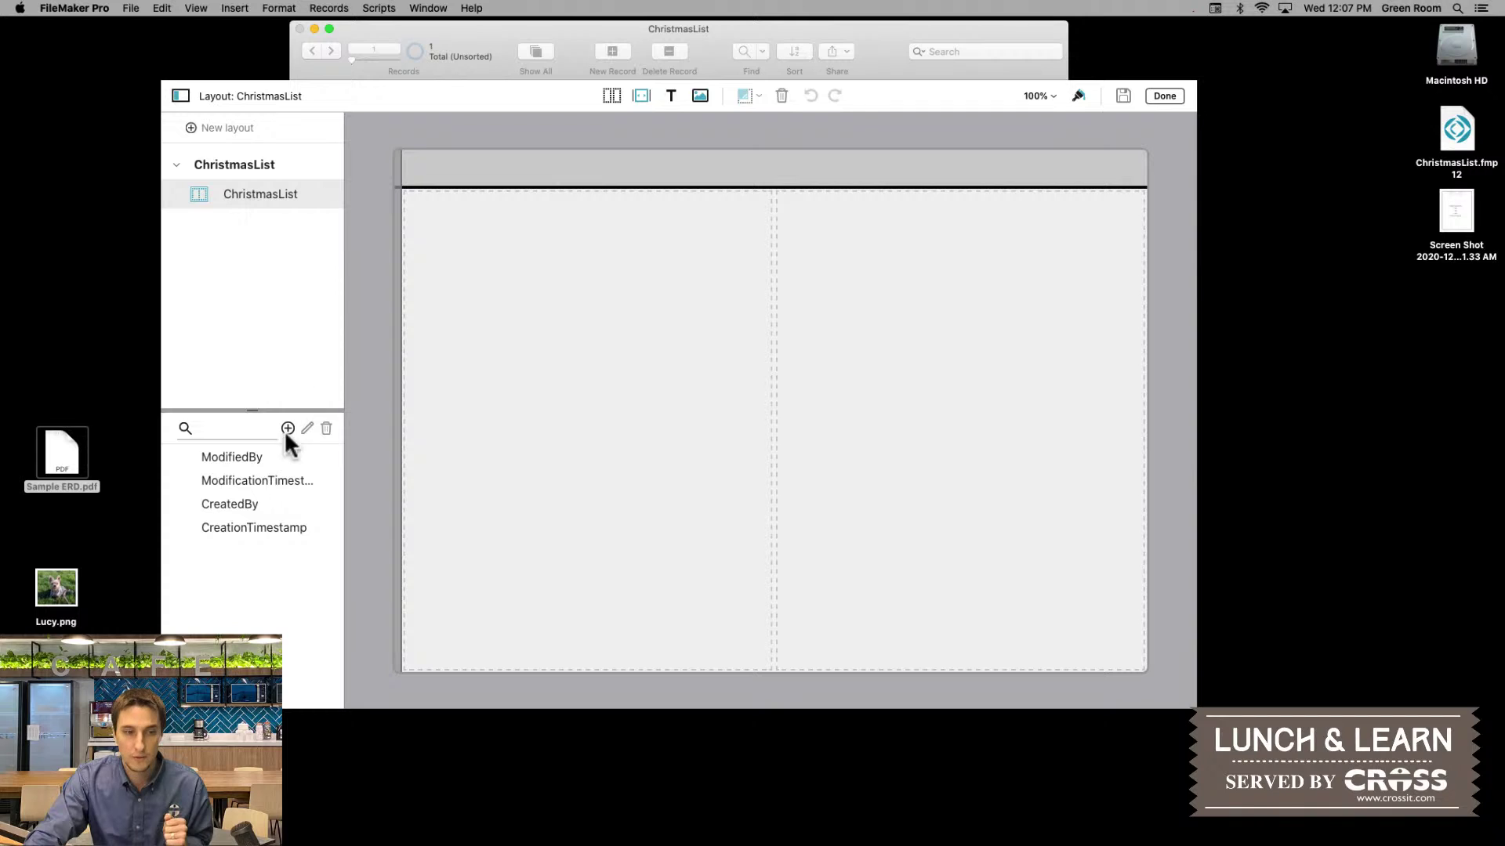
- Toggle the Layouts/Fields pane and draw a small 65 × 65 spacer box at the body's top-left
{"action": "left_click", "coordinate": [181, 98]}
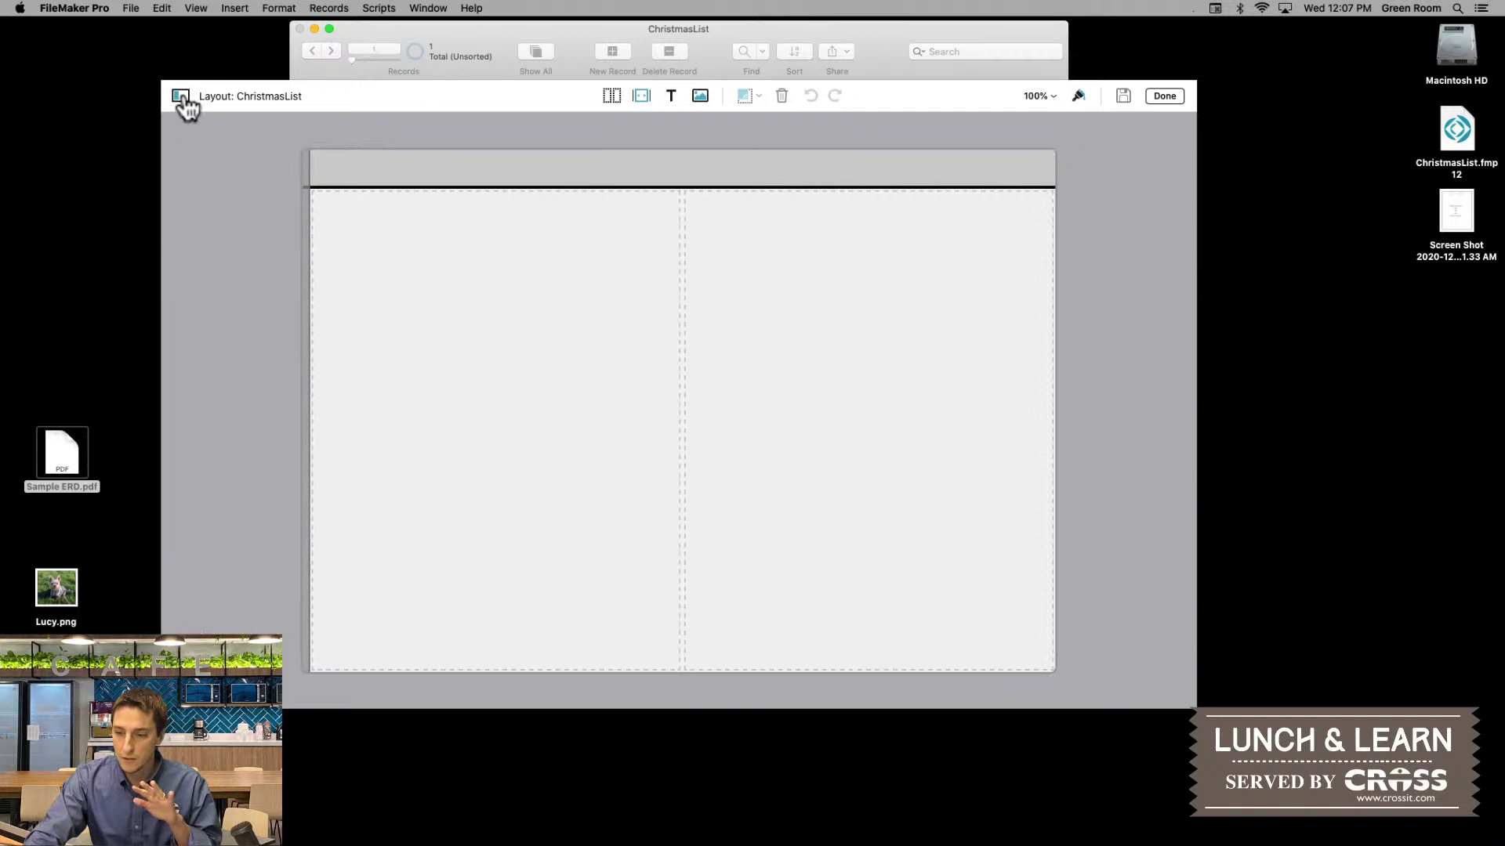
{"action": "left_click", "coordinate": [181, 98]}
{"action": "left_click", "coordinate": [182, 98]}
{"action": "left_click", "coordinate": [181, 97]}
{"action": "left_click", "coordinate": [181, 97]}
{"action": "left_click", "coordinate": [181, 97]}
{"action": "left_click", "coordinate": [181, 97]}
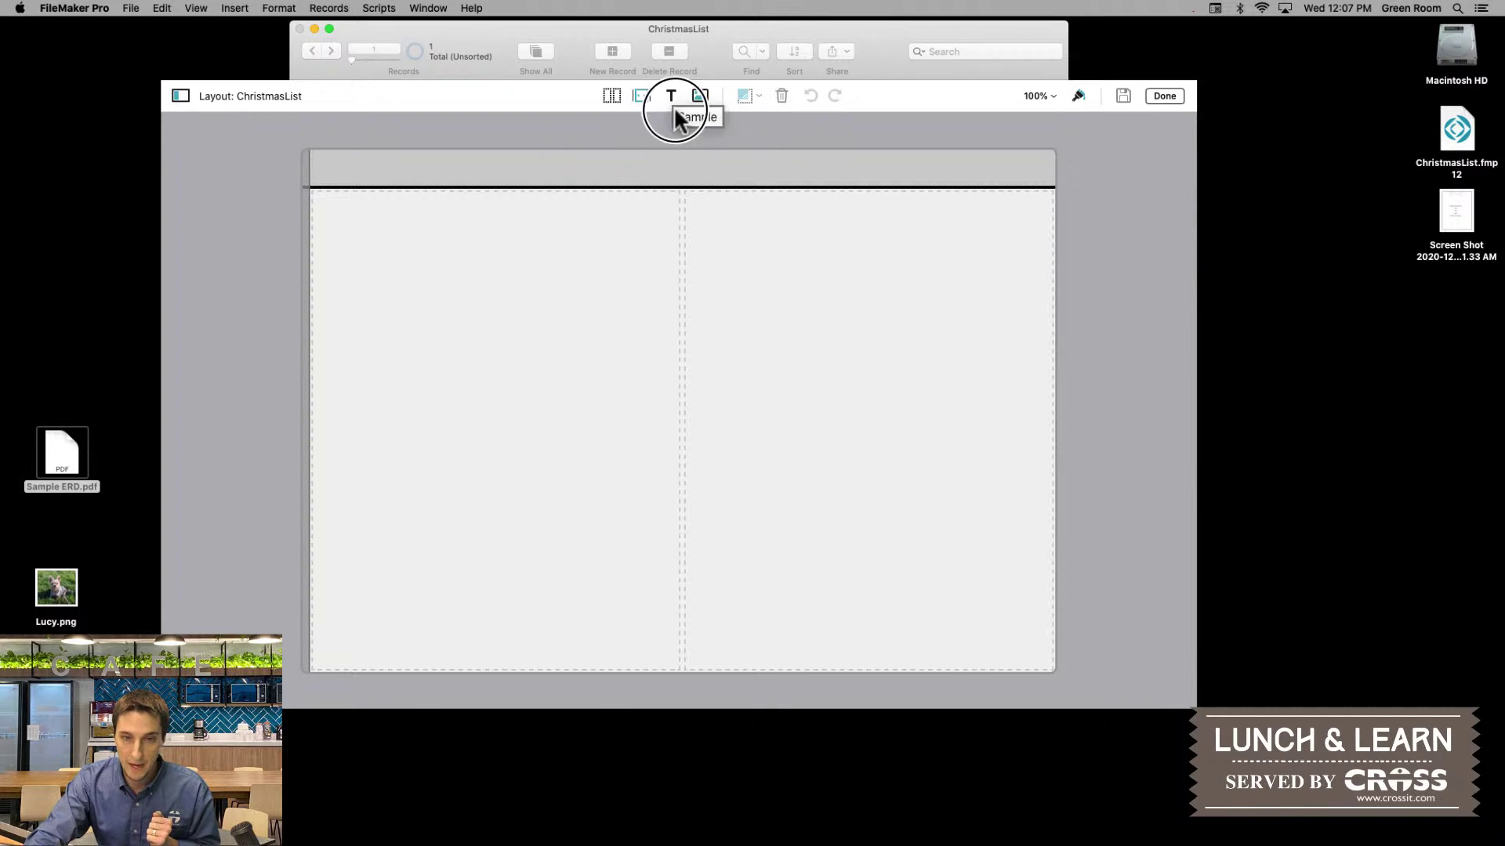
{"action": "left_click_drag", "start_coordinate": [700, 97], "coordinate": [530, 262]}
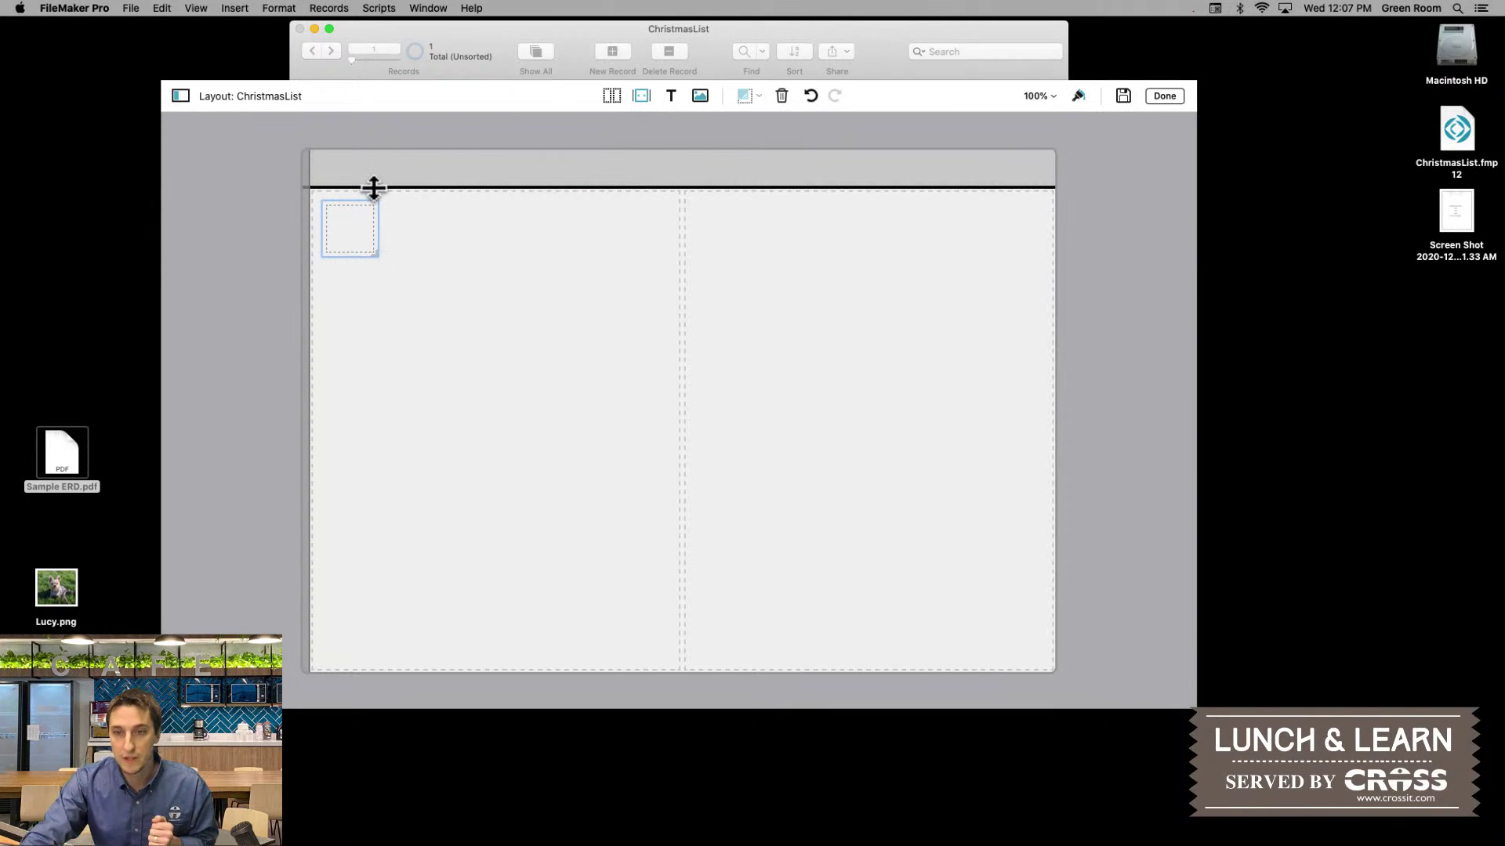
- Zoom the layout to 150% and then back to 100%
{"action": "left_click", "coordinate": [1047, 96]}
{"action": "left_click", "coordinate": [1044, 124]}
{"action": "left_click", "coordinate": [1039, 94]}
{"action": "left_click", "coordinate": [1036, 73]}
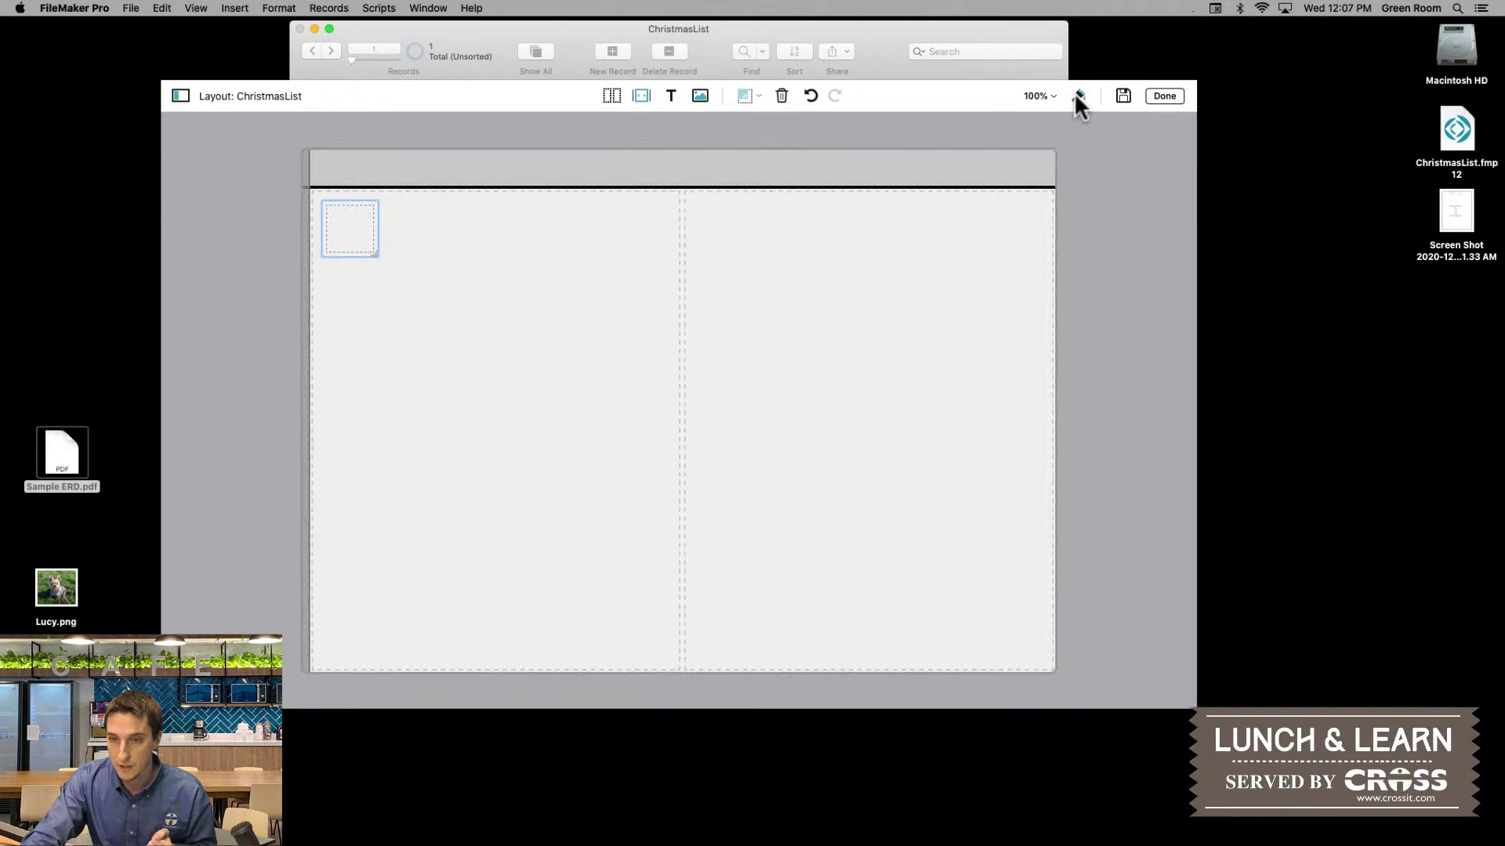
- Show the spacer's size and autosizing settings in the Inspector and reopen the Layouts/Fields pane
{"action": "left_click", "coordinate": [1077, 95]}
{"action": "left_click", "coordinate": [1078, 96]}
{"action": "left_click", "coordinate": [1079, 96]}
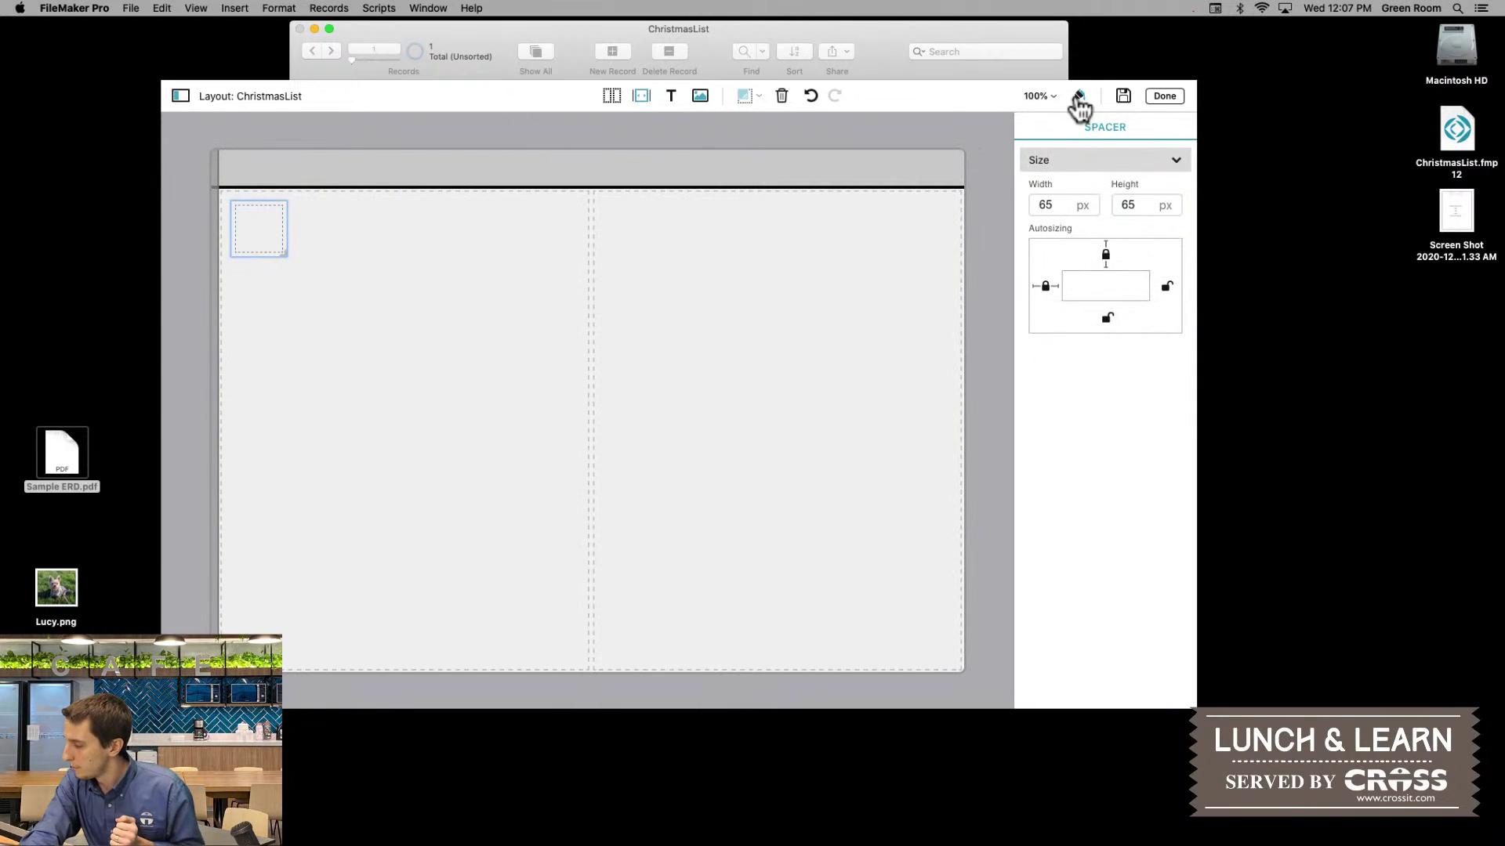
{"action": "left_click", "coordinate": [1078, 96]}
{"action": "left_click", "coordinate": [1077, 96]}
{"action": "left_click", "coordinate": [1078, 95]}
{"action": "left_click", "coordinate": [1078, 96]}
{"action": "left_click", "coordinate": [1077, 95]}
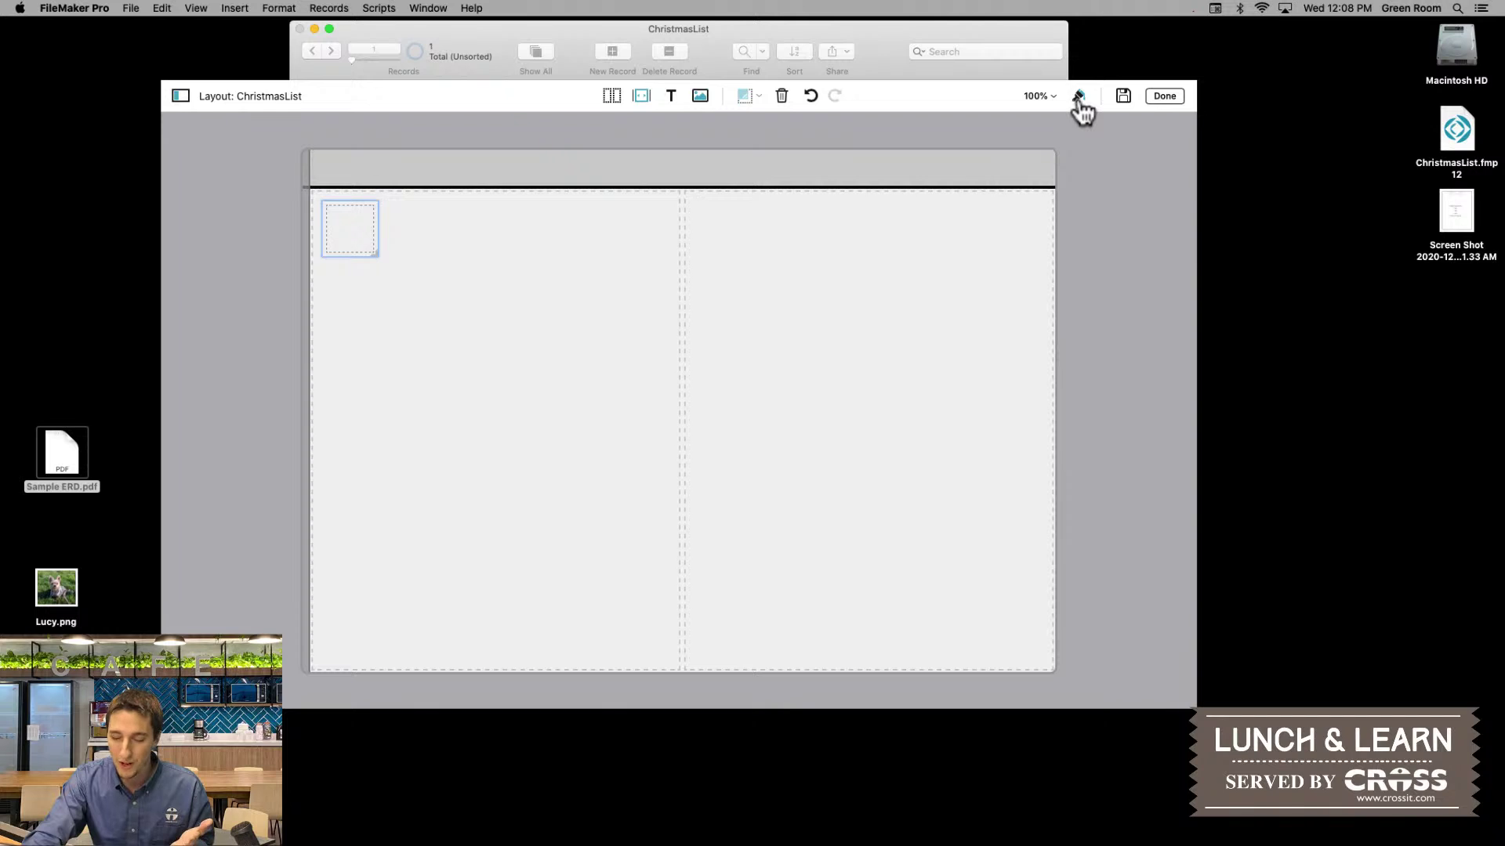
{"action": "left_click", "coordinate": [1079, 101]}
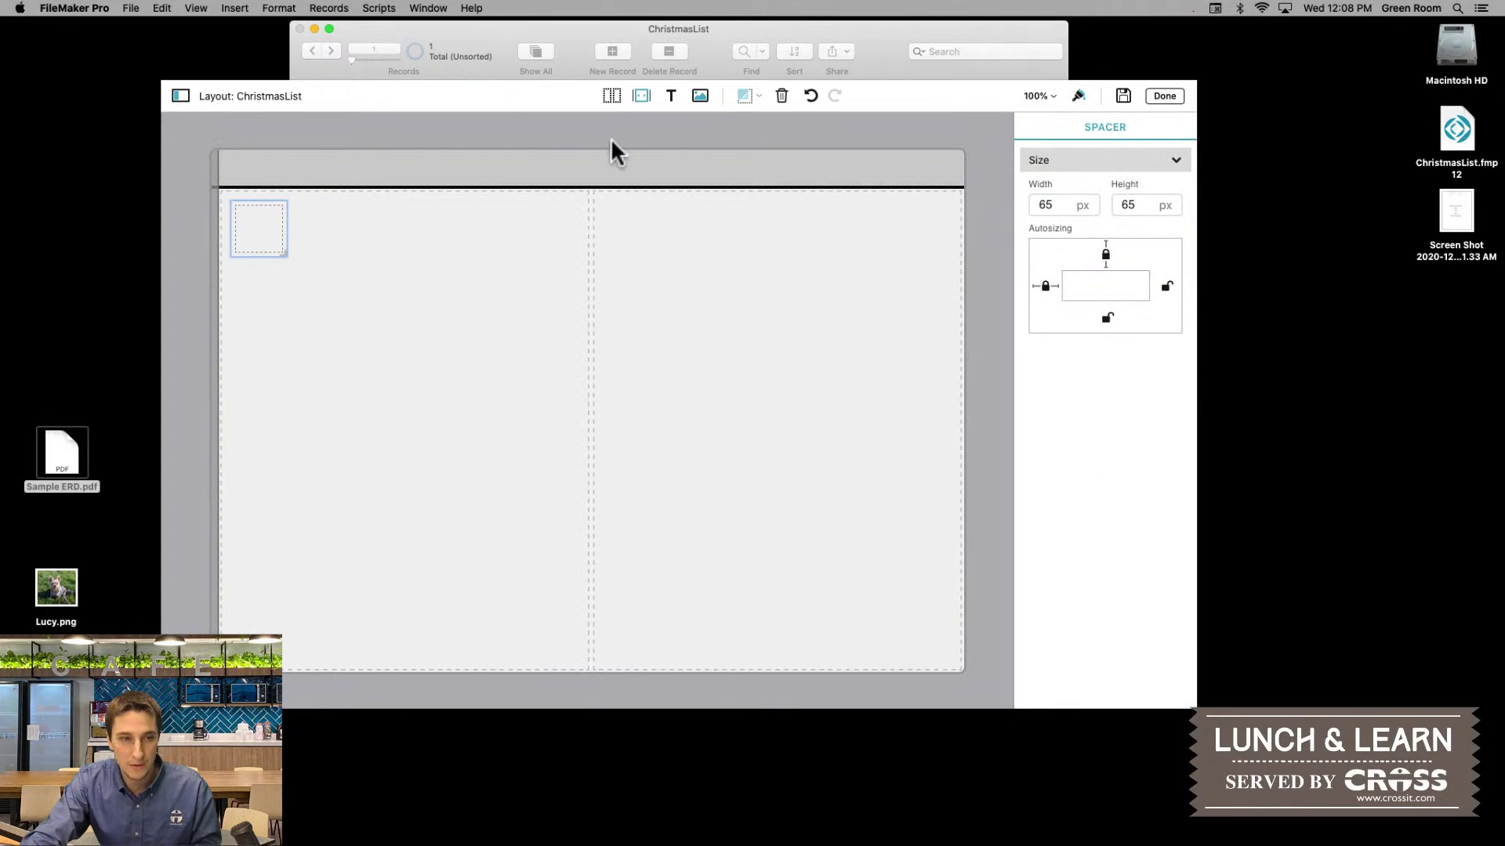
{"action": "left_click", "coordinate": [180, 95]}
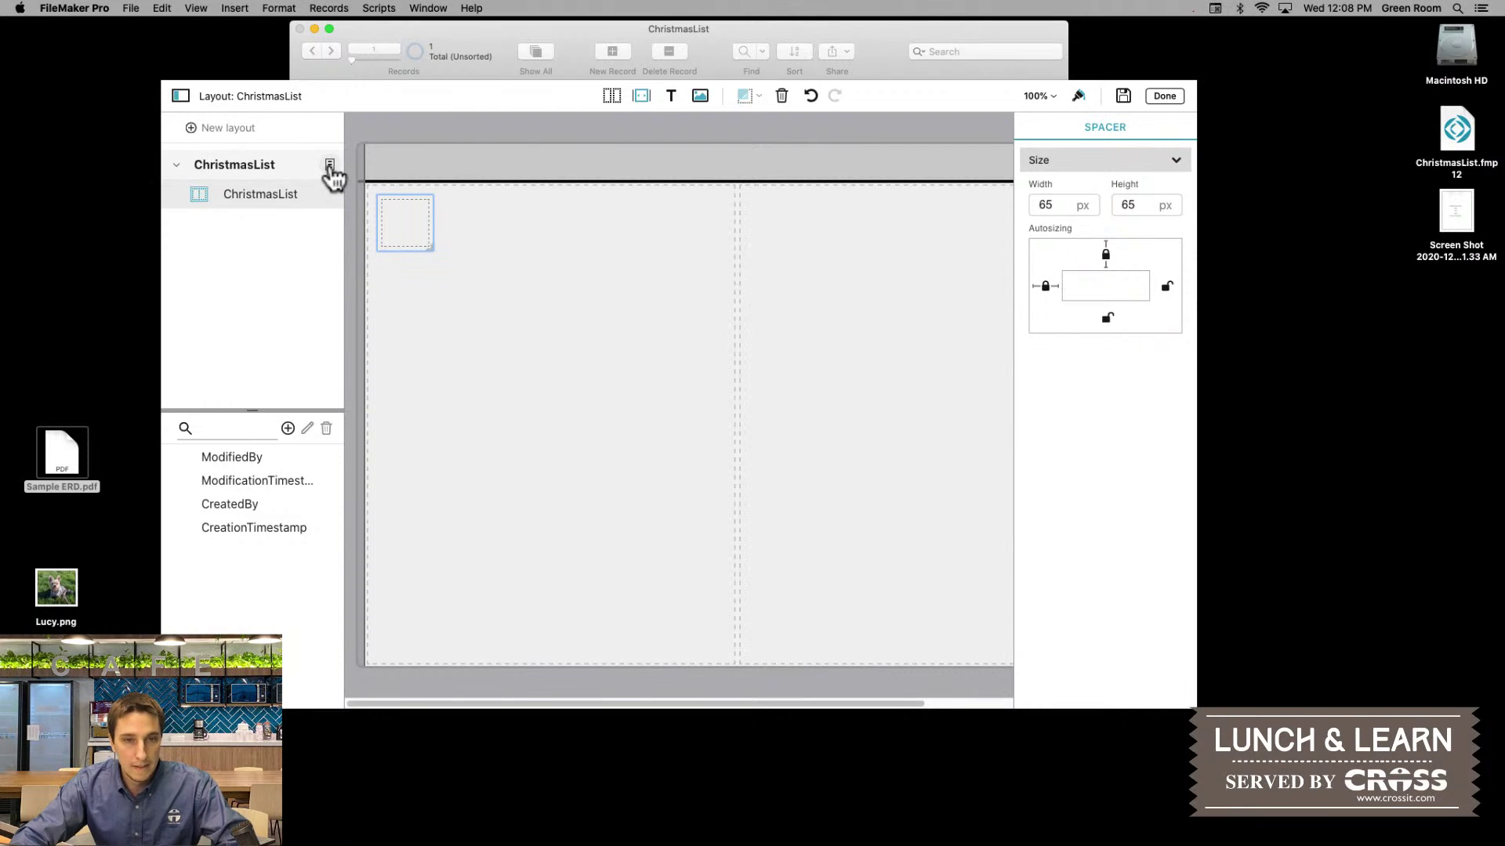
{"action": "mouse_move", "coordinate": [901, 840]}
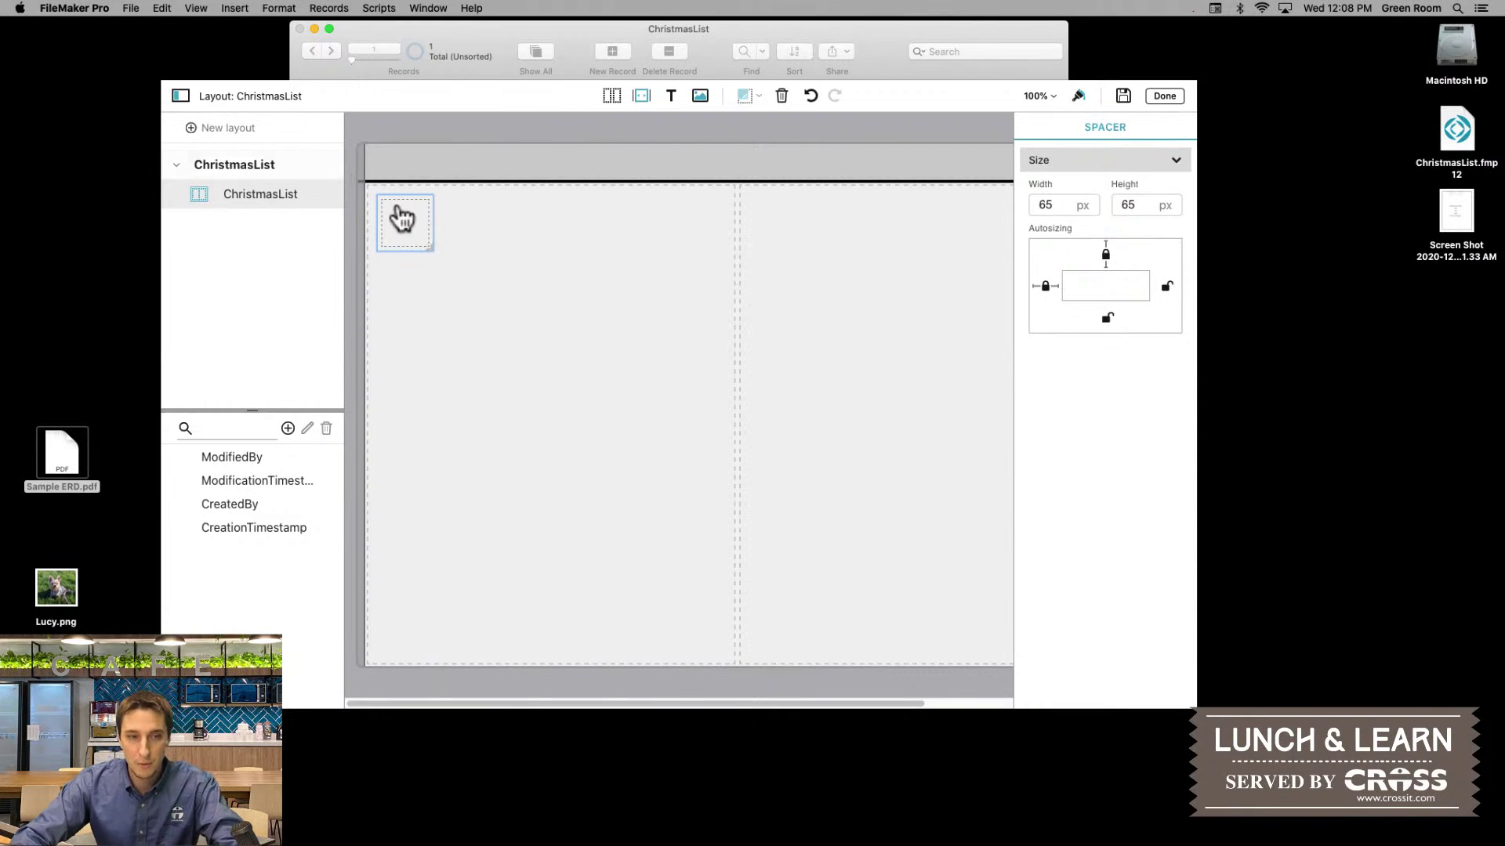
- Rename the ChristmasList table to Person
{"action": "left_click", "coordinate": [330, 165]}
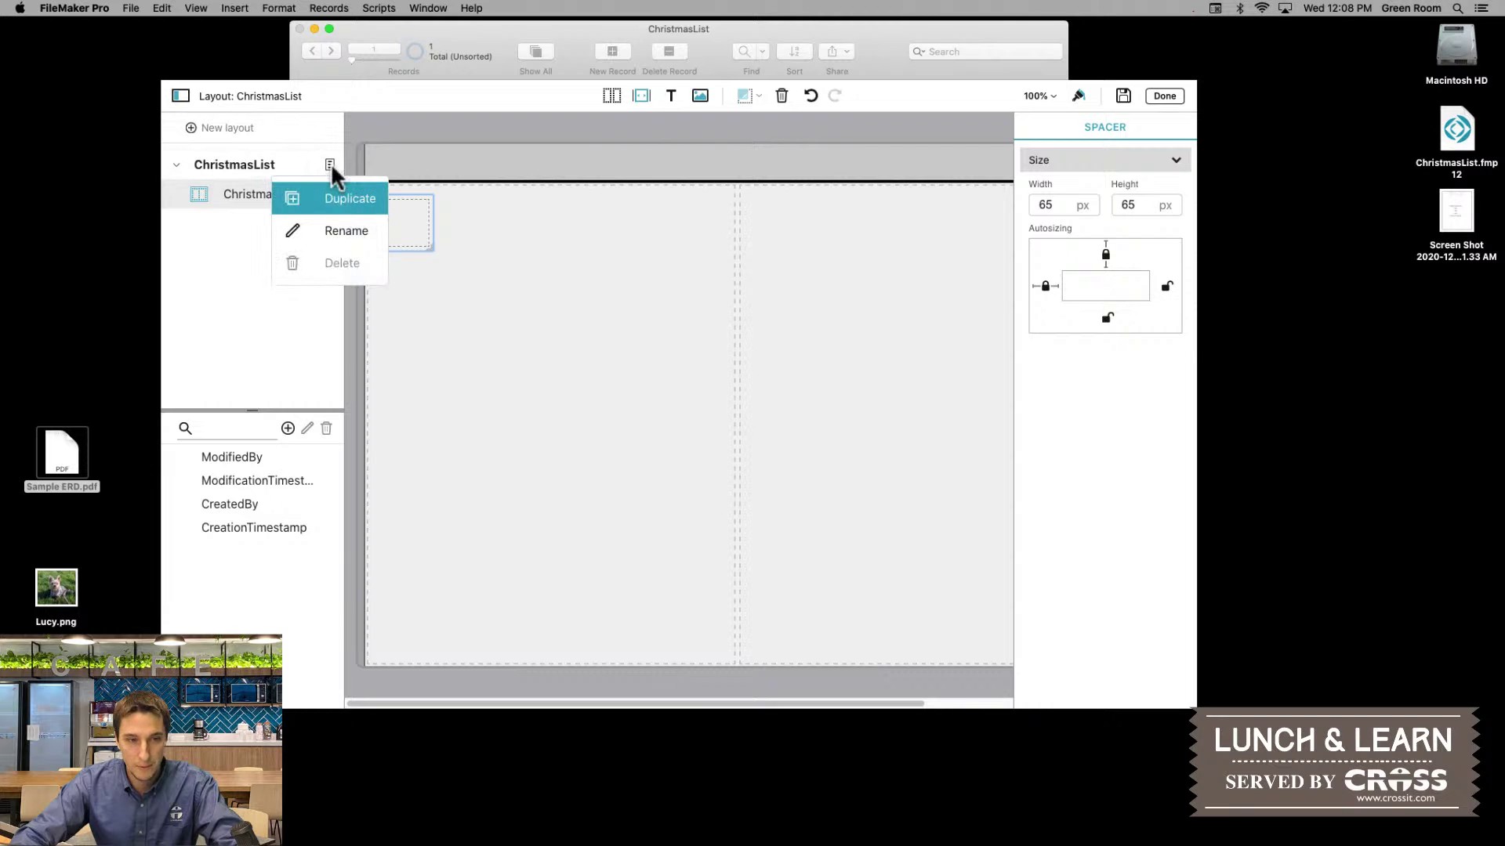
{"action": "left_click", "coordinate": [354, 229]}
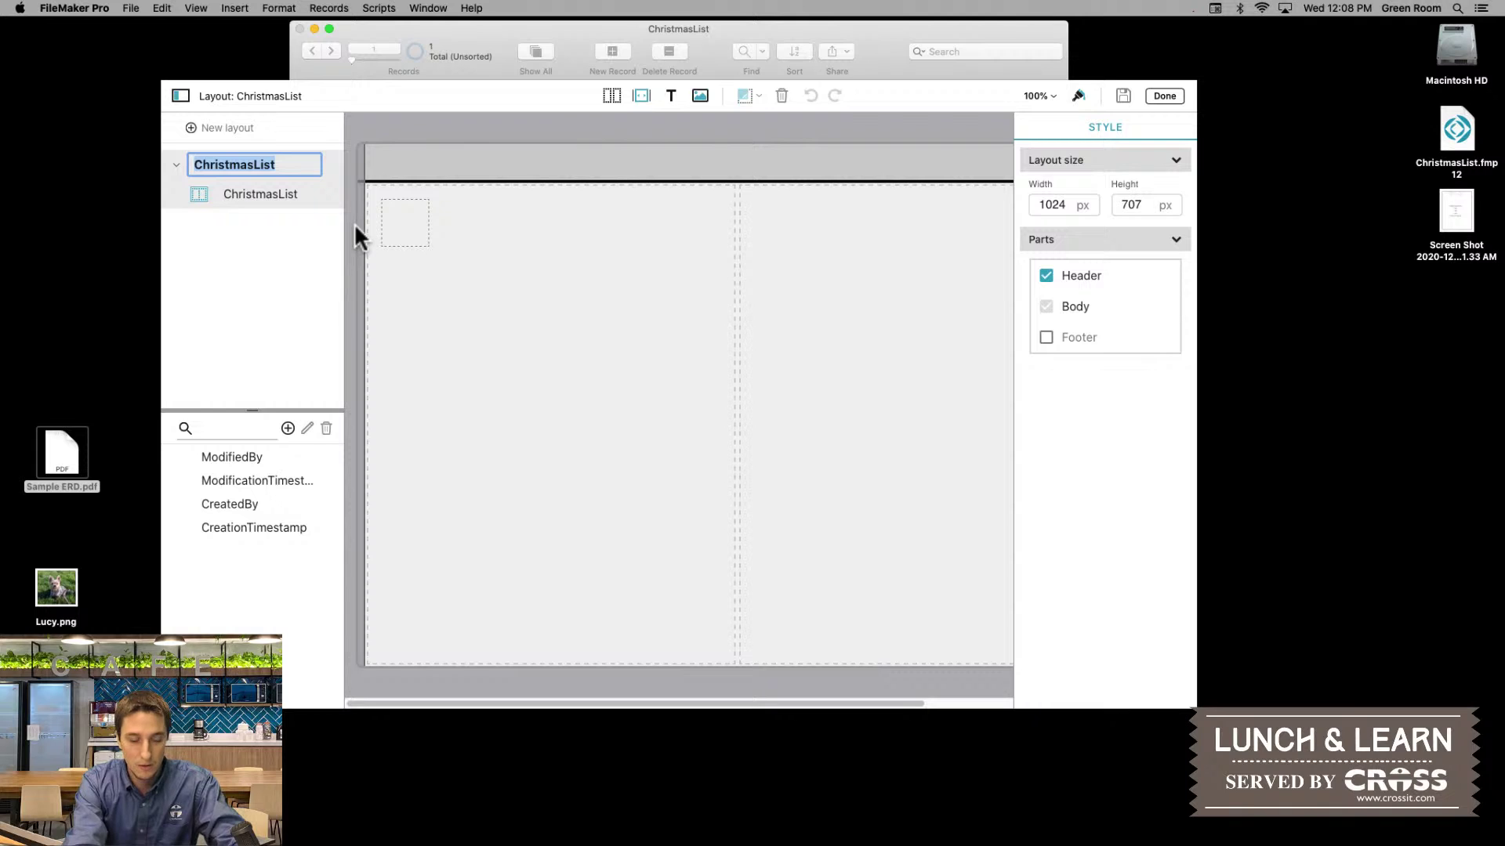
{"action": "type", "text": "Person"}
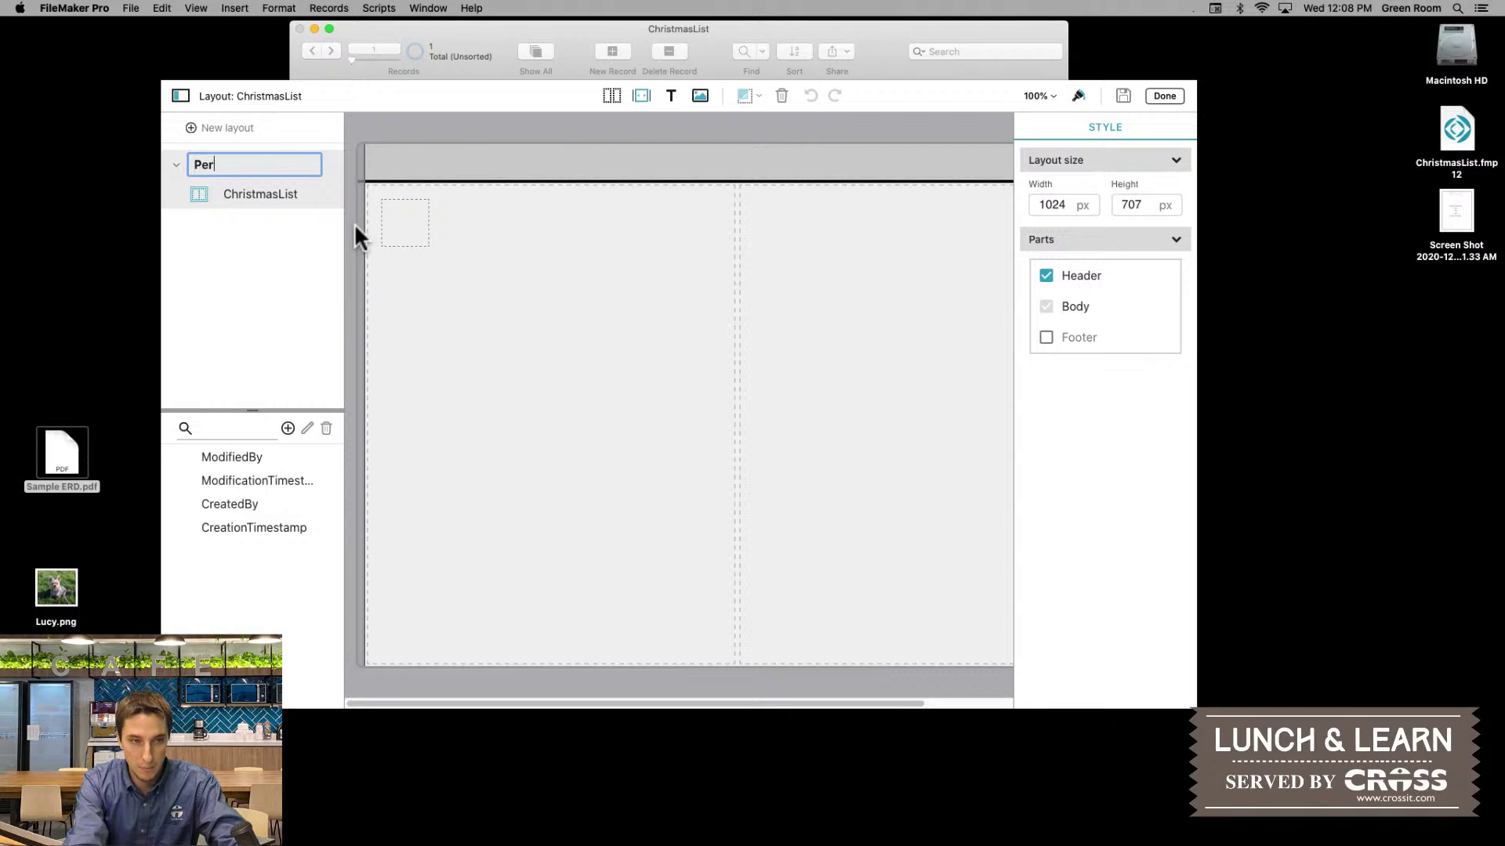
{"action": "key", "text": "Return"}
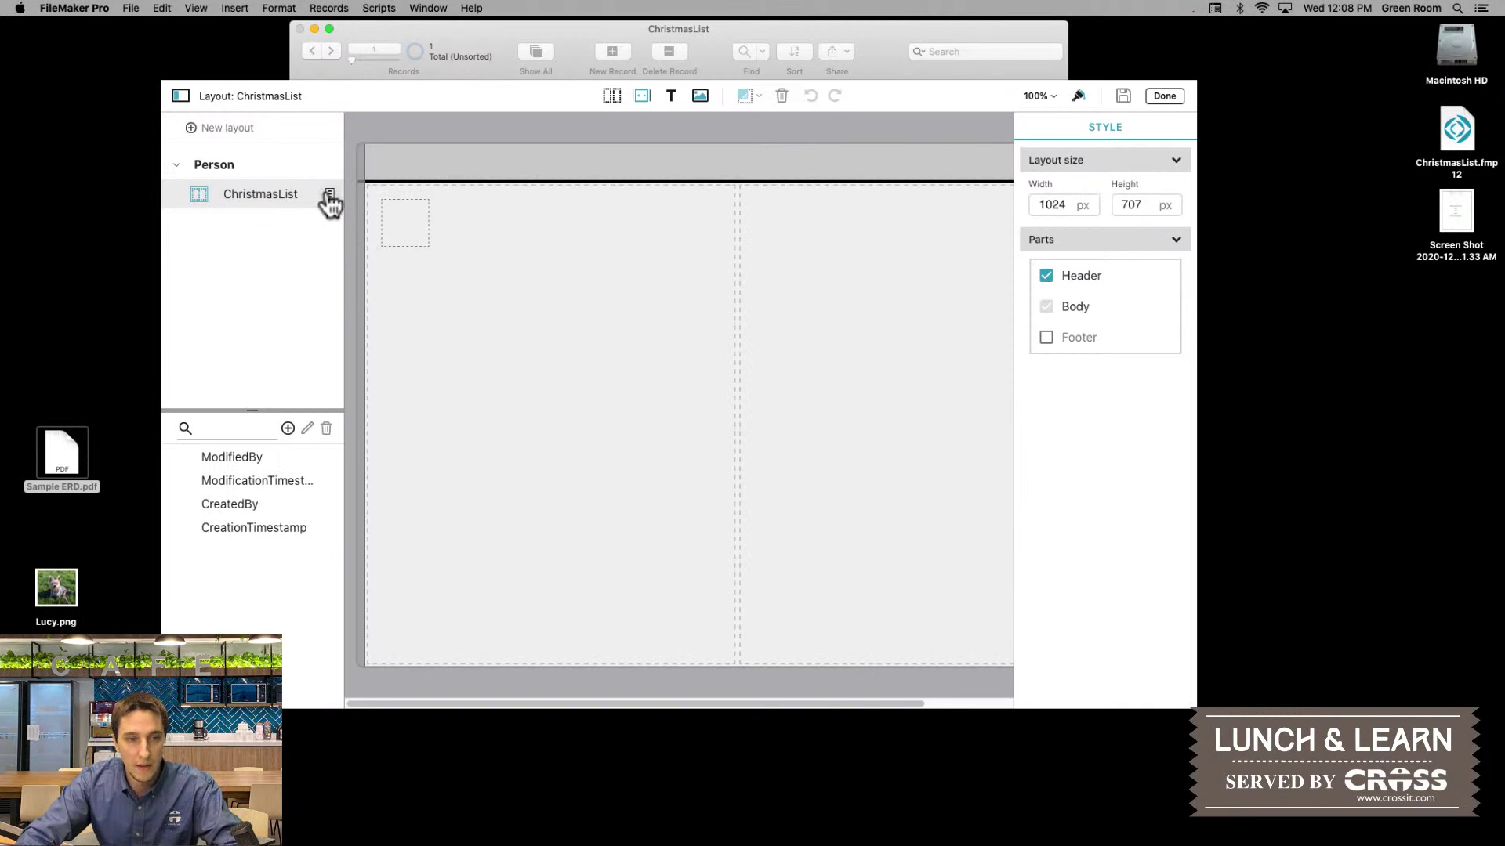
- Rename the ChristmasList layout to Person Detail
{"action": "left_click", "coordinate": [328, 197]}
{"action": "left_click", "coordinate": [349, 260]}
{"action": "type", "text": "Person Detail"}
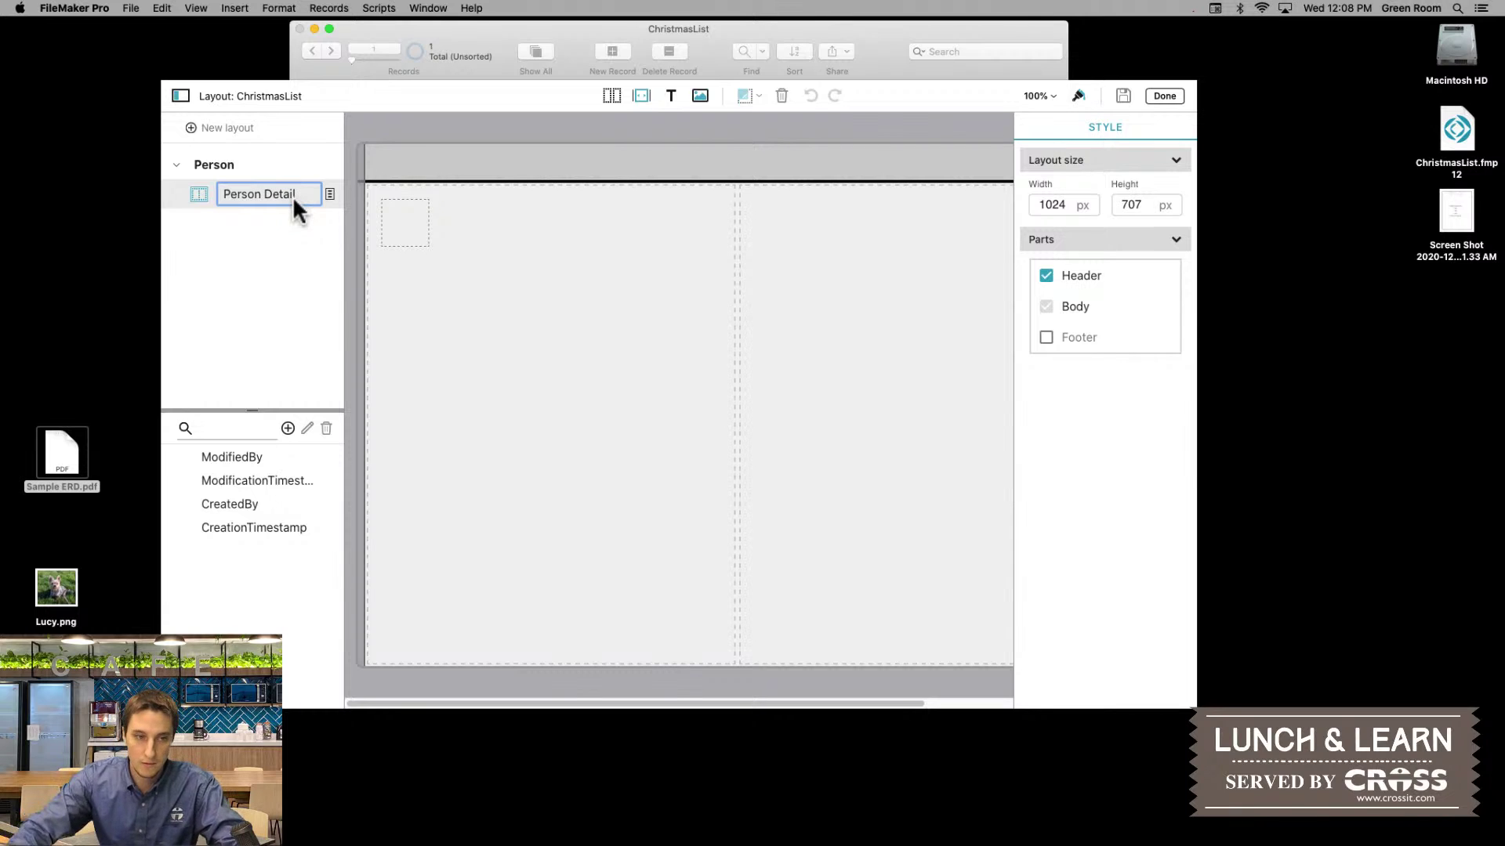
{"action": "key", "text": "Return"}
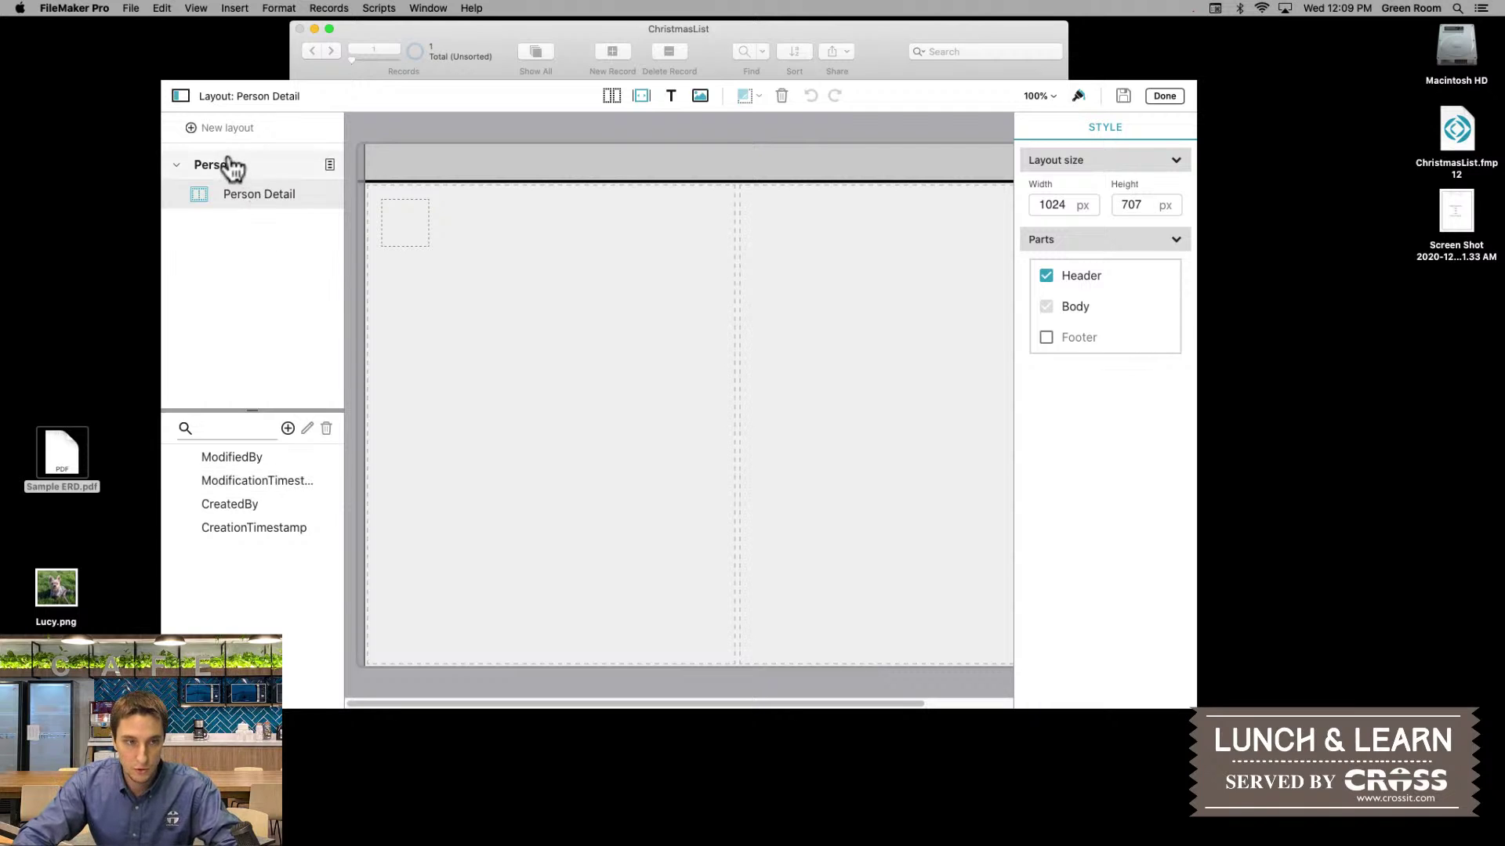
- Open the New field dialog from the Fields pane and scroll through the Type list options
{"action": "left_click", "coordinate": [288, 428]}
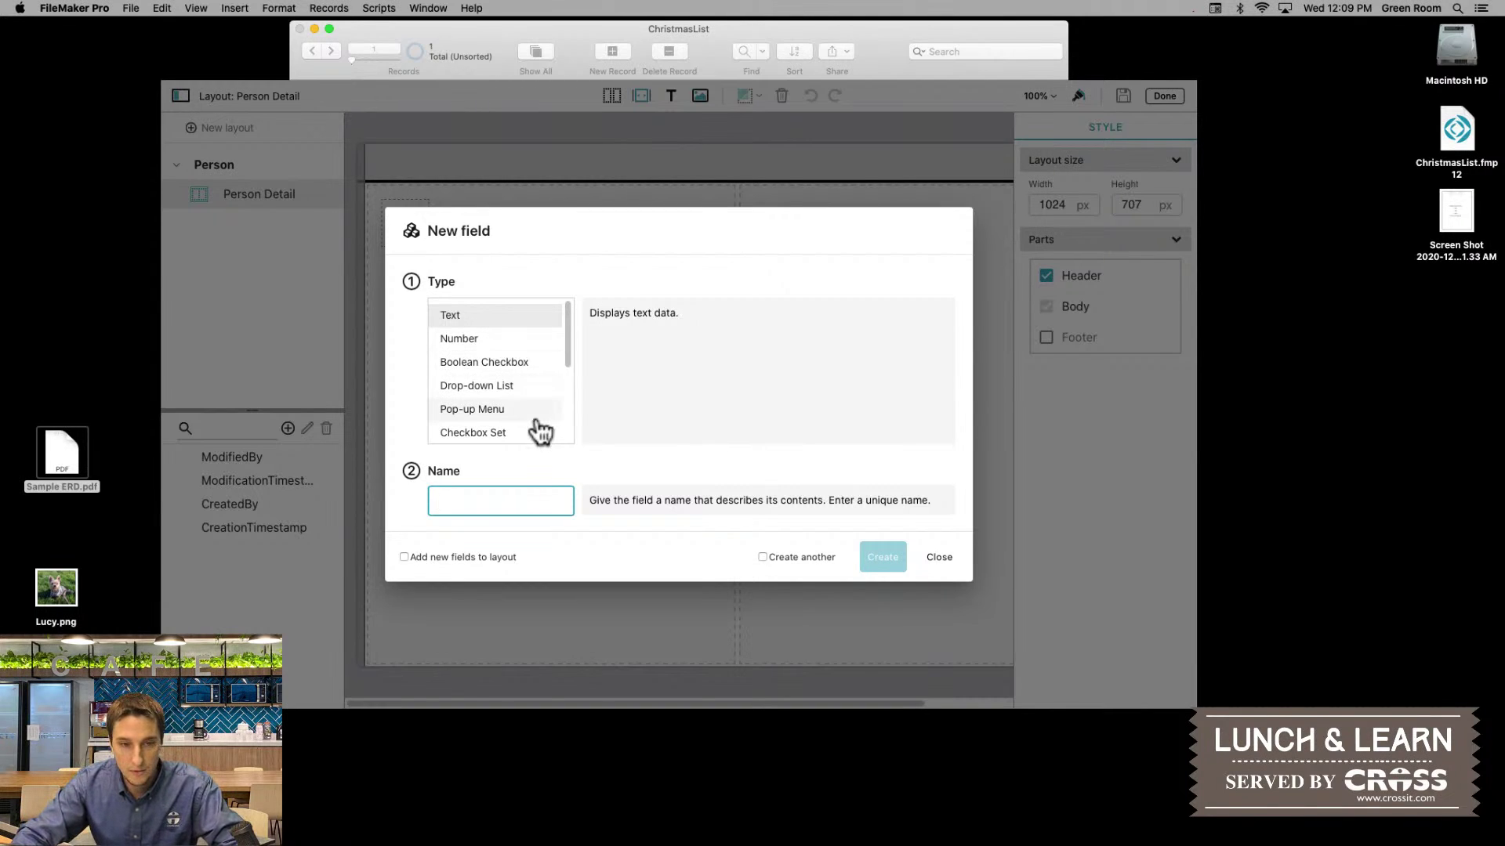
{"action": "scroll", "coordinate": [504, 373], "scroll_direction": "down", "scroll_amount": 5}
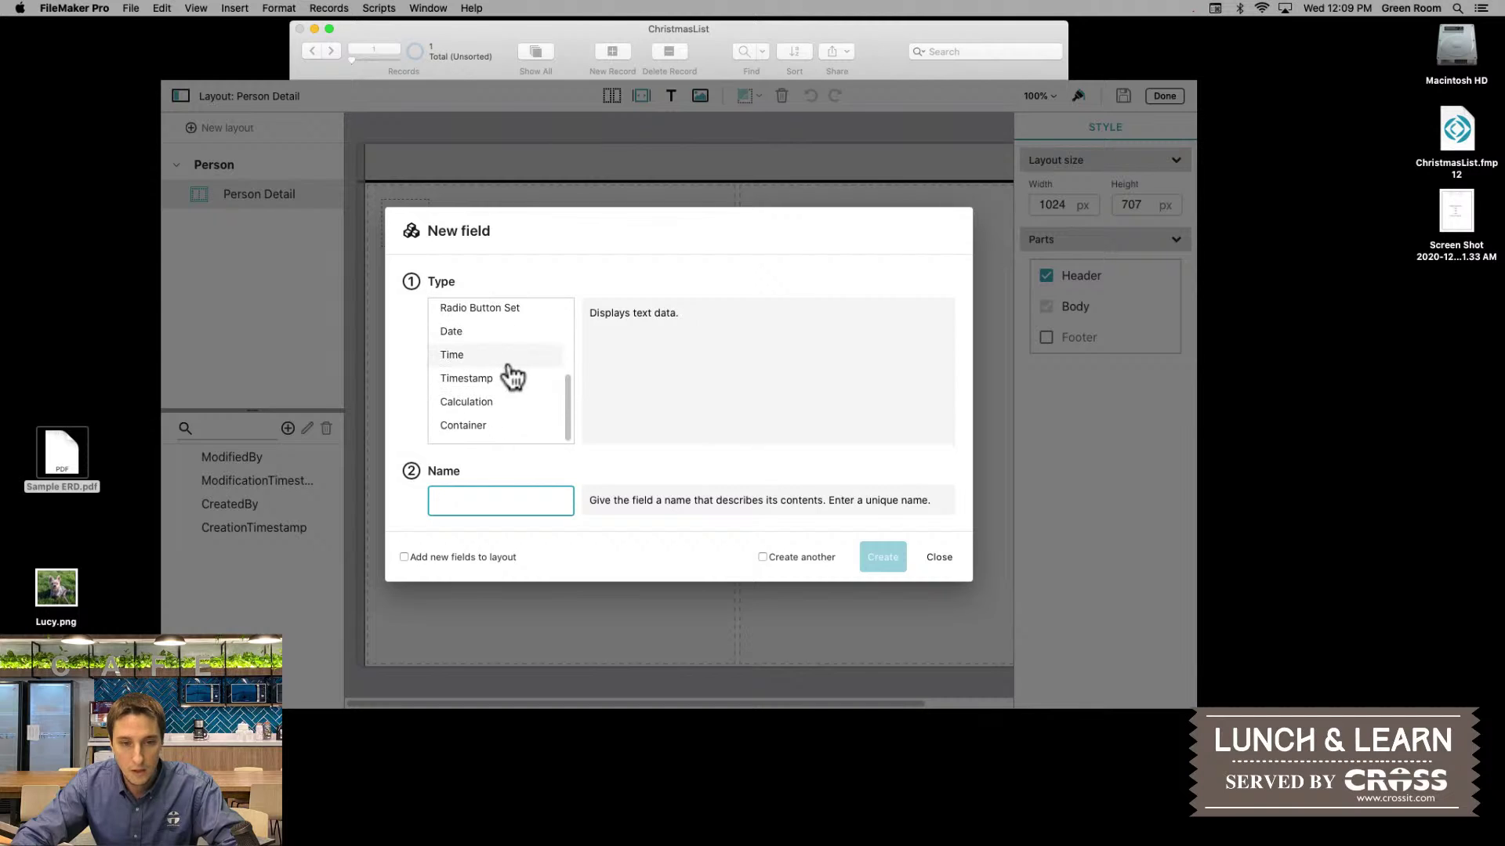
{"action": "scroll", "coordinate": [510, 377], "scroll_direction": "up", "scroll_amount": 5}
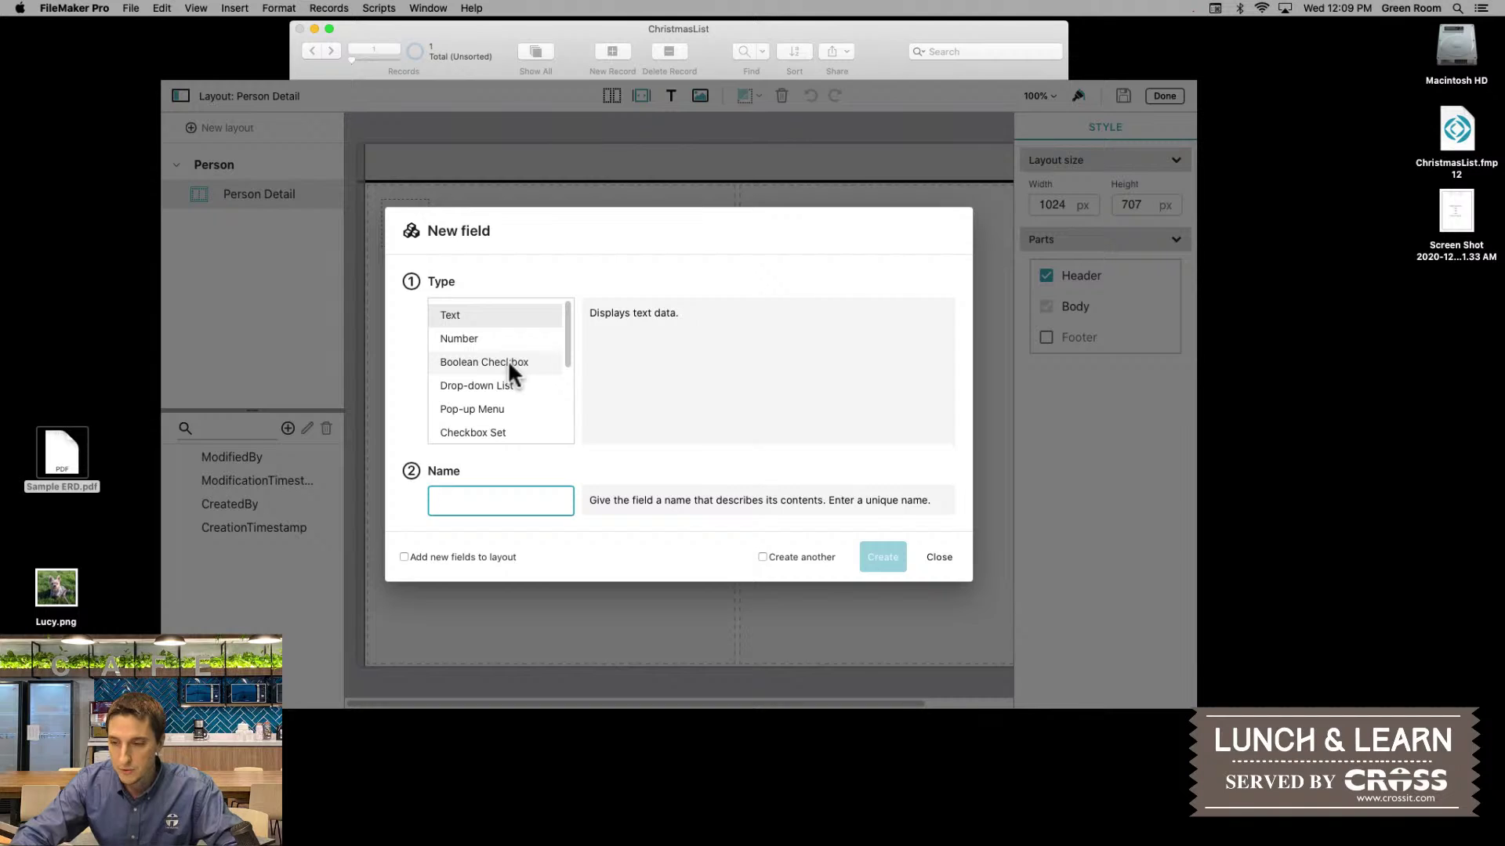
{"action": "scroll", "coordinate": [521, 360], "scroll_direction": "down", "scroll_amount": 5}
{"action": "scroll", "coordinate": [519, 362], "scroll_direction": "up", "scroll_amount": 5}
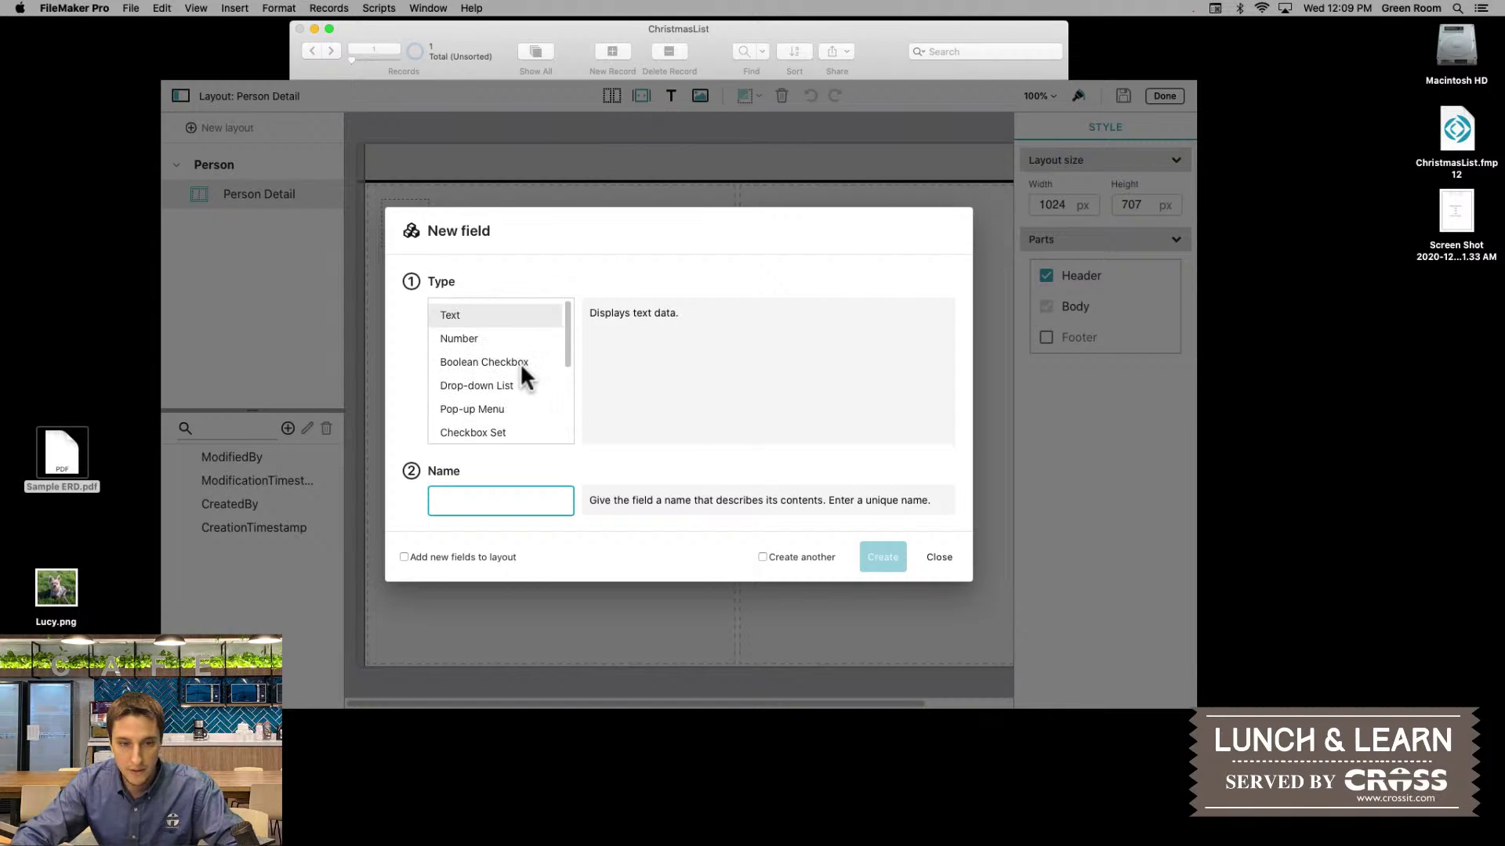
{"action": "scroll", "coordinate": [520, 362], "scroll_direction": "down", "scroll_amount": 5}
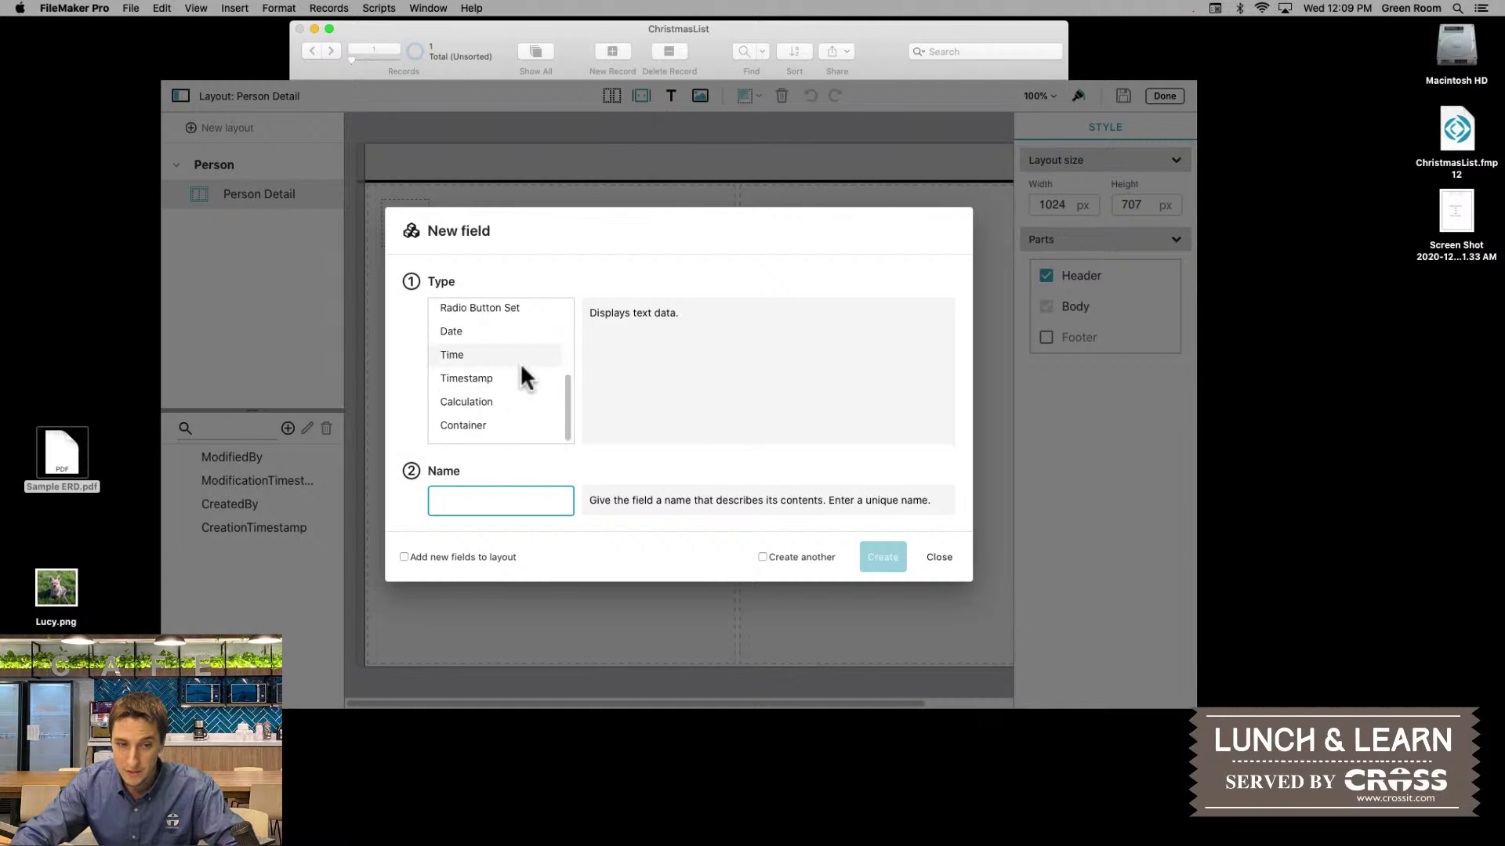
{"action": "scroll", "coordinate": [521, 375], "scroll_direction": "up", "scroll_amount": 5}
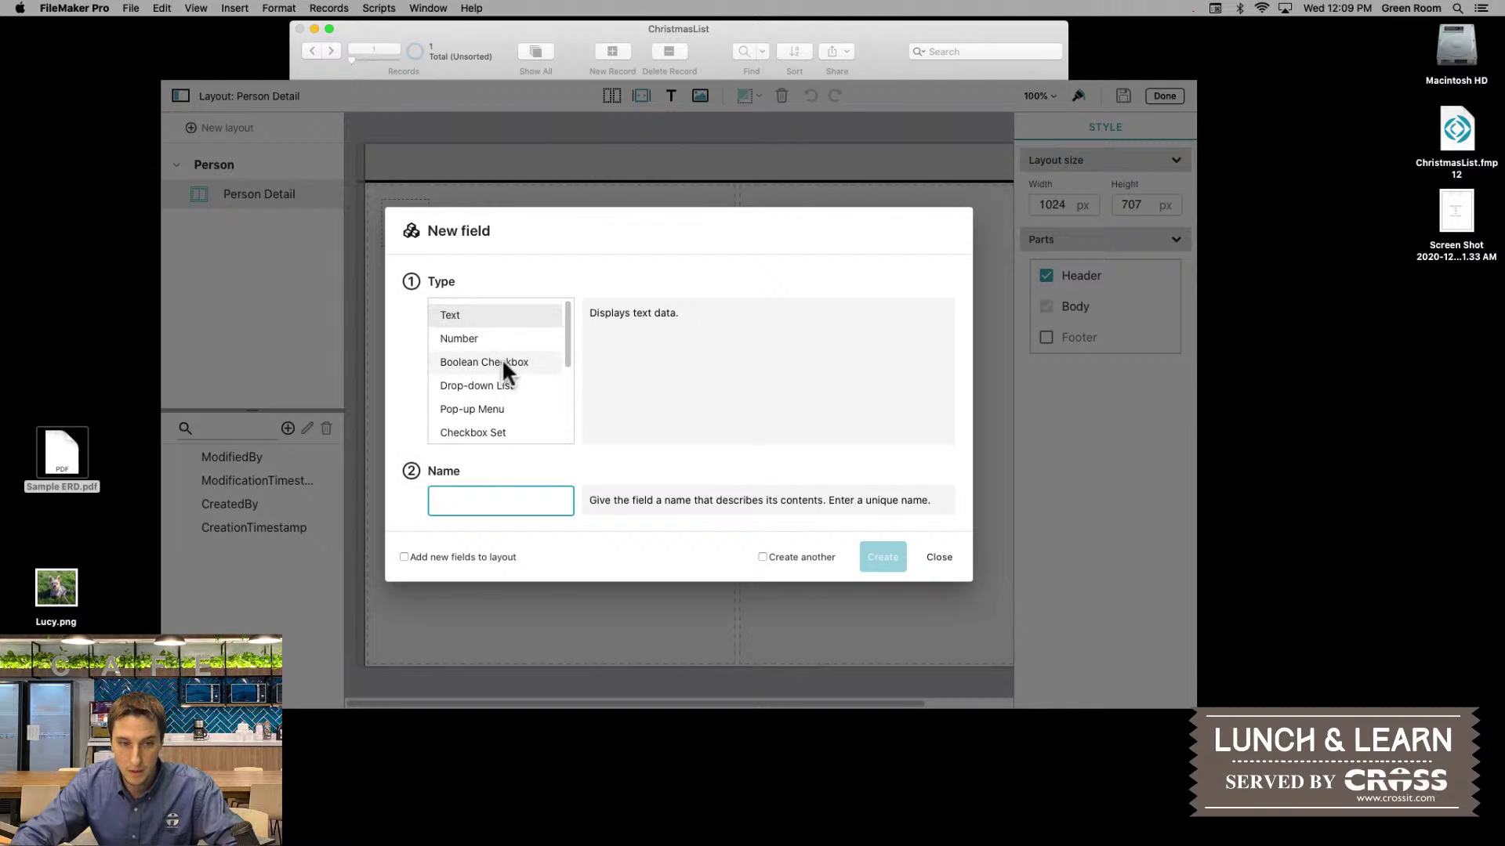
{"action": "scroll", "coordinate": [509, 387], "scroll_direction": "down", "scroll_amount": 5}
{"action": "scroll", "coordinate": [513, 411], "scroll_direction": "up", "scroll_amount": 5}
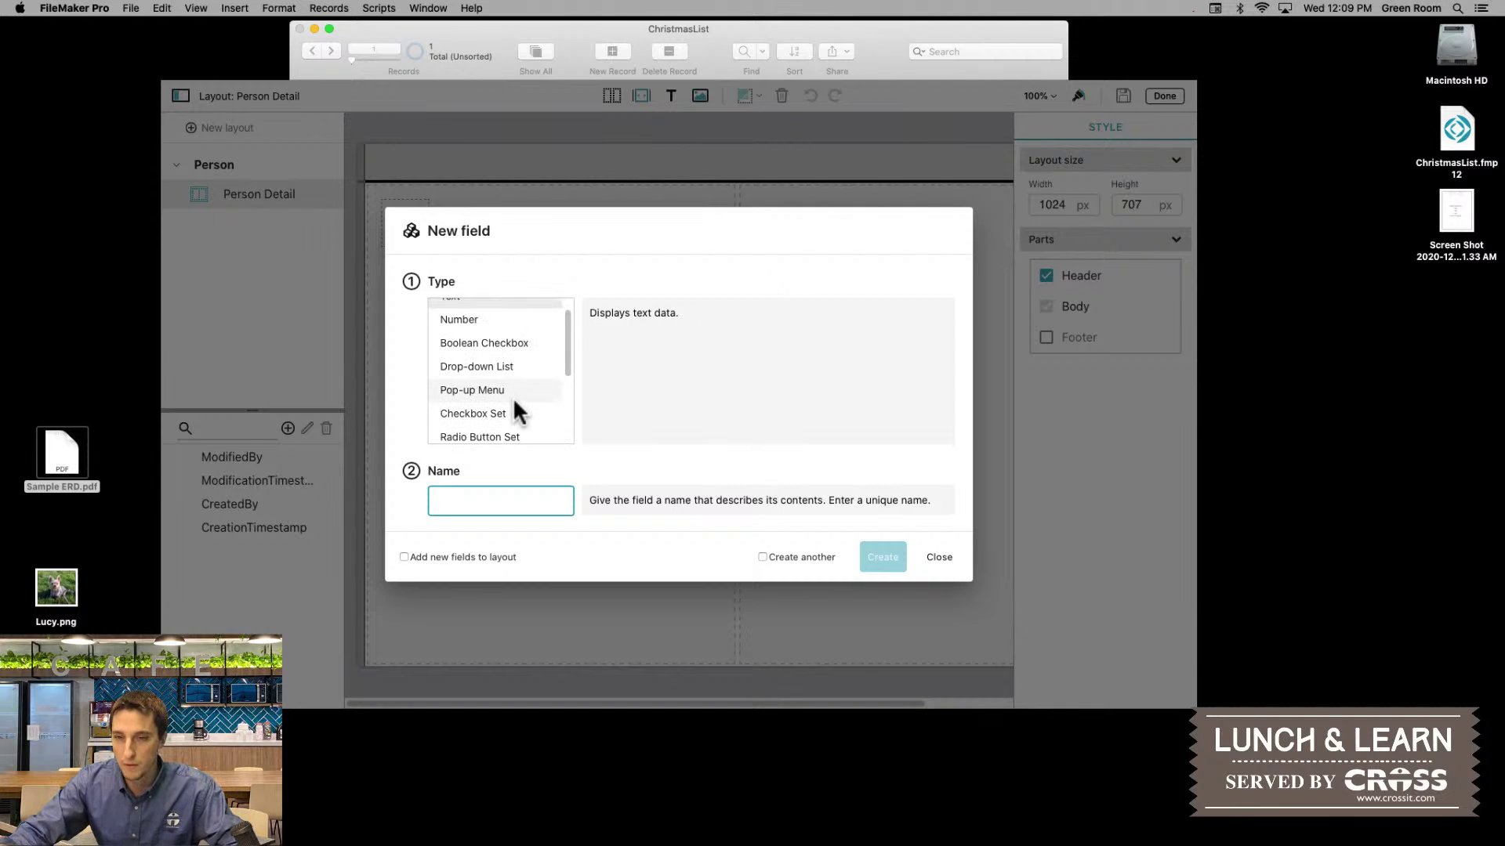
{"action": "scroll", "coordinate": [513, 398], "scroll_direction": "up", "scroll_amount": 1}
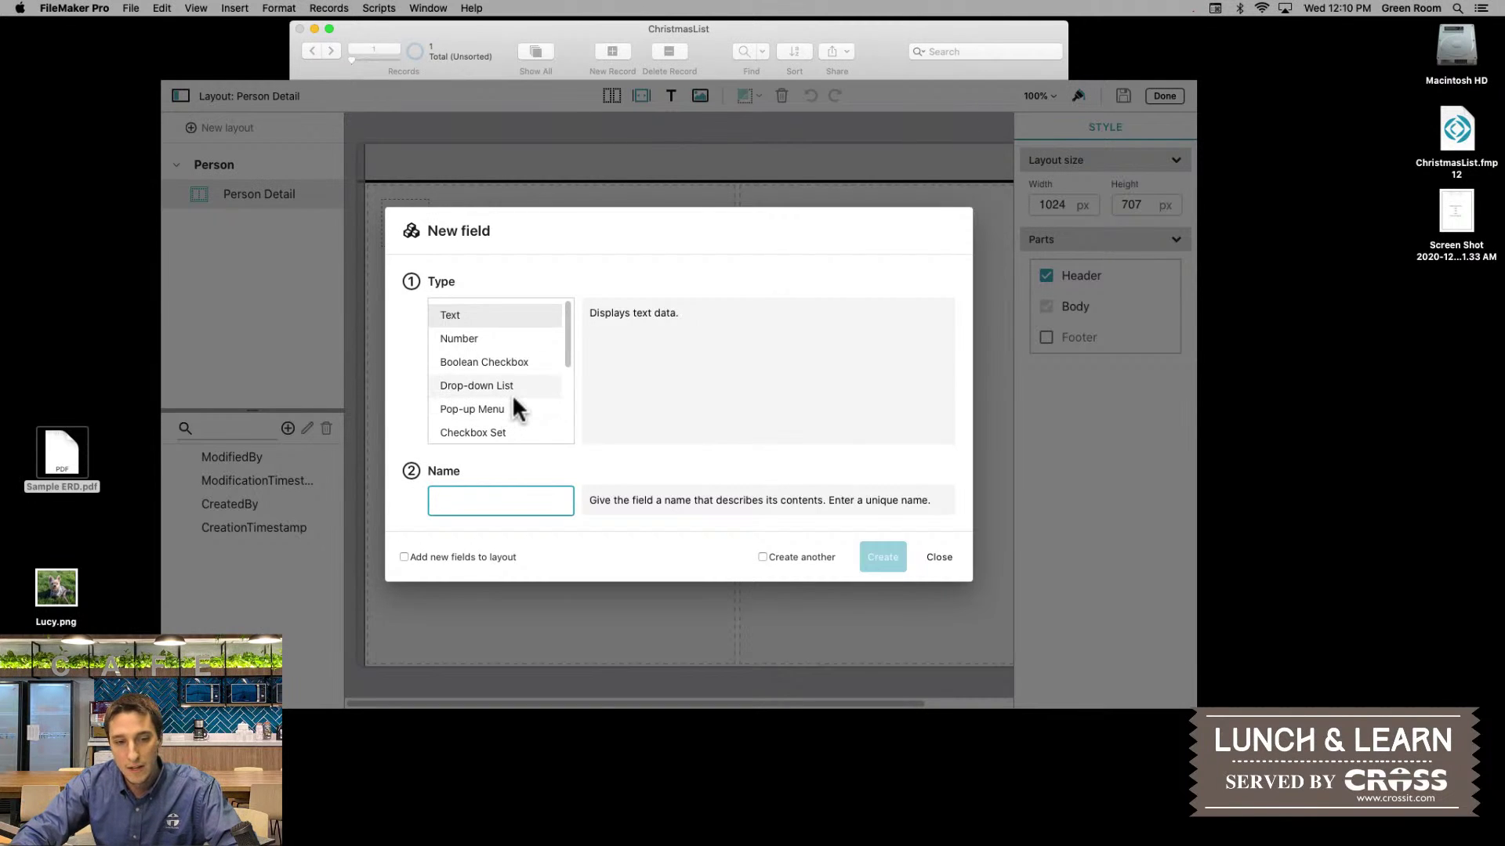
{"action": "scroll", "coordinate": [511, 396], "scroll_direction": "down", "scroll_amount": 3}
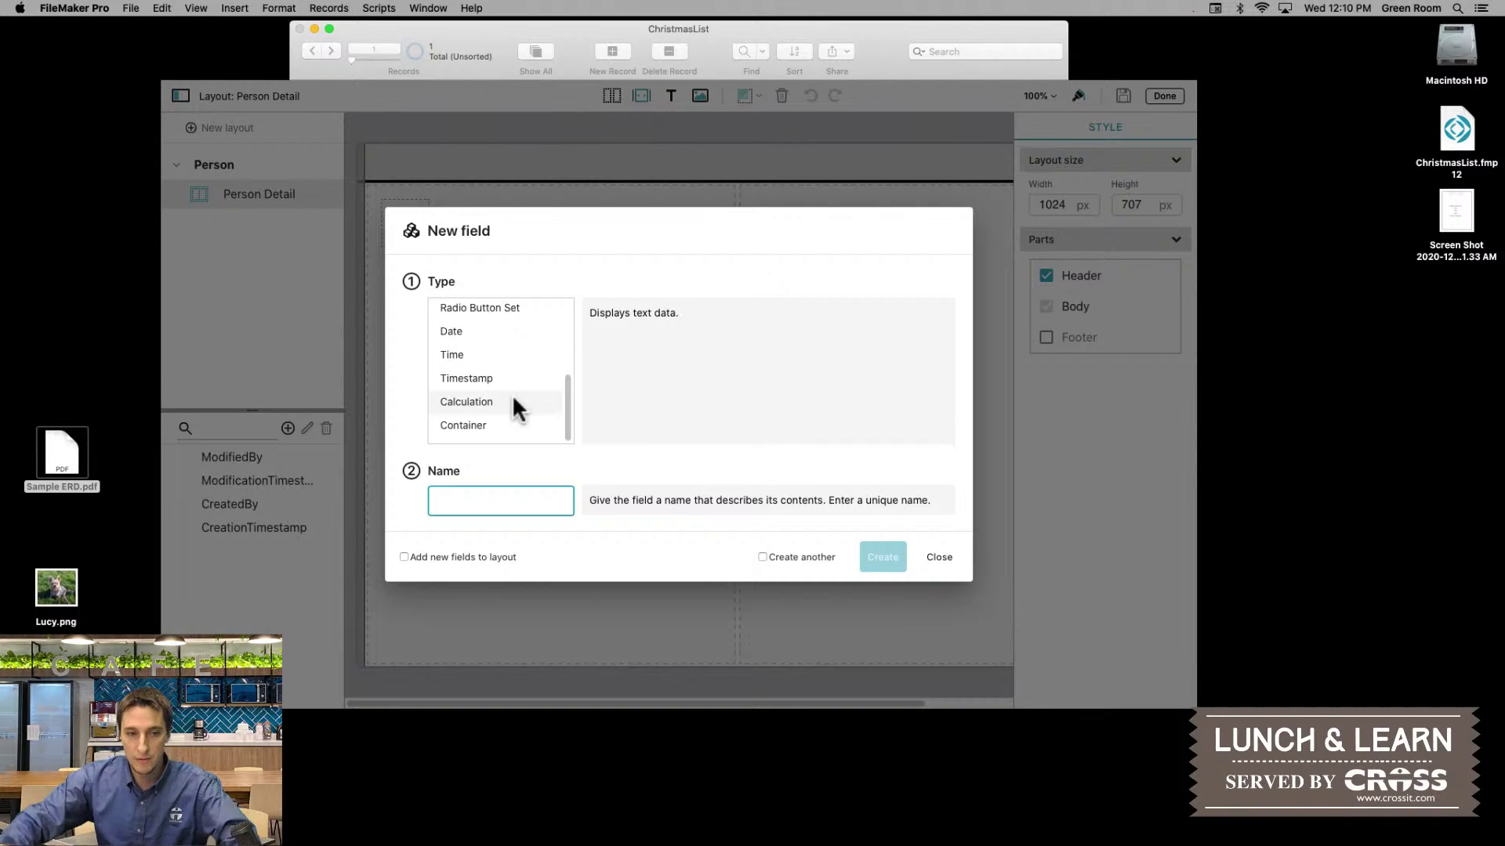
{"action": "scroll", "coordinate": [519, 392], "scroll_direction": "up", "scroll_amount": 3}
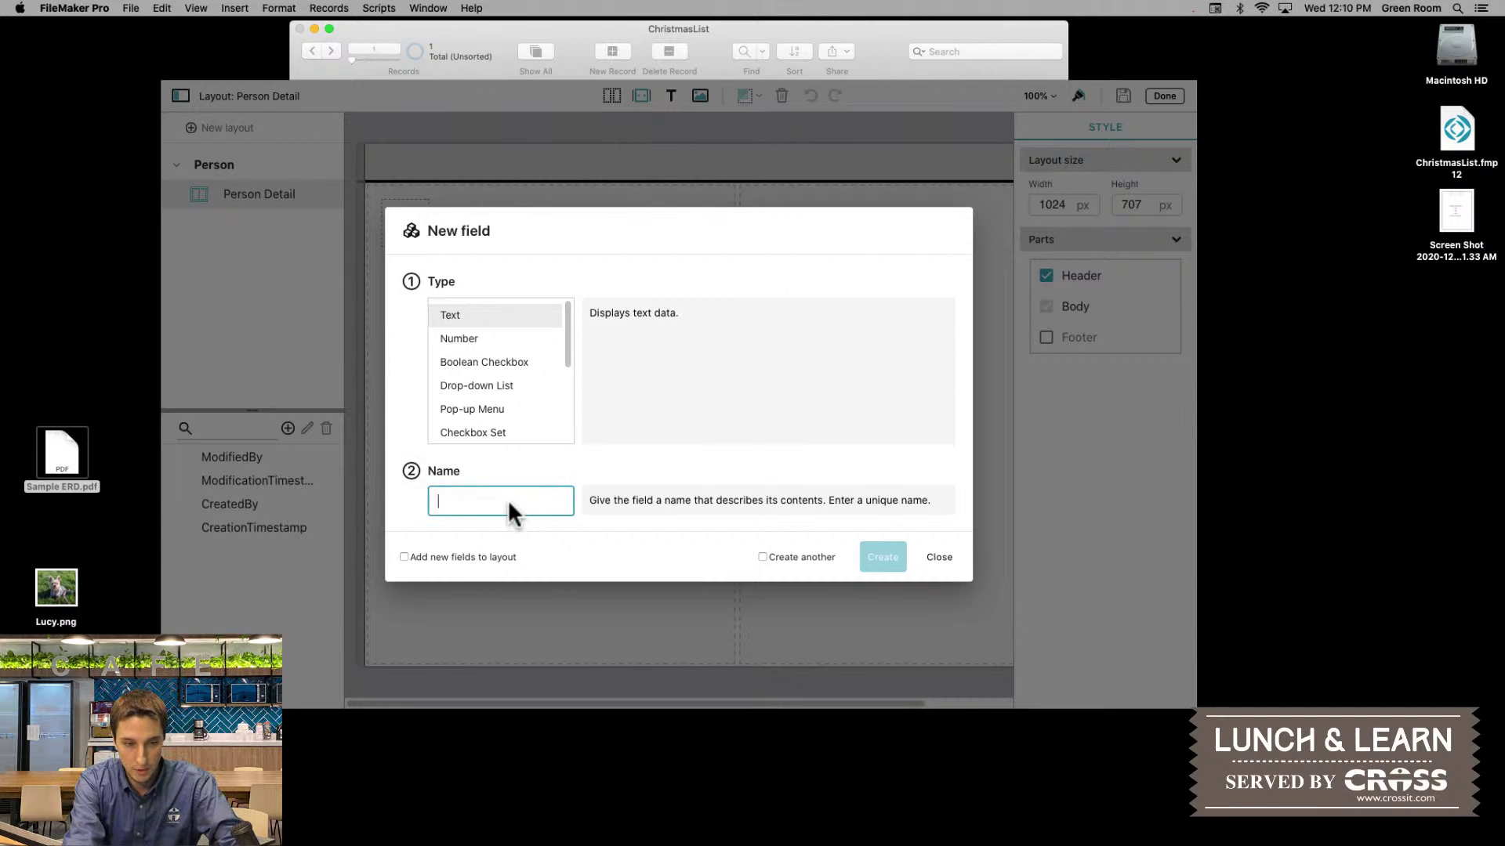
- Create a First Name text field, with new fields added to the layout automatically
{"action": "type", "text": "First Name"}
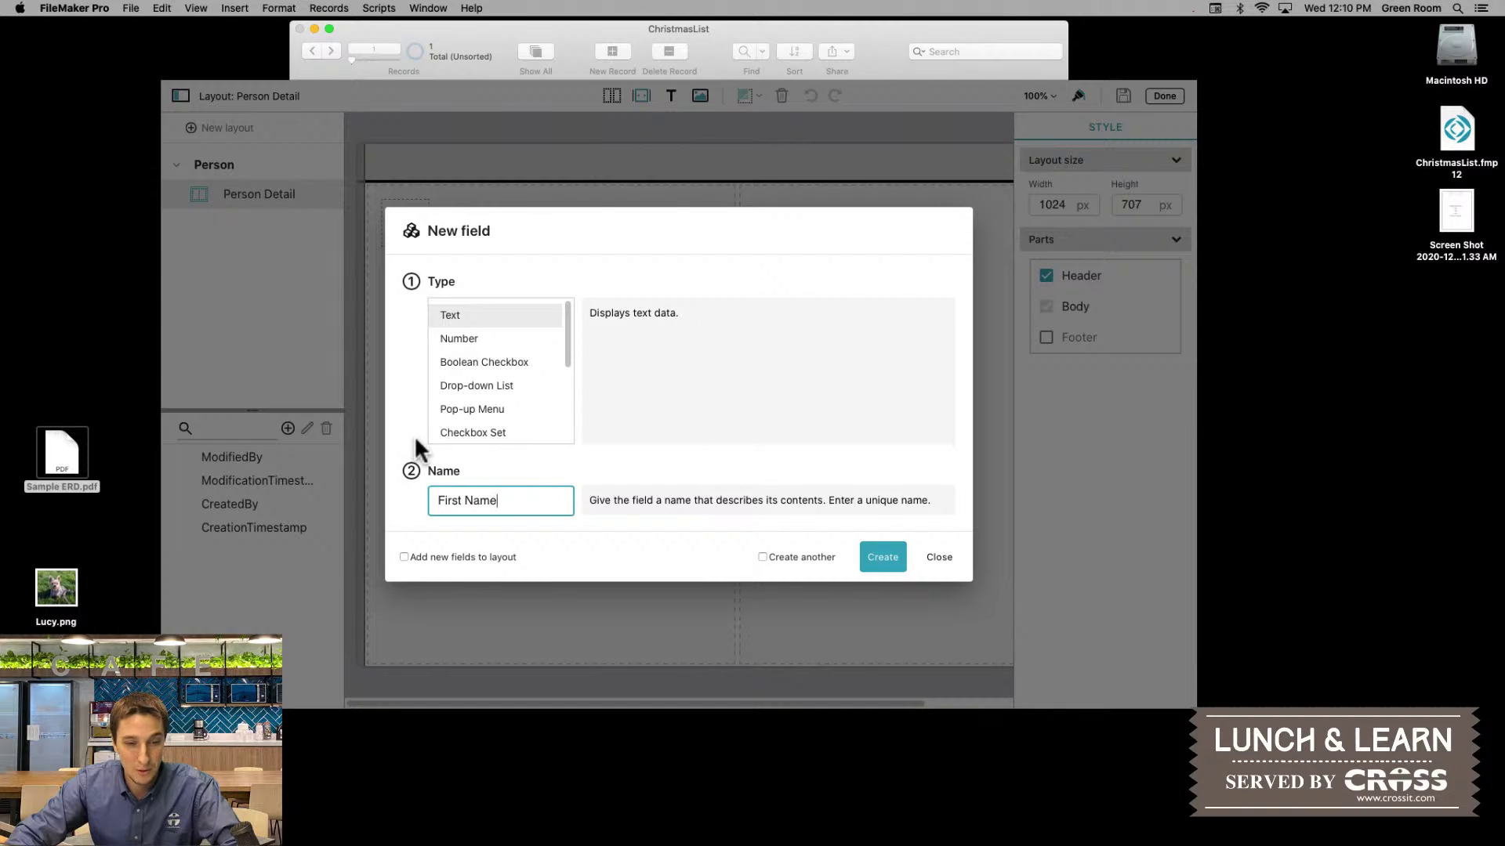
{"action": "left_click", "coordinate": [404, 556]}
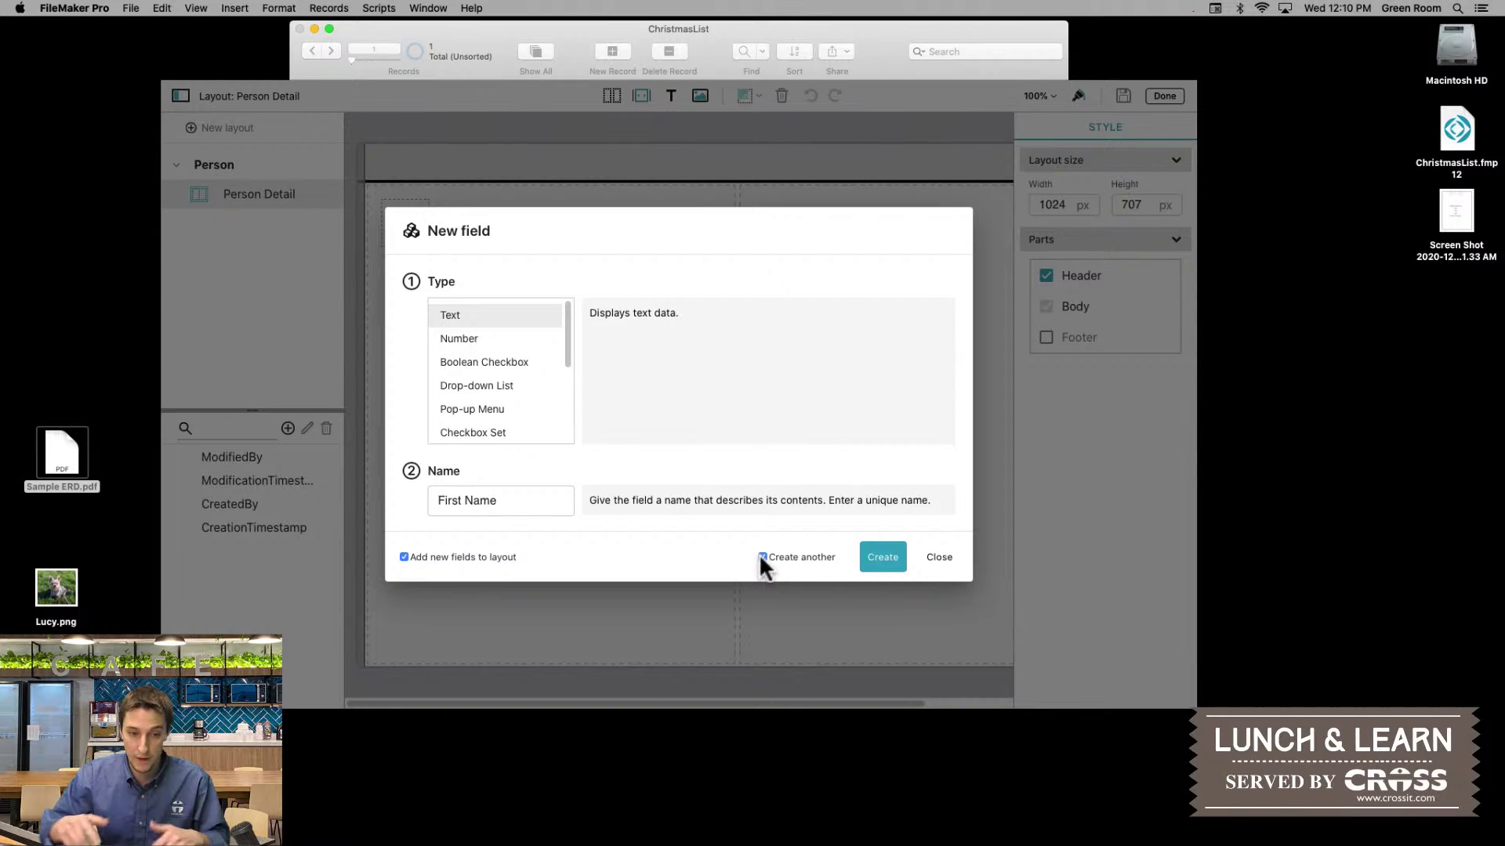
{"action": "left_click", "coordinate": [879, 557]}
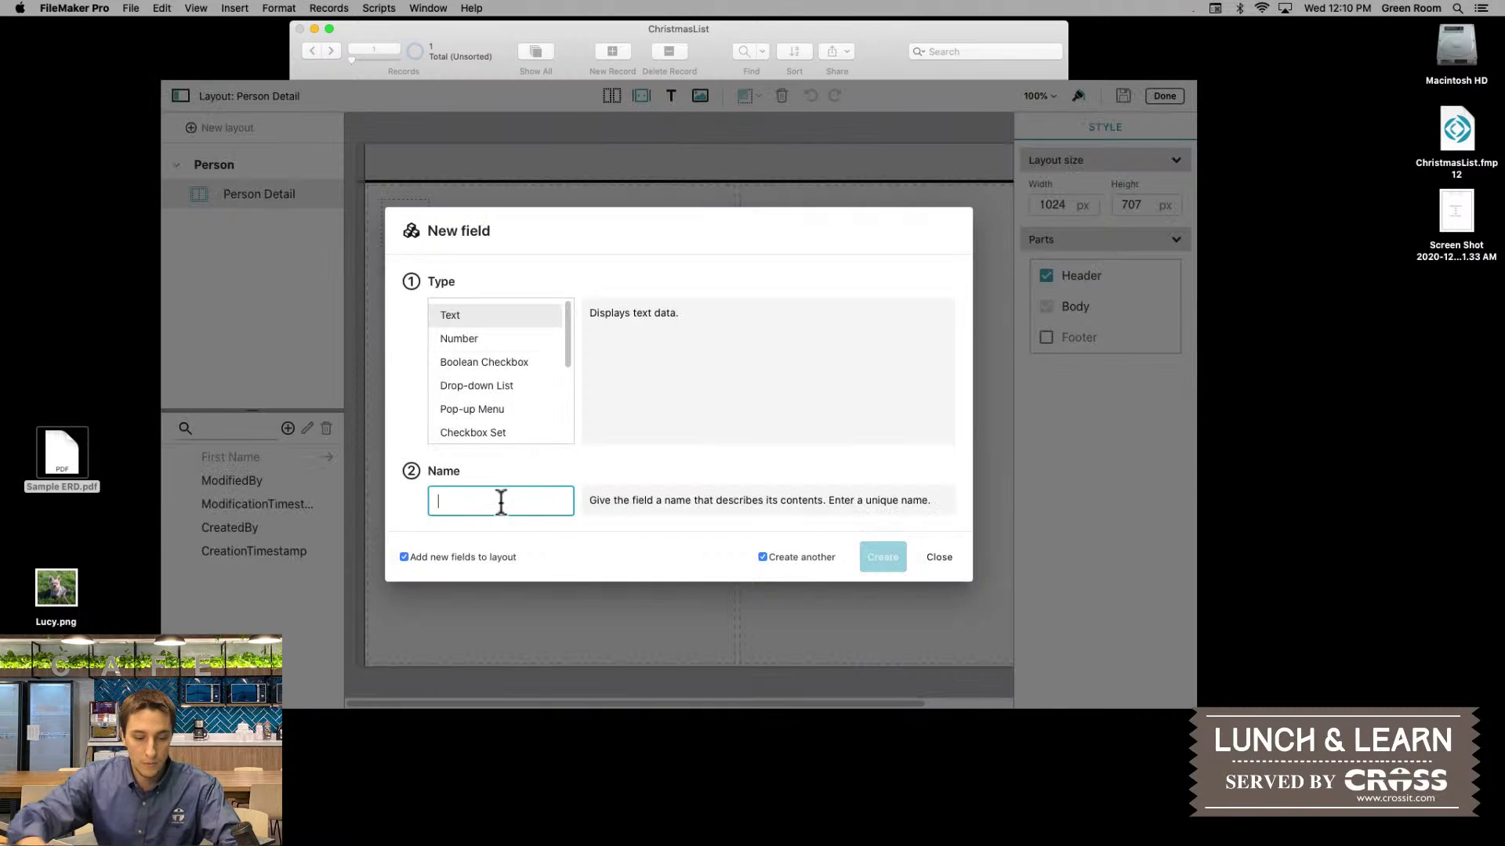
- Create a Last Name text field
{"action": "type", "text": "Last Name"}
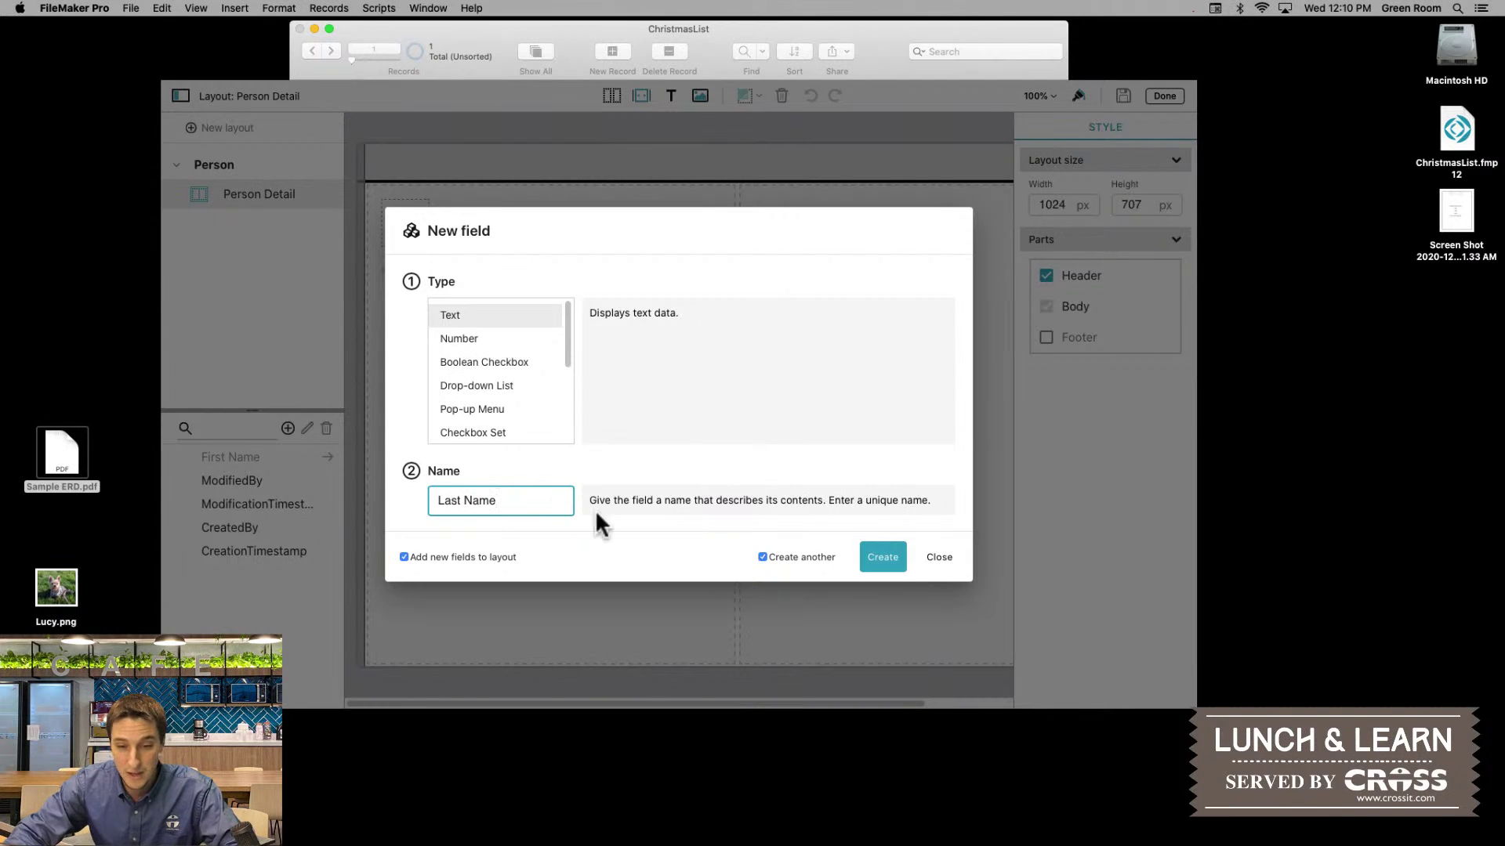
{"action": "left_click", "coordinate": [883, 558]}
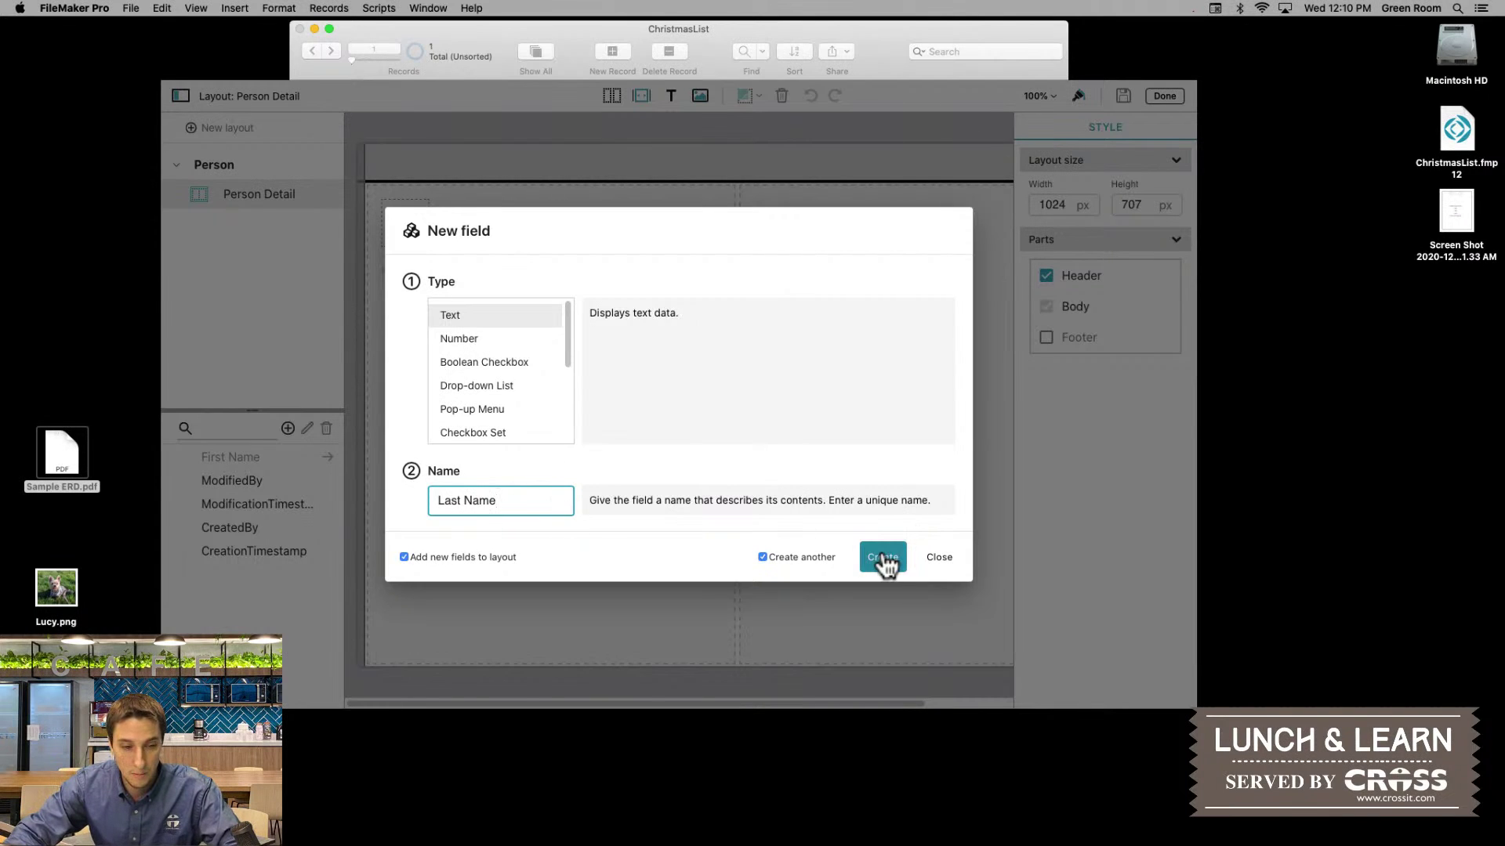
{"action": "left_click", "coordinate": [884, 563]}
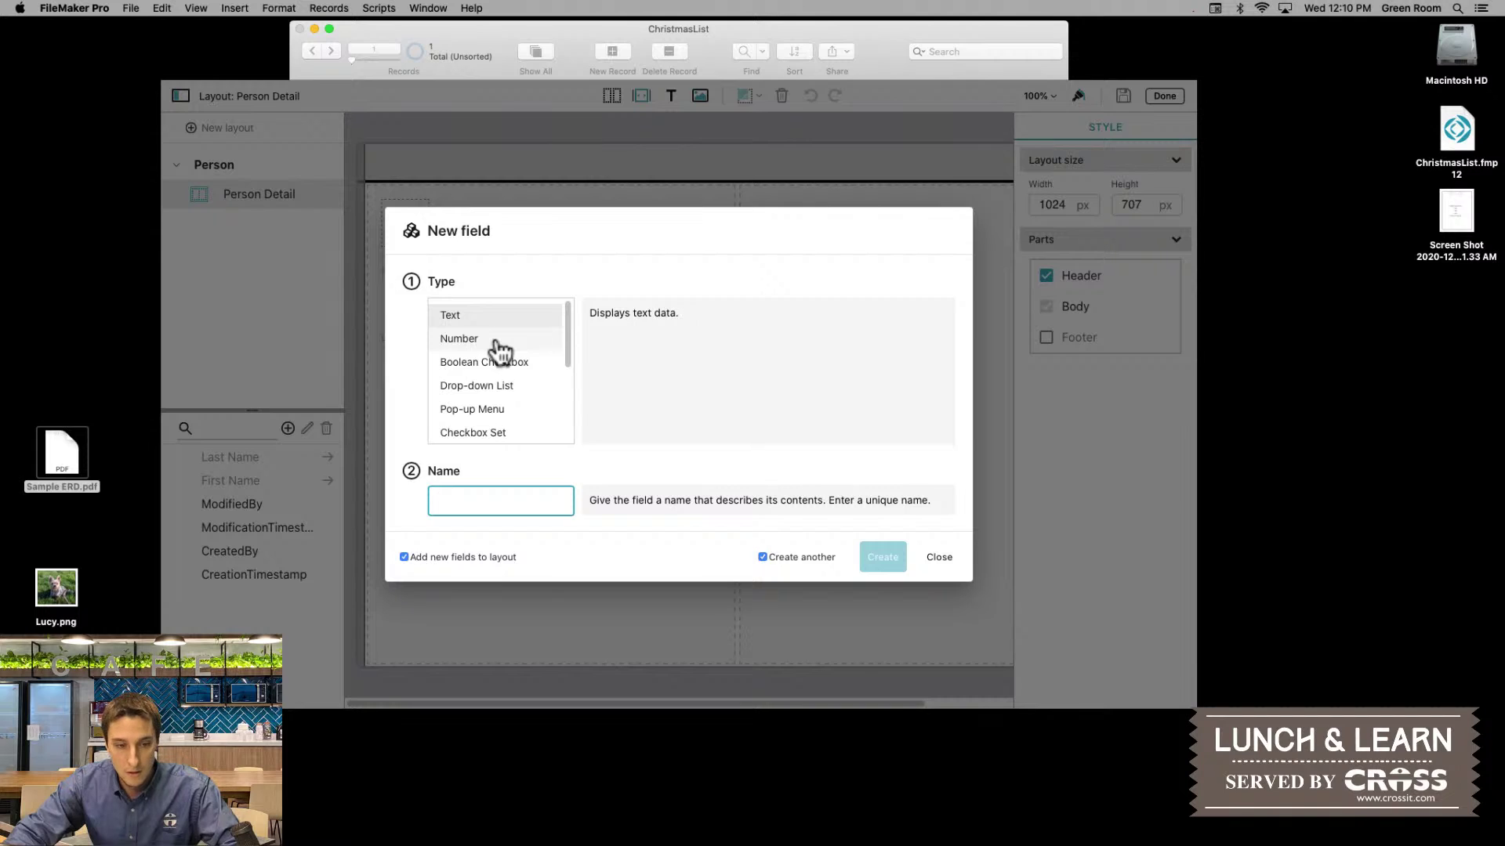
- Create an Age number field with thousands separators shown
{"action": "left_click", "coordinate": [499, 342]}
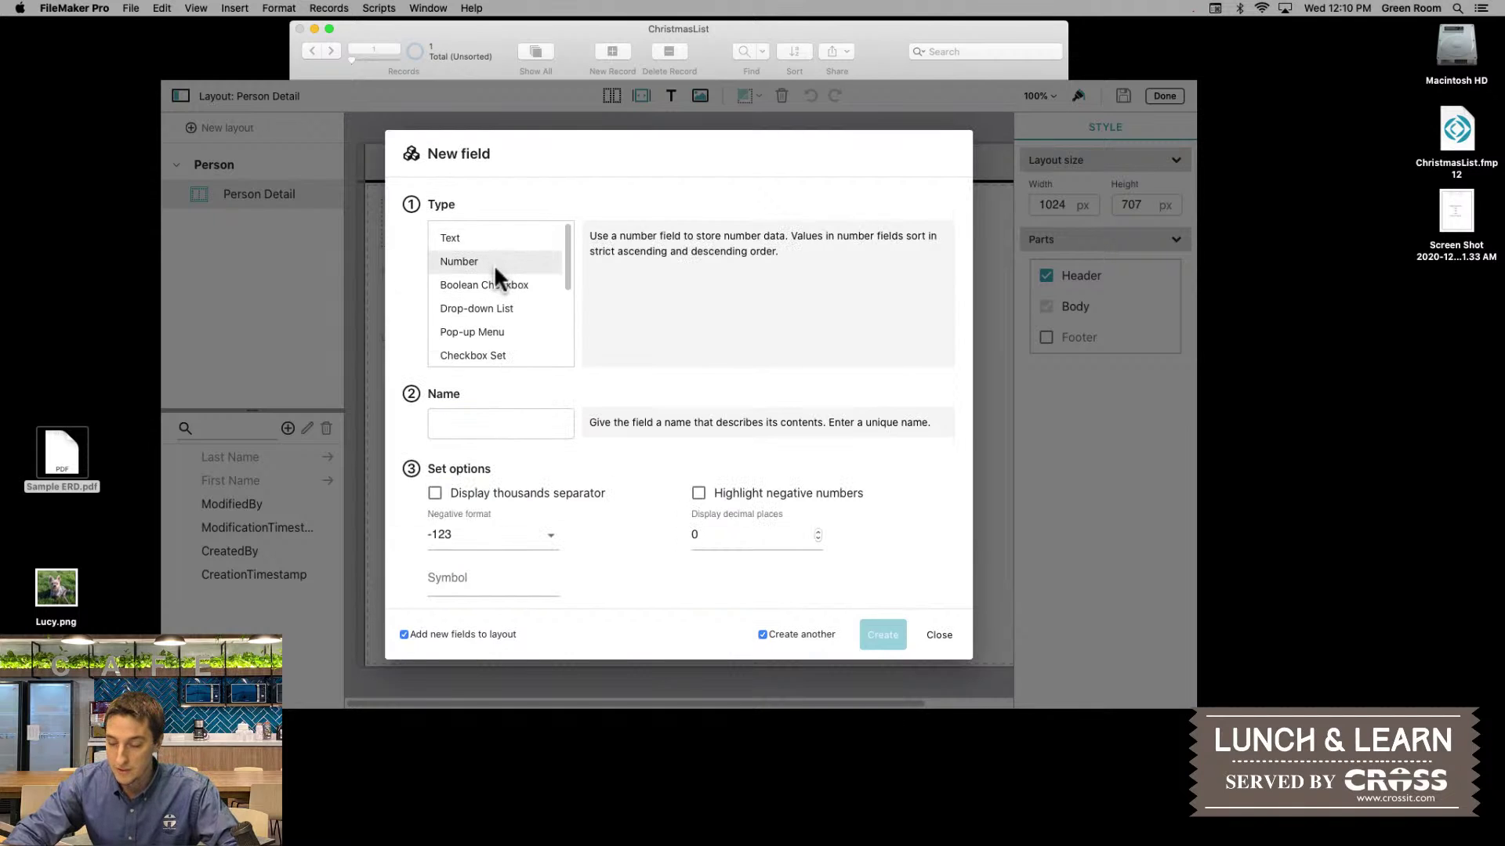
{"action": "left_click", "coordinate": [496, 430]}
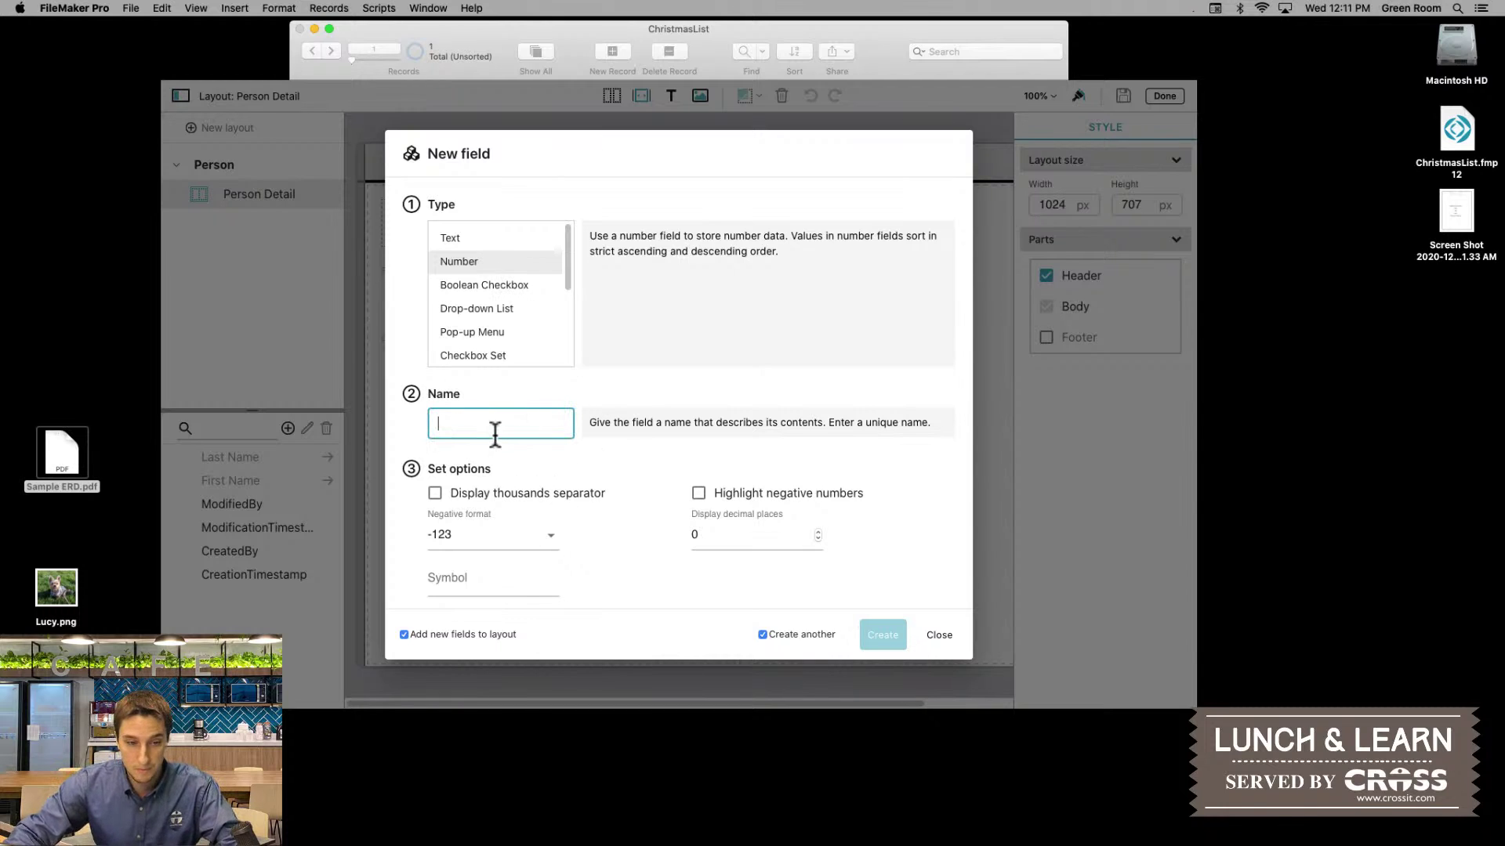
{"action": "type", "text": "Age"}
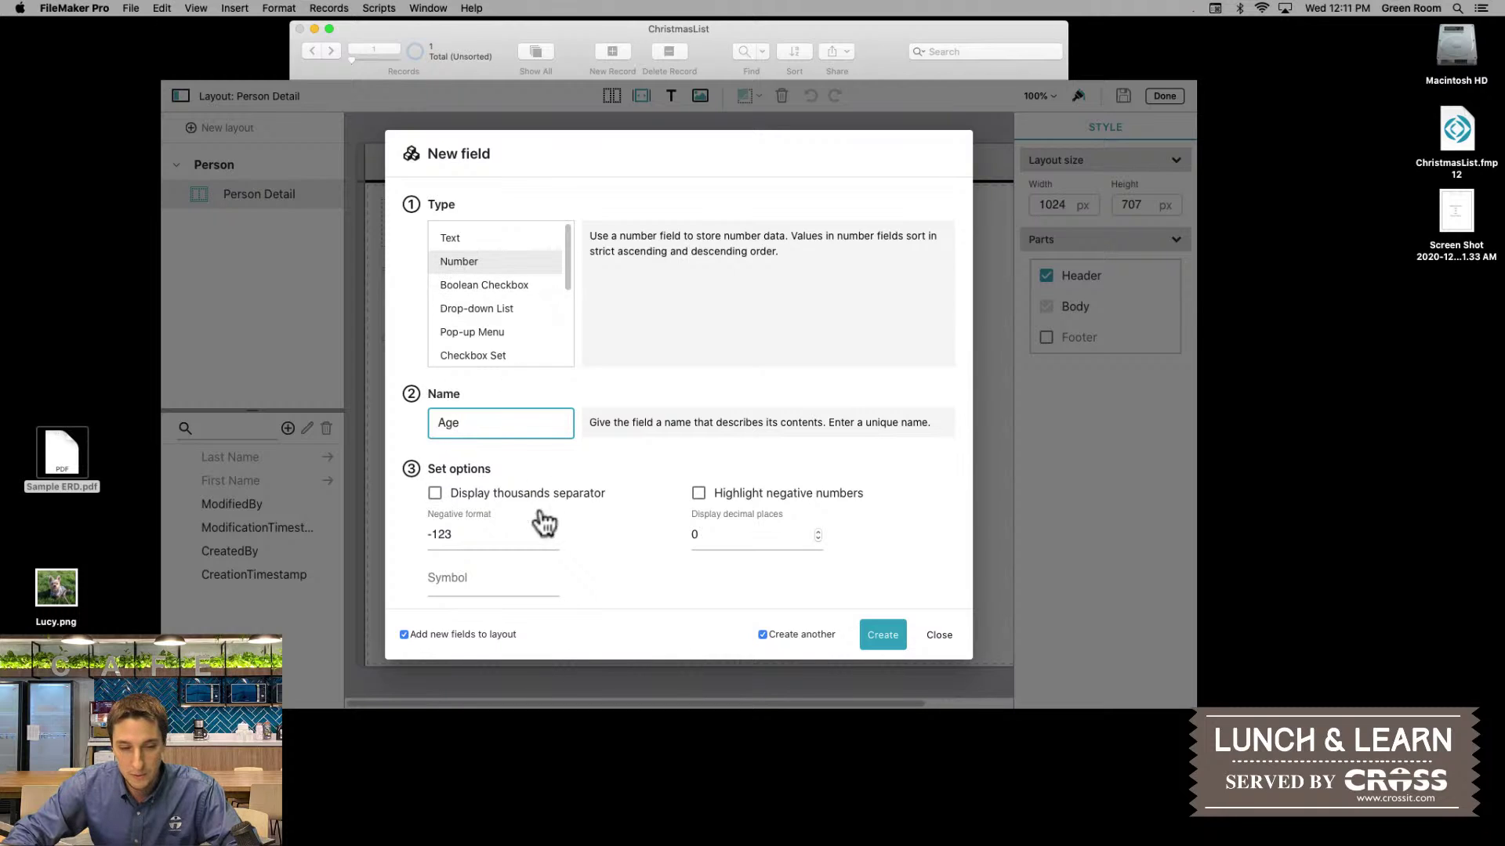
{"action": "left_click", "coordinate": [435, 495]}
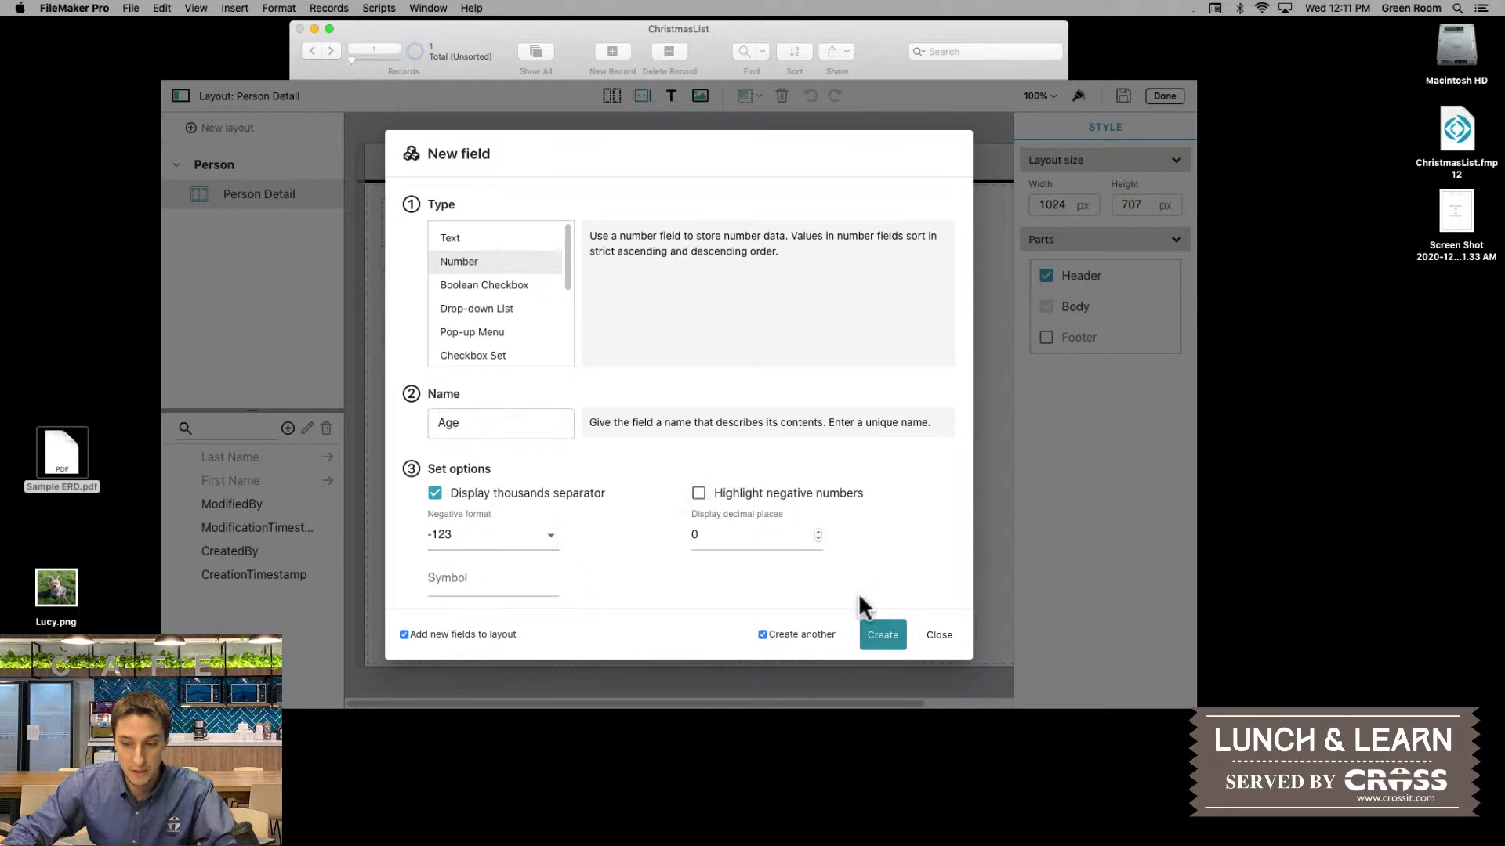
{"action": "key", "text": "Return"}
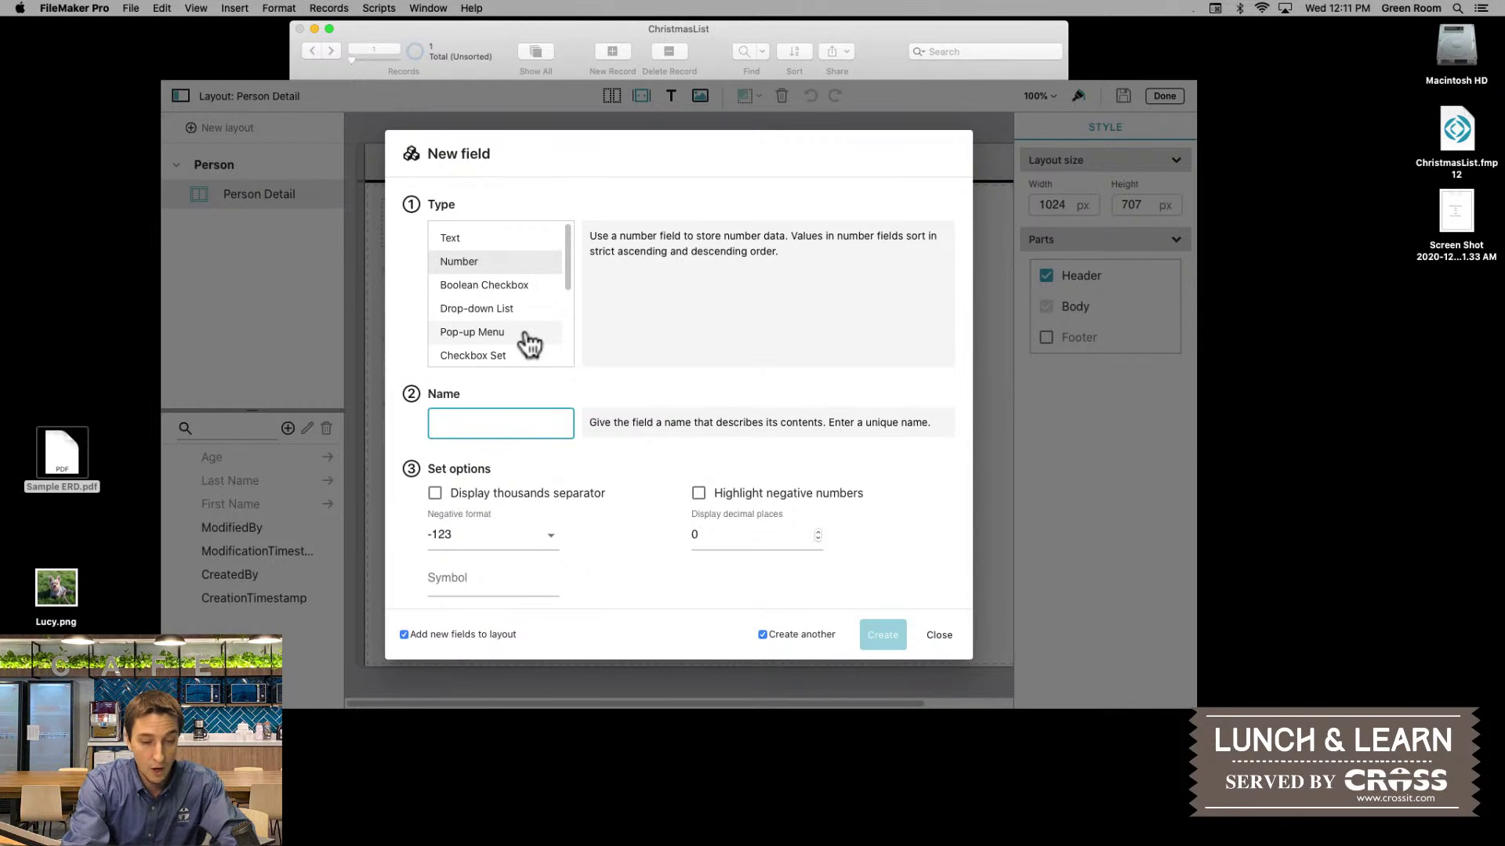
- Create a Naught Nice pop-up menu field with custom values Naughty, Nice and N/A
{"action": "type", "text": "Naught Nice"}
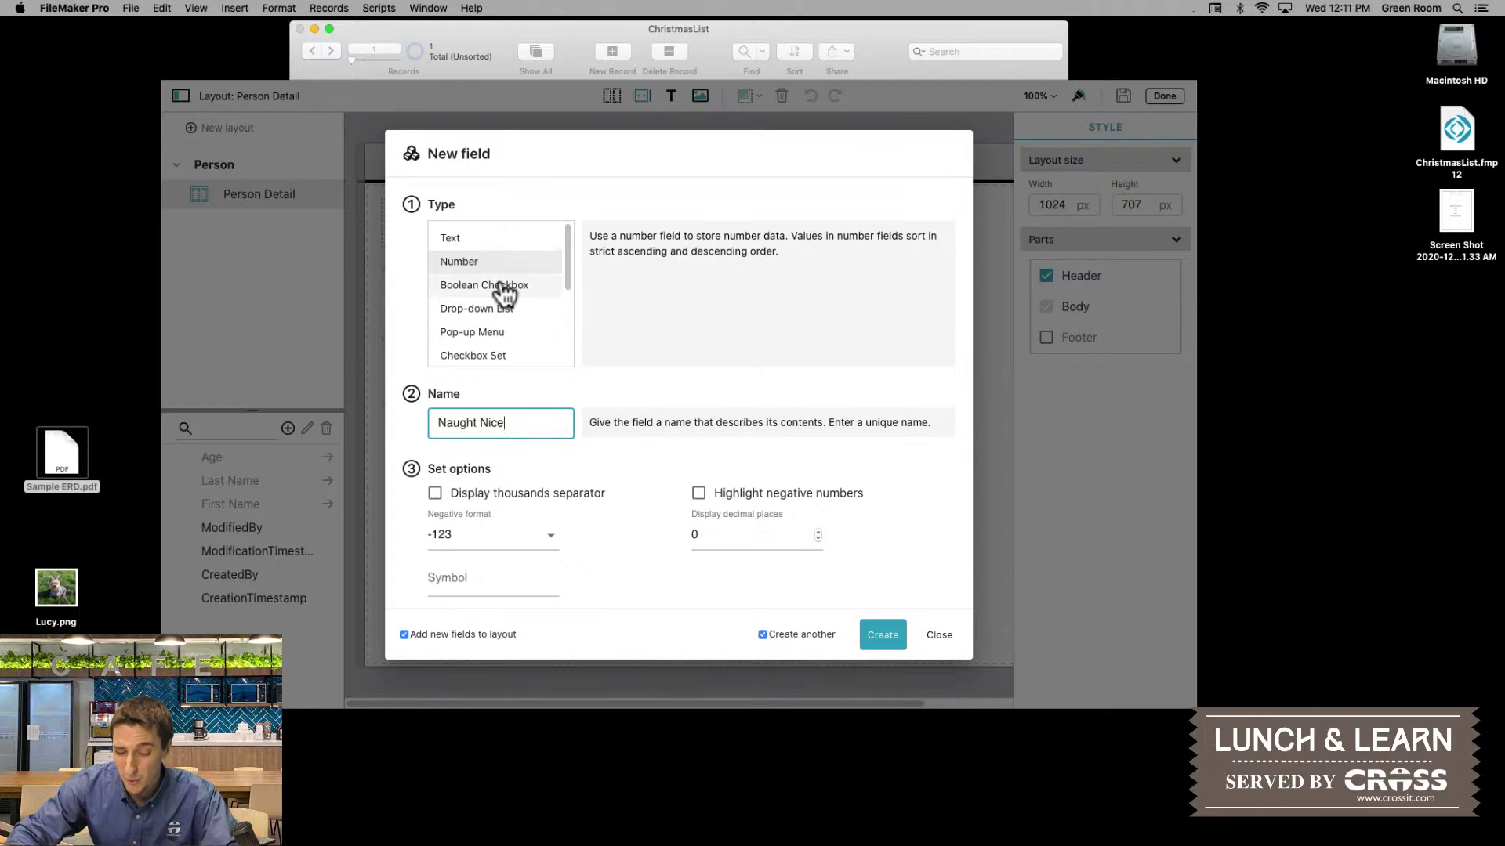
{"action": "left_click", "coordinate": [514, 332]}
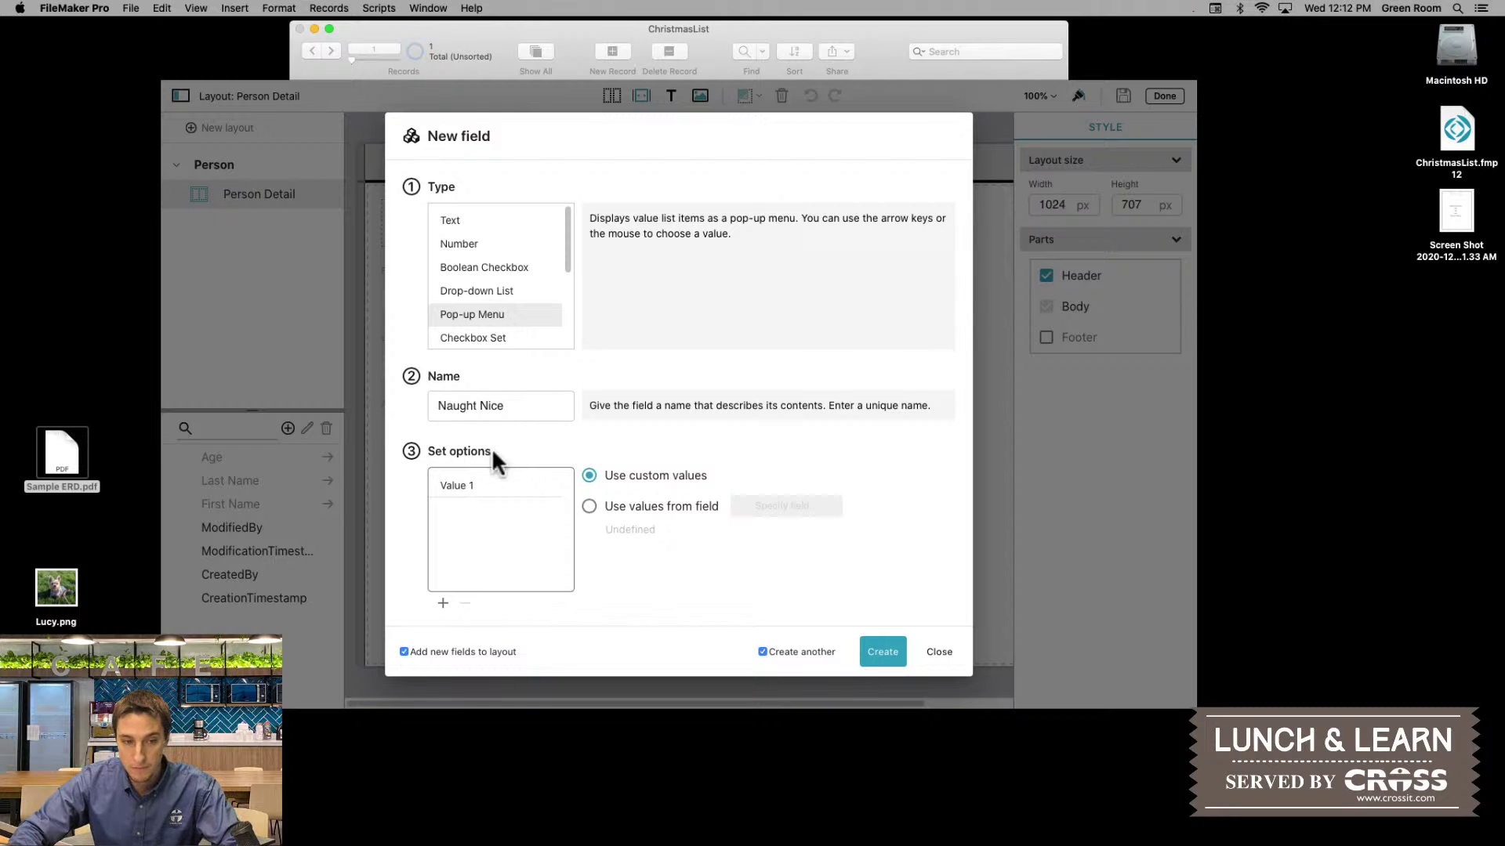
{"action": "left_click", "coordinate": [470, 483]}
{"action": "left_click", "coordinate": [480, 488]}
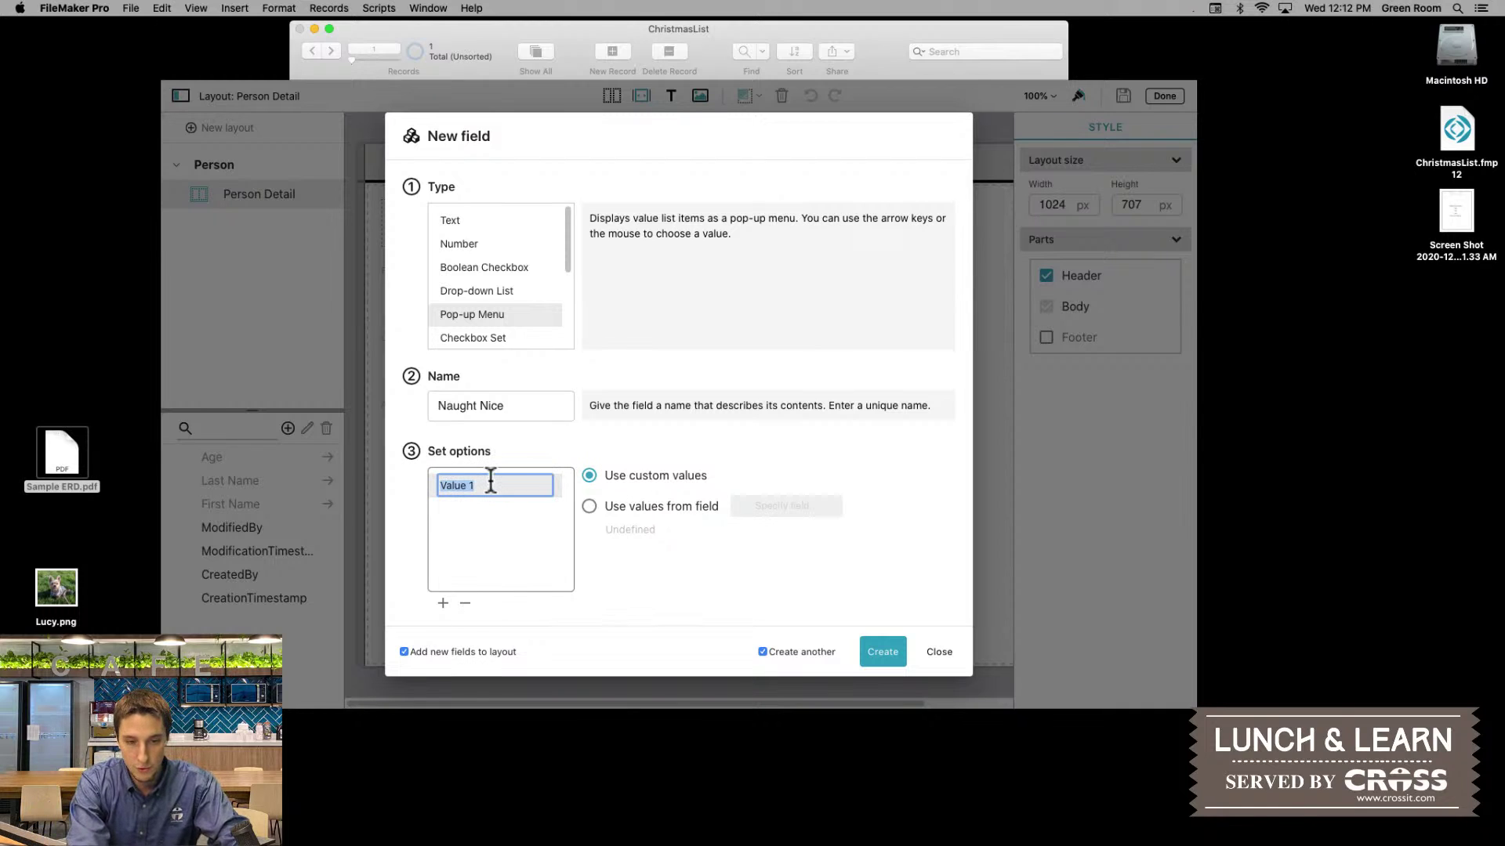
{"action": "type", "text": "Naughty"}
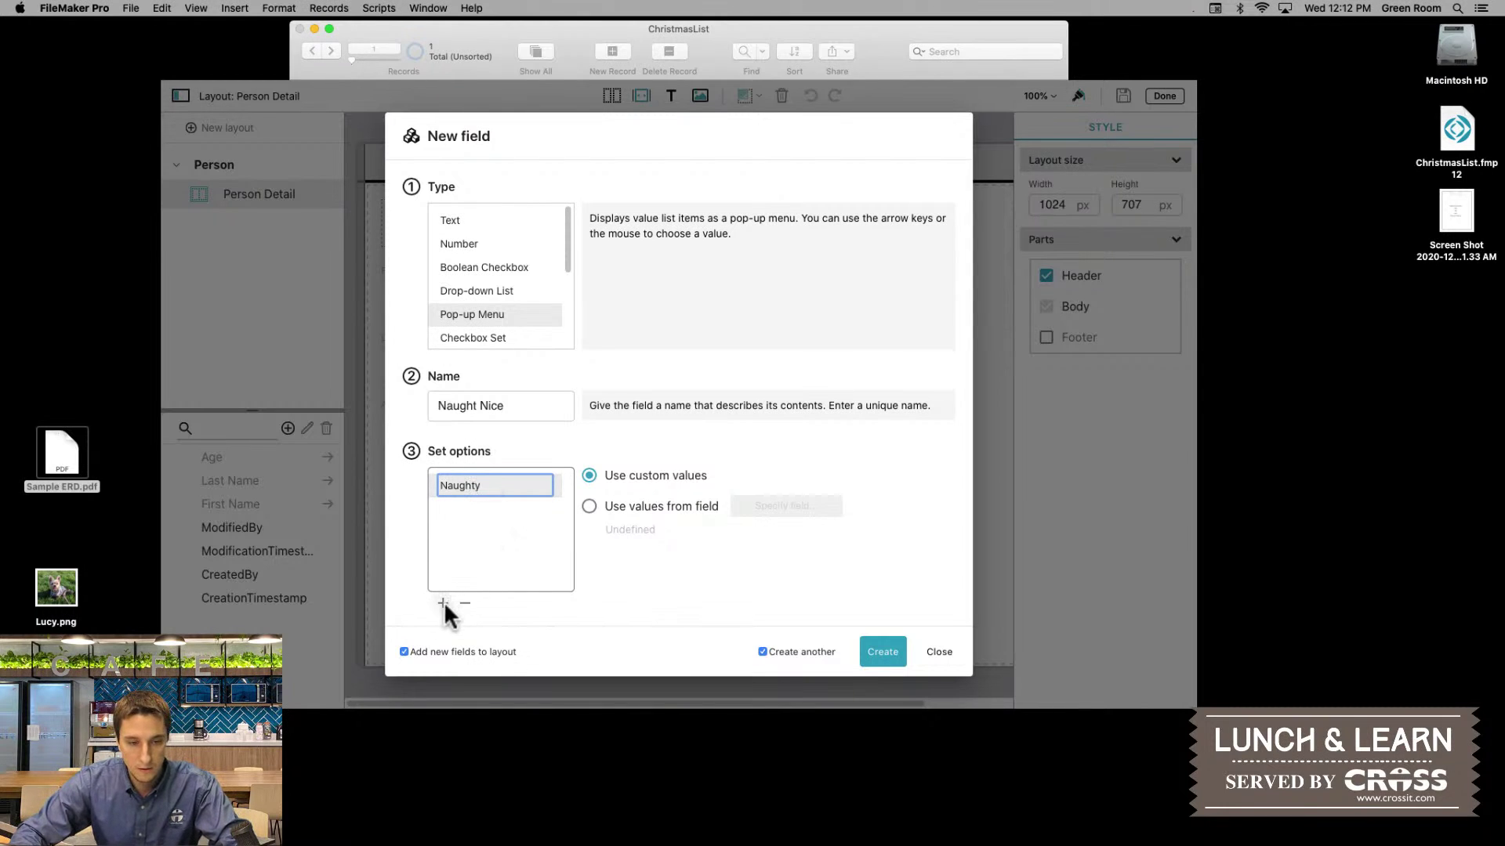
{"action": "left_click", "coordinate": [444, 600]}
{"action": "type", "text": "Nice"}
{"action": "left_click", "coordinate": [441, 601]}
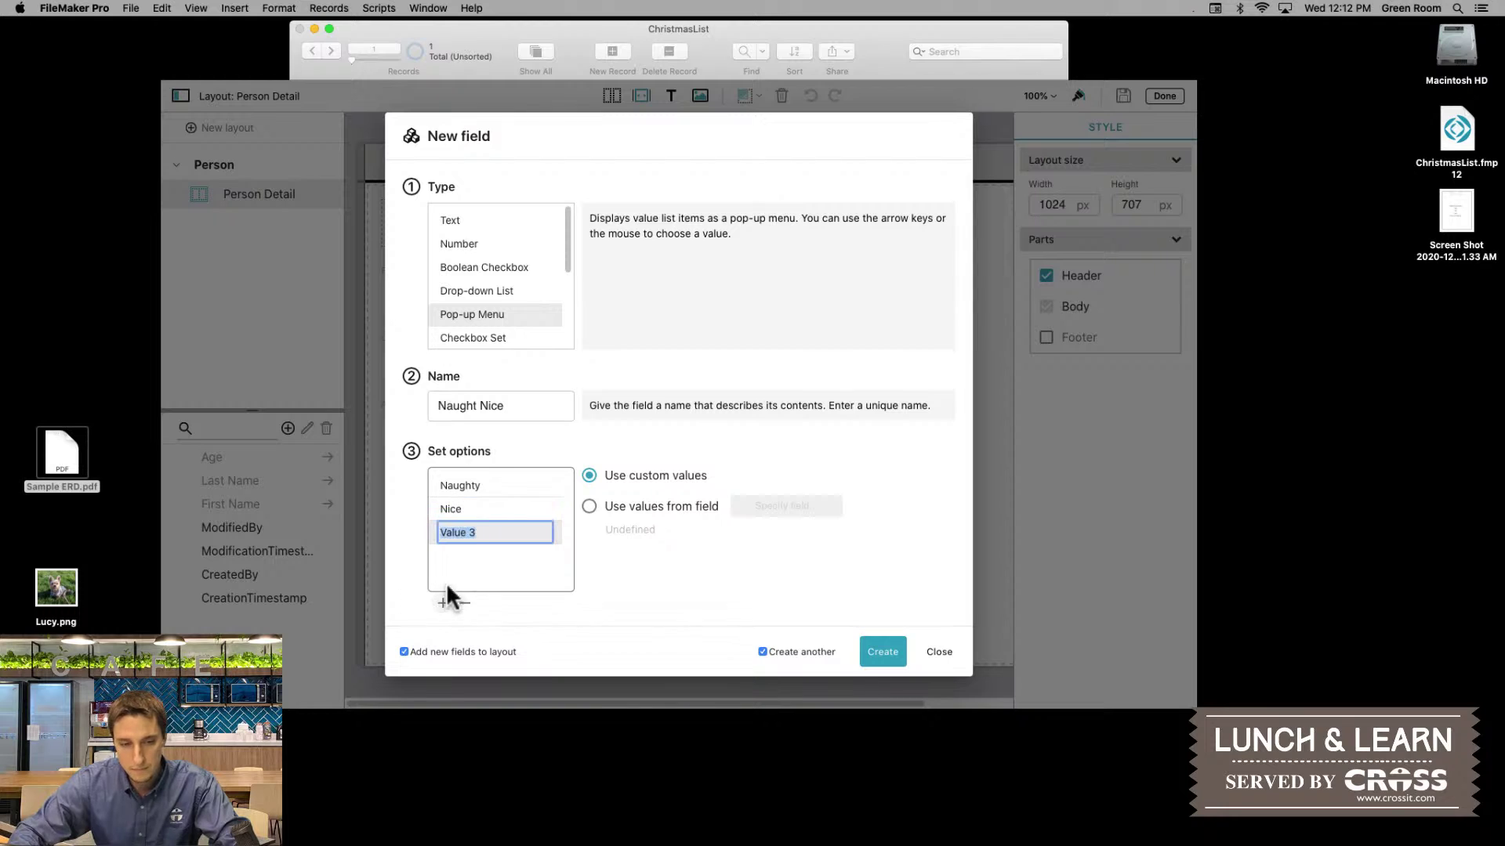
{"action": "type", "text": "N/A"}
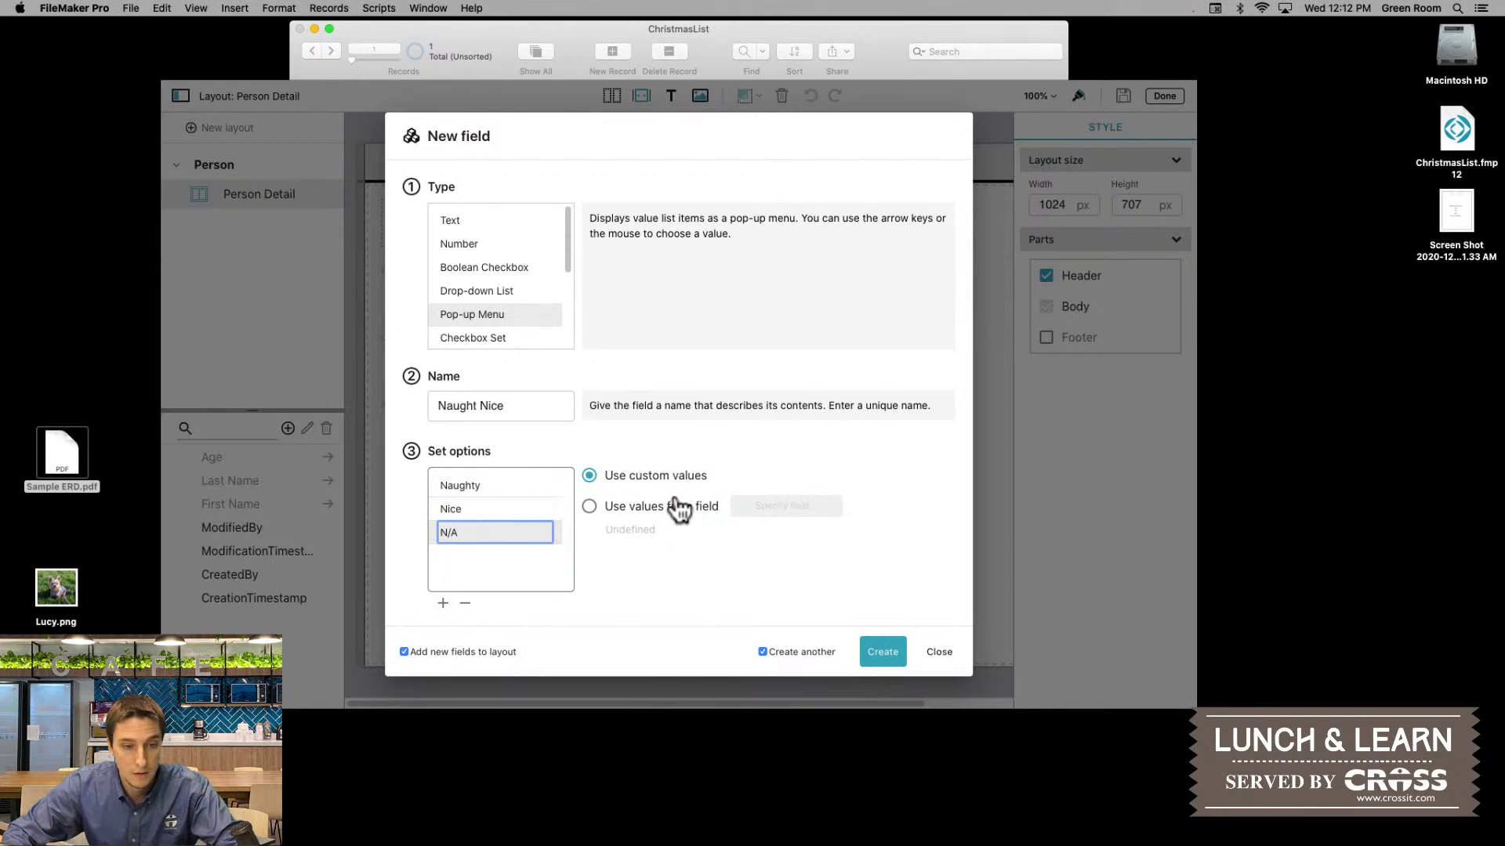
{"action": "left_click", "coordinate": [886, 656]}
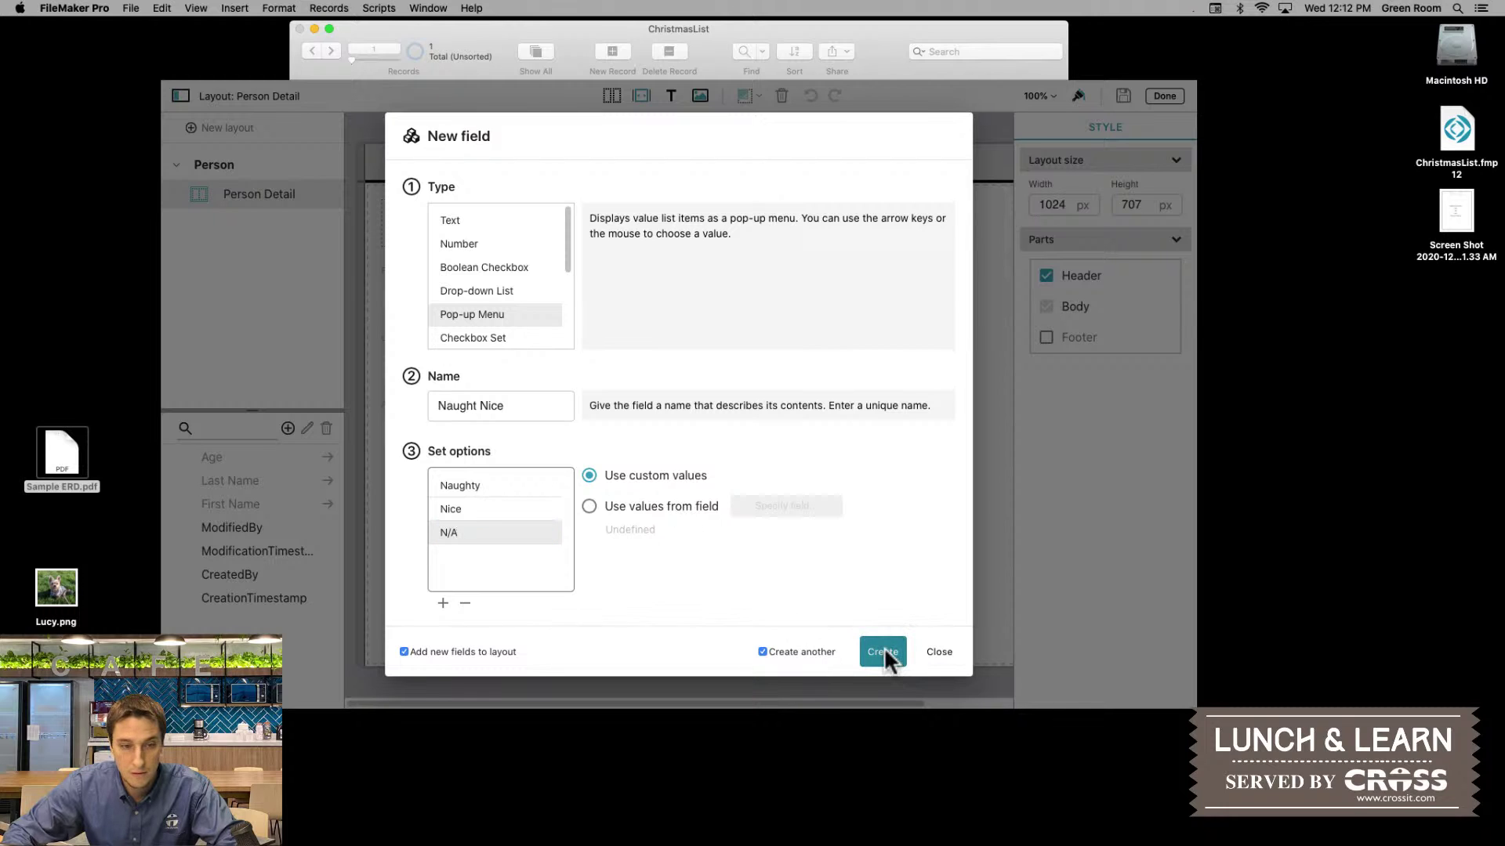
{"action": "left_click", "coordinate": [884, 655]}
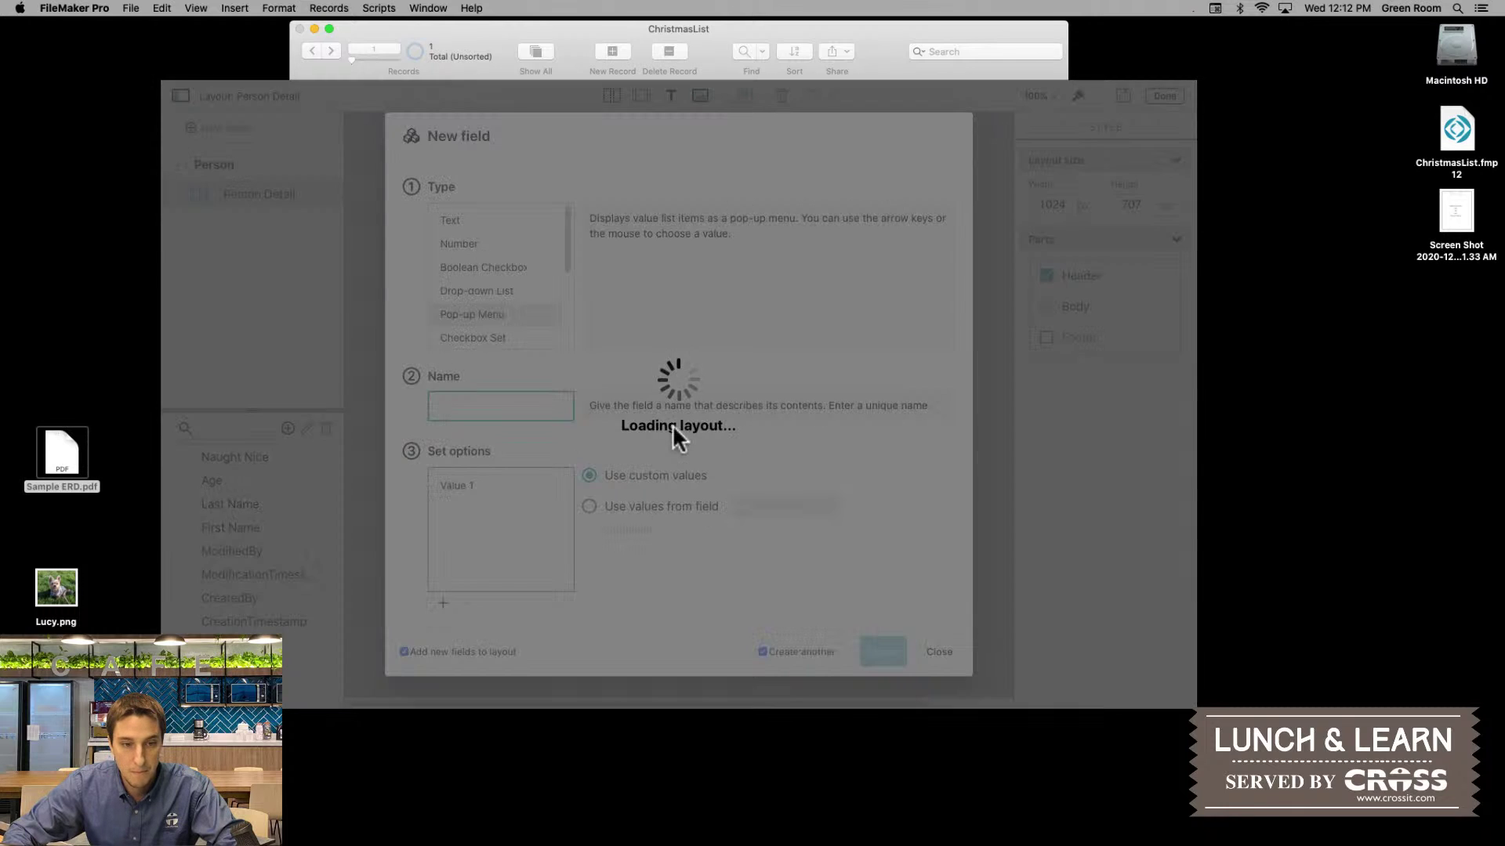
- Create a Container-type field named Photo
{"action": "scroll", "coordinate": [492, 322], "scroll_direction": "down", "scroll_amount": 4}
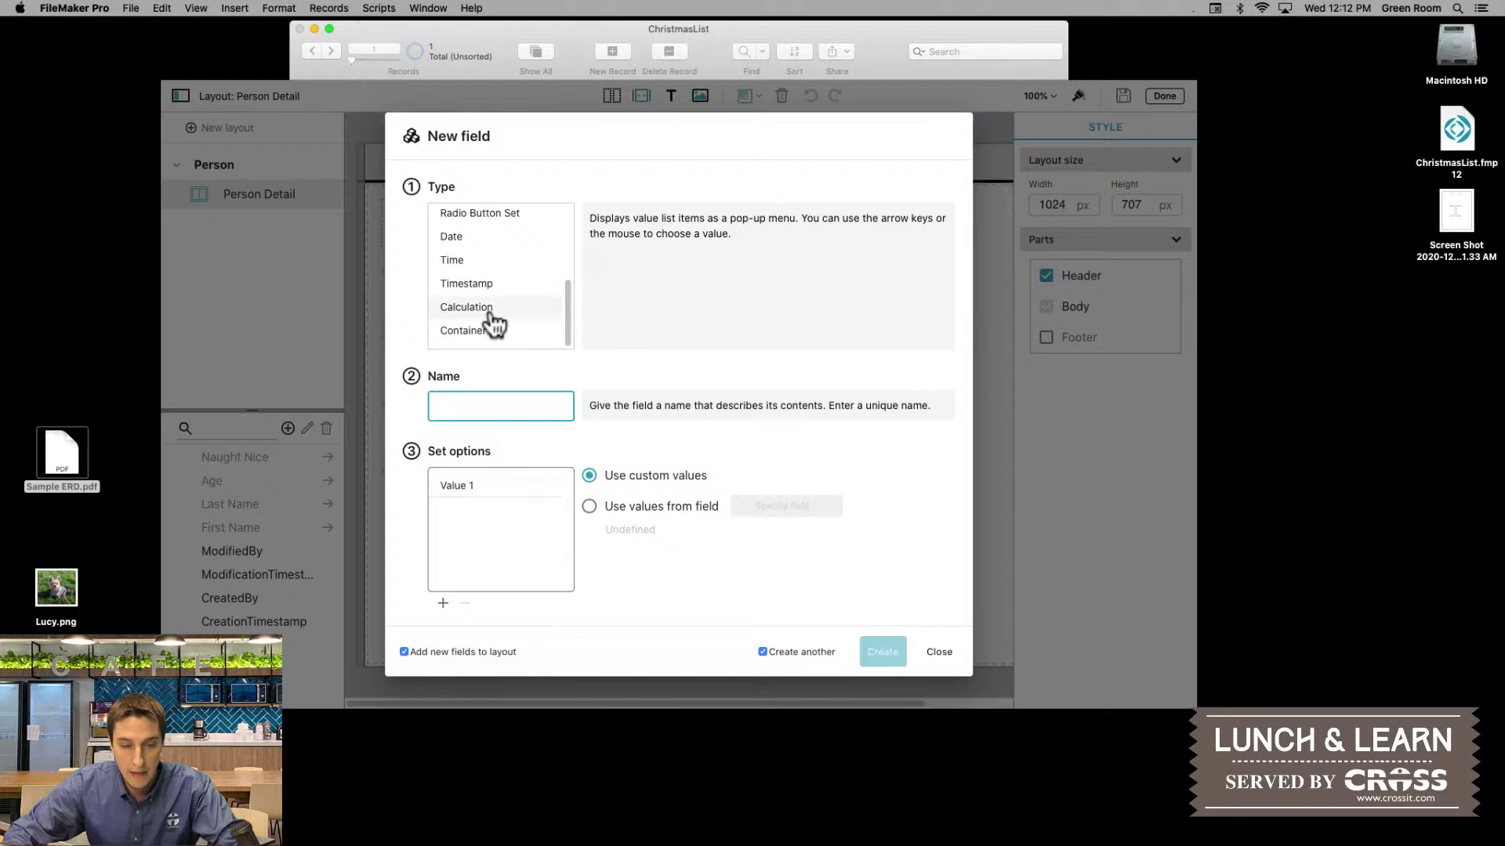
{"action": "left_click", "coordinate": [491, 330]}
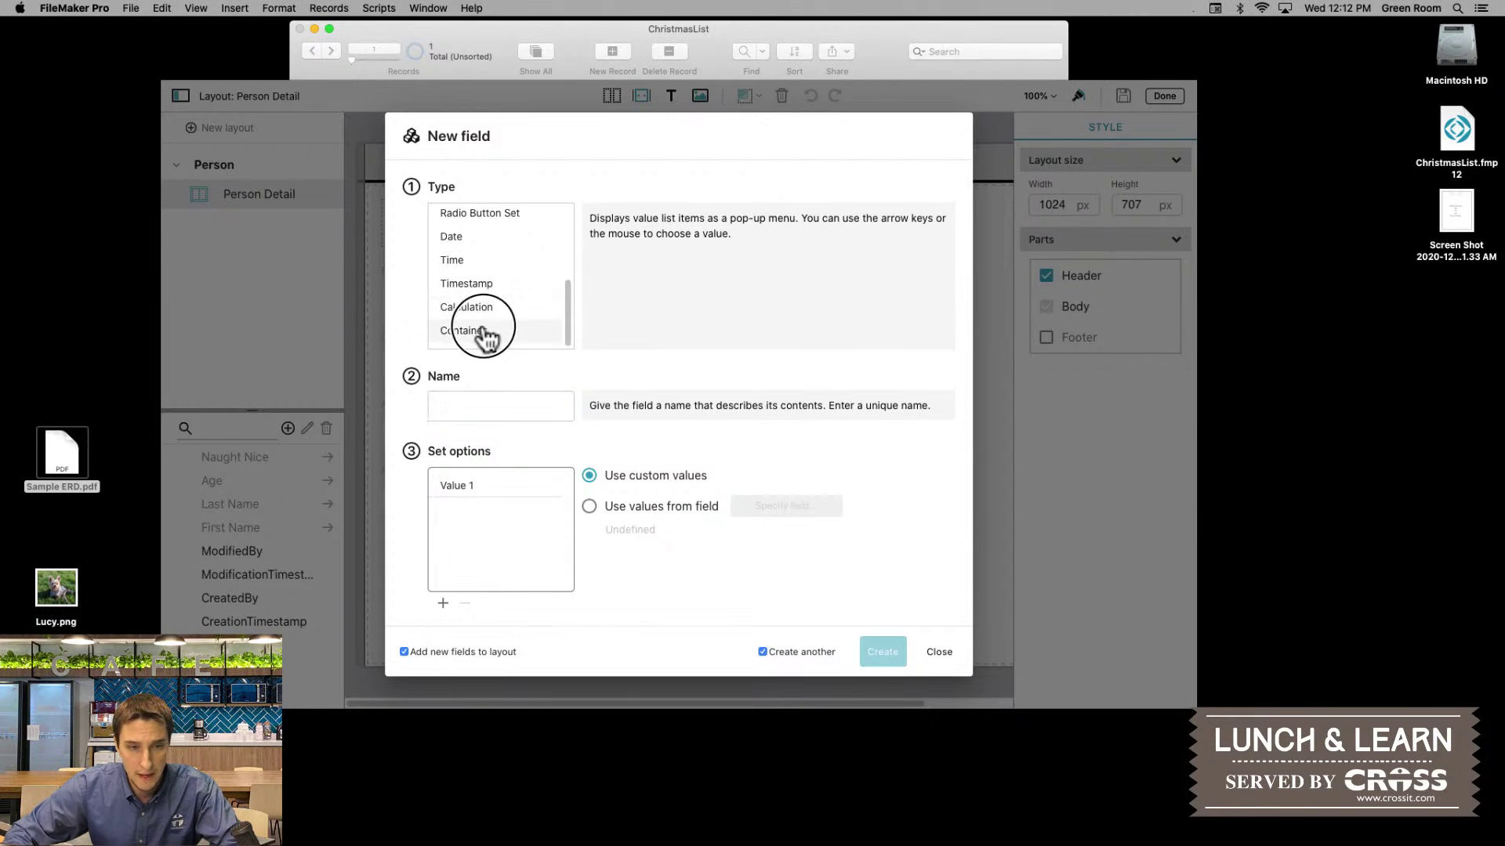
{"action": "left_click", "coordinate": [491, 502]}
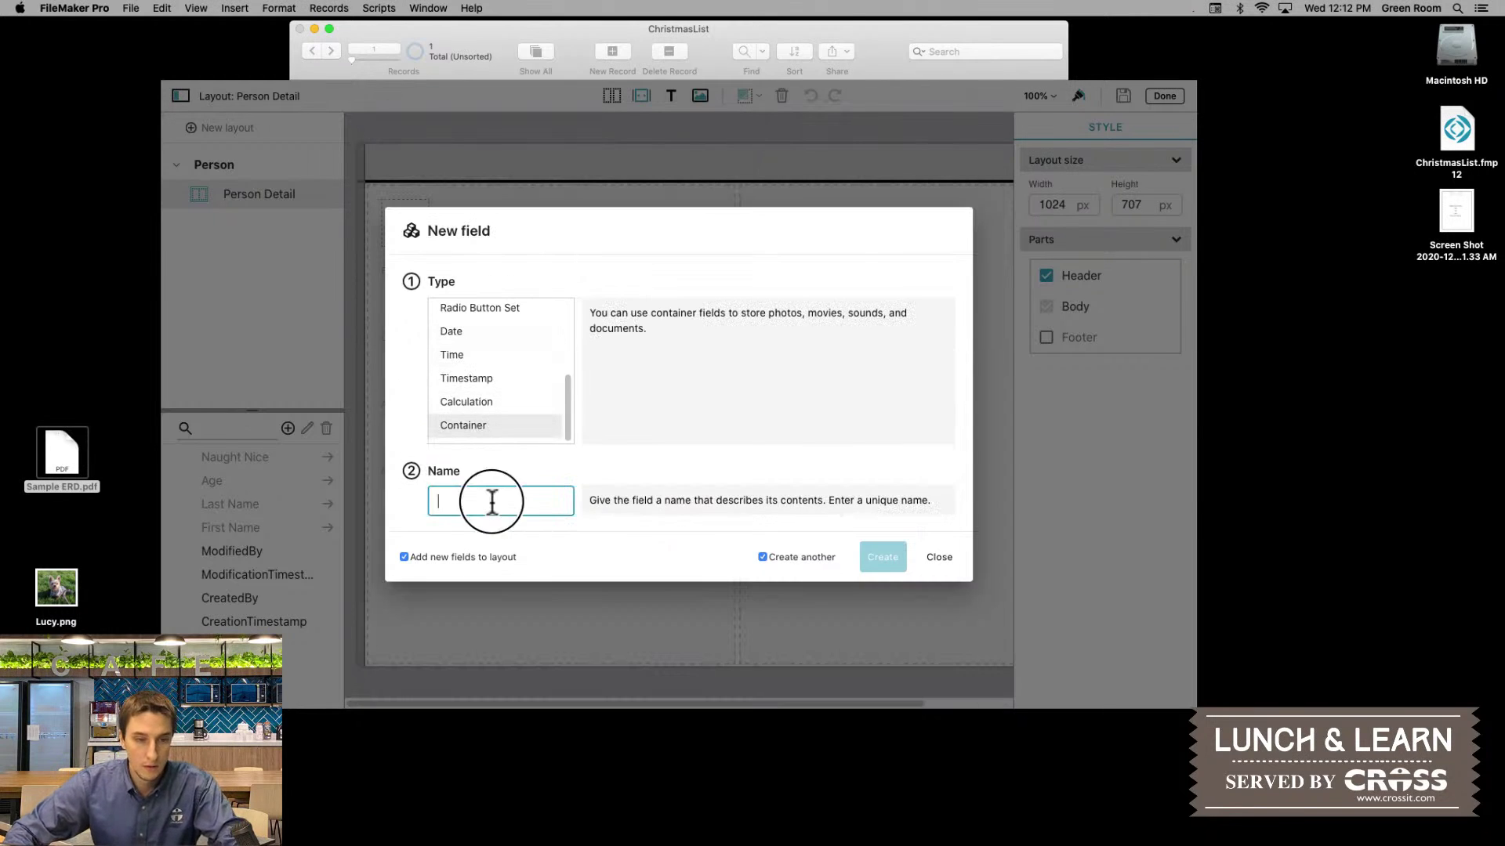
{"action": "type", "text": "Photo"}
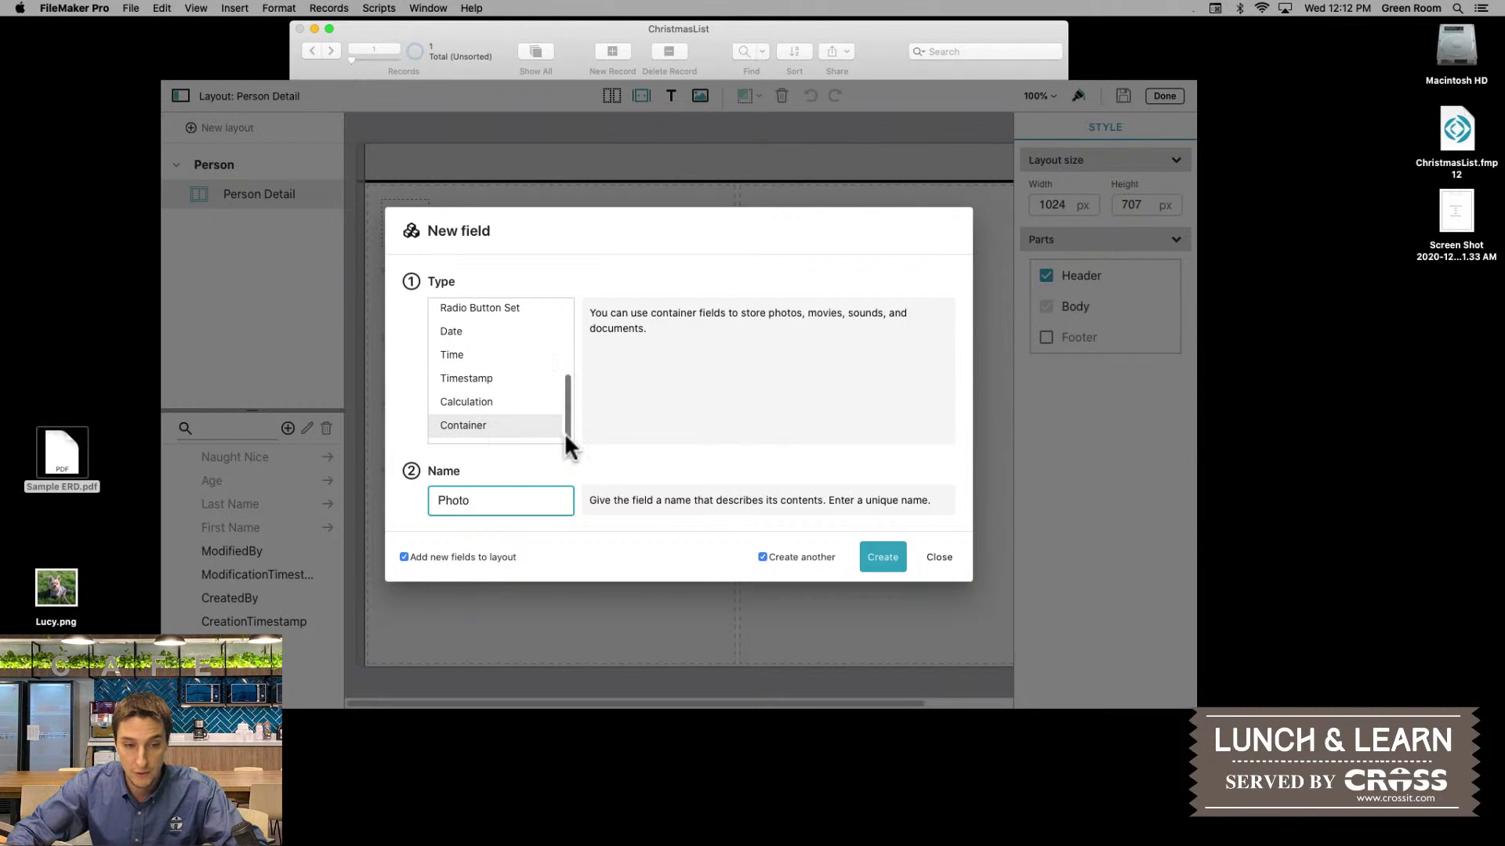
{"action": "left_click", "coordinate": [883, 566]}
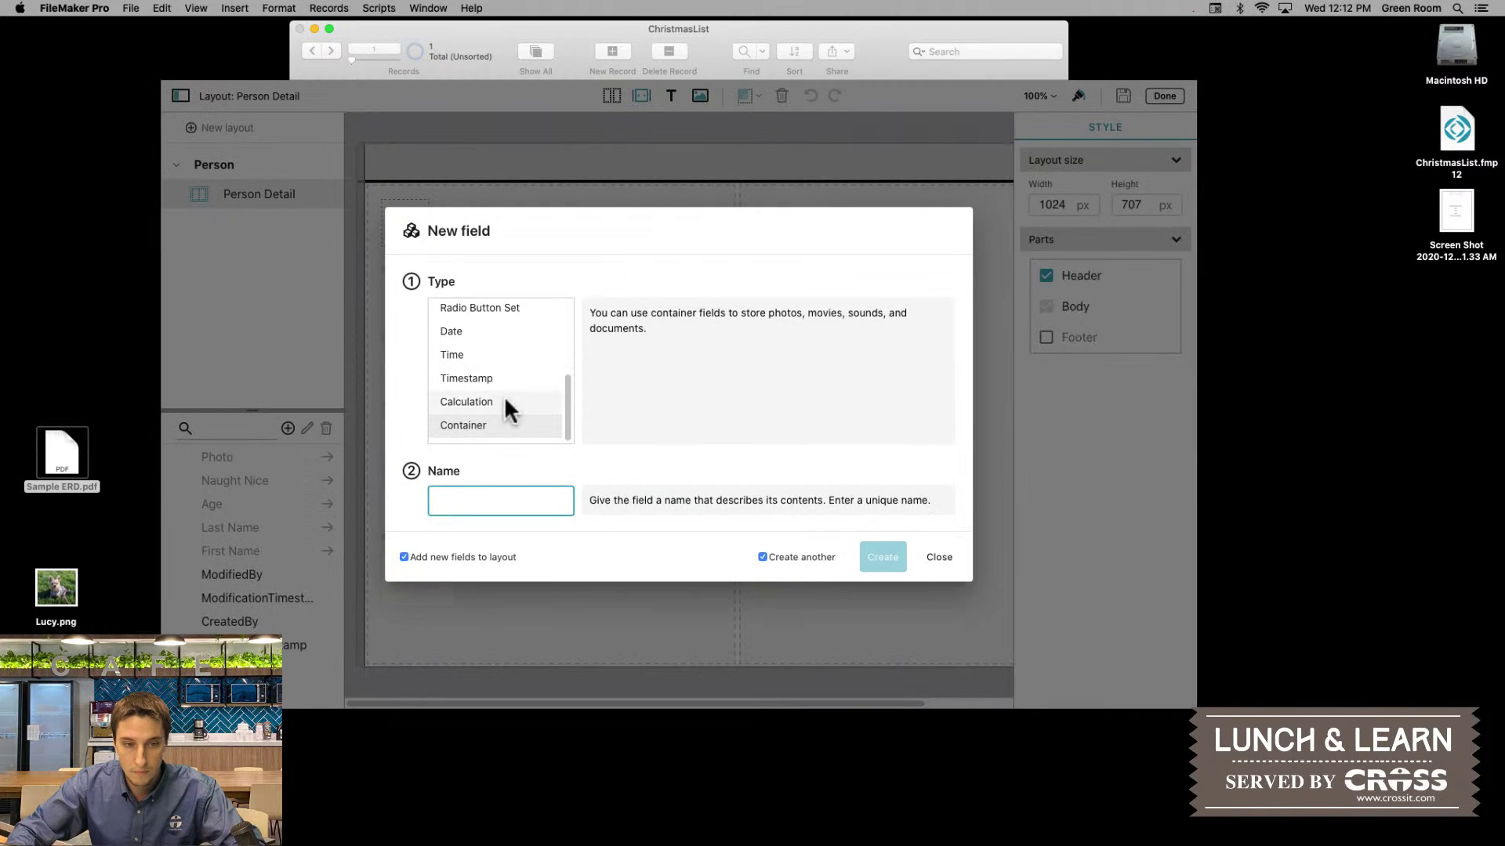
- Create a Full Name calculation field: Person::First Name & " " & Person::Last Name
{"action": "left_click", "coordinate": [506, 400]}
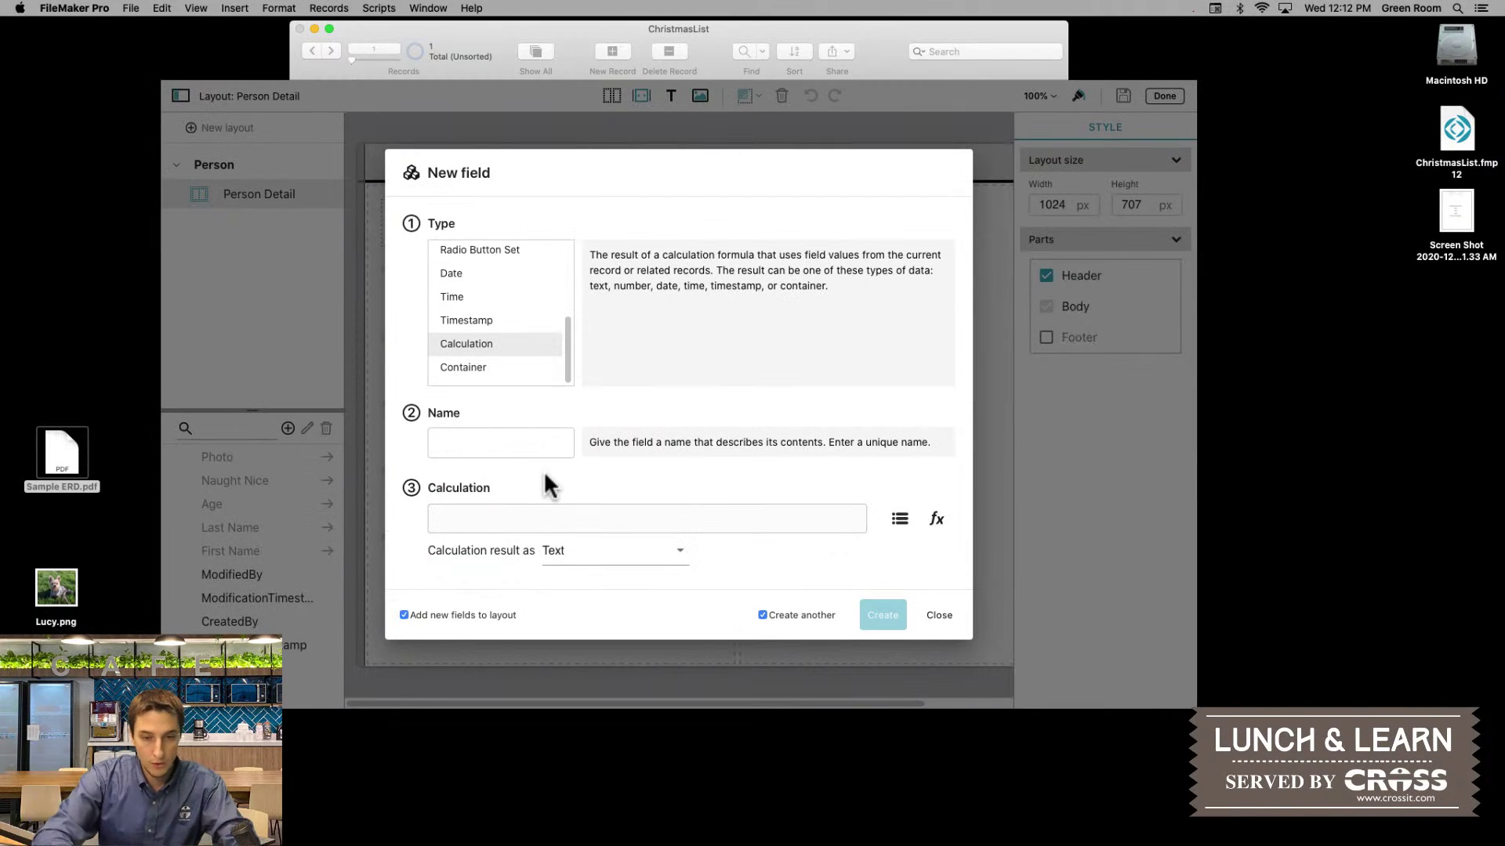
{"action": "left_click", "coordinate": [541, 442]}
{"action": "type", "text": "Fu"}
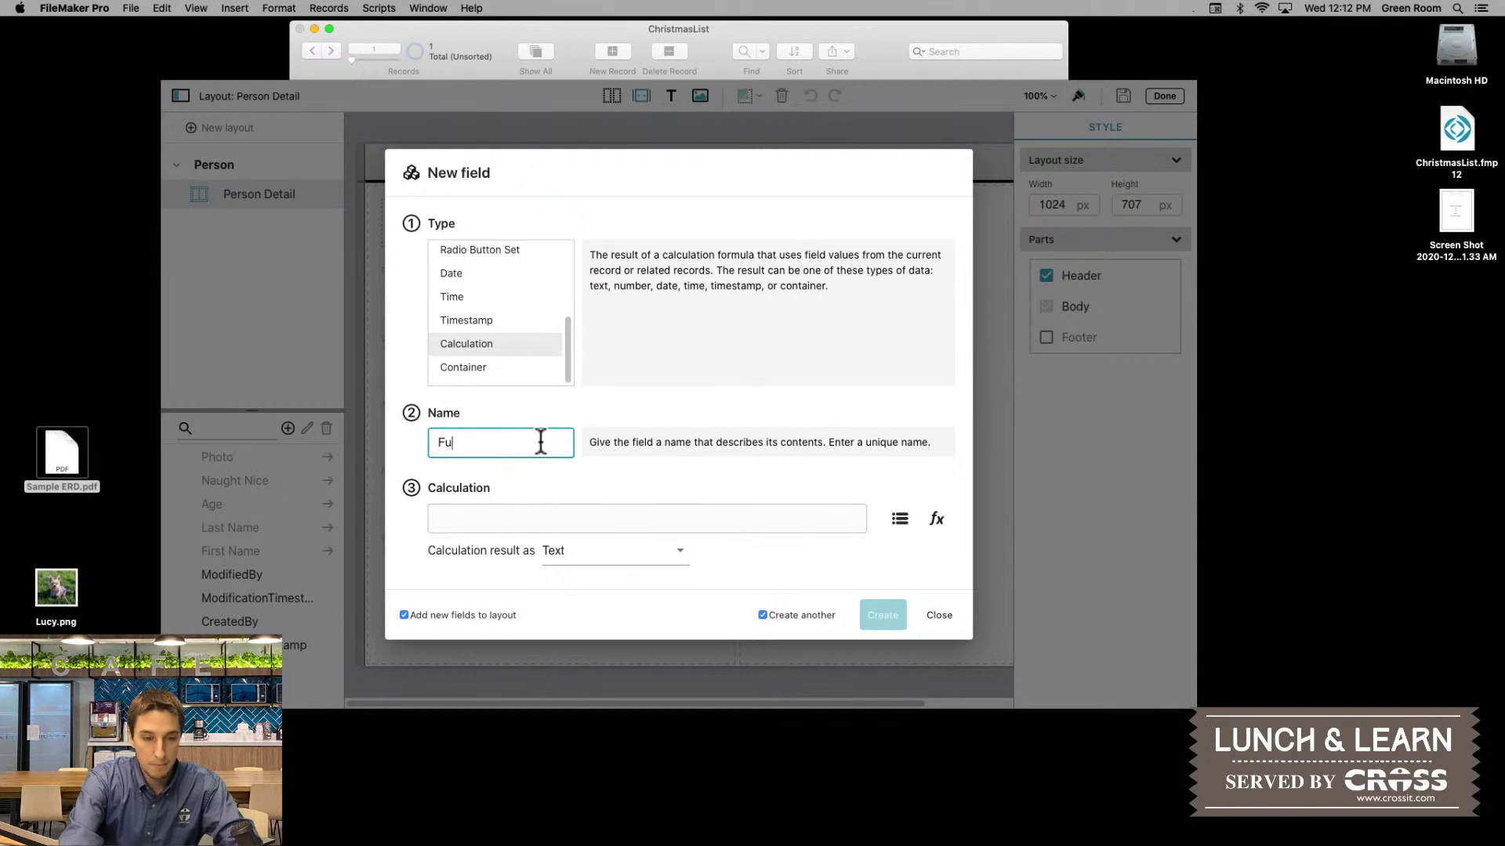
{"action": "type", "text": "ll Name"}
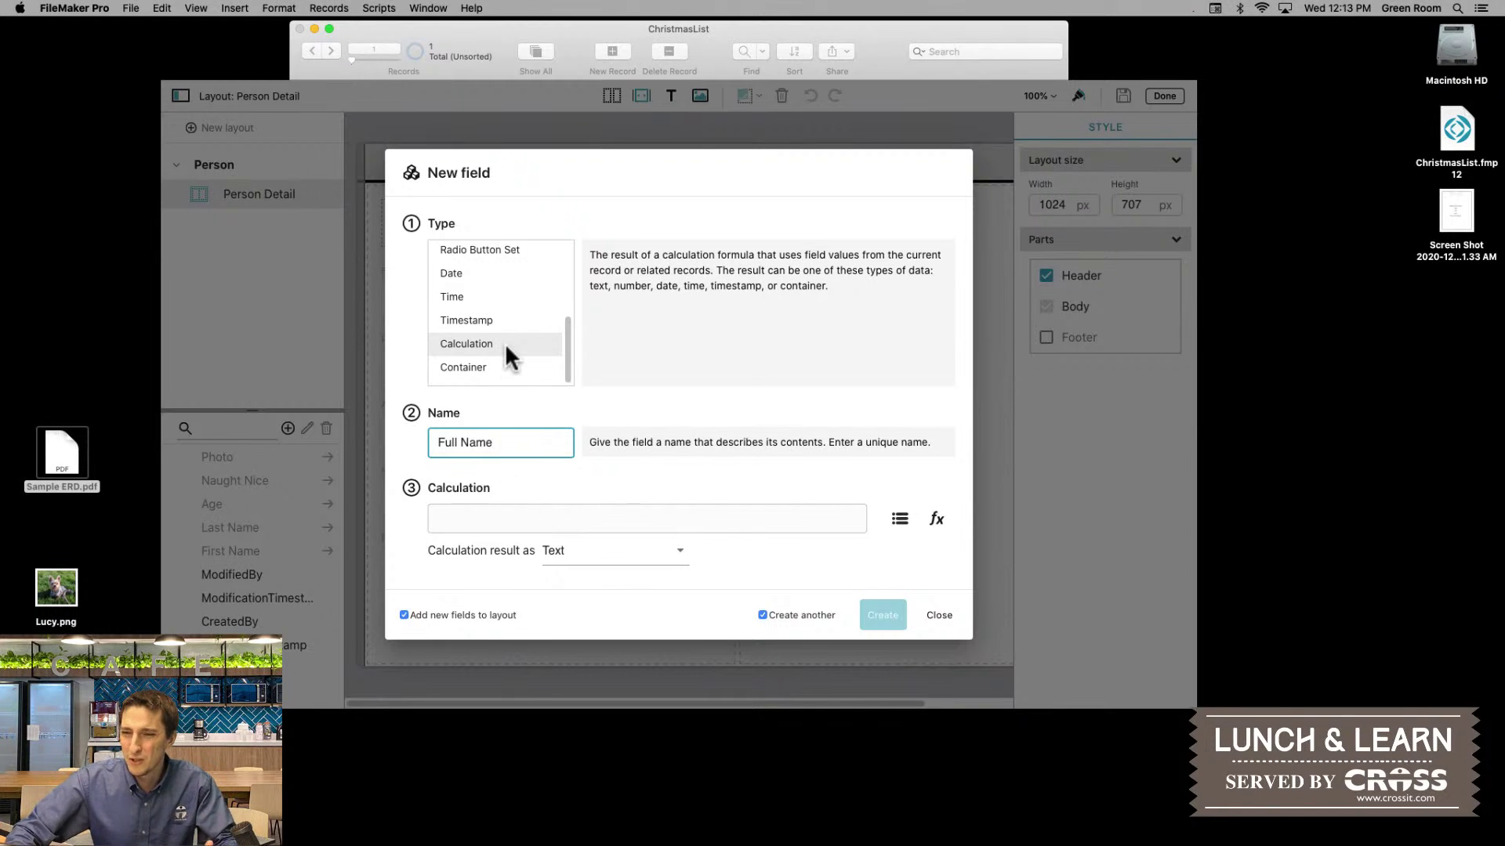
{"action": "left_click", "coordinate": [646, 519]}
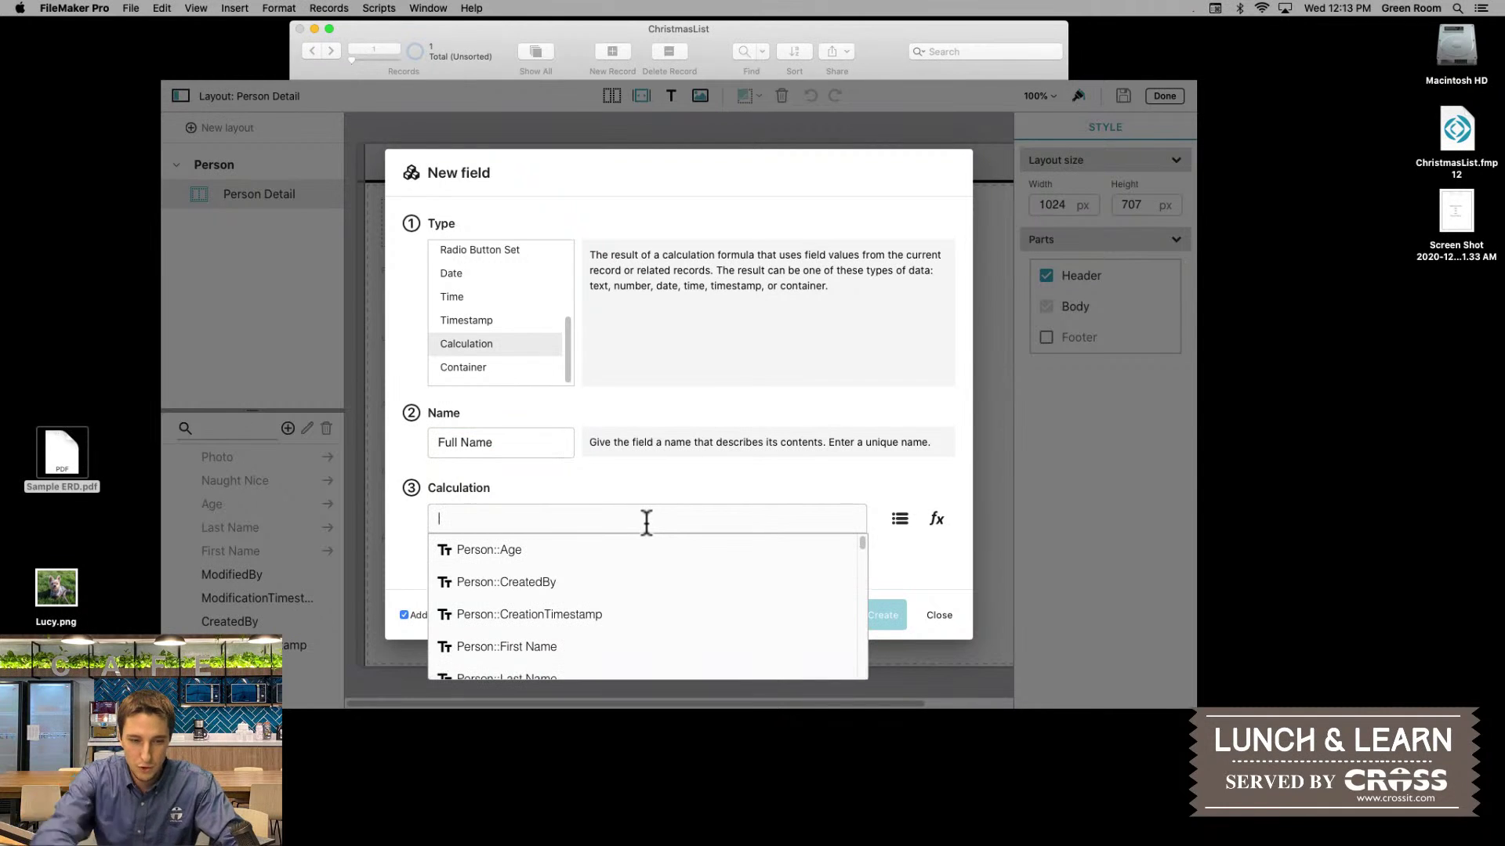
{"action": "left_click", "coordinate": [575, 648]}
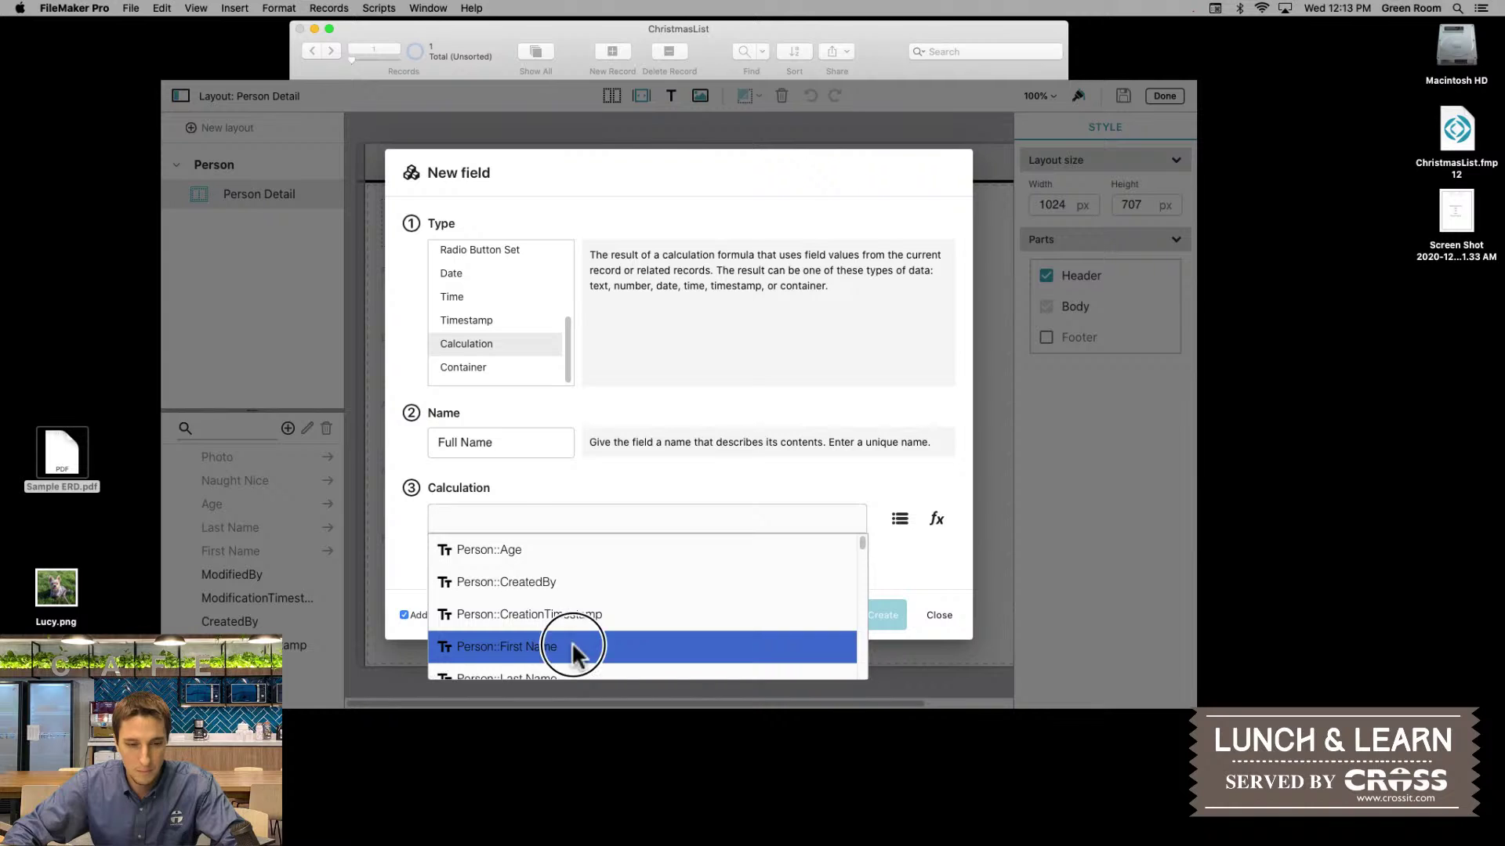
{"action": "type", "text": "& \" \" &"}
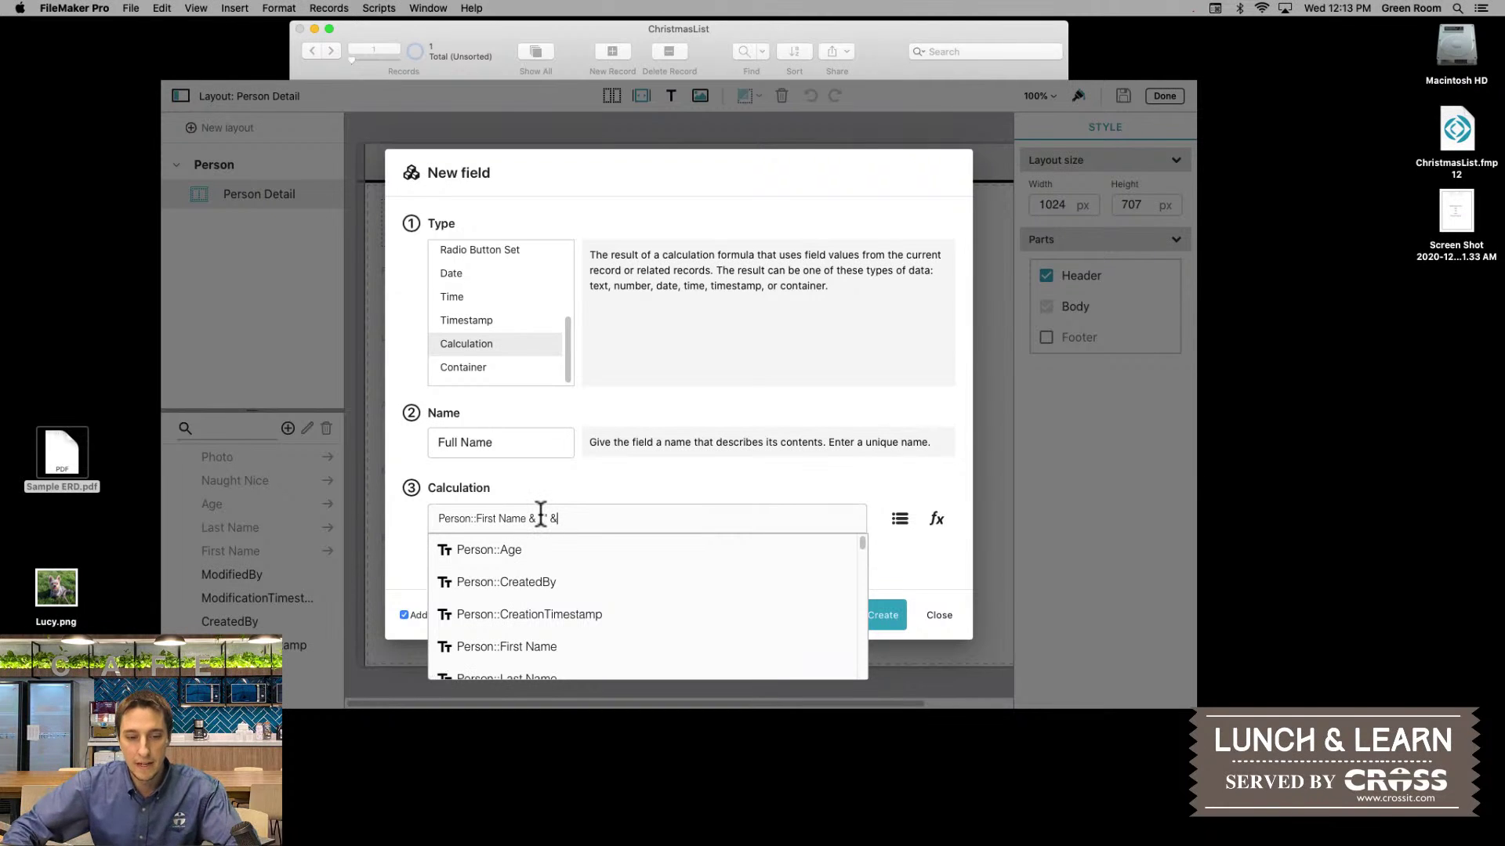
{"action": "scroll", "coordinate": [539, 617], "scroll_direction": "down", "scroll_amount": 1}
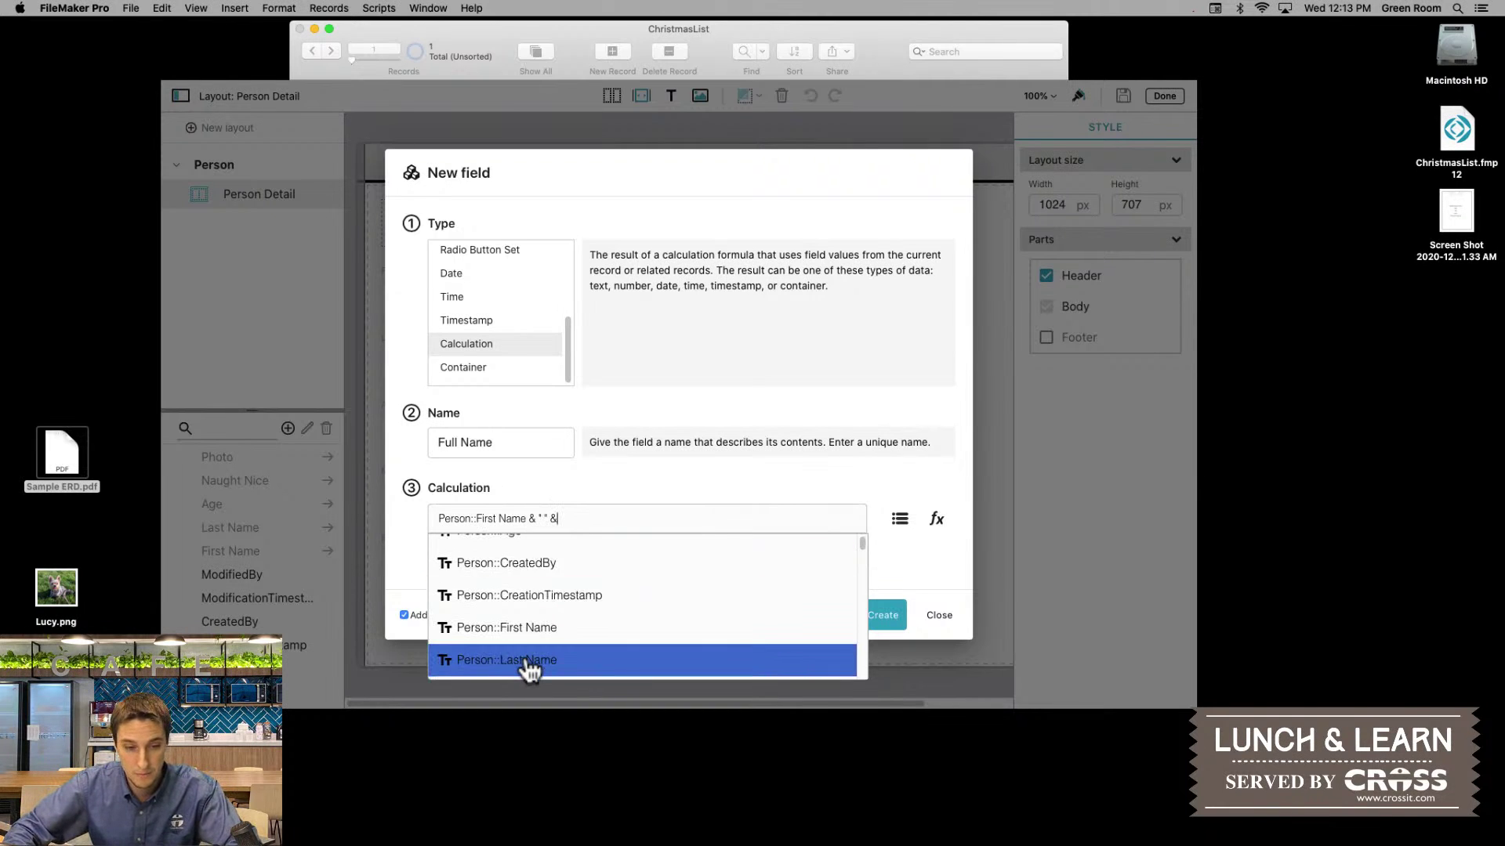
{"action": "left_click", "coordinate": [527, 665]}
{"action": "left_click", "coordinate": [555, 516]}
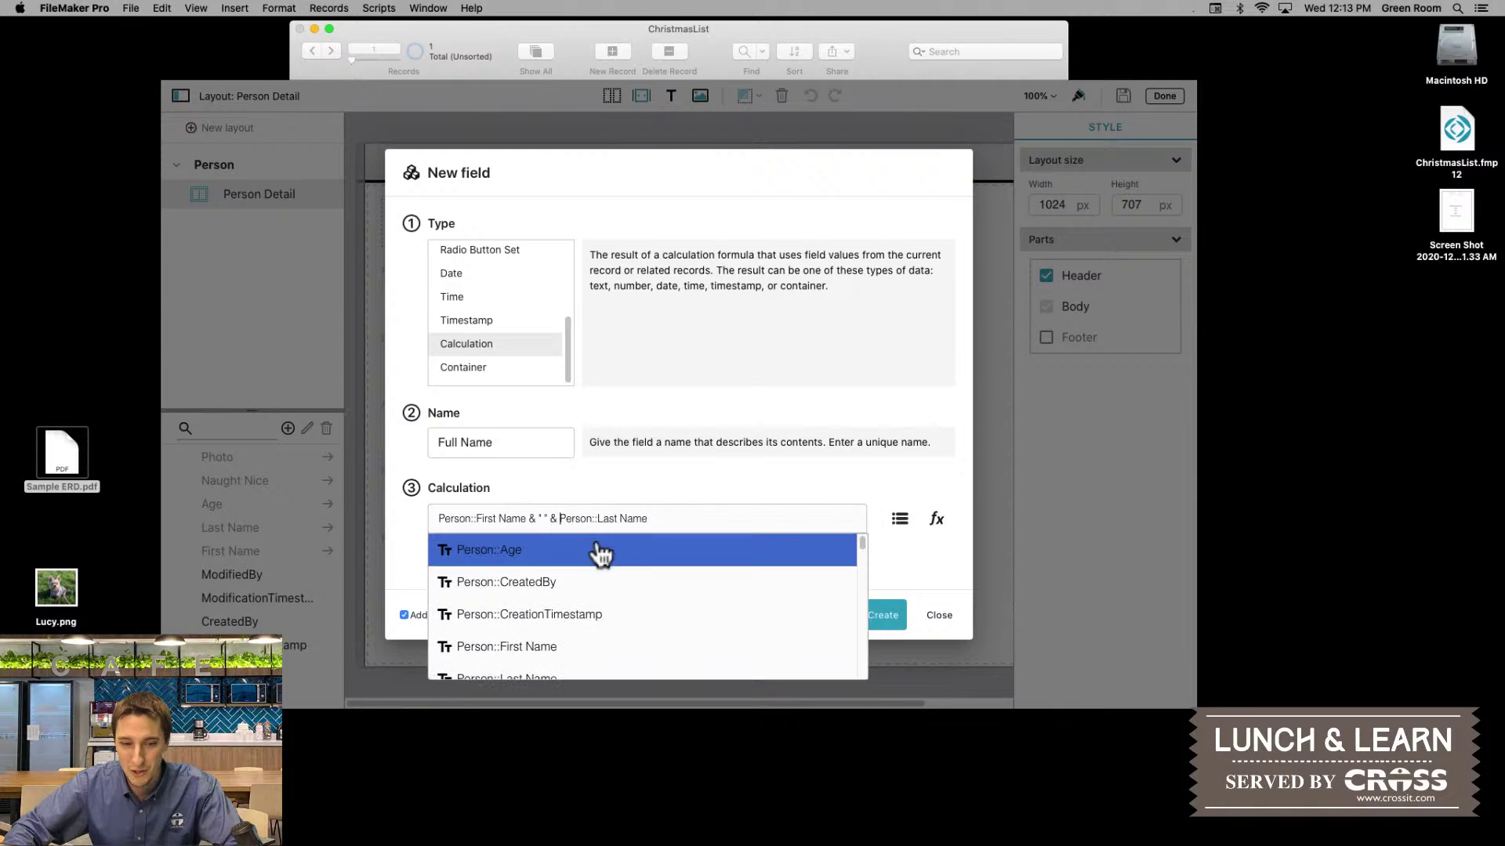
{"action": "left_click", "coordinate": [731, 482]}
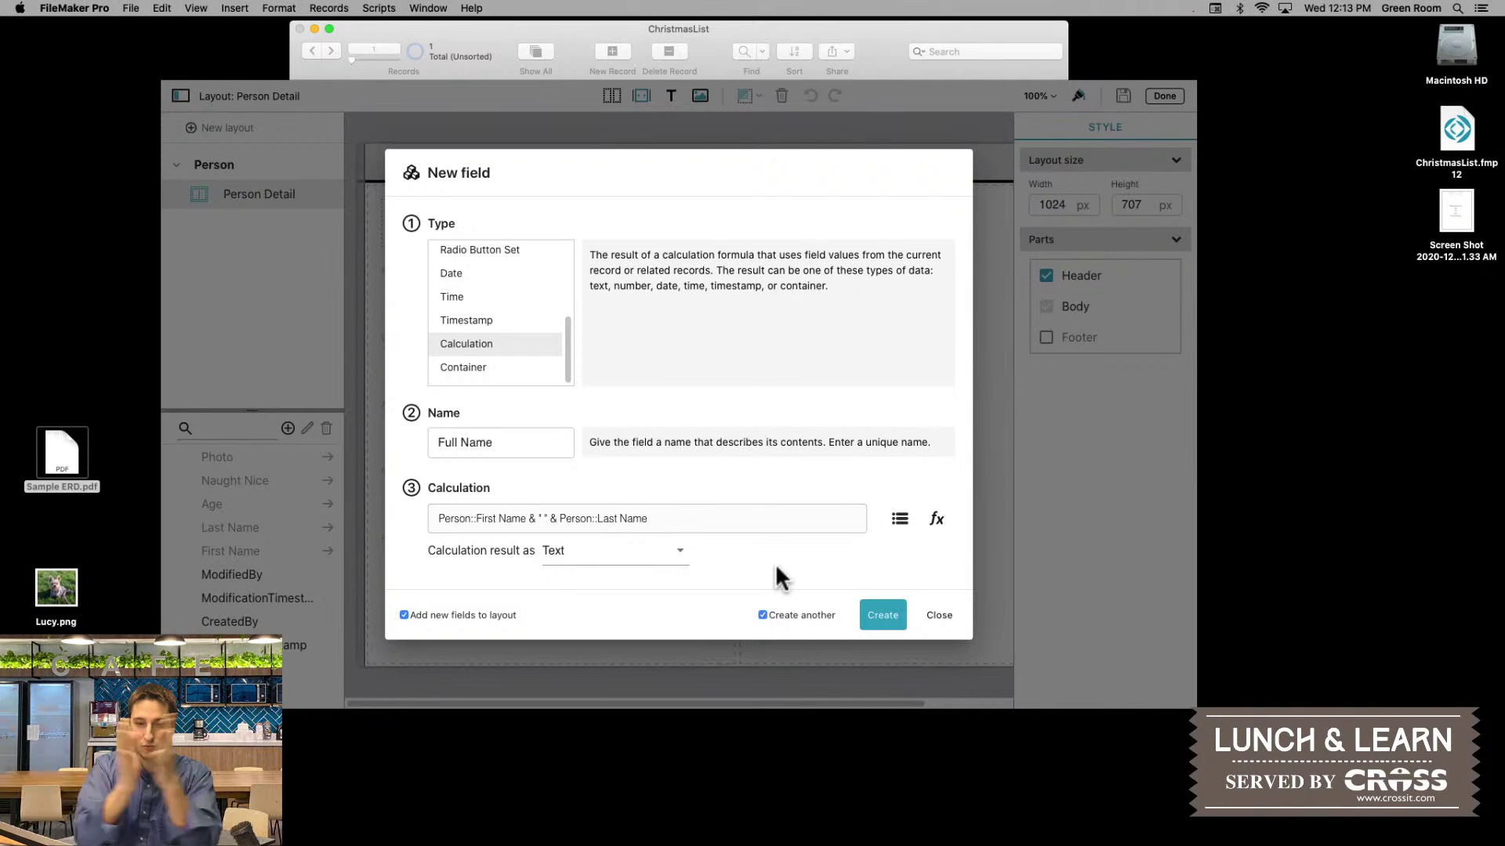
{"action": "left_click", "coordinate": [884, 618]}
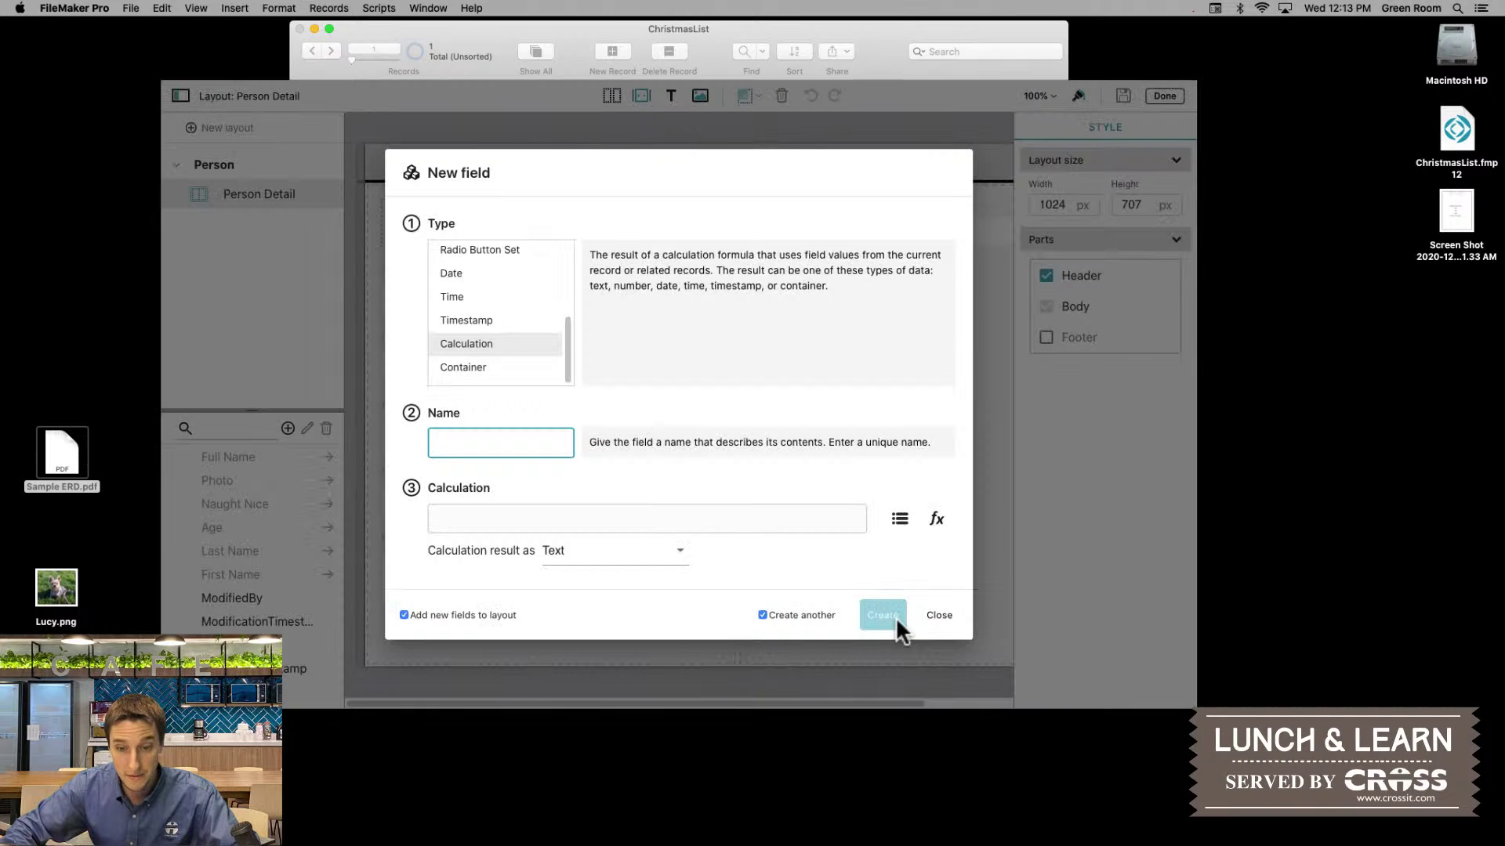
{"action": "left_click", "coordinate": [940, 616]}
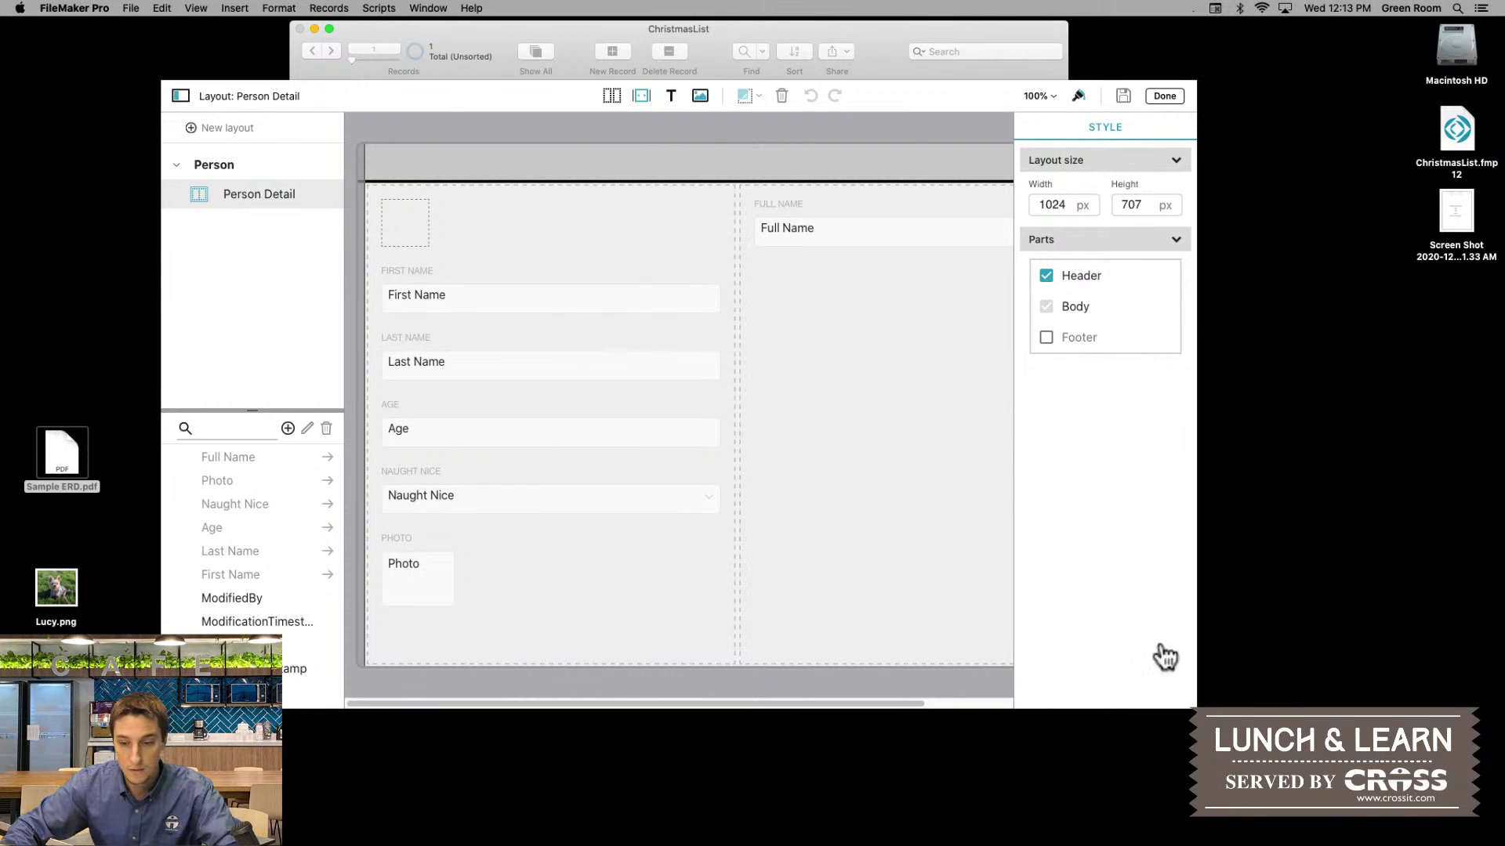
- Enlarge the layout window and remove the Full Name field from the layout
{"action": "left_click_drag", "start_coordinate": [1191, 709], "coordinate": [1278, 768]}
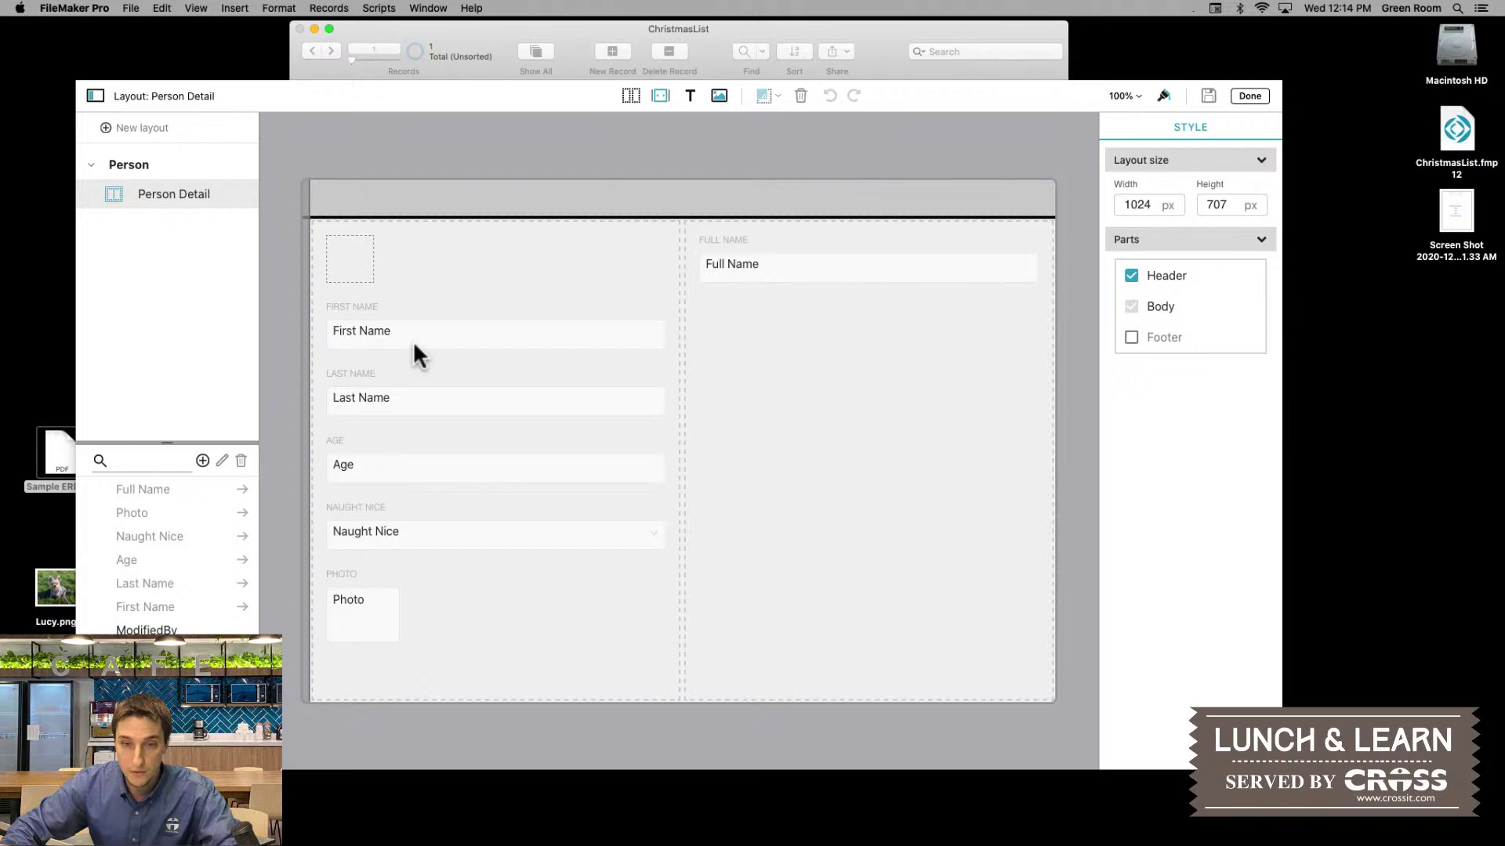
{"action": "left_click", "coordinate": [726, 268]}
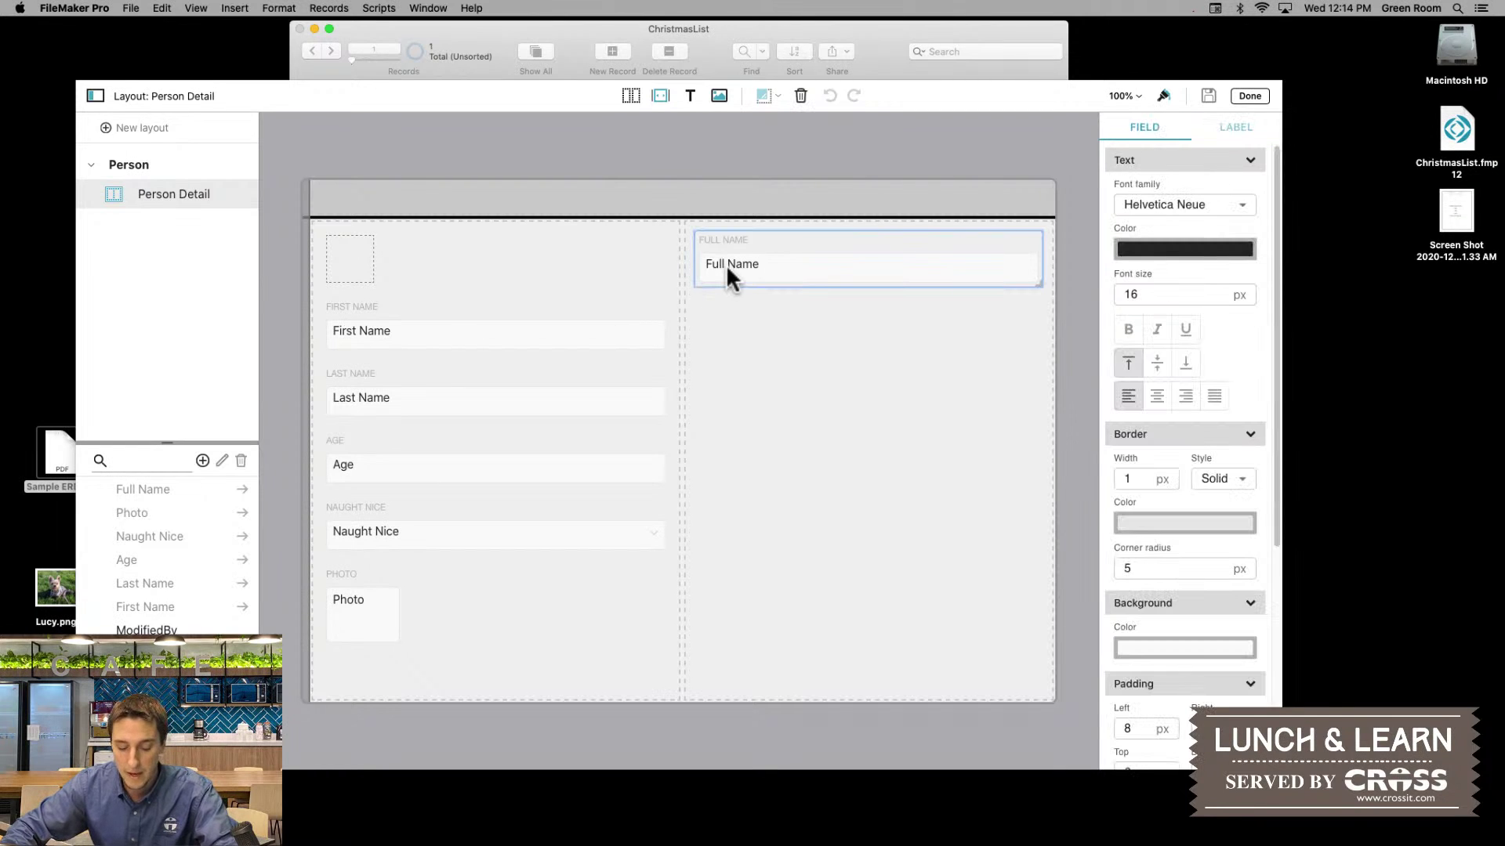
{"action": "key", "text": "Delete"}
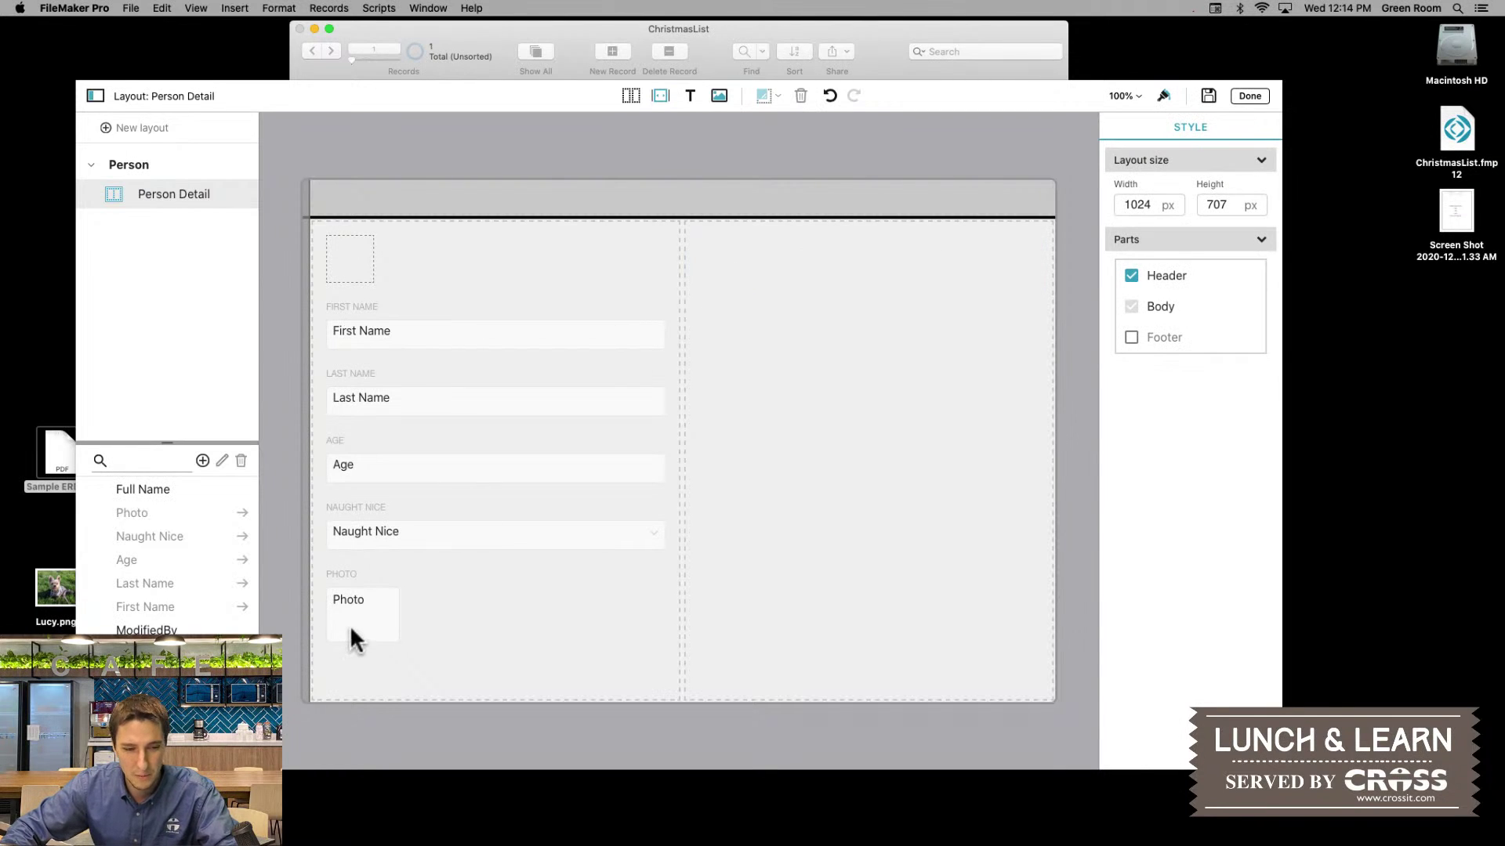
- Move Photo to the top-left and enlarge the spacer beside it to 95 × 155 px
{"action": "left_click", "coordinate": [363, 624]}
{"action": "left_click_drag", "start_coordinate": [365, 623], "coordinate": [346, 252]}
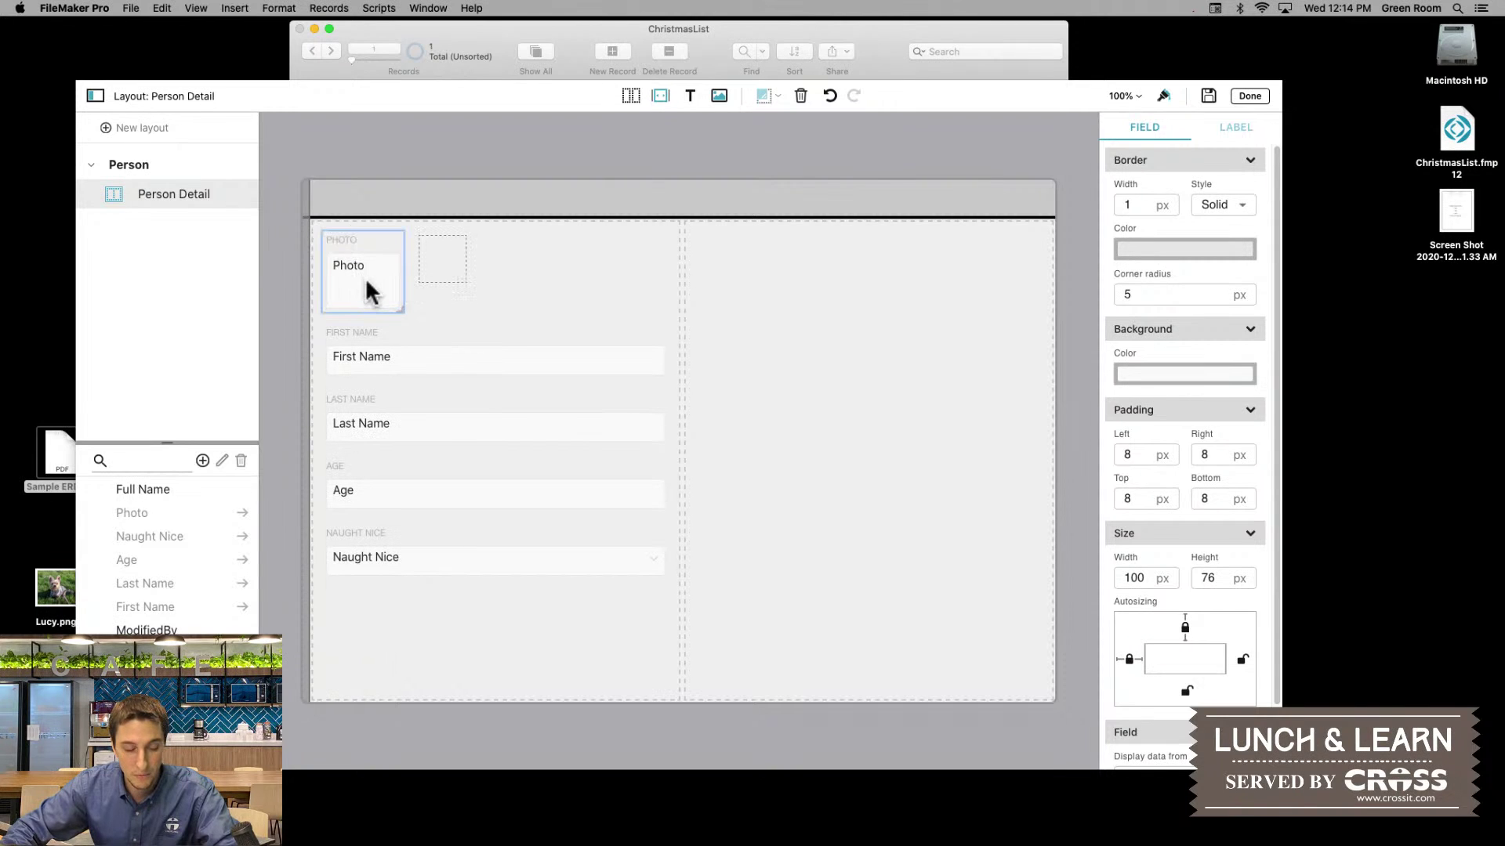
{"action": "left_click_drag", "start_coordinate": [439, 275], "coordinate": [345, 315]}
{"action": "left_click_drag", "start_coordinate": [439, 347], "coordinate": [487, 350]}
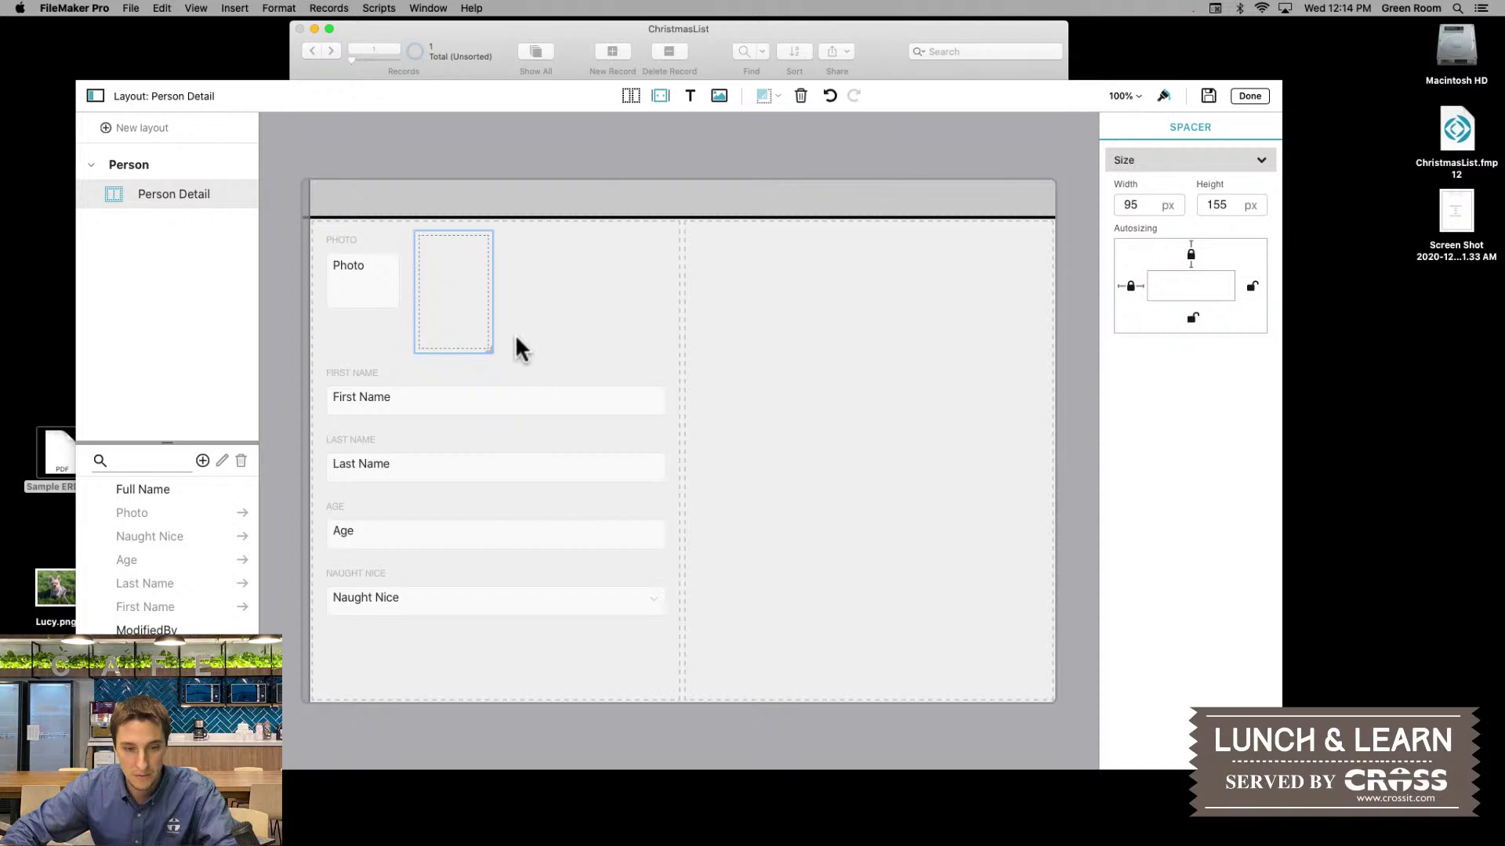
{"action": "left_click", "coordinate": [472, 392]}
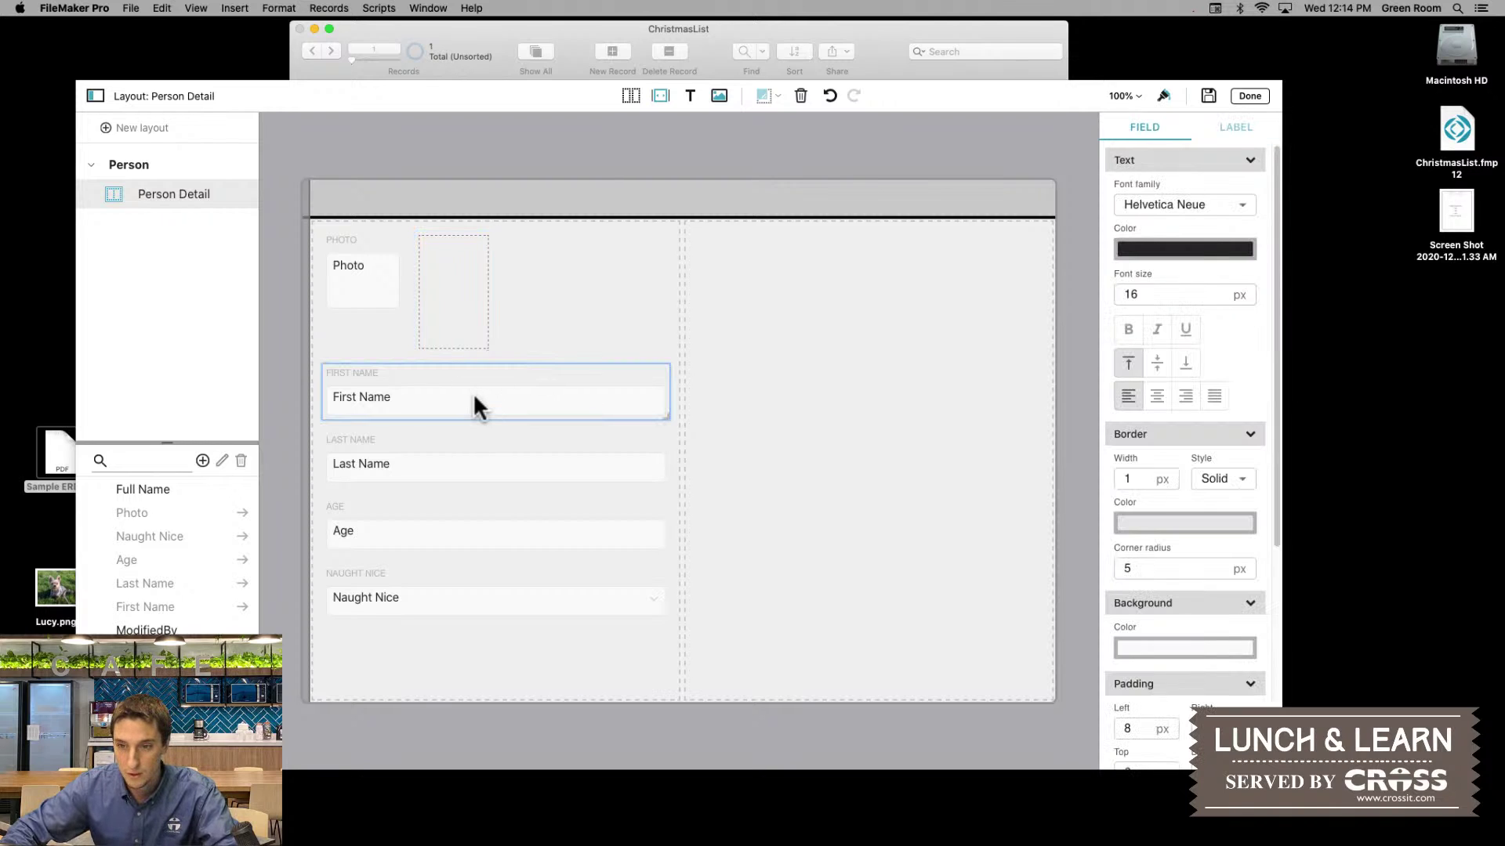
{"action": "left_click", "coordinate": [1239, 206]}
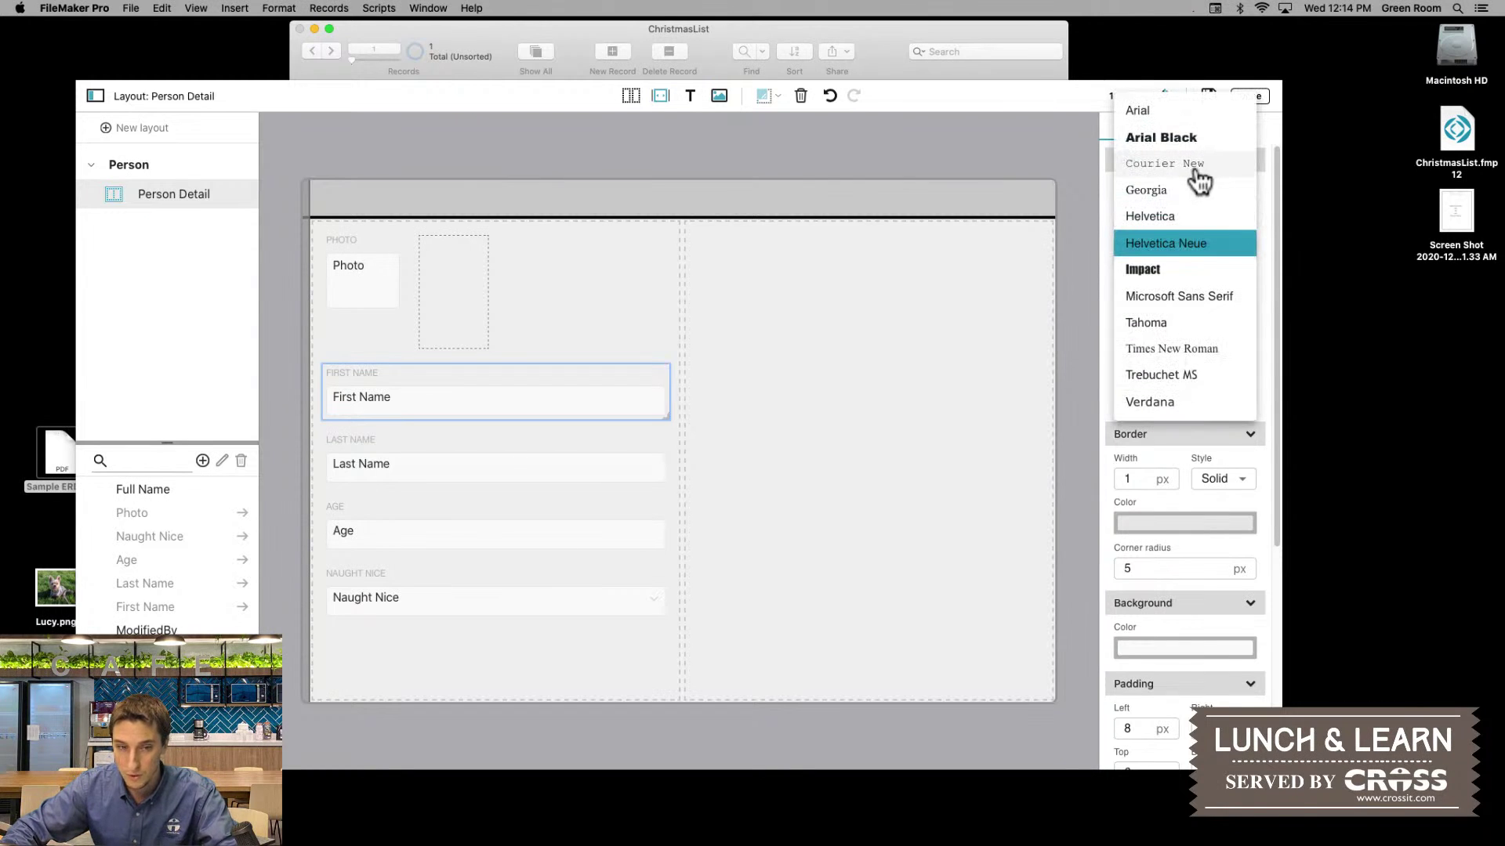
{"action": "left_click", "coordinate": [1199, 165]}
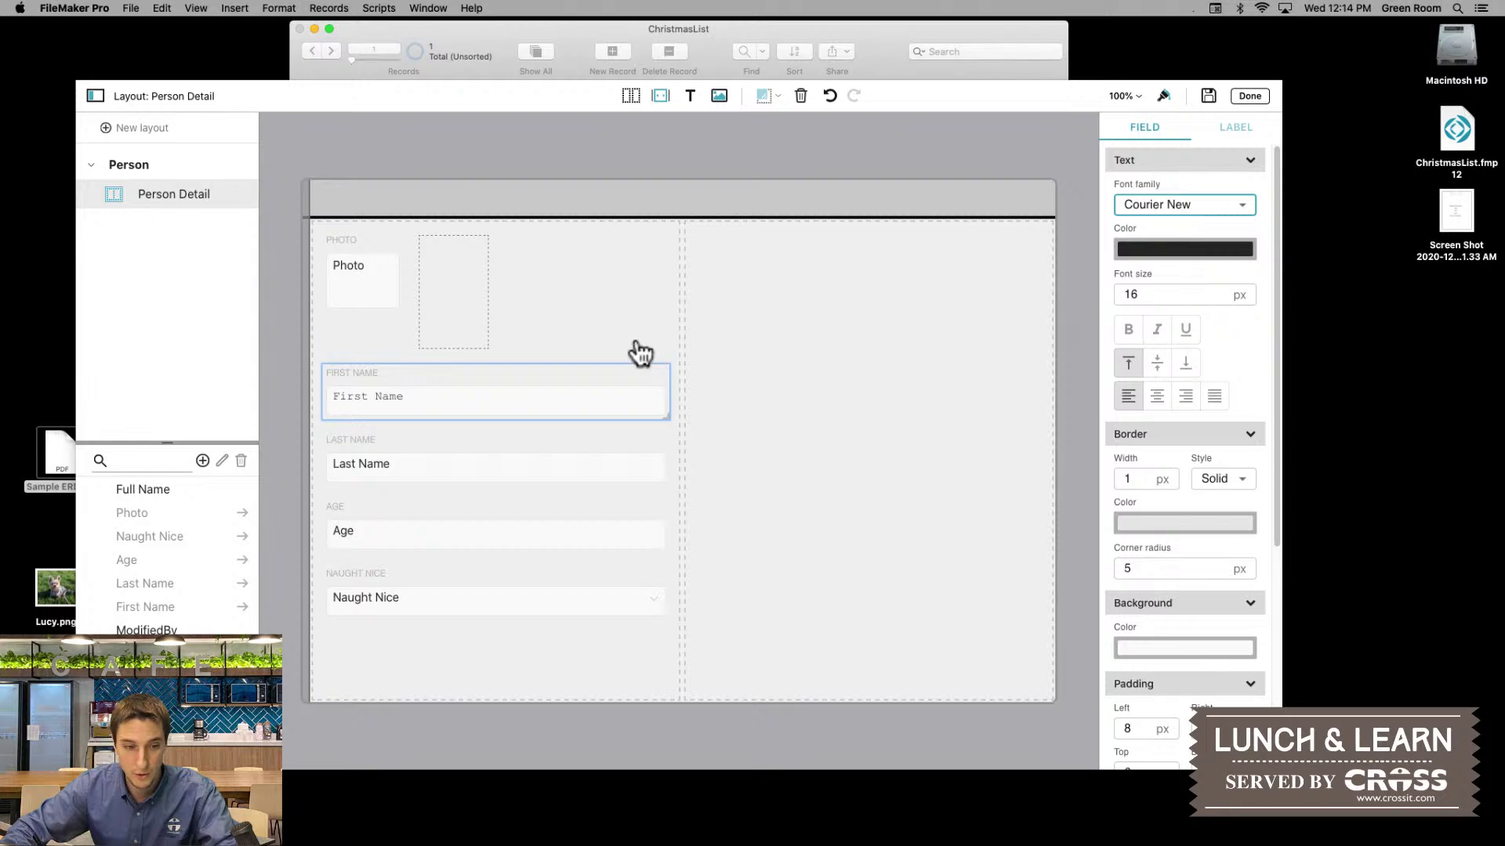
{"action": "left_click", "coordinate": [466, 464]}
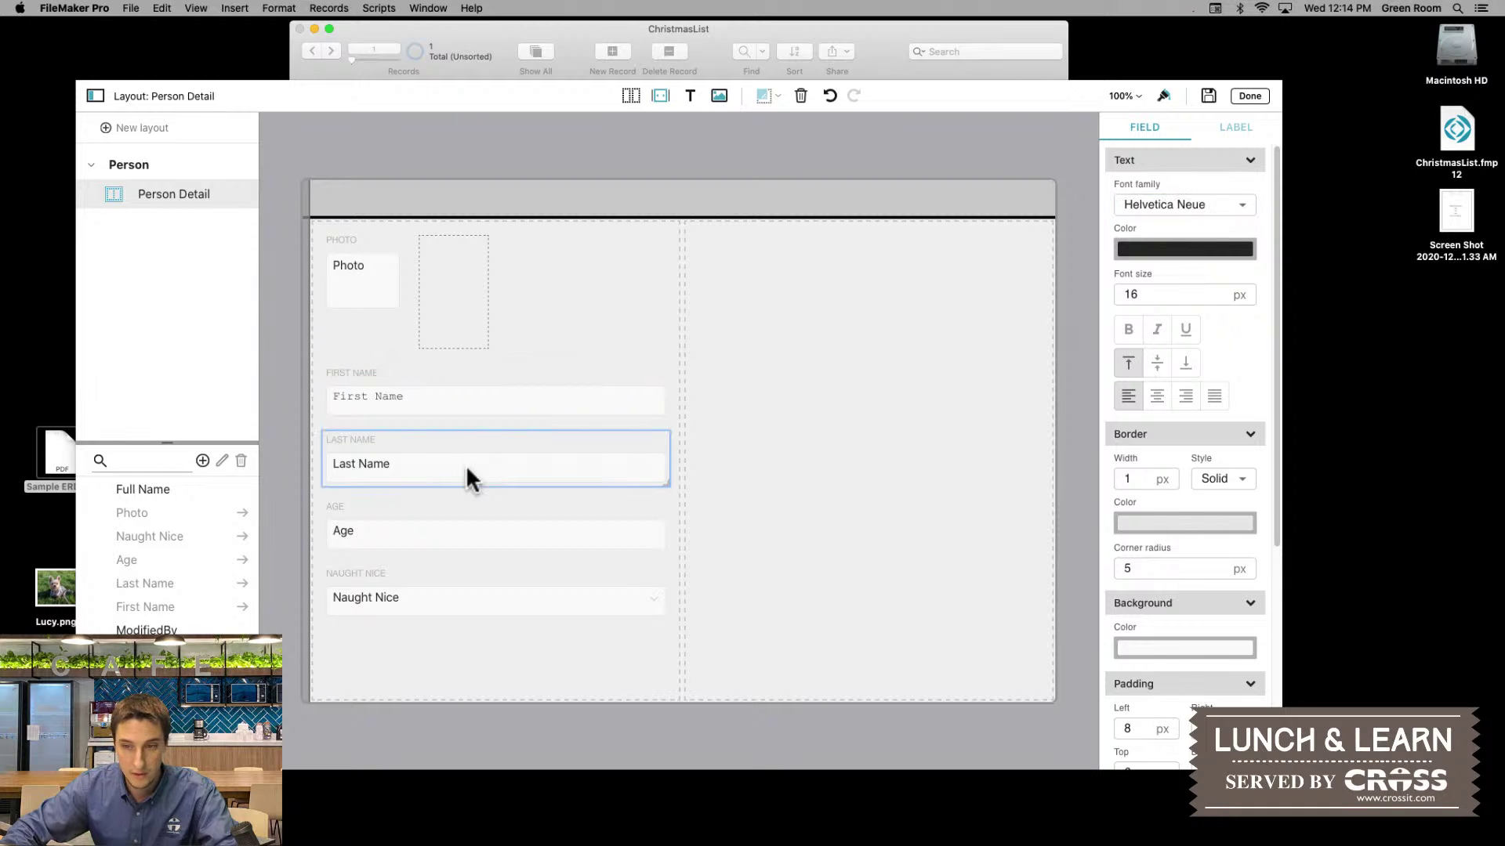
{"action": "left_click", "coordinate": [1207, 206]}
{"action": "left_click", "coordinate": [1155, 163]}
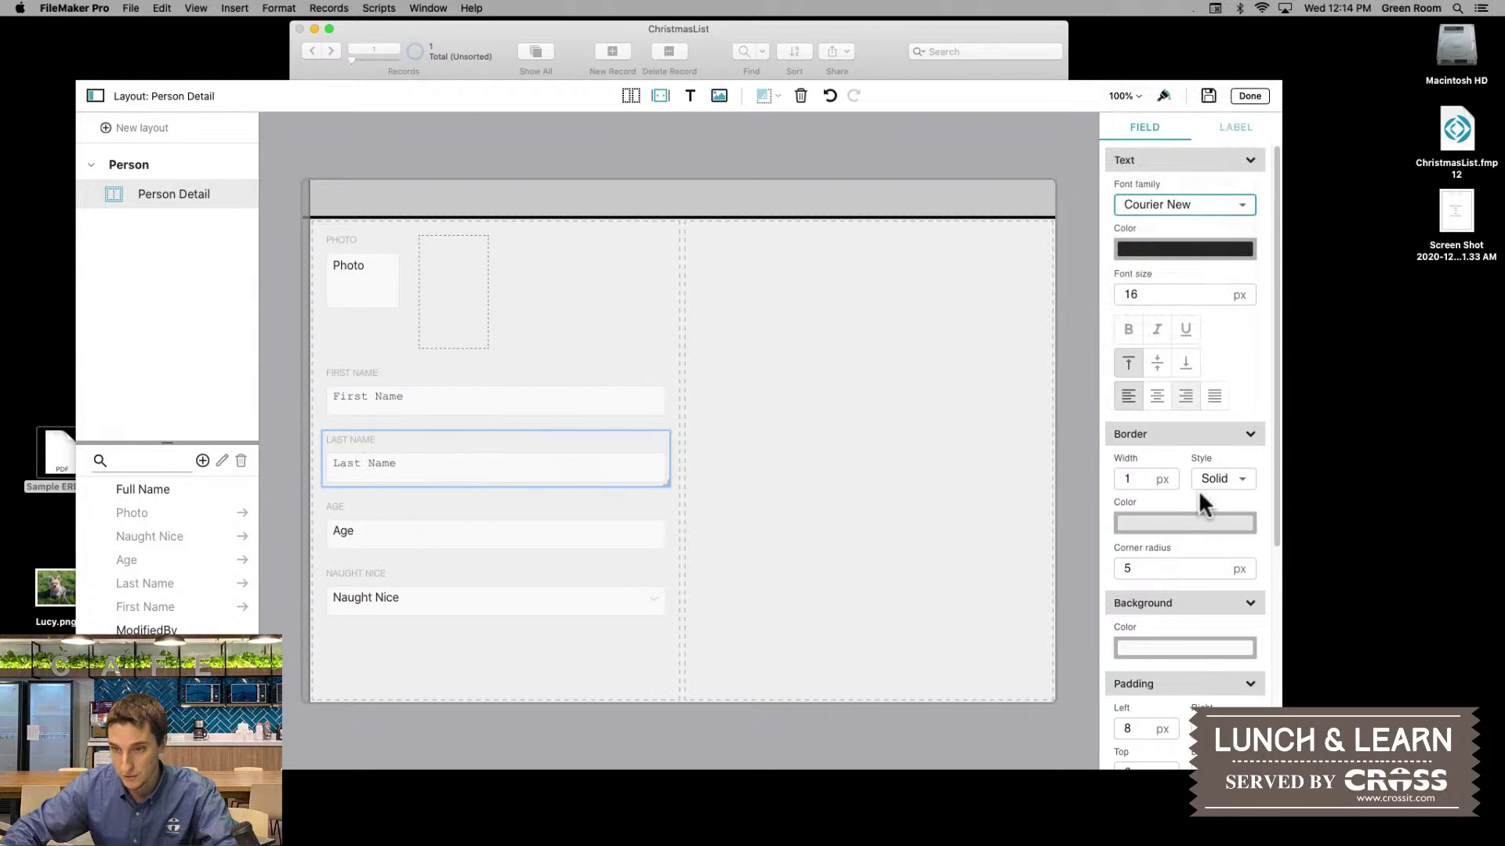
{"action": "scroll", "coordinate": [1230, 578], "scroll_direction": "down", "scroll_amount": 5}
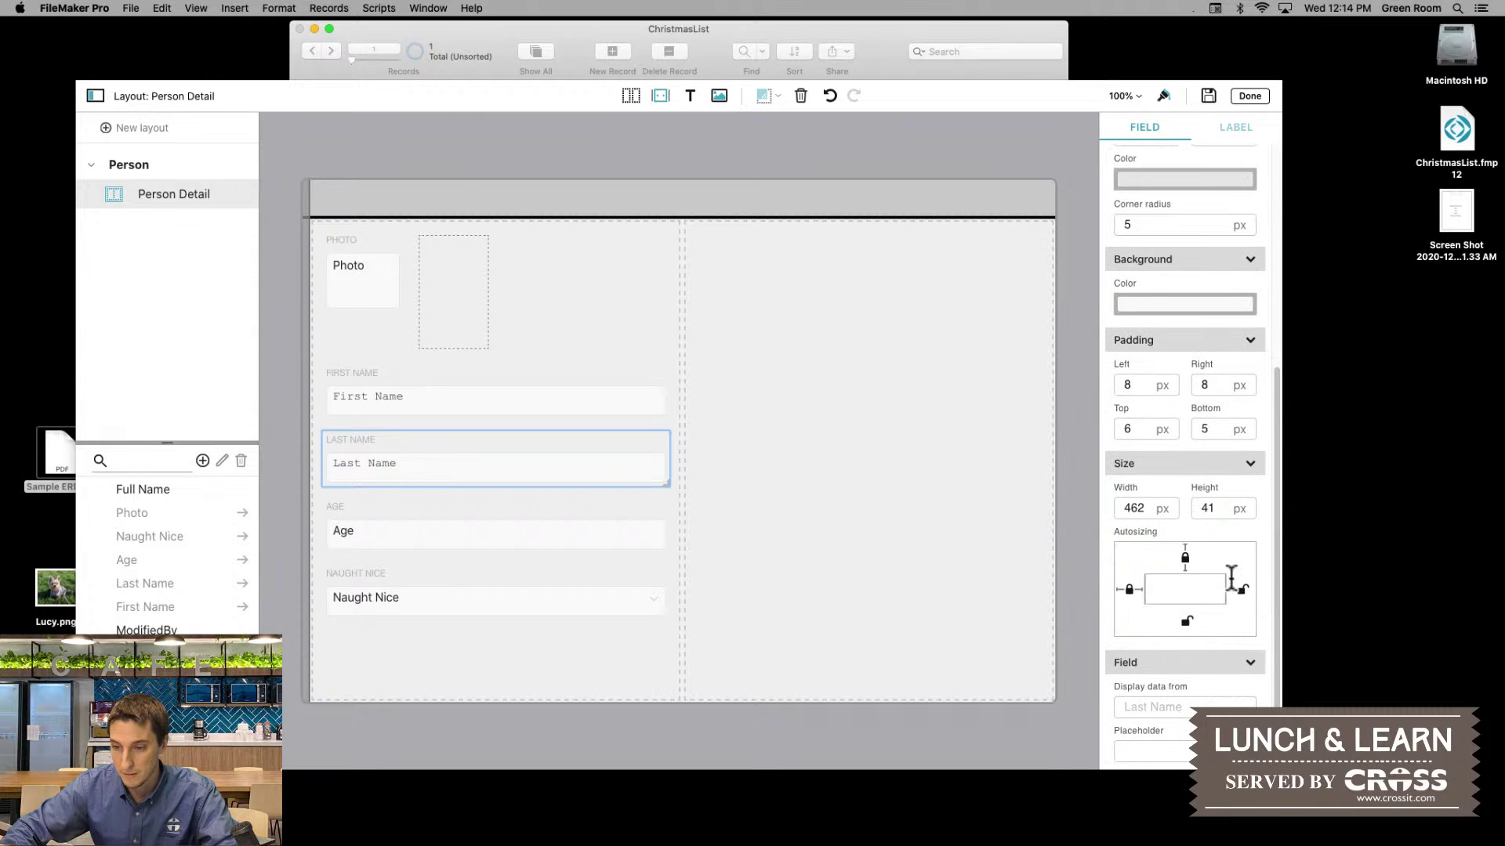
{"action": "left_click", "coordinate": [403, 532]}
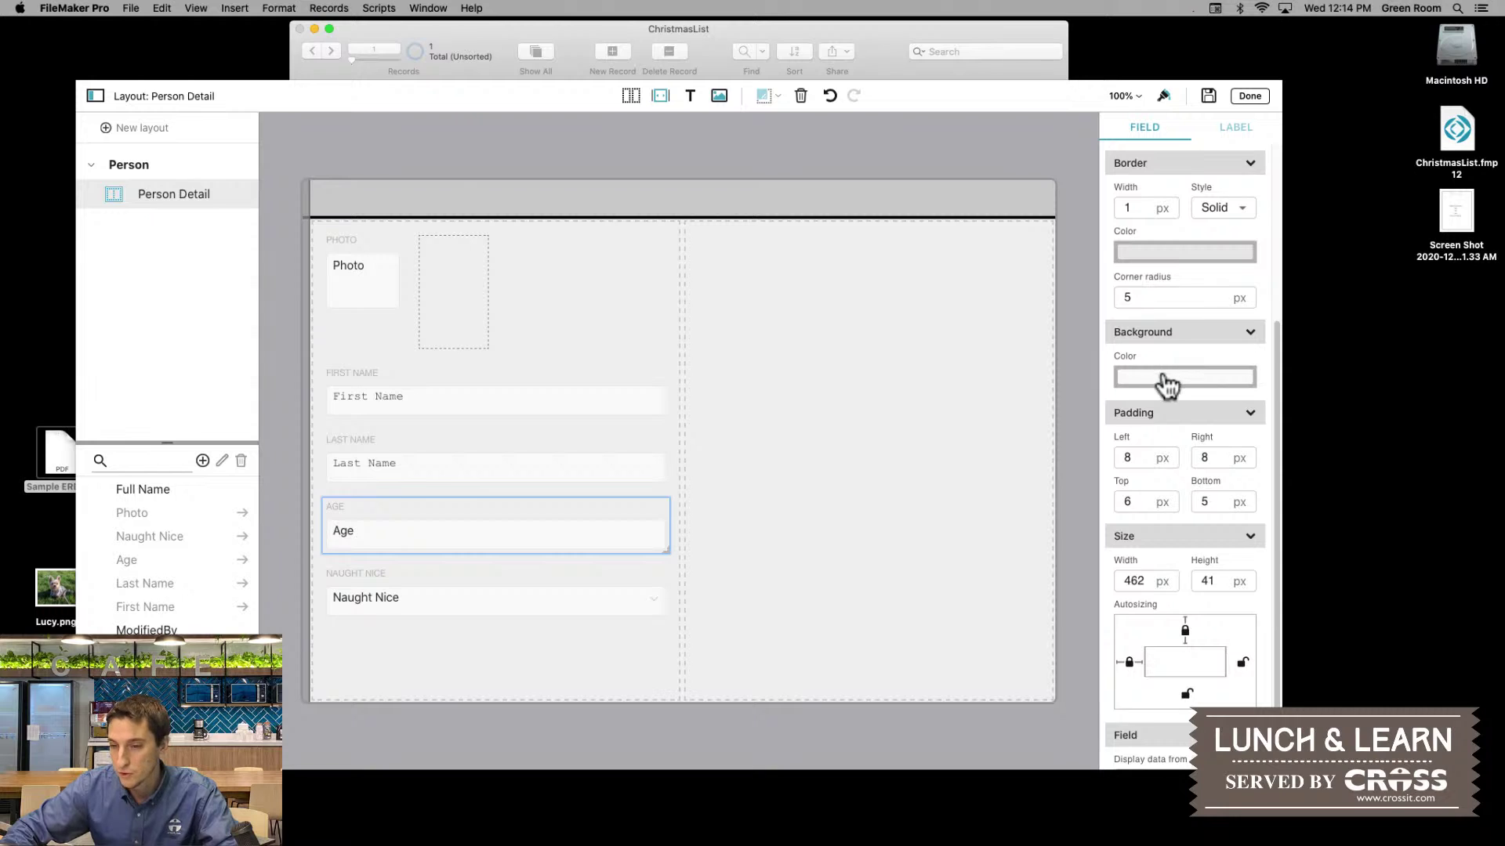
{"action": "scroll", "coordinate": [1163, 368], "scroll_direction": "up", "scroll_amount": 4}
{"action": "scroll", "coordinate": [1165, 375], "scroll_direction": "down", "scroll_amount": 6}
{"action": "scroll", "coordinate": [1196, 541], "scroll_direction": "up", "scroll_amount": 5}
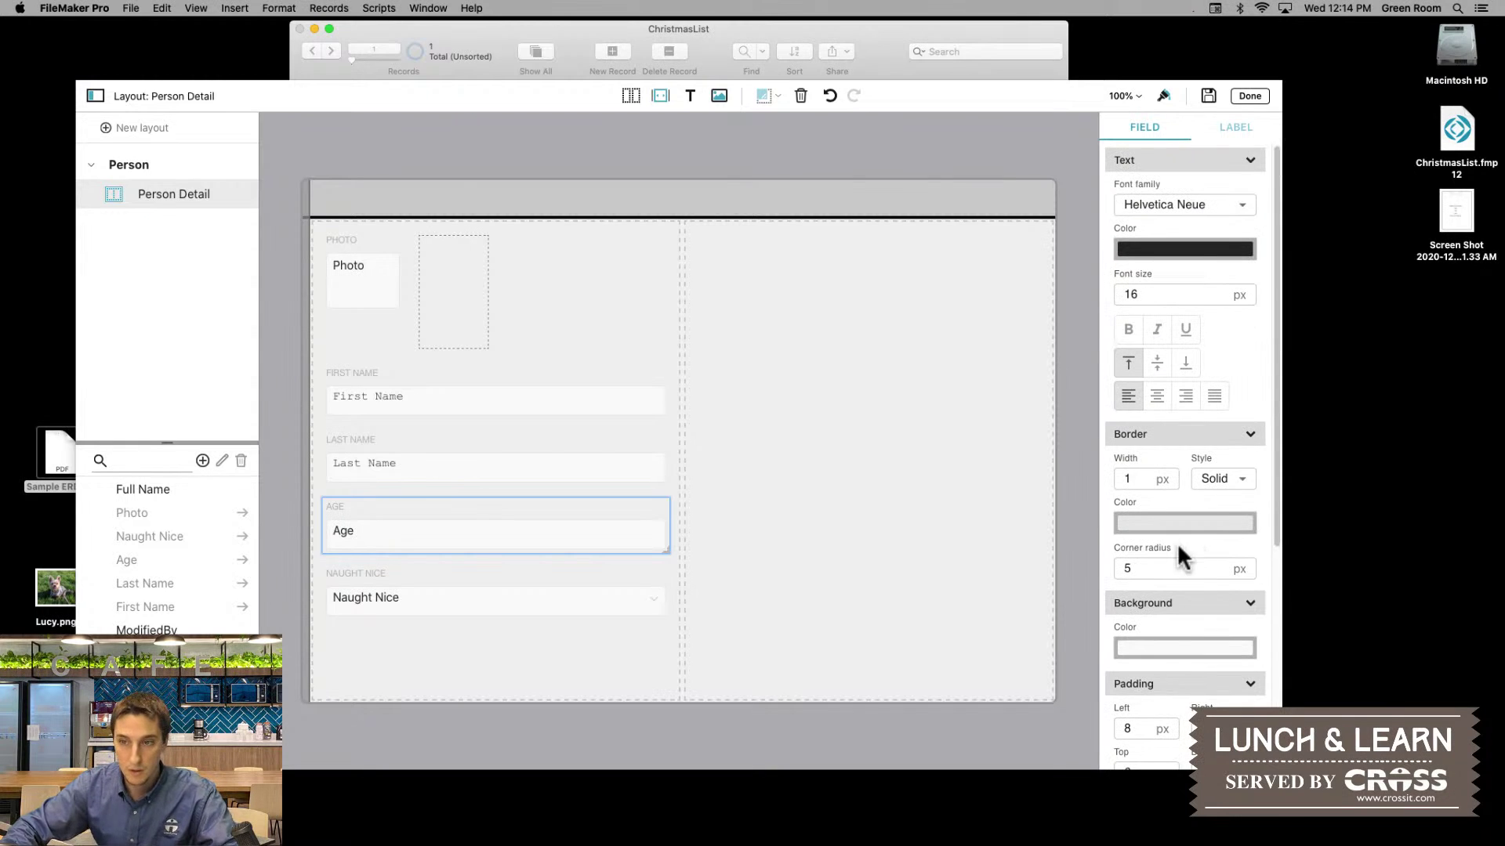
{"action": "left_click", "coordinate": [457, 469]}
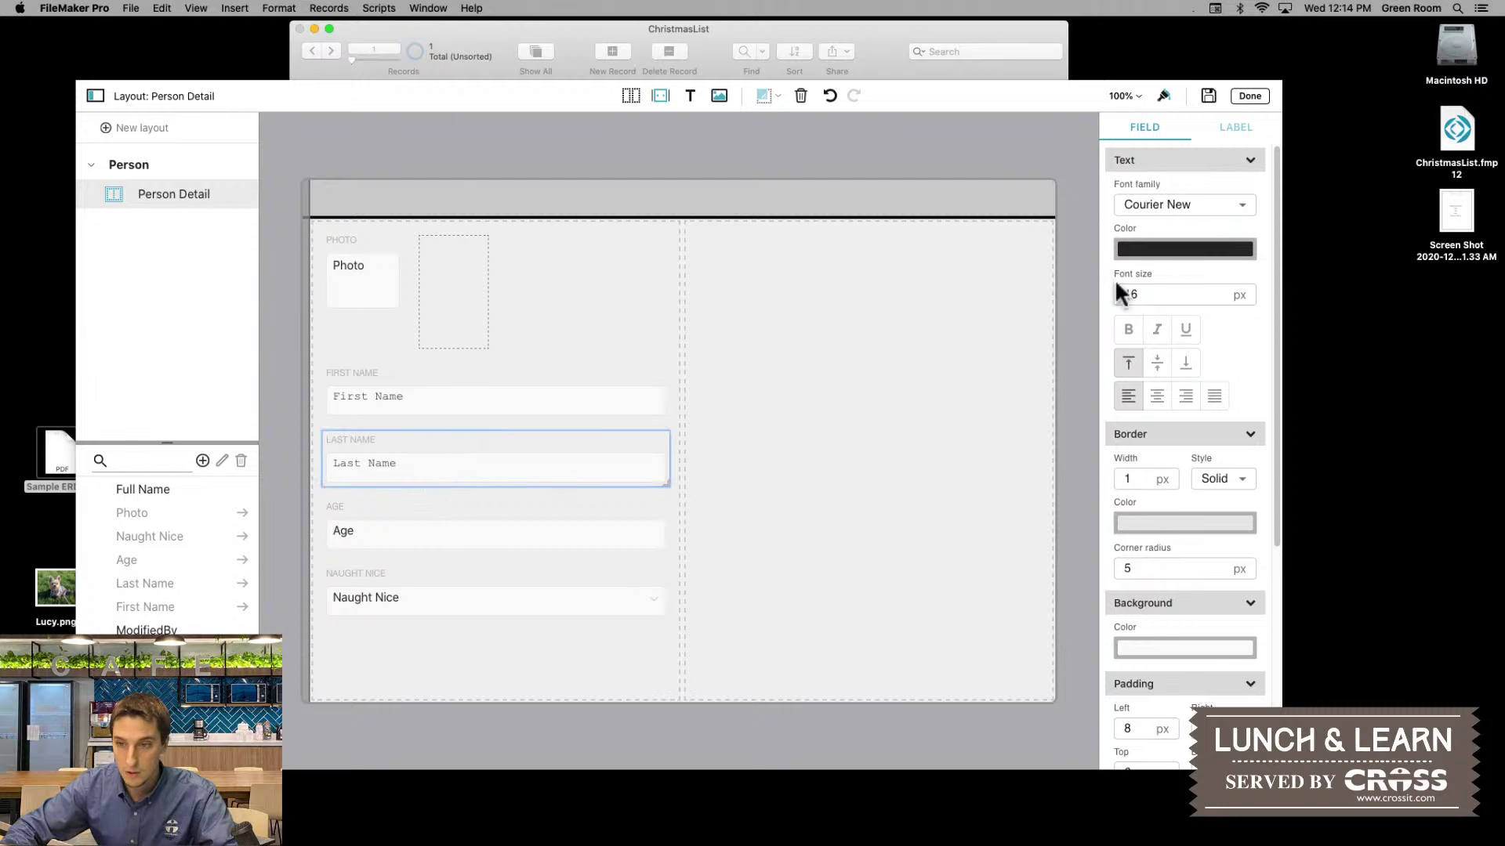
{"action": "left_click", "coordinate": [1179, 205]}
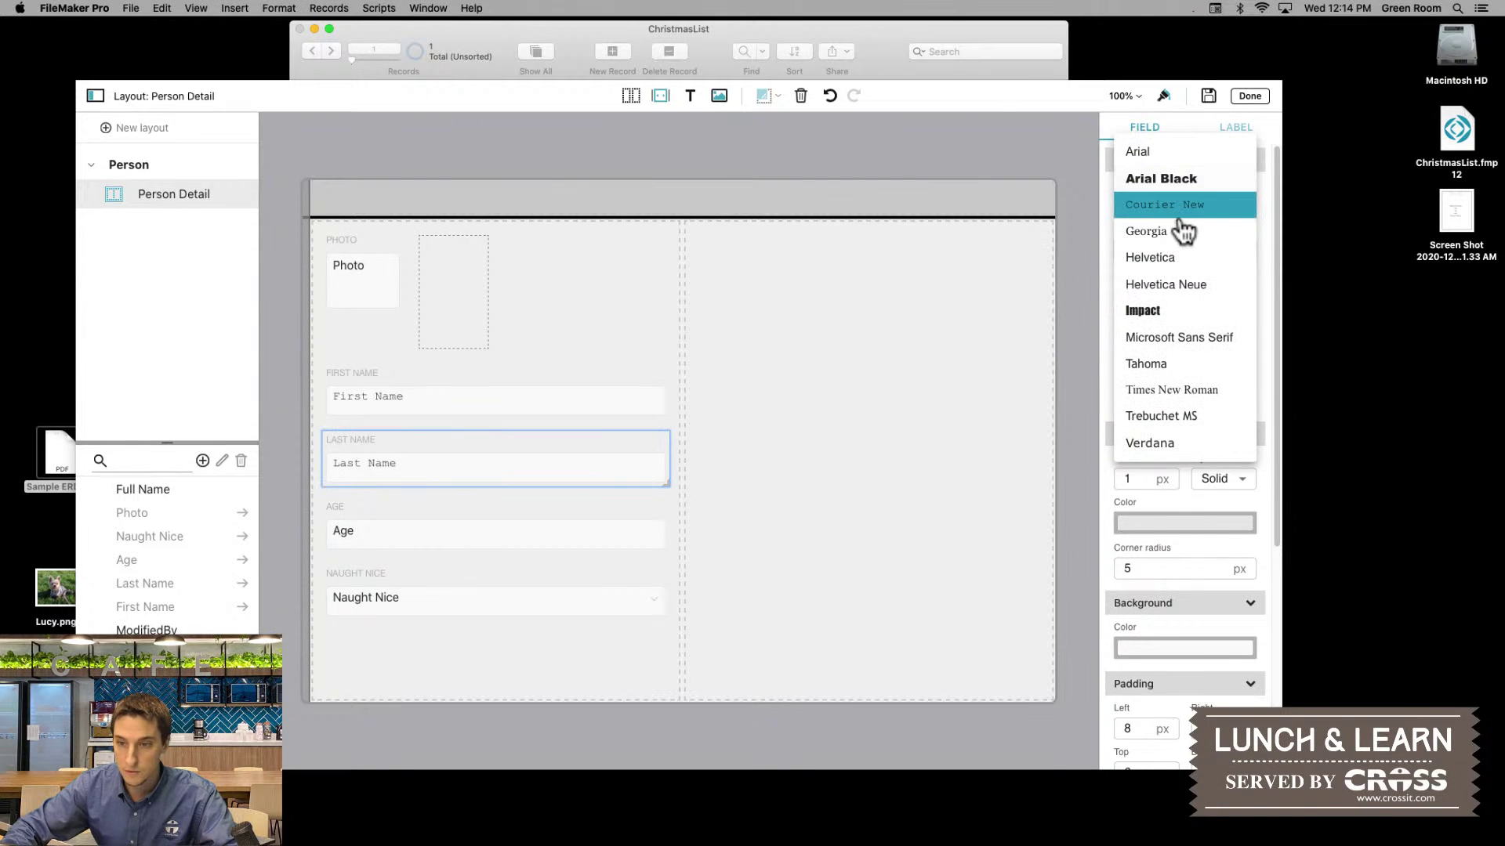
{"action": "left_click", "coordinate": [1183, 284]}
{"action": "left_click", "coordinate": [495, 403]}
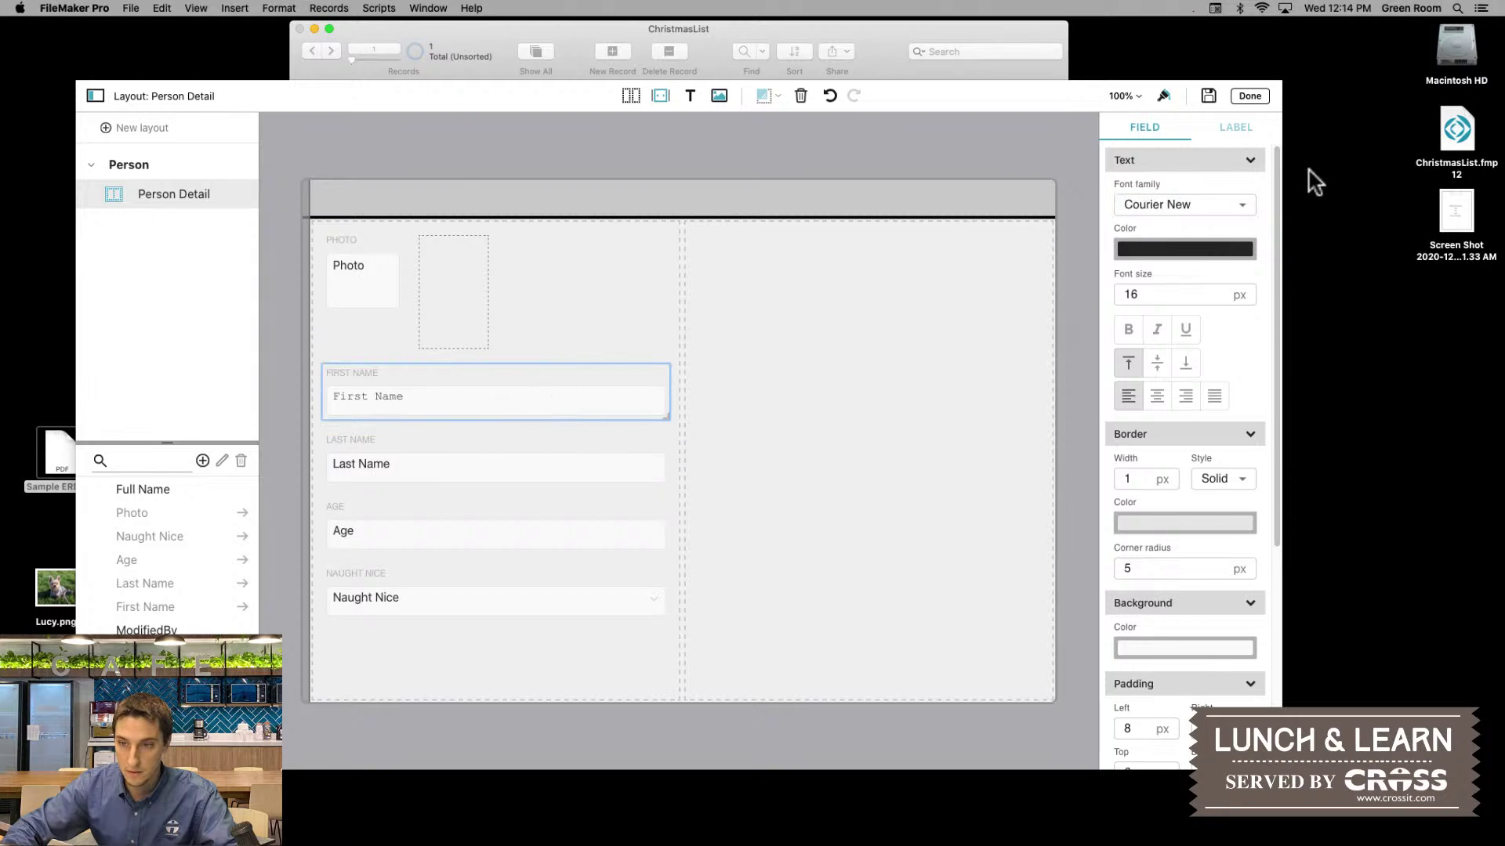
{"action": "left_click", "coordinate": [1184, 205]}
{"action": "left_click", "coordinate": [1182, 288]}
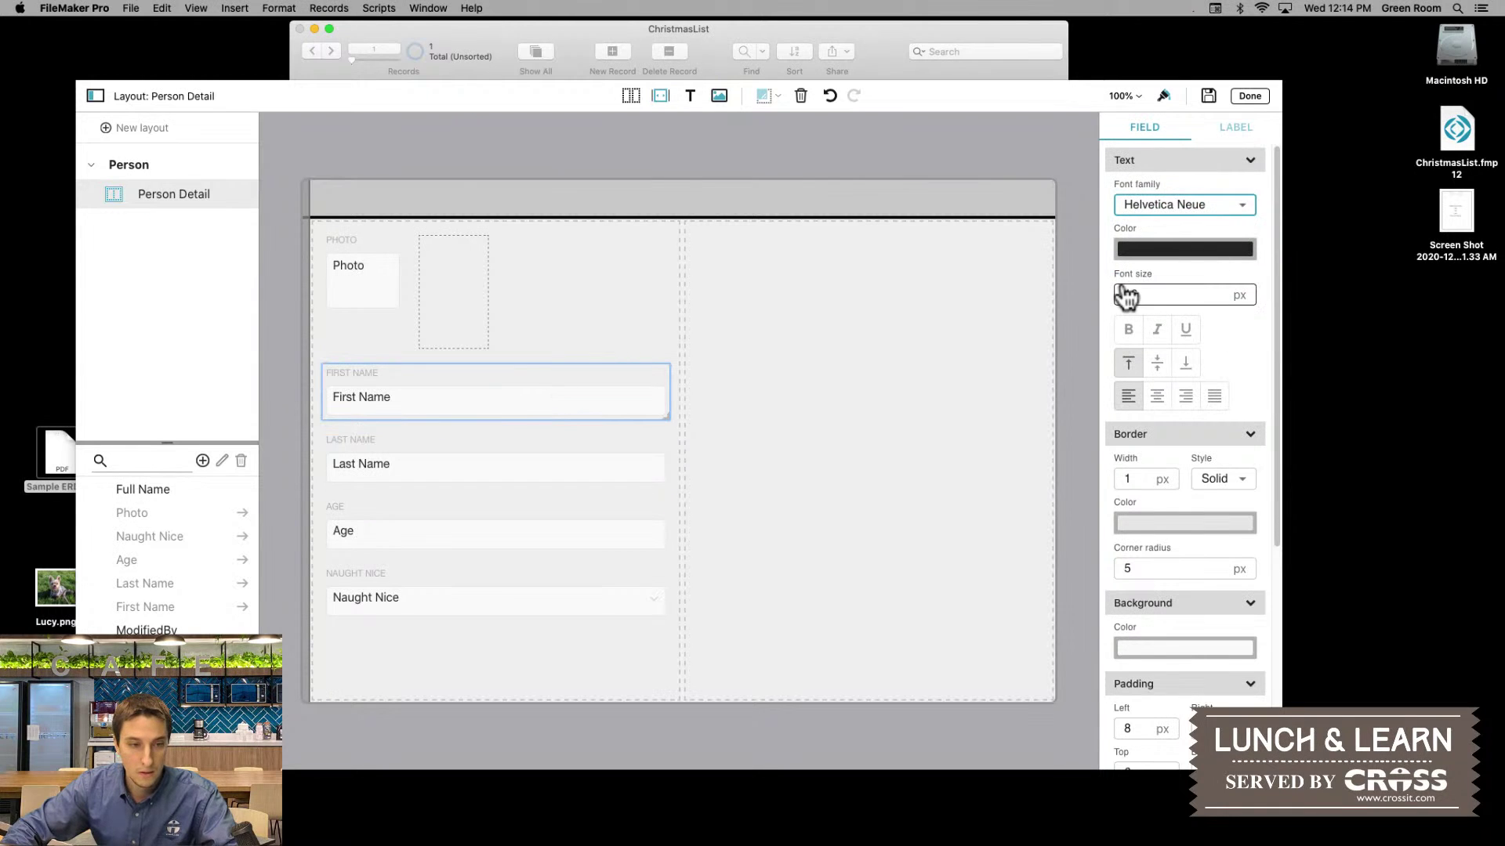
{"action": "left_click", "coordinate": [453, 296]}
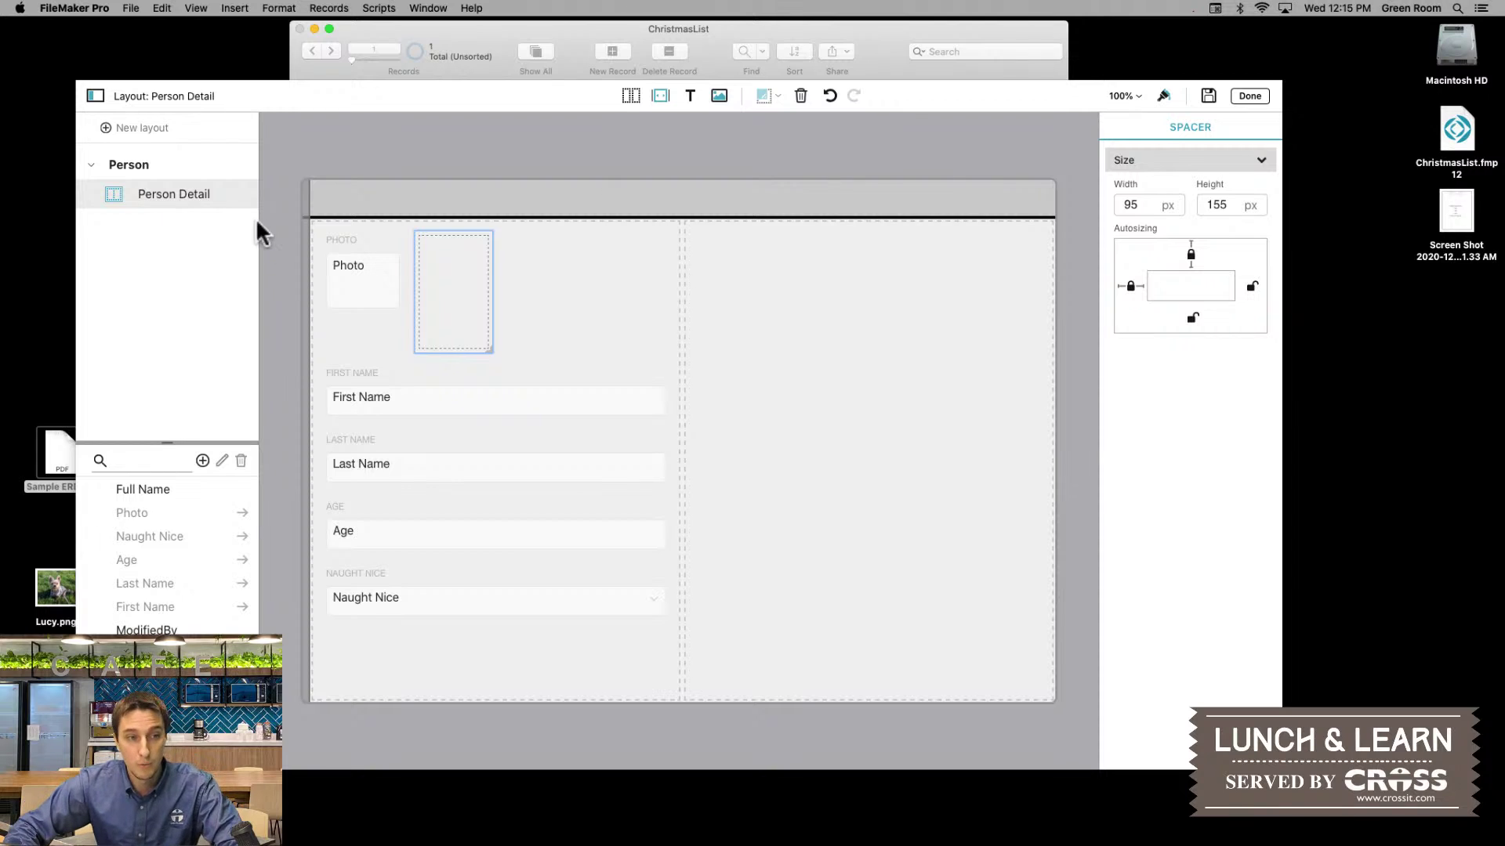
- Create a new Item table with a Desktop 1024x768 layout named Item Detail
{"action": "left_click", "coordinate": [110, 128]}
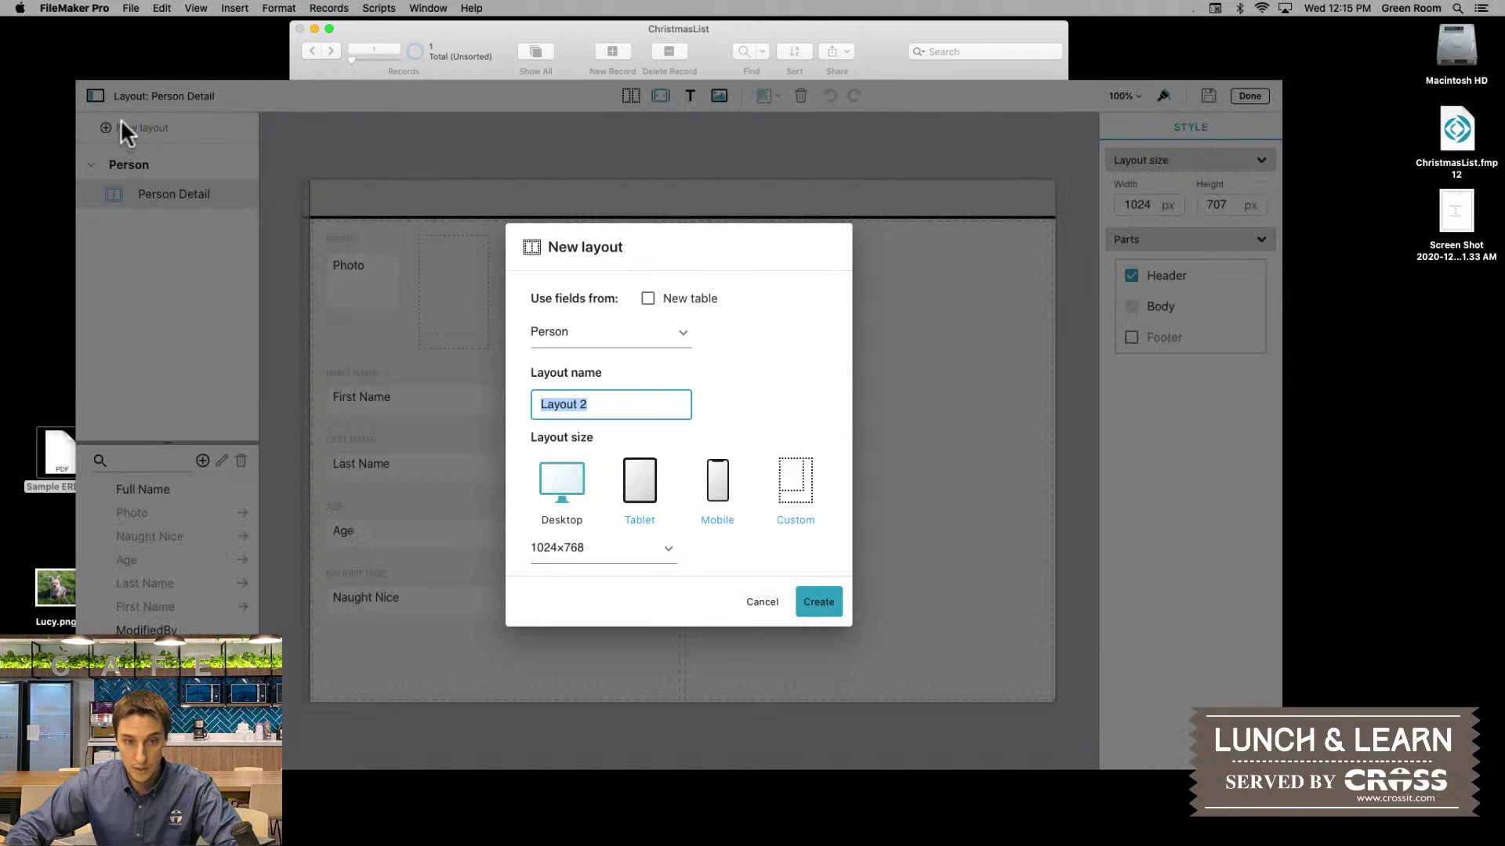
{"action": "left_click", "coordinate": [681, 333]}
{"action": "left_click", "coordinate": [681, 333]}
{"action": "left_click", "coordinate": [679, 333]}
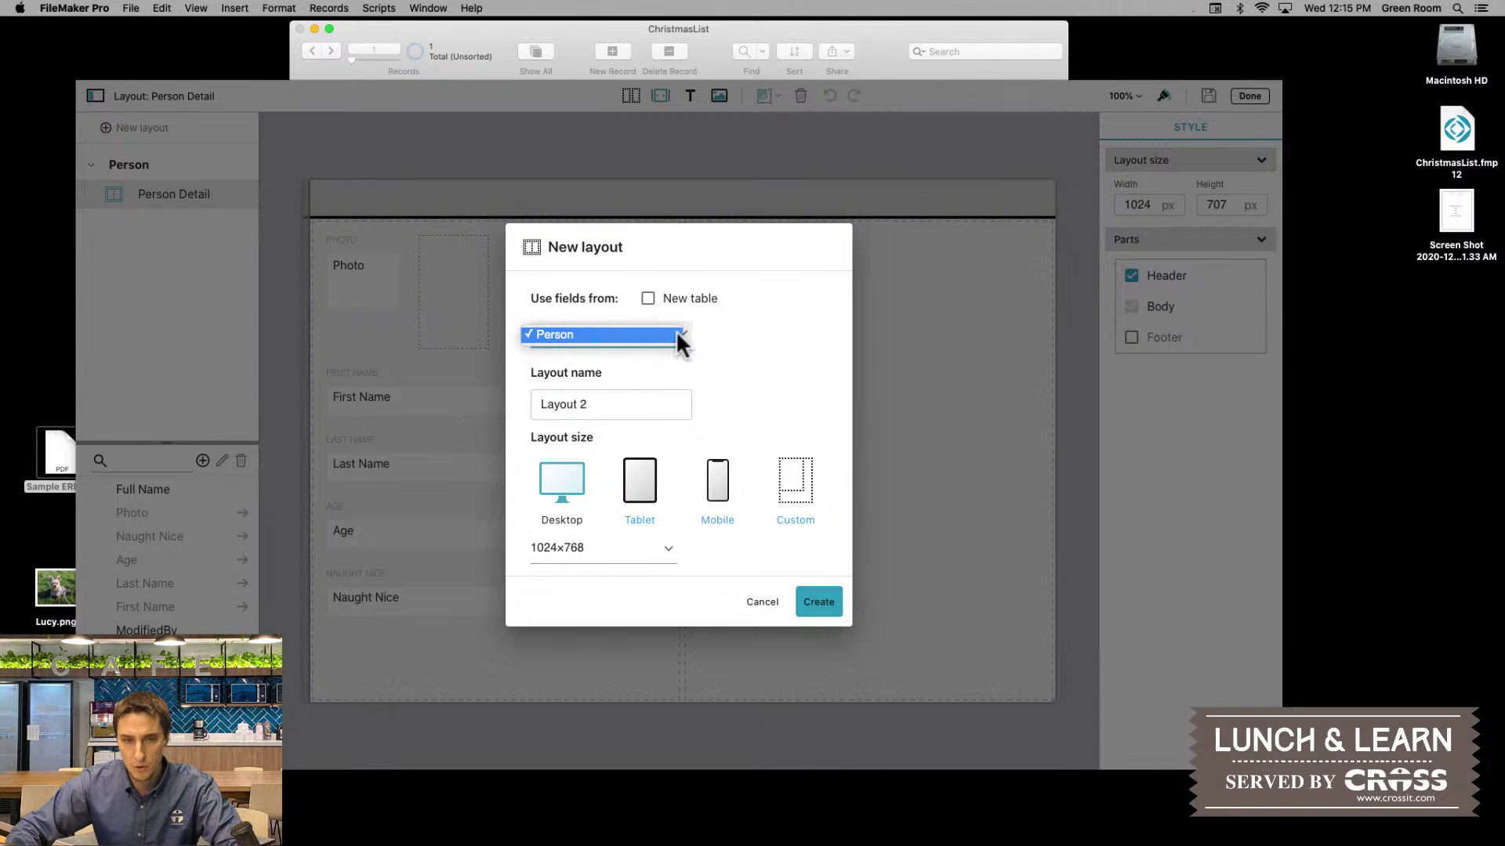
{"action": "left_click", "coordinate": [676, 332]}
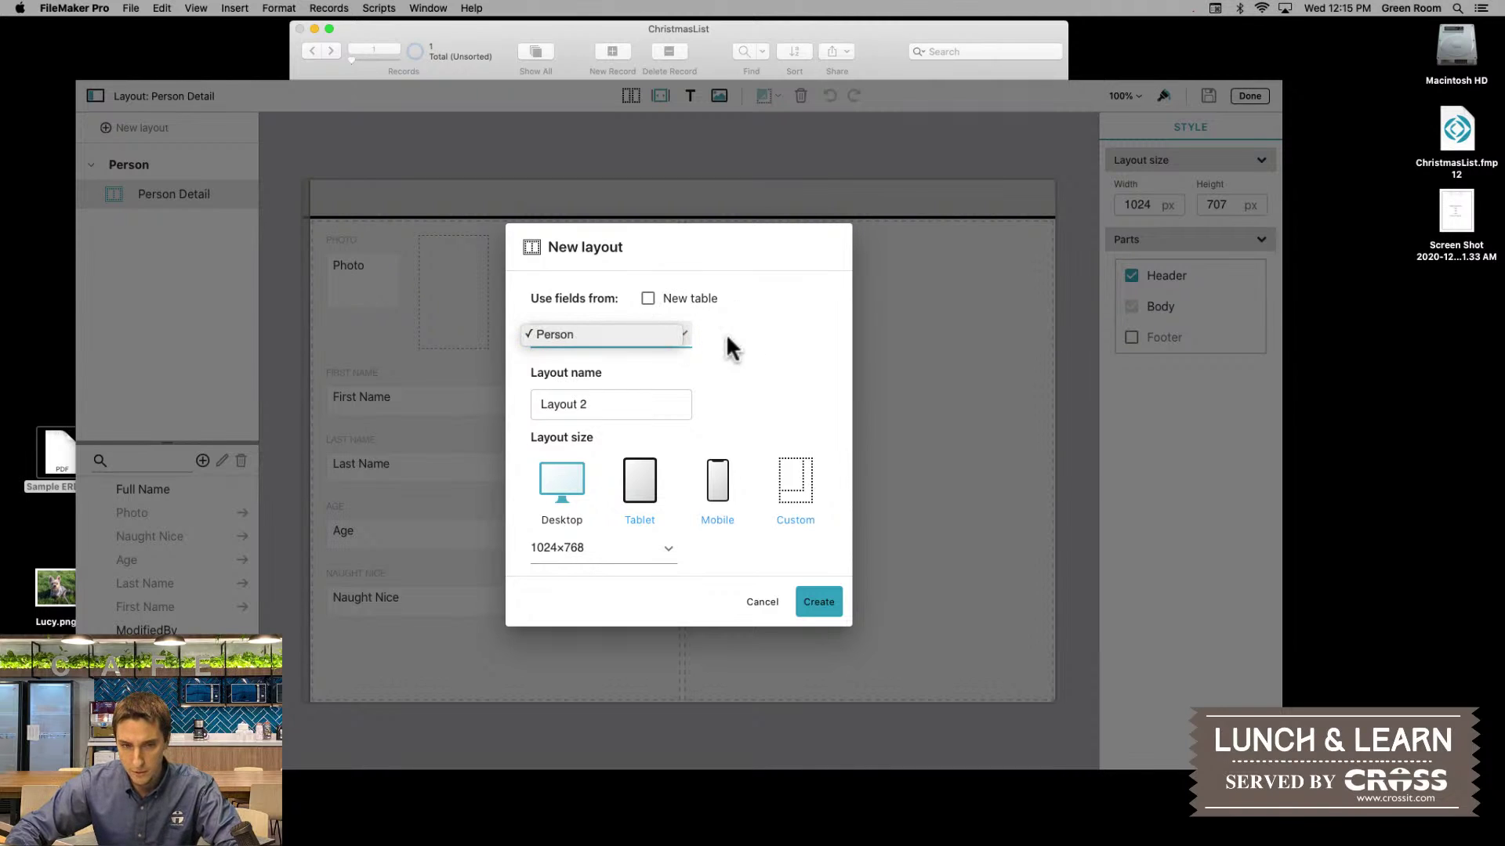
{"action": "left_click", "coordinate": [648, 298]}
{"action": "left_click", "coordinate": [642, 336]}
{"action": "type", "text": "Item"}
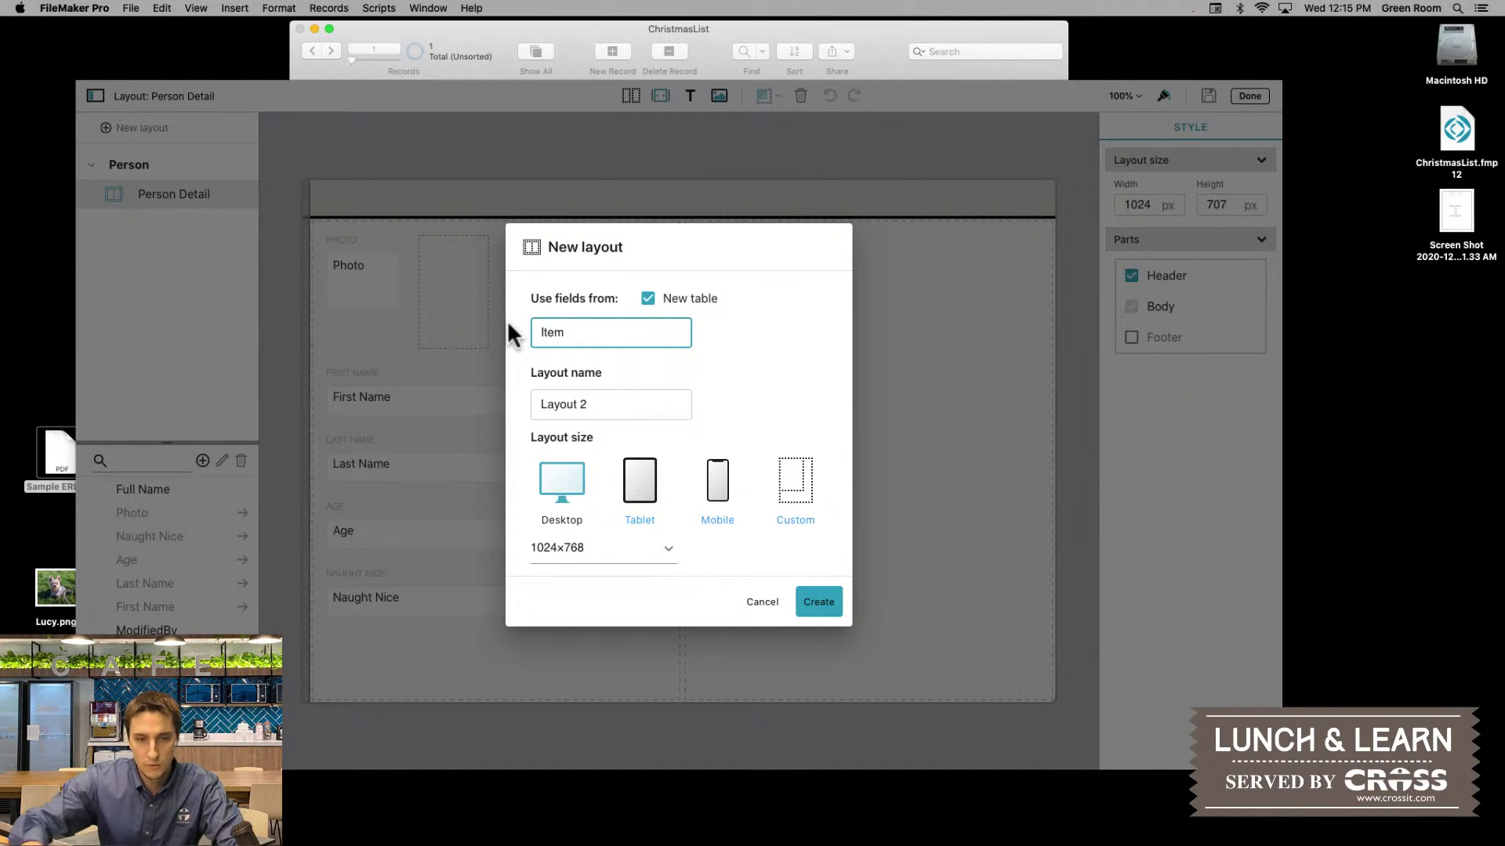
{"action": "left_click", "coordinate": [611, 406]}
{"action": "type", "text": "Item Detail"}
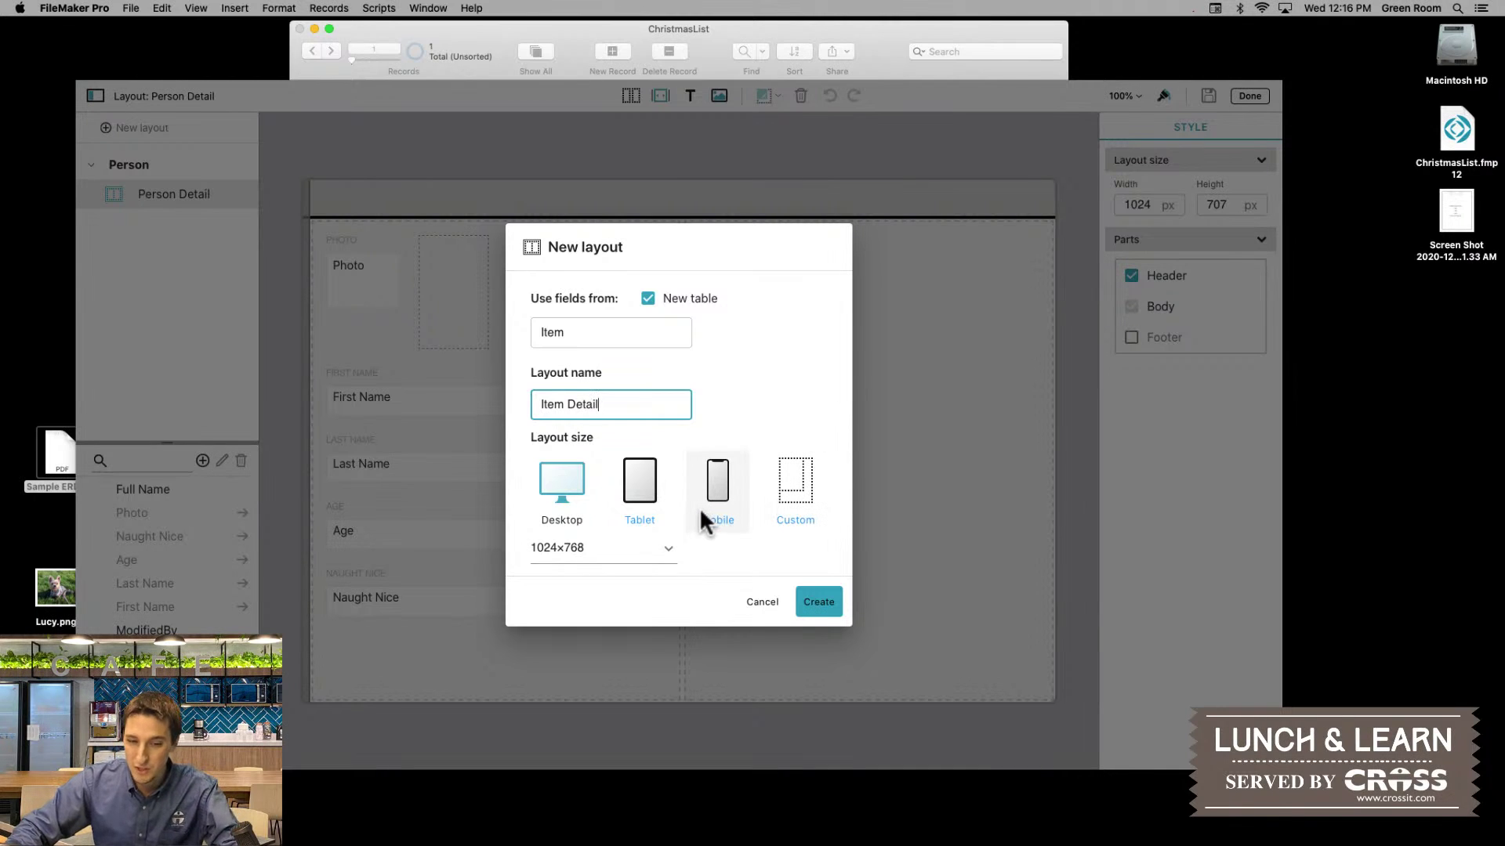
{"action": "left_click", "coordinate": [569, 479]}
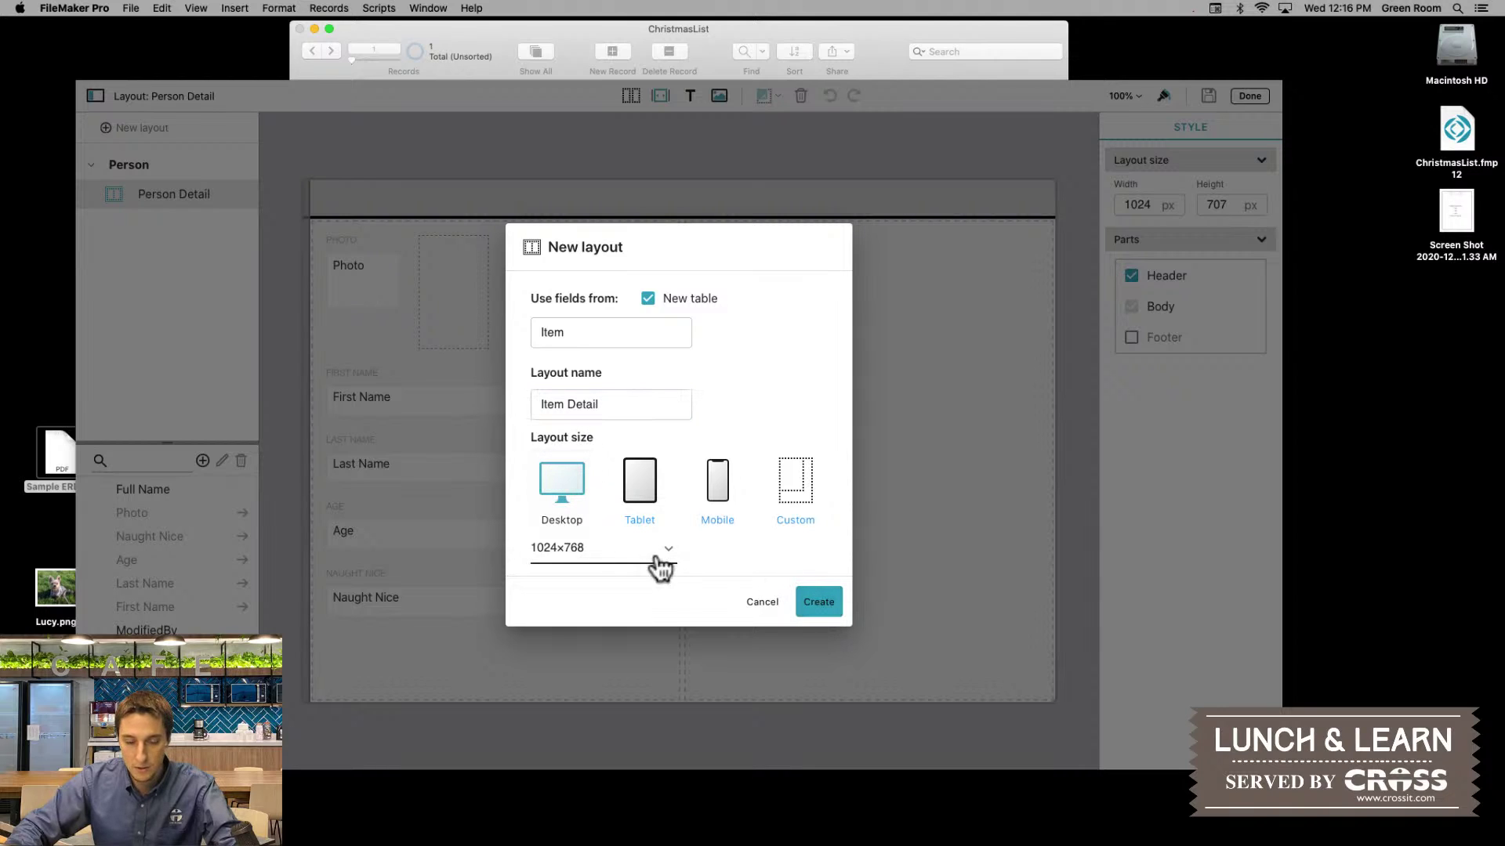
{"action": "left_click", "coordinate": [823, 605]}
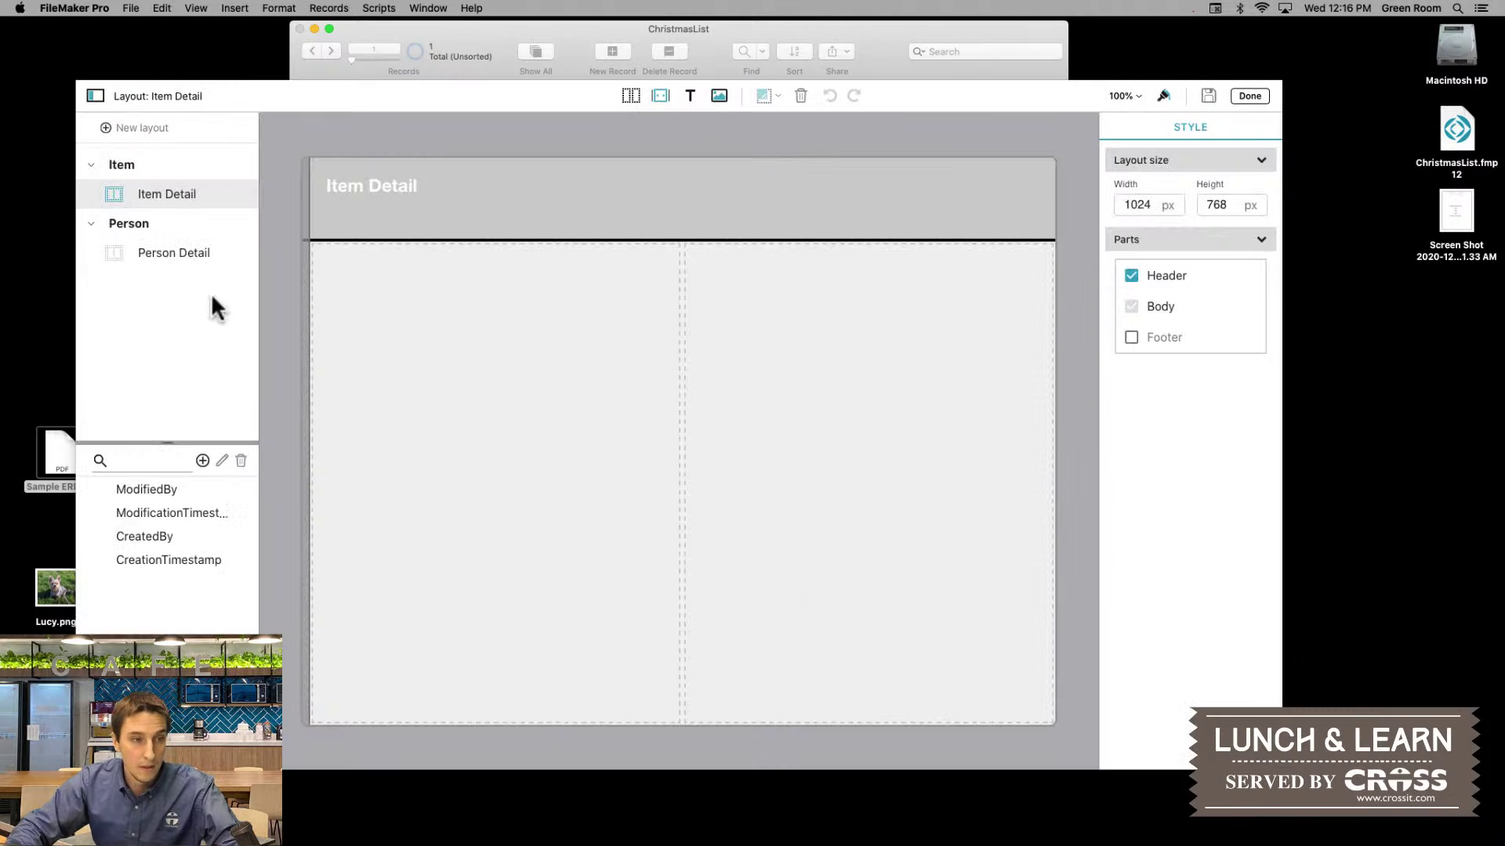
- Return to the Item Detail layout and start a new field for the Item table
{"action": "left_click", "coordinate": [98, 165]}
{"action": "left_click", "coordinate": [94, 196]}
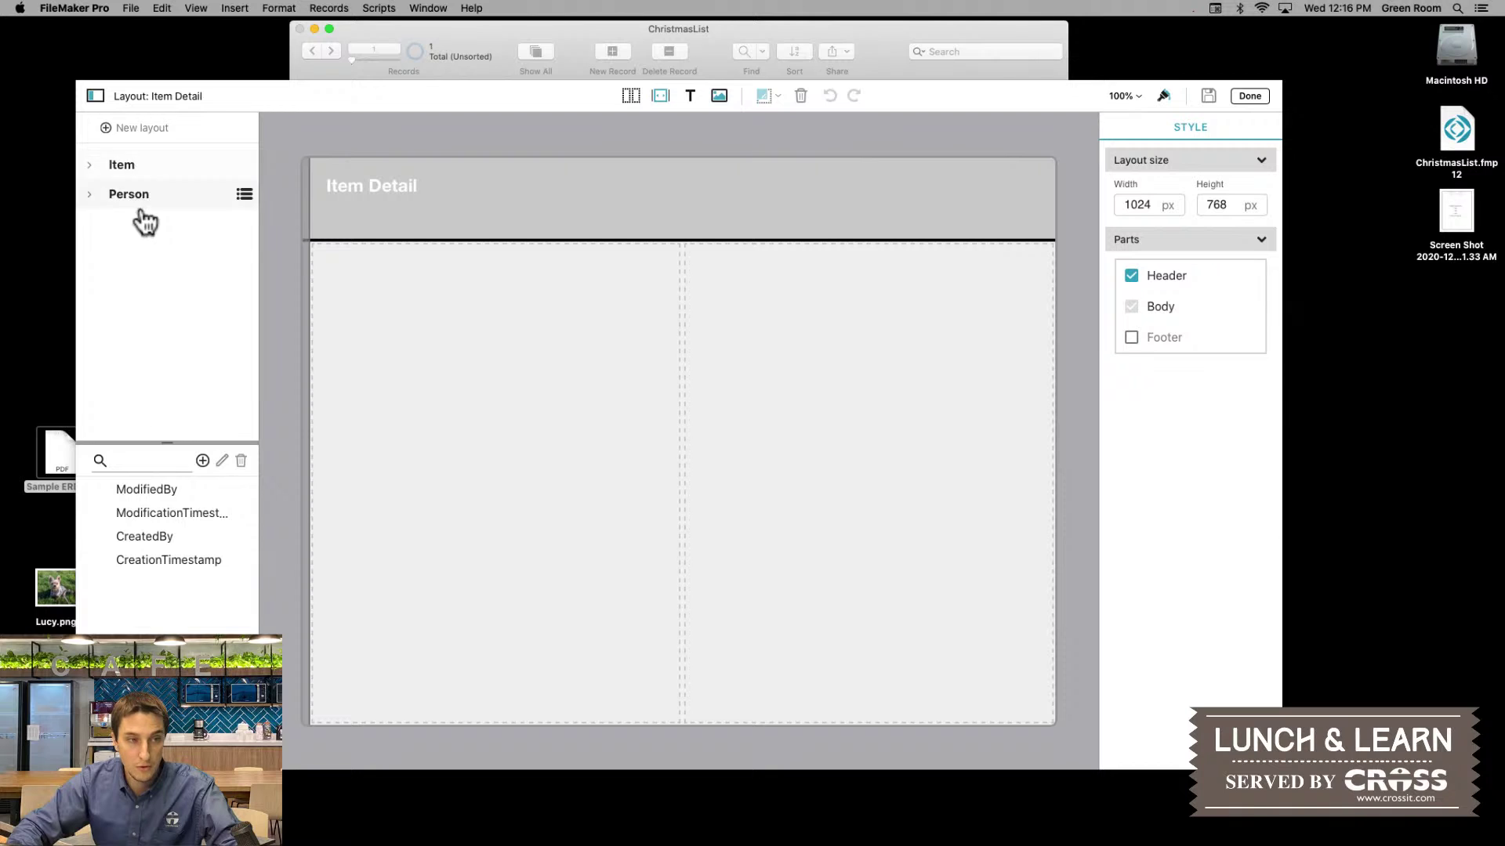
{"action": "left_click", "coordinate": [92, 166]}
{"action": "left_click", "coordinate": [91, 223]}
{"action": "left_click", "coordinate": [174, 253]}
{"action": "left_click", "coordinate": [163, 196]}
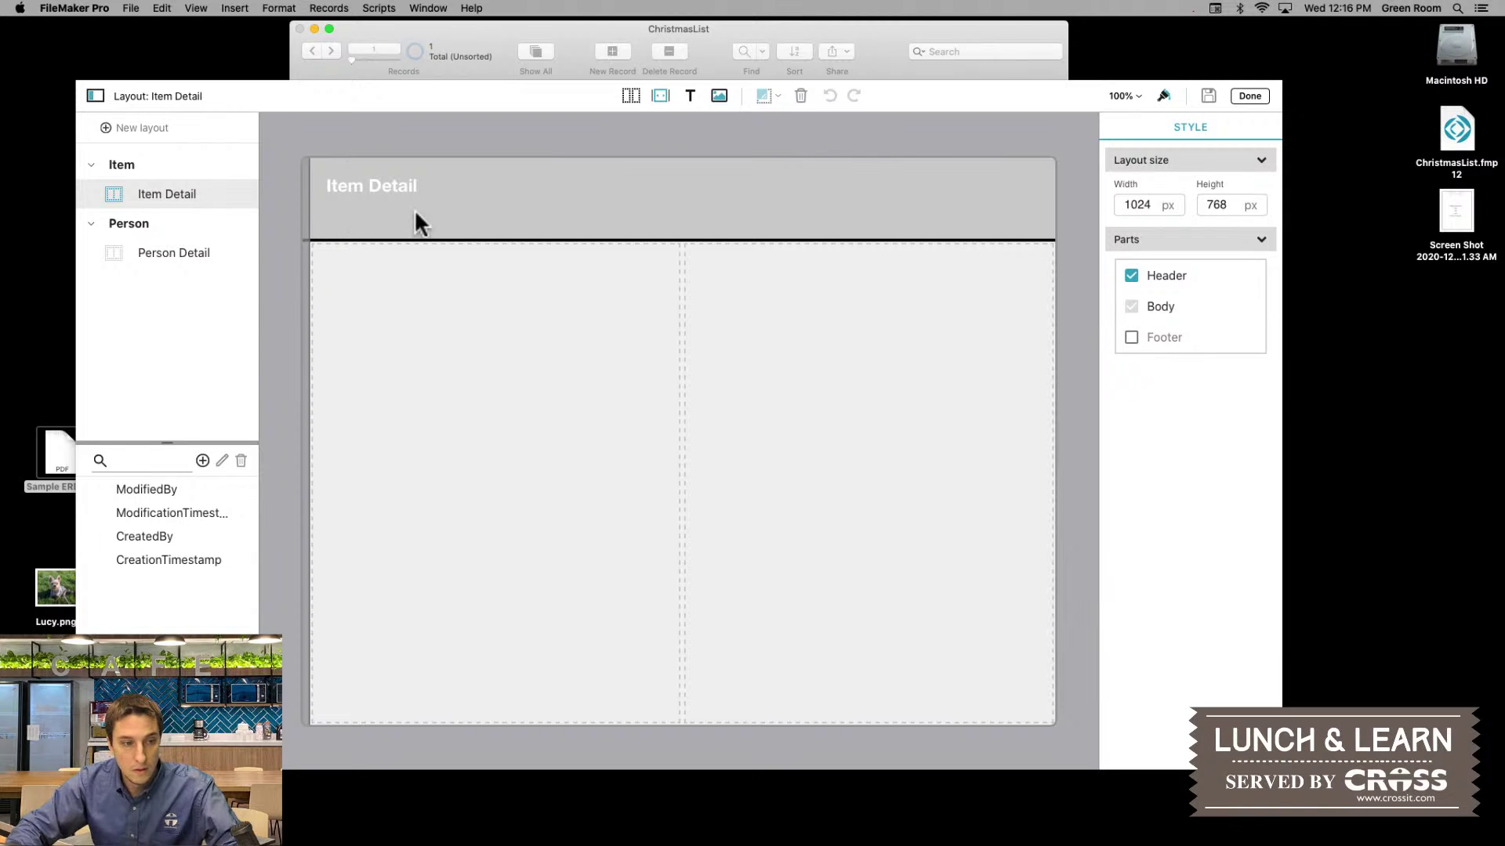
{"action": "left_click", "coordinate": [203, 460]}
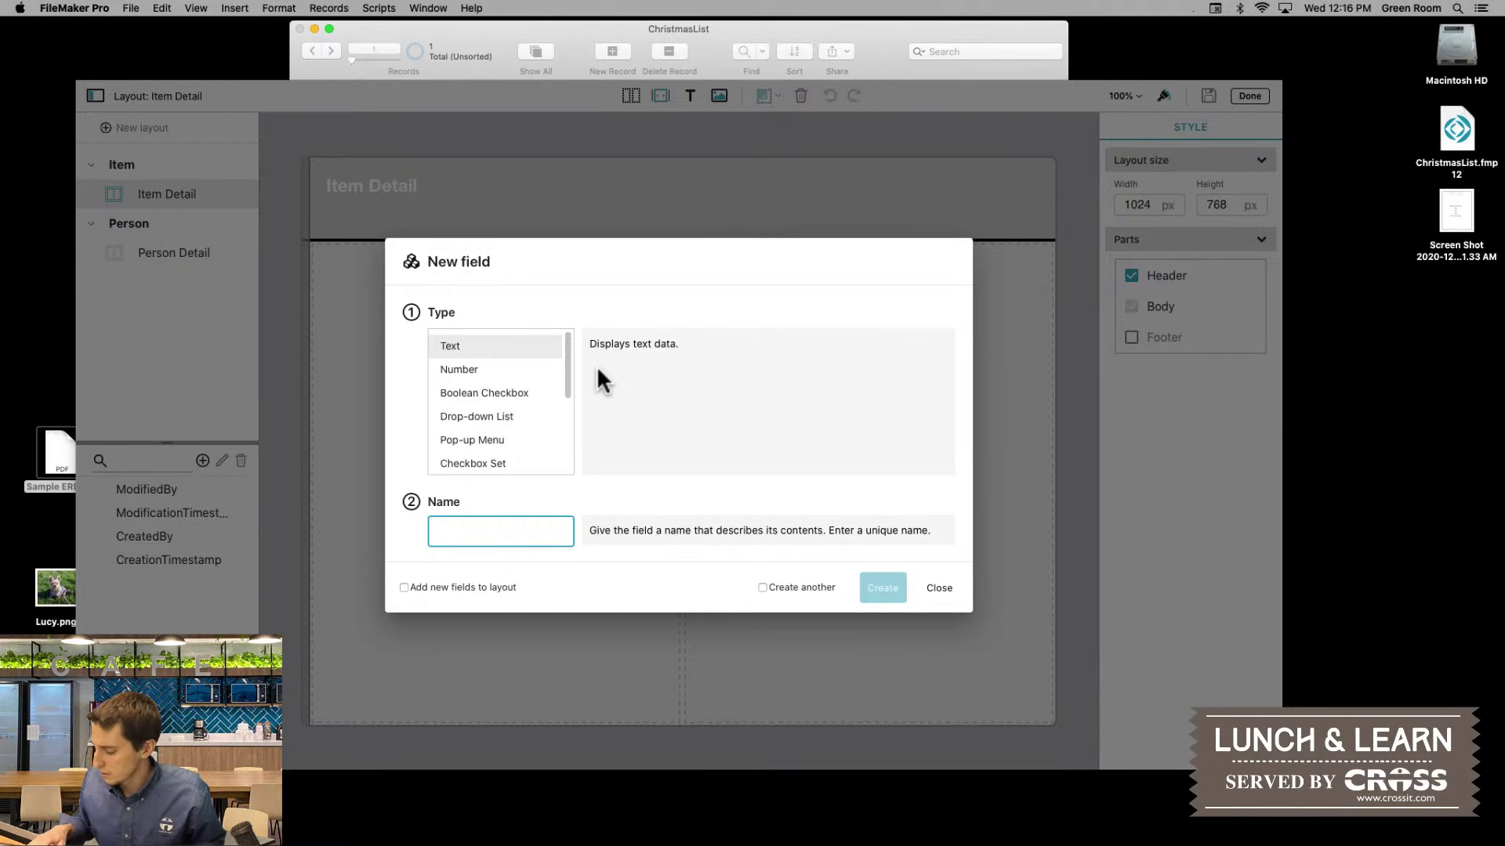
- Add a Description text field with Add new fields to layout and Create another ticked
{"action": "type", "text": "Description"}
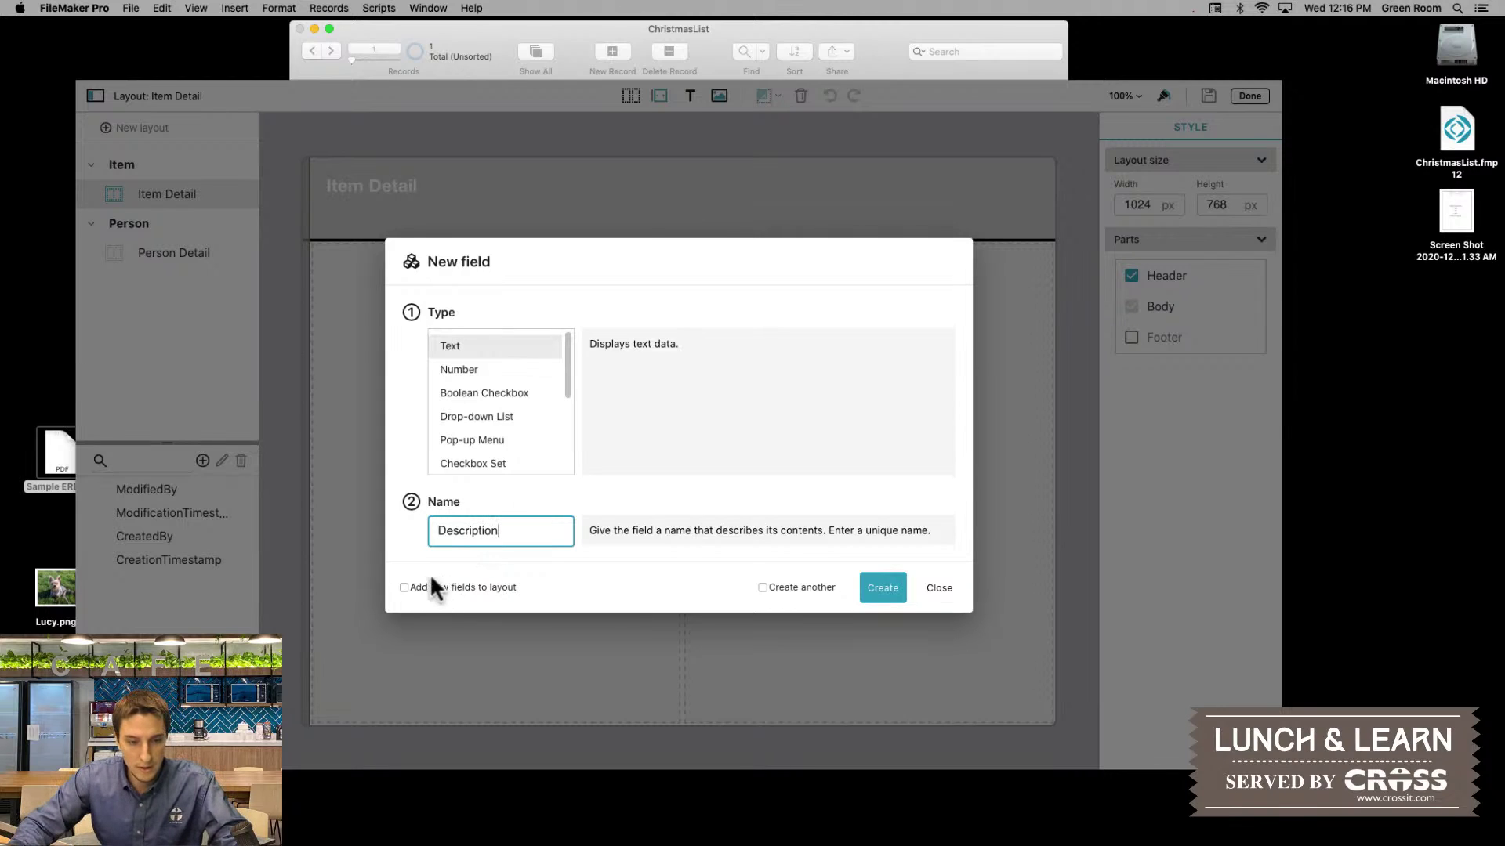
{"action": "left_click", "coordinate": [403, 587]}
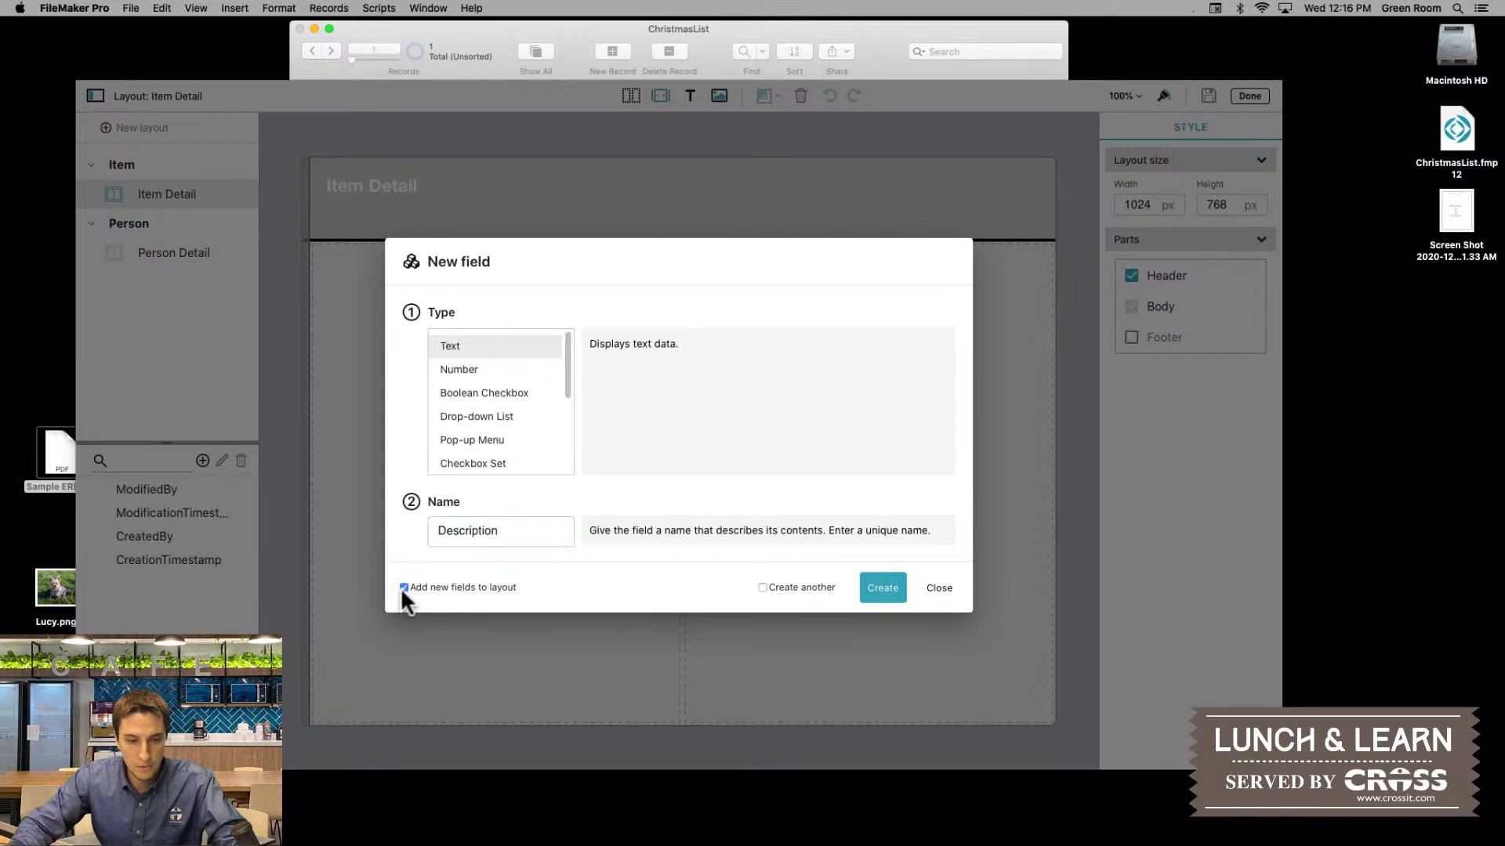
{"action": "left_click", "coordinate": [763, 588]}
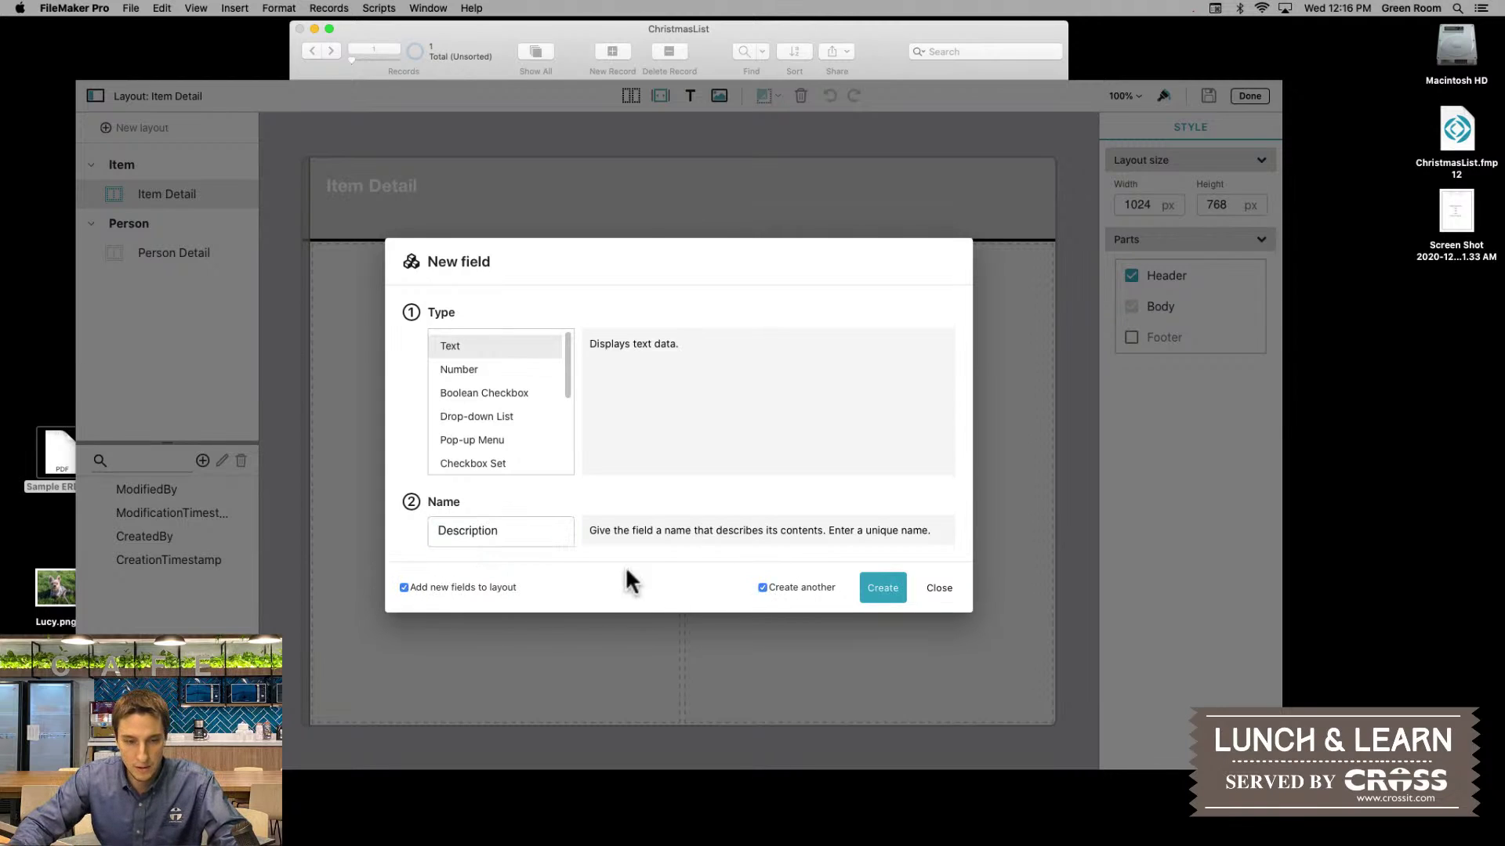
{"action": "left_click", "coordinate": [883, 592]}
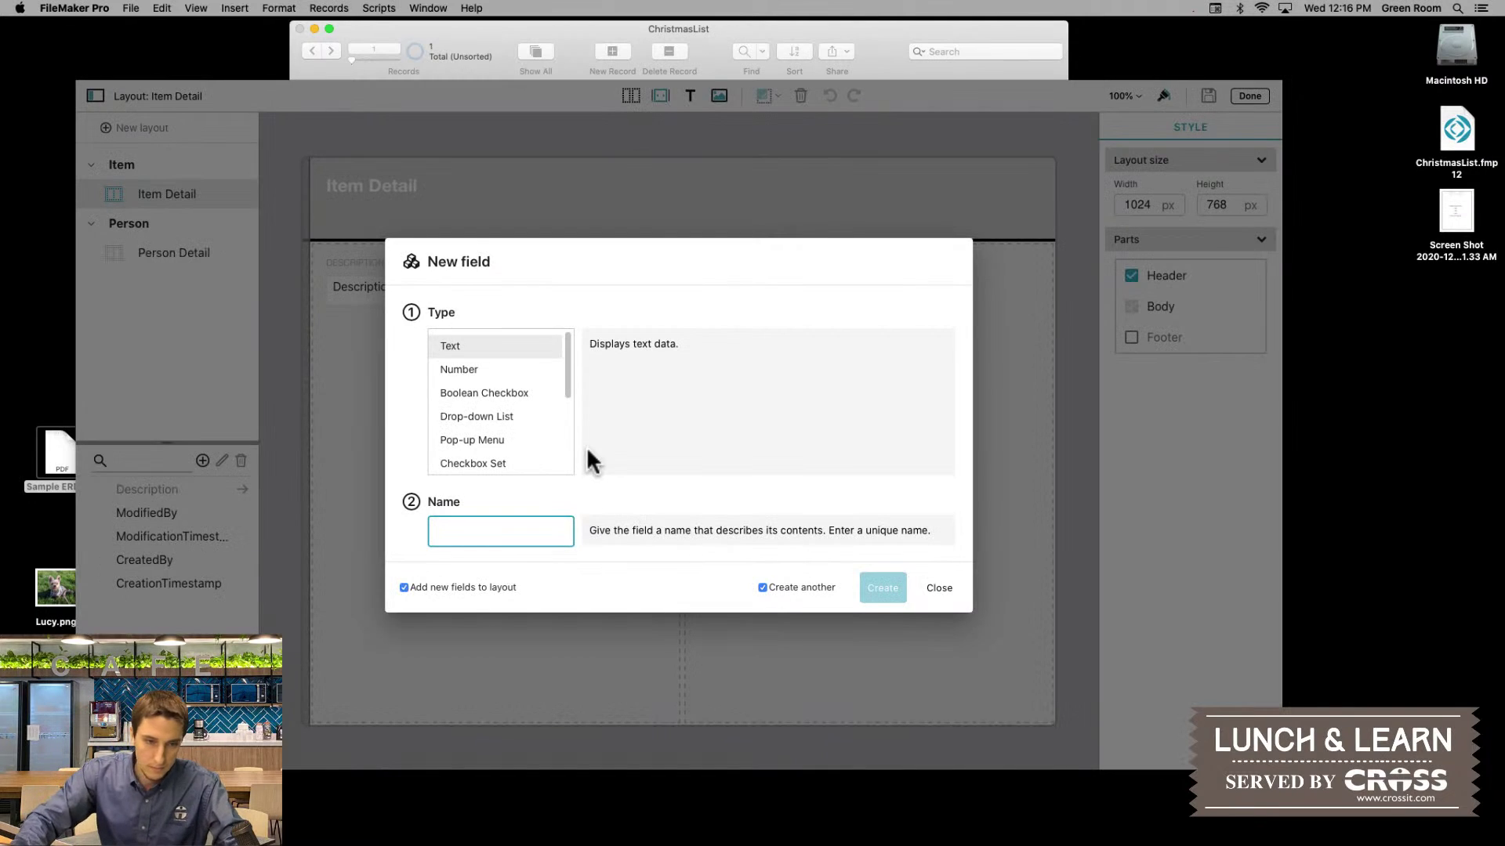
- Add a Cost number field: thousands separator, highlighted negatives, 2 decimals, $ symbol, $-1234 notation
{"action": "left_click", "coordinate": [508, 373]}
{"action": "left_click", "coordinate": [499, 457]}
{"action": "type", "text": "Cost"}
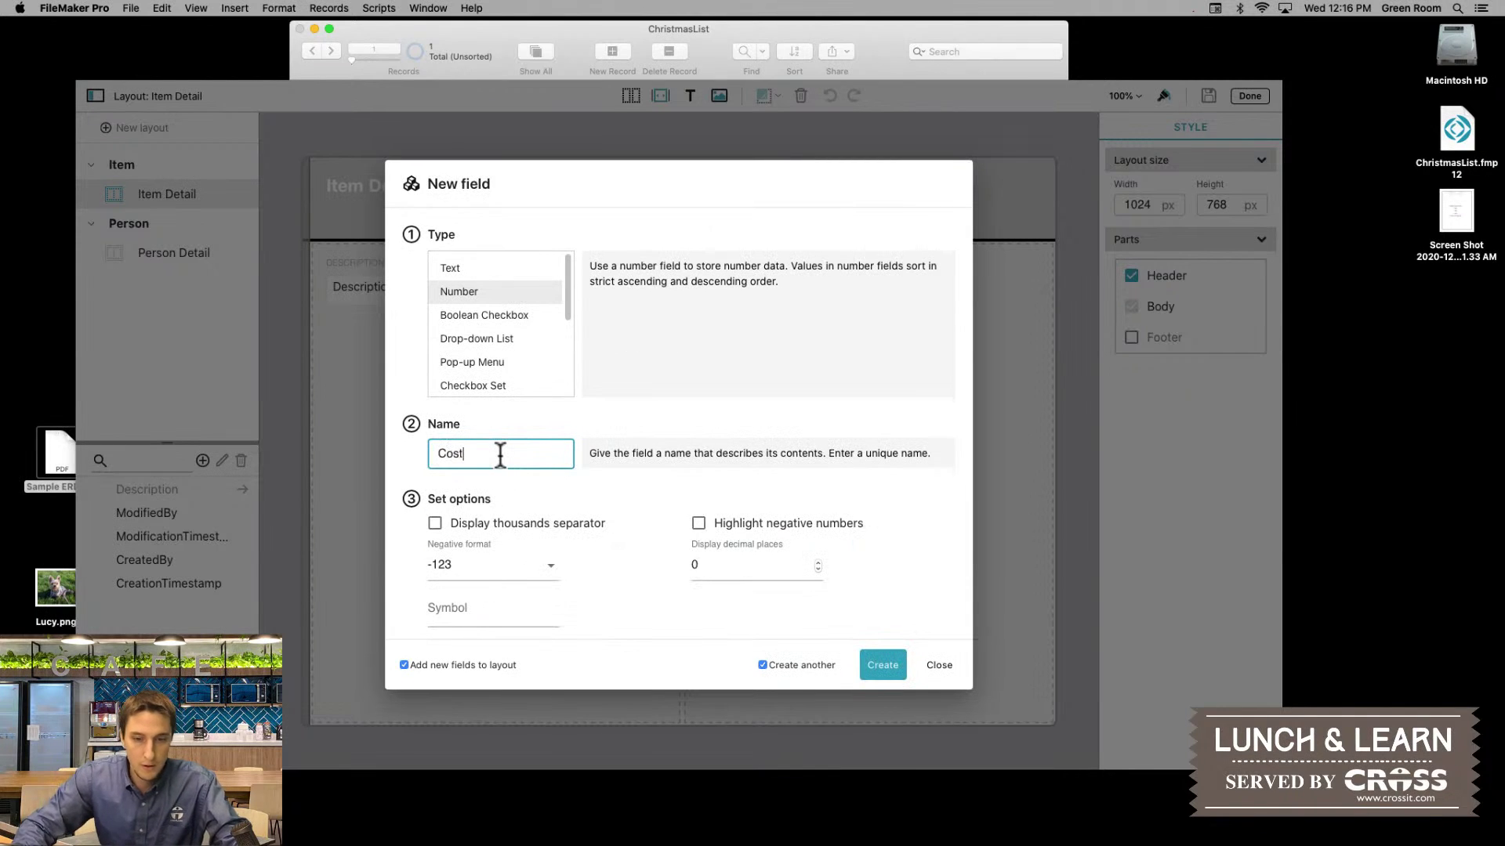
{"action": "left_click", "coordinate": [698, 523]}
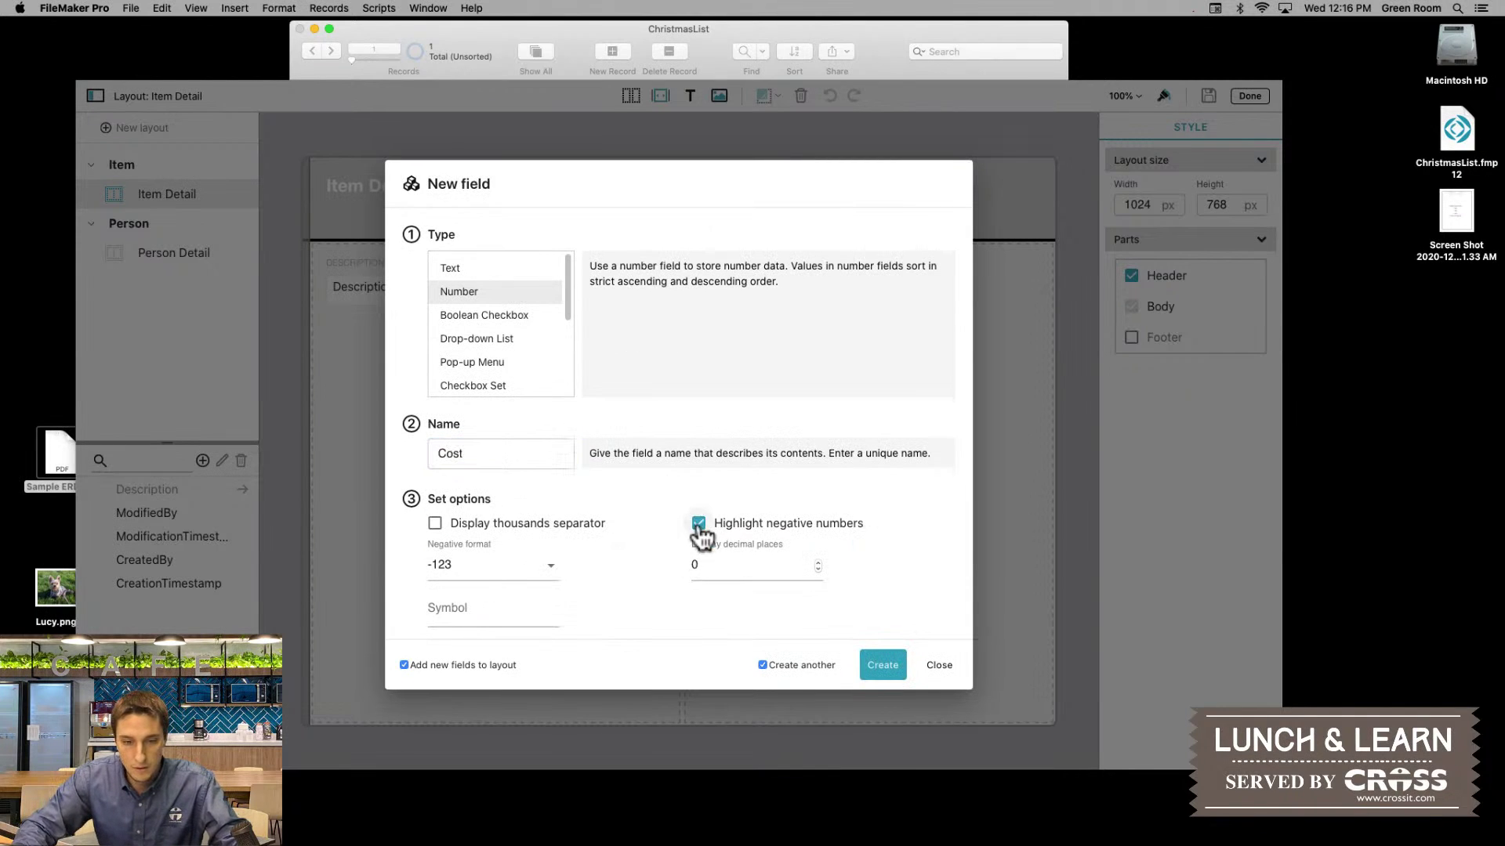
{"action": "left_click", "coordinate": [435, 523]}
{"action": "left_click", "coordinate": [817, 561]}
{"action": "left_click", "coordinate": [817, 561]}
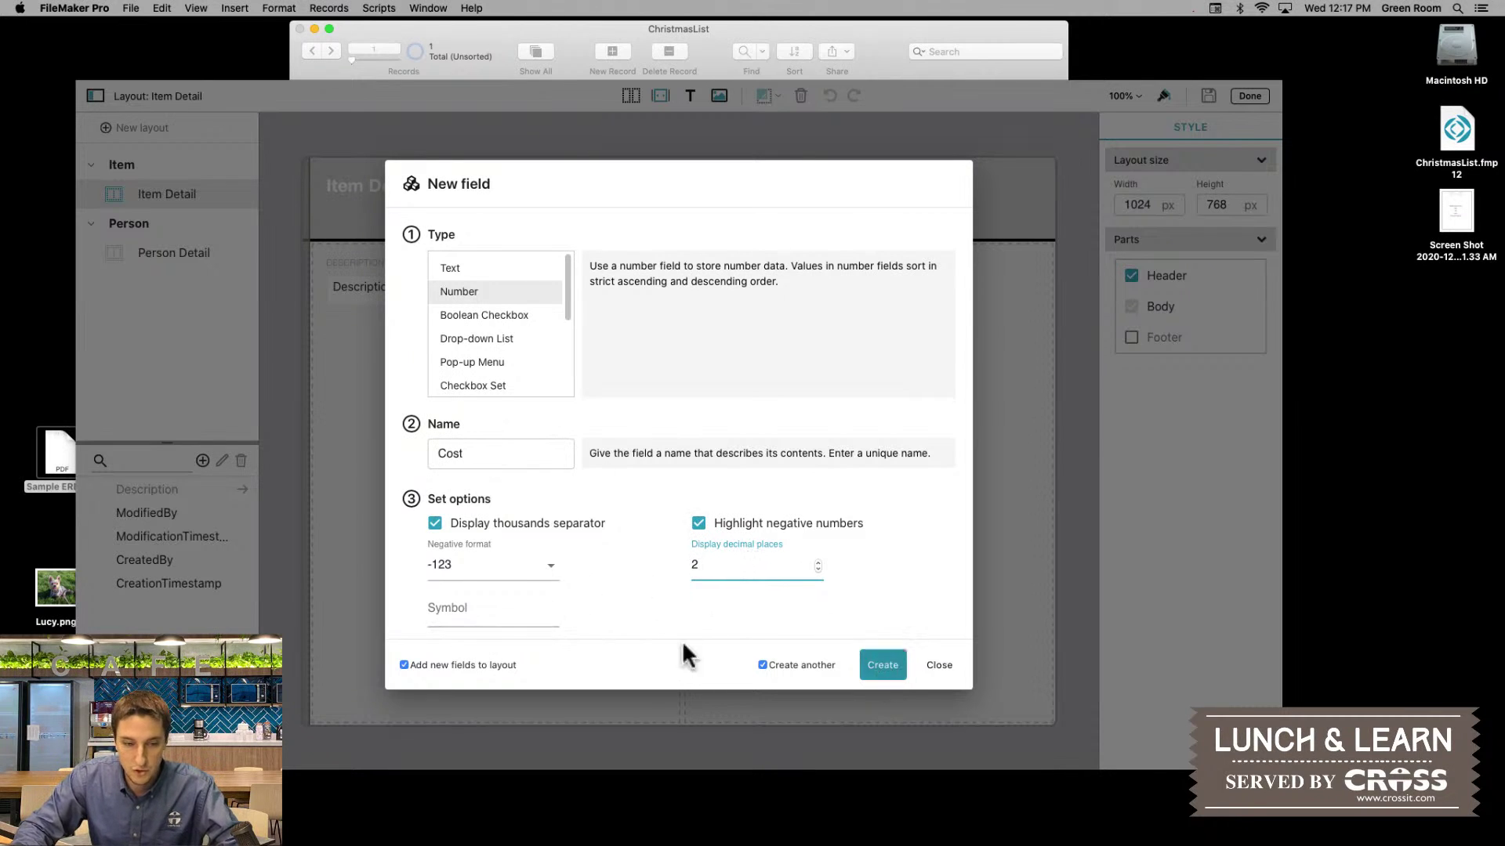
{"action": "left_click", "coordinate": [490, 615]}
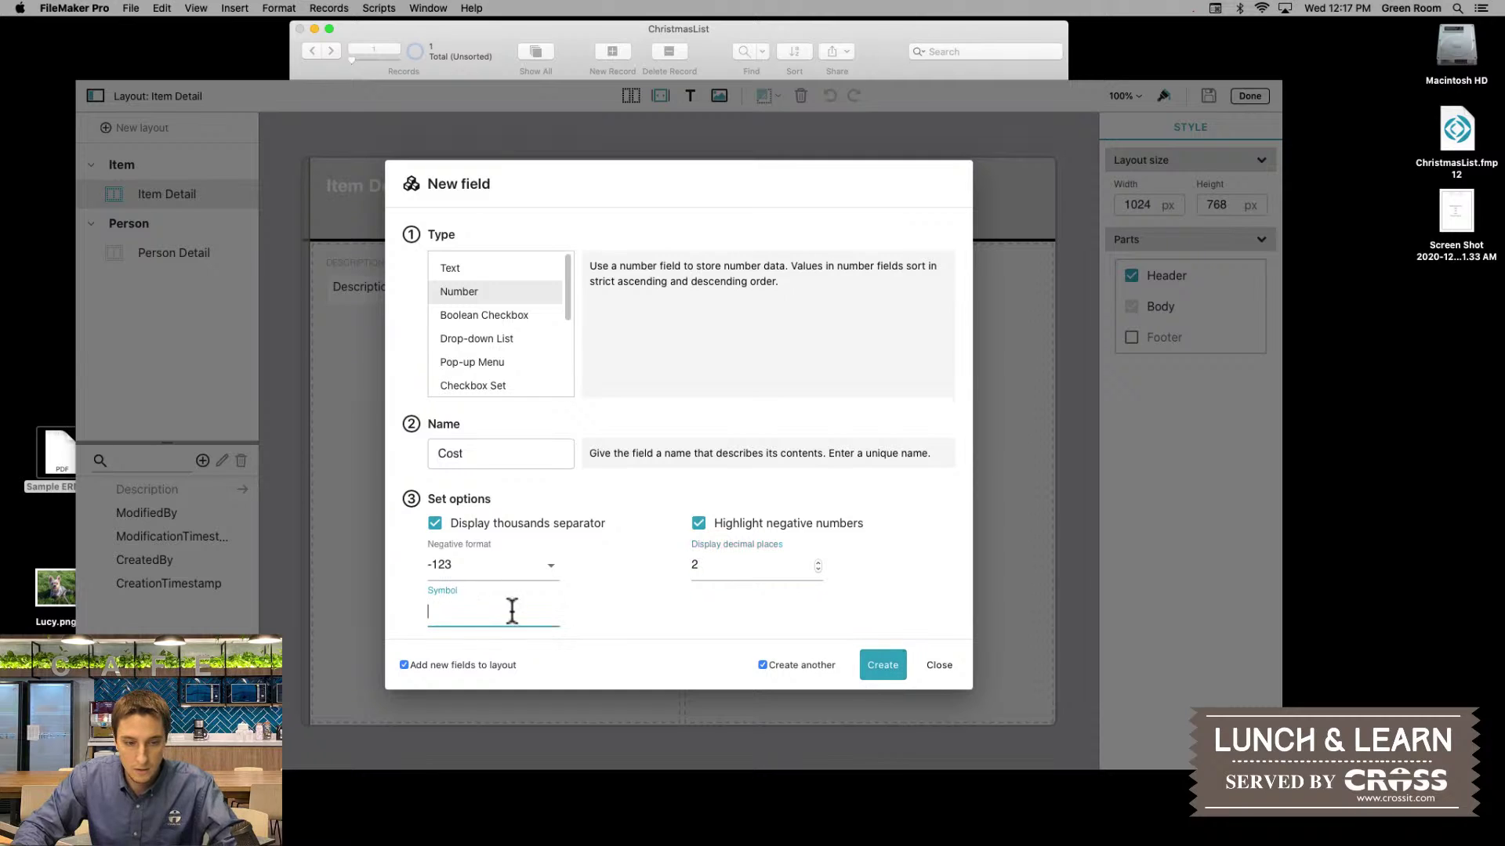
{"action": "type", "text": "$"}
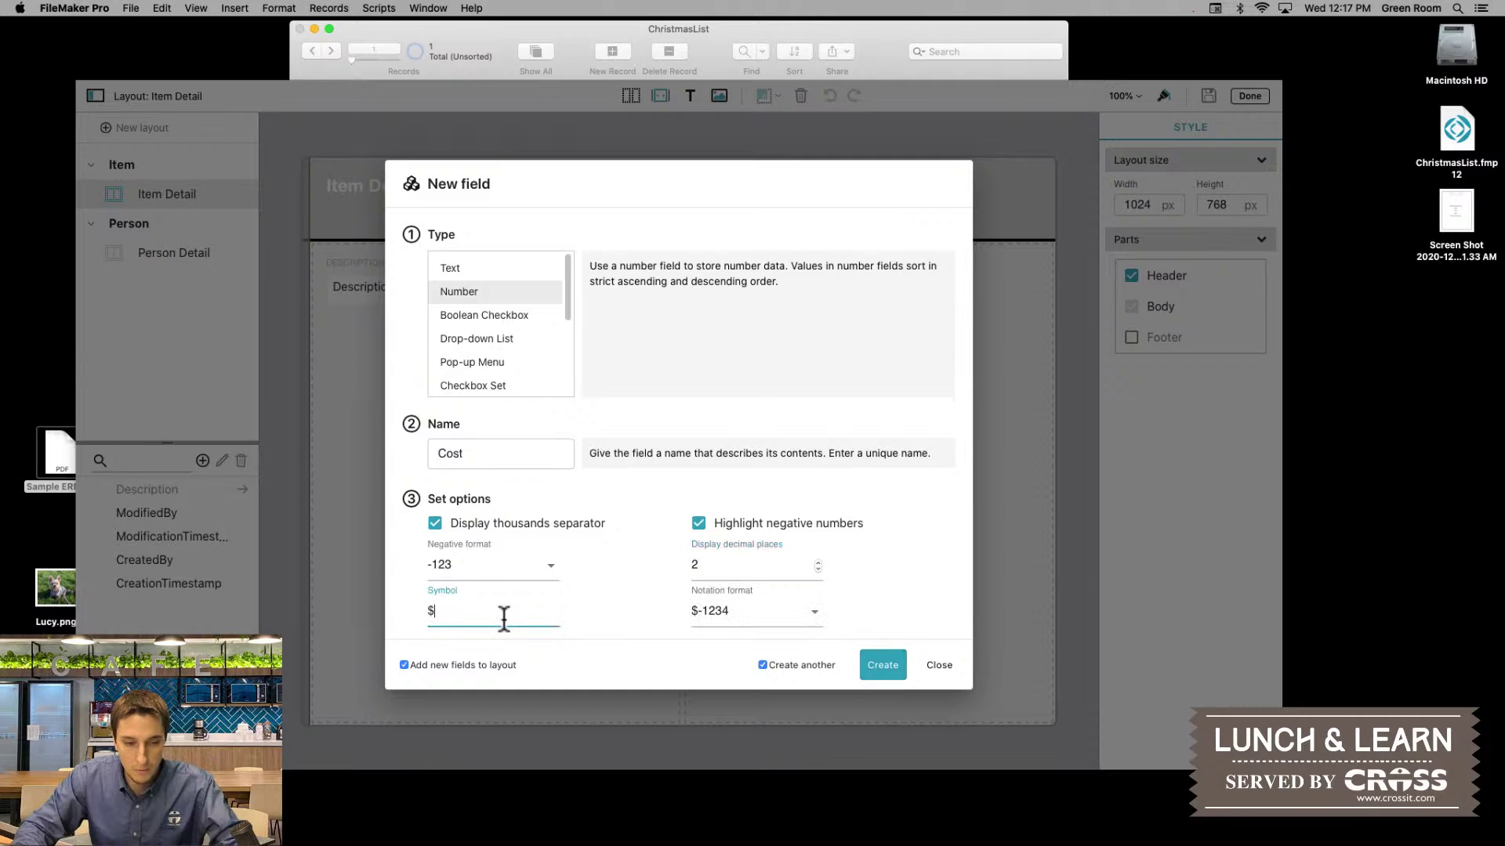
{"action": "left_click", "coordinate": [815, 619]}
{"action": "left_click", "coordinate": [764, 614]}
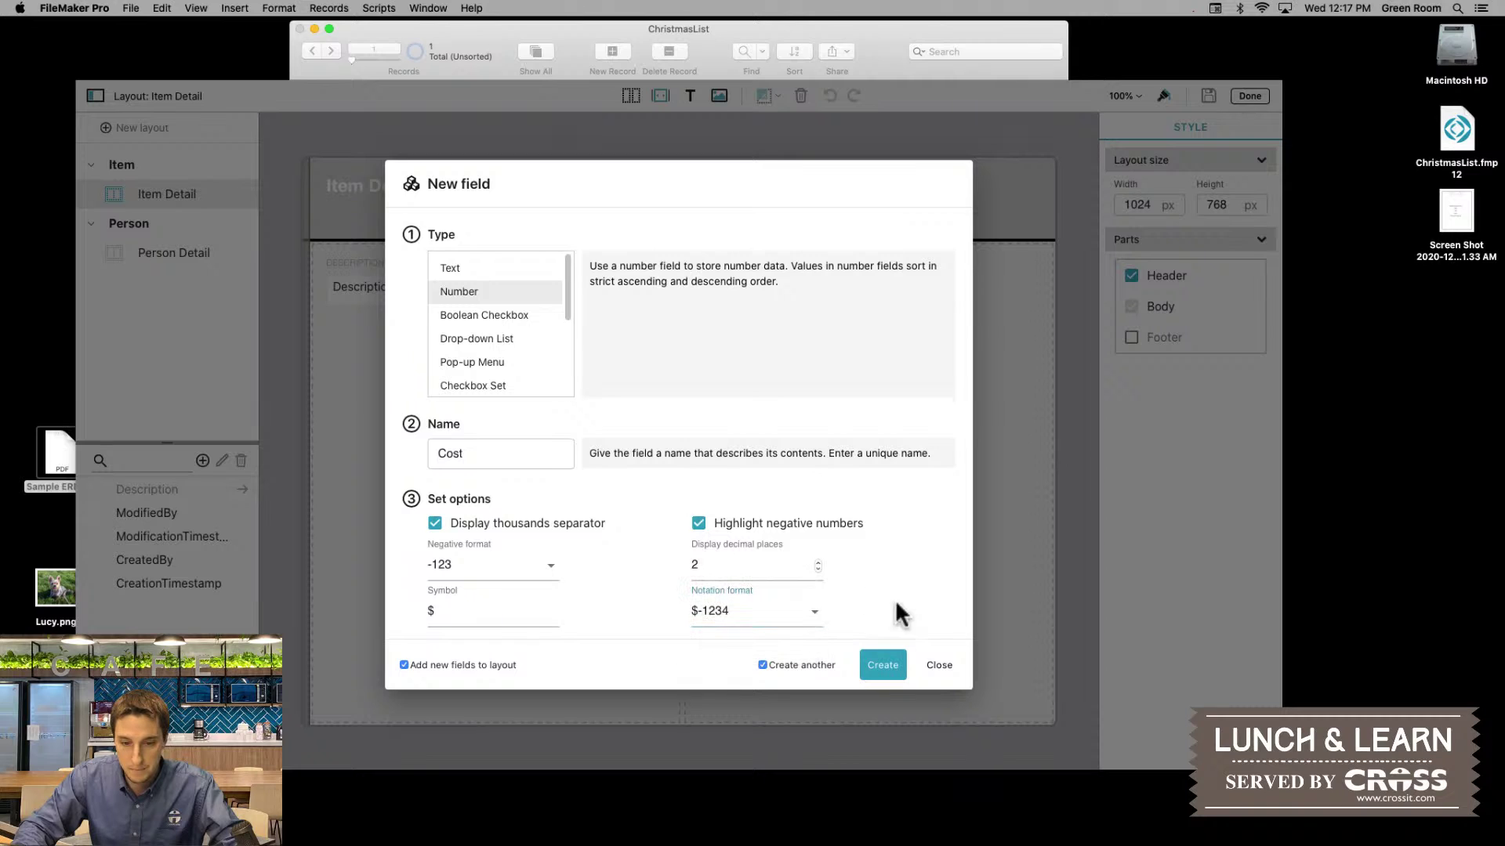
{"action": "left_click", "coordinate": [881, 666]}
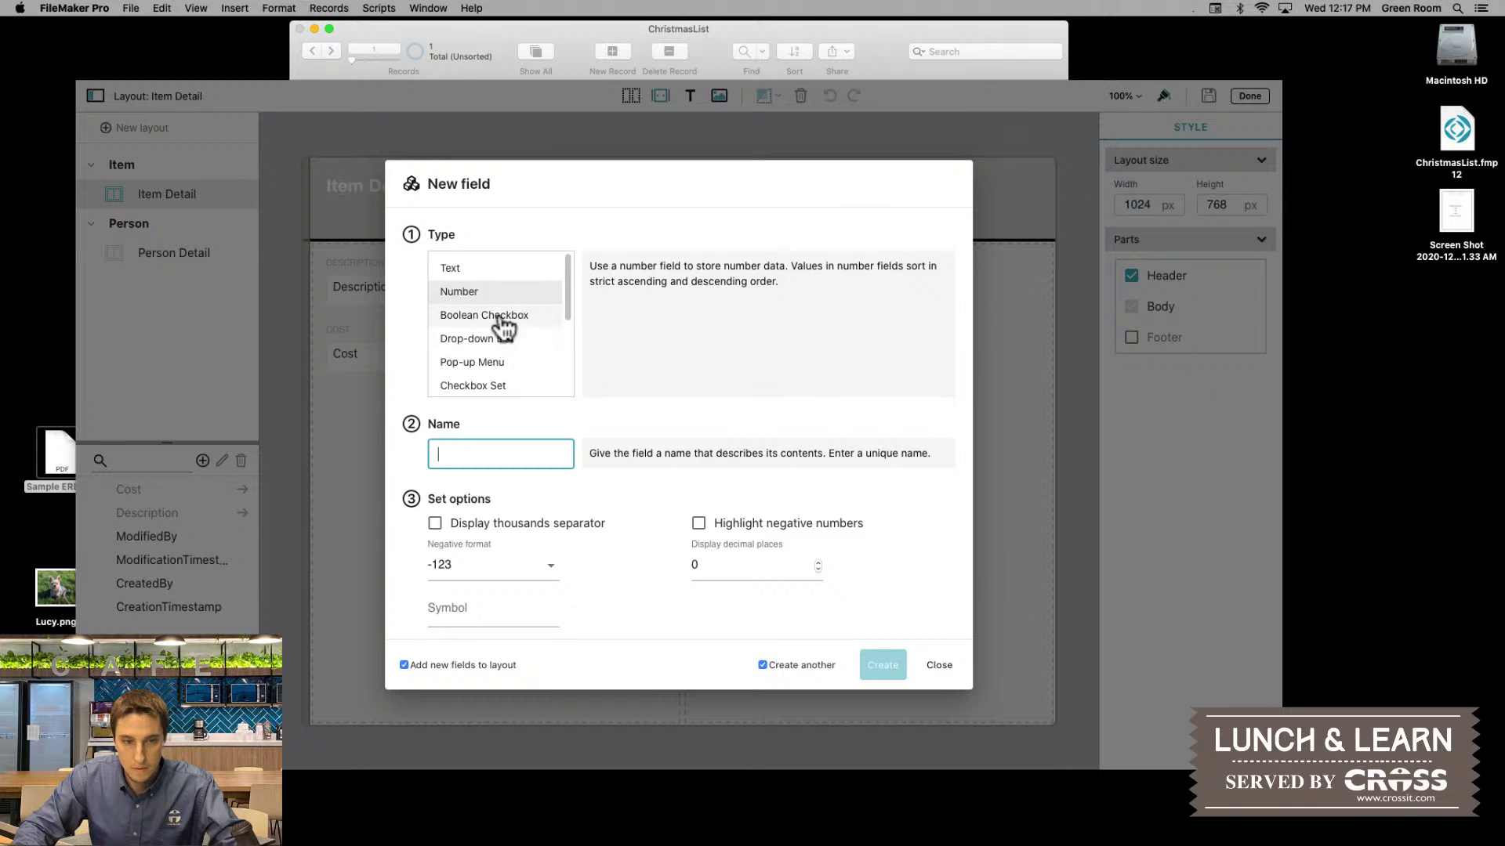
- Add a Boolean Checkbox field named Purchased
{"action": "left_click", "coordinate": [498, 316]}
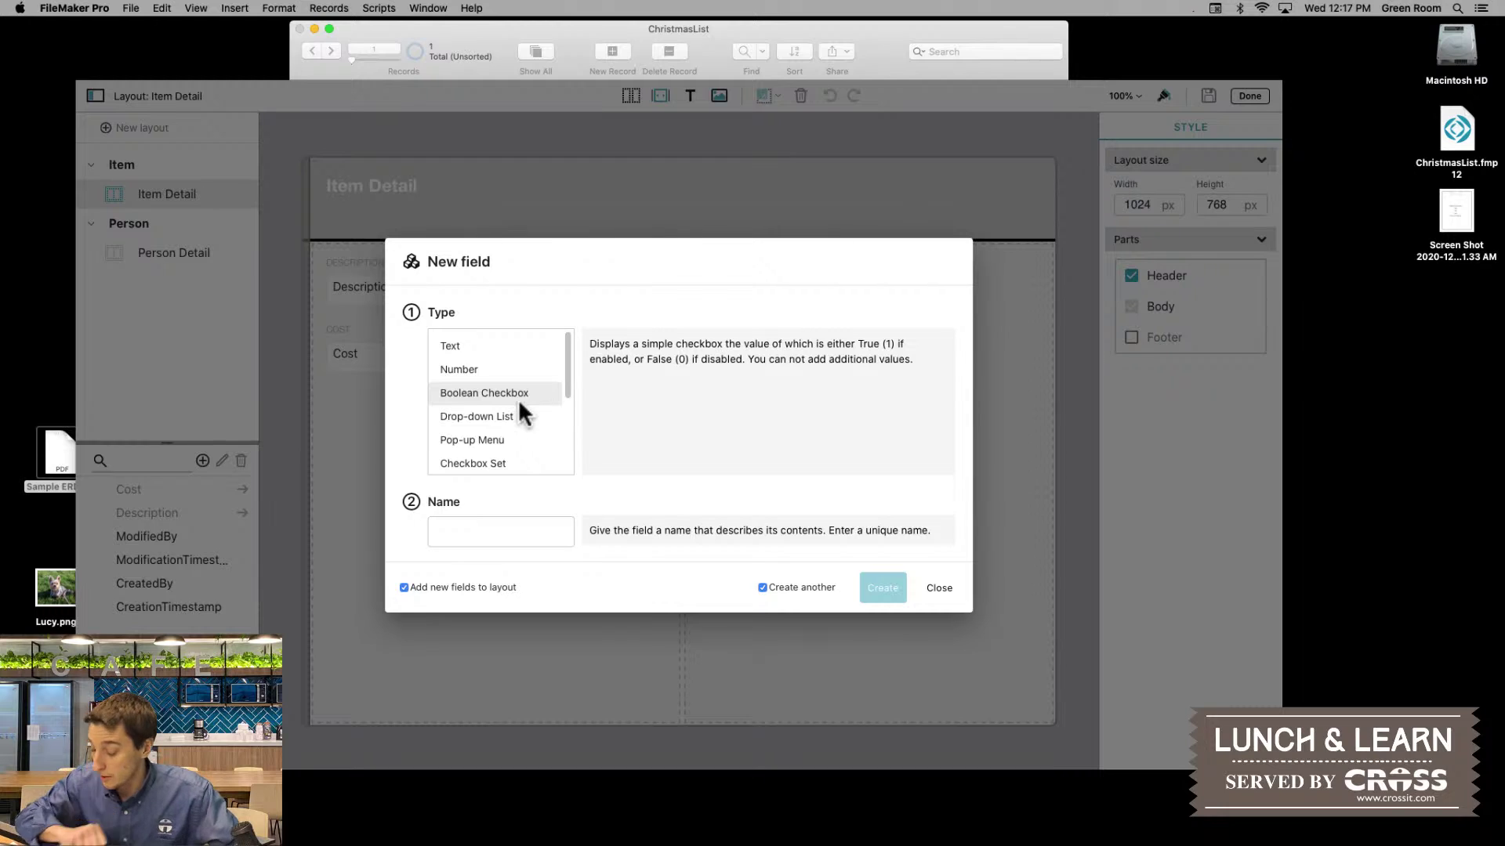
{"action": "left_click", "coordinate": [505, 531]}
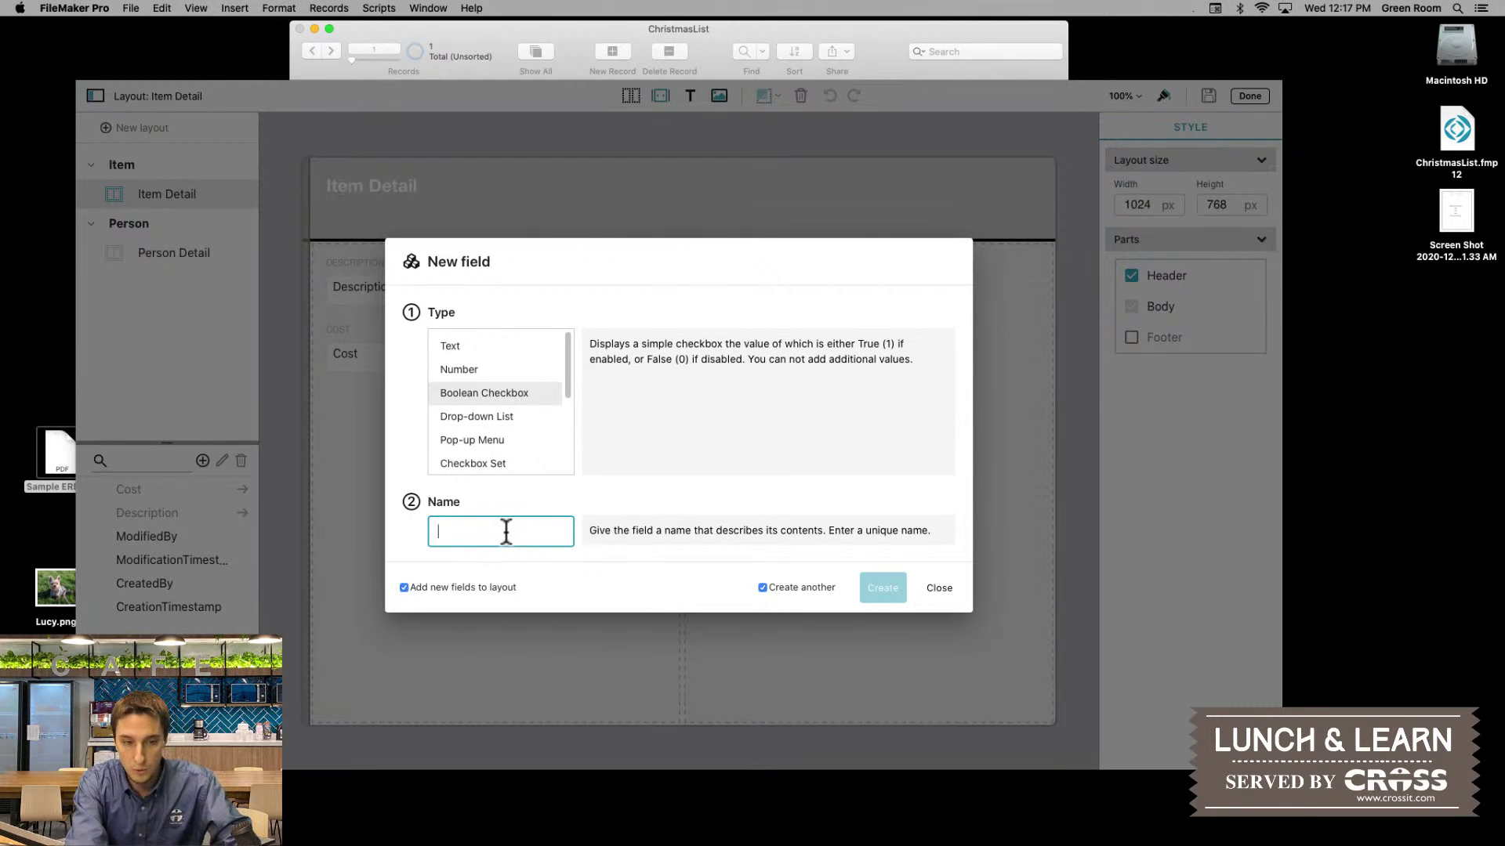
{"action": "type", "text": "Purchased"}
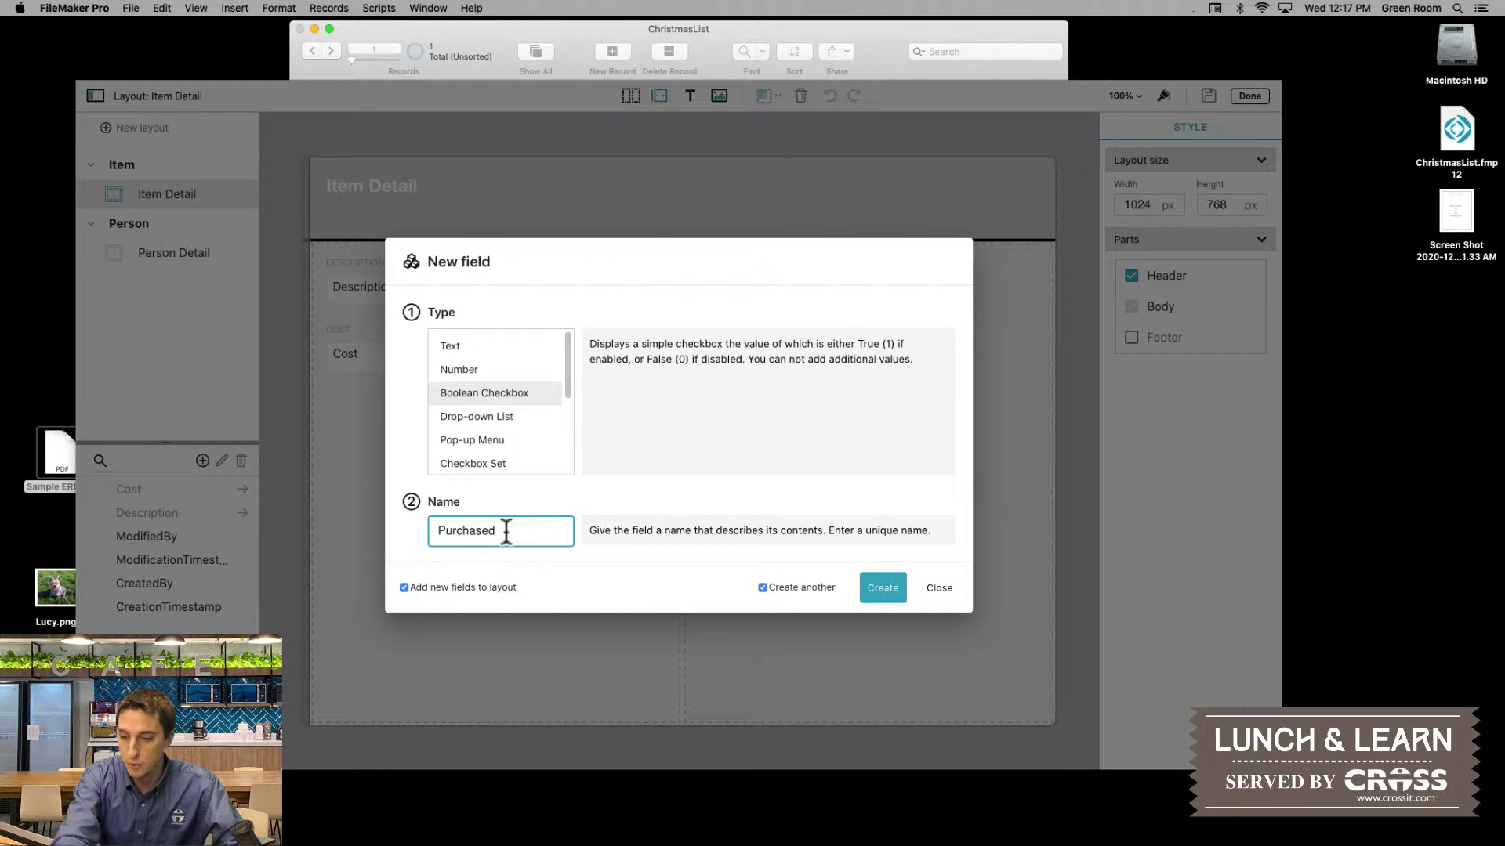
{"action": "left_click", "coordinate": [882, 580]}
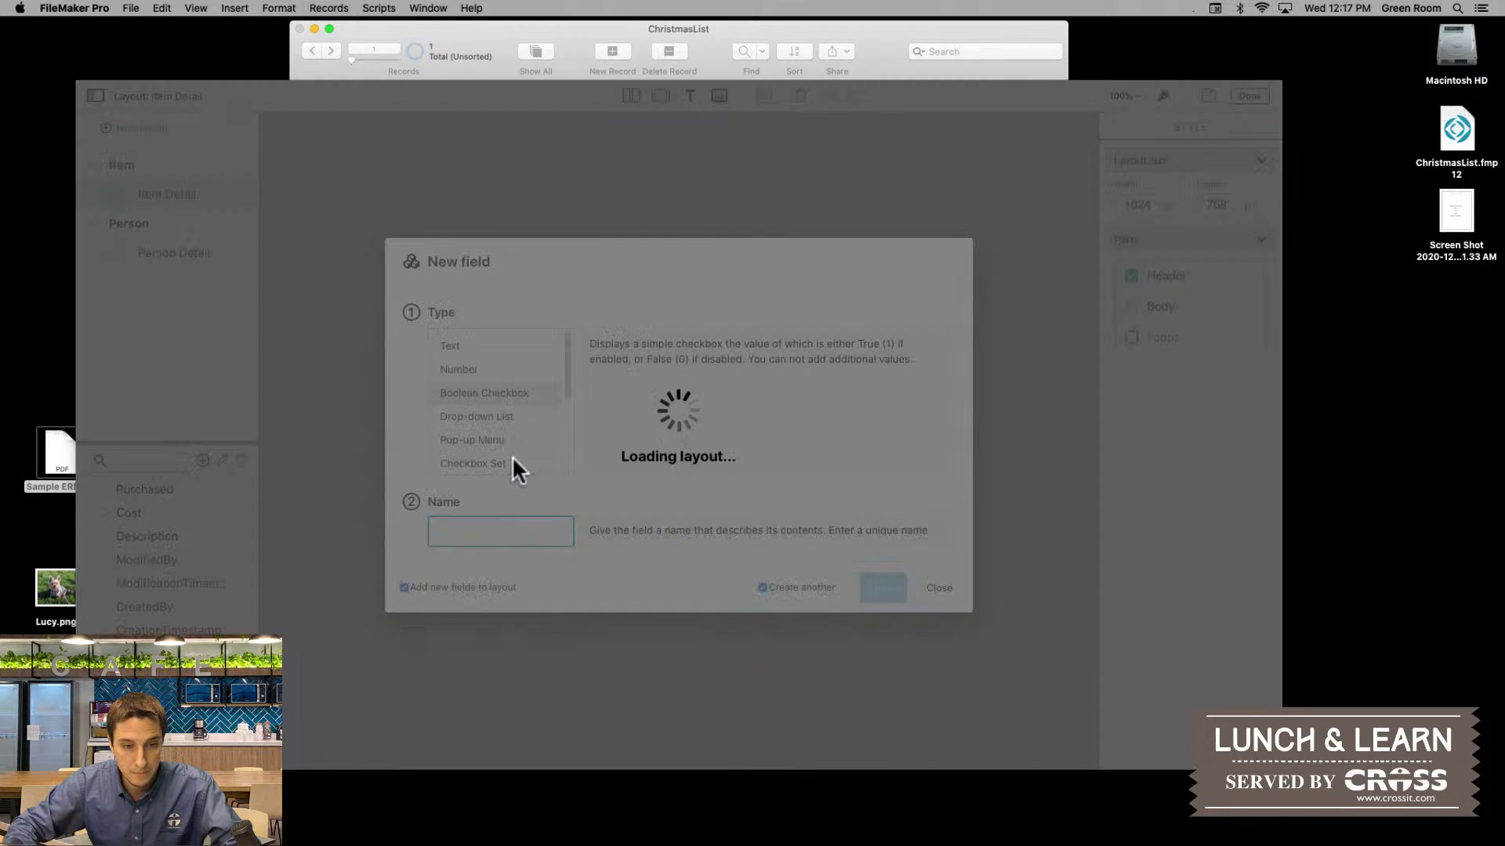
- Add a Container field named Photo
{"action": "scroll", "coordinate": [516, 445], "scroll_direction": "down", "scroll_amount": 3}
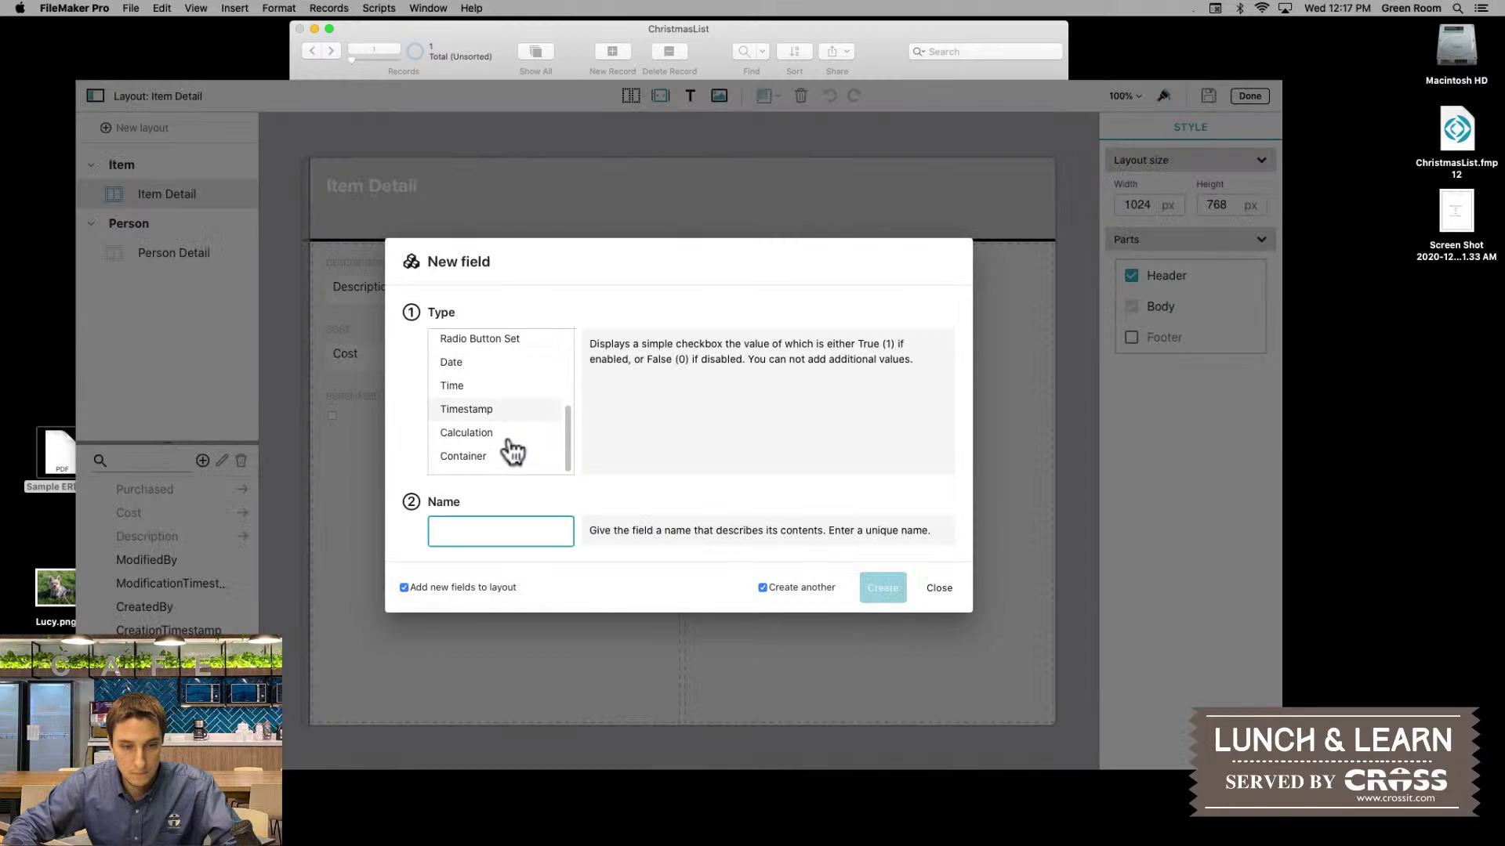
{"action": "left_click", "coordinate": [498, 456]}
{"action": "left_click", "coordinate": [488, 533]}
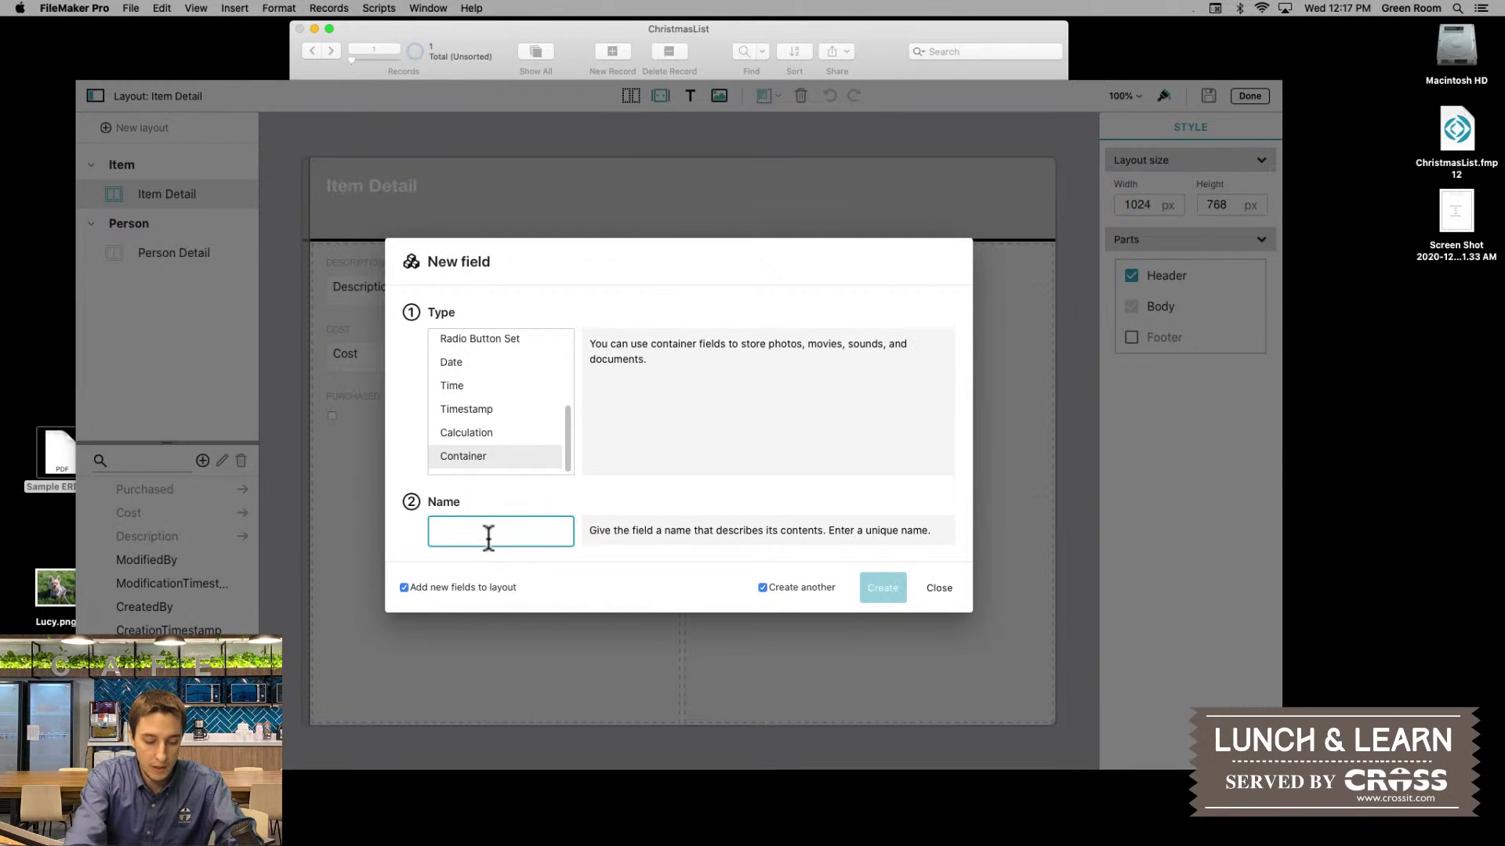
{"action": "type", "text": "Photo"}
{"action": "left_click", "coordinate": [875, 590]}
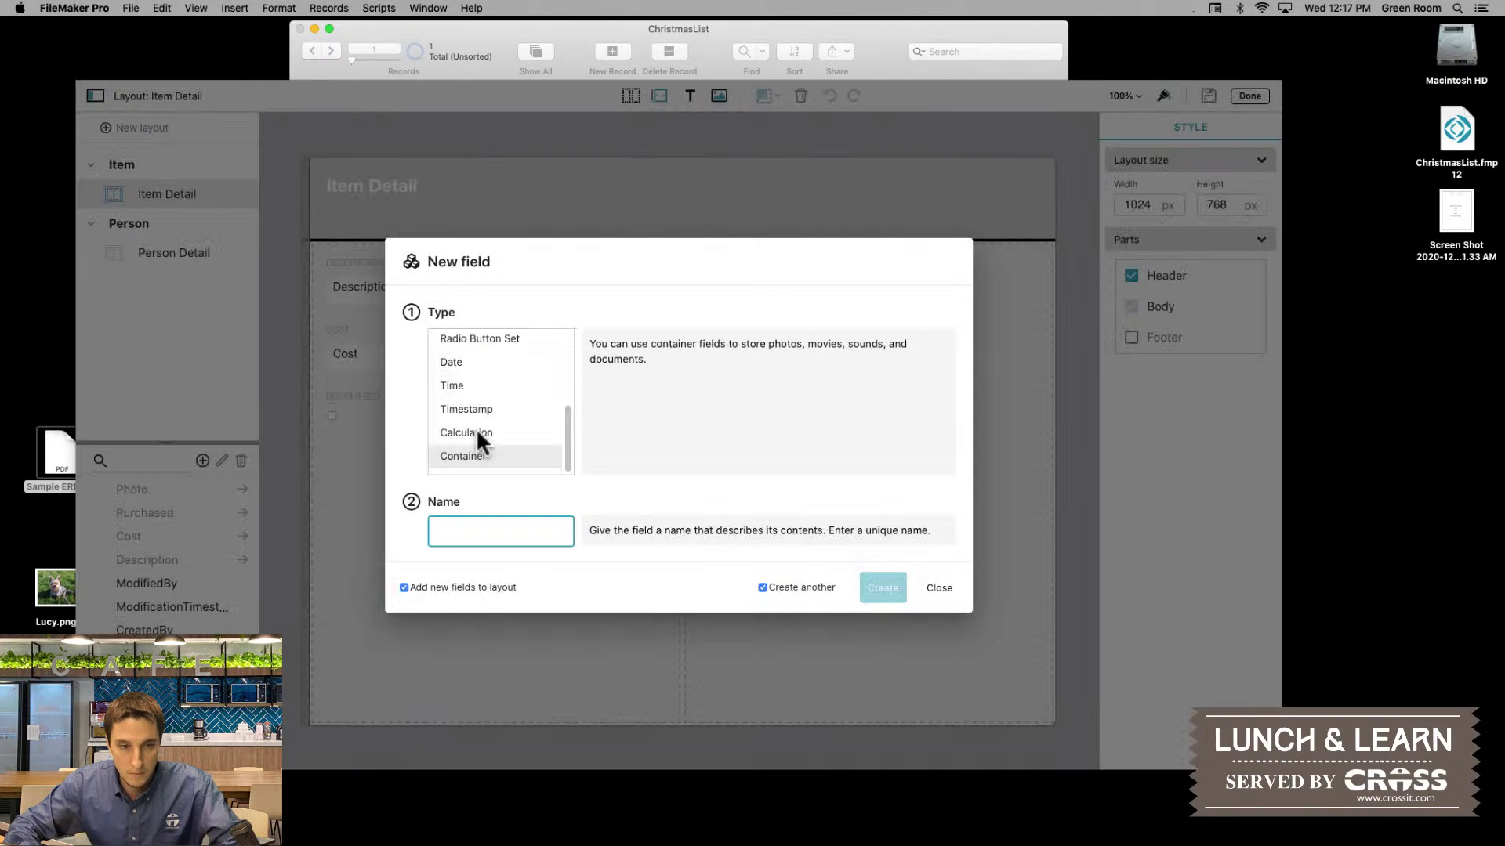
{"action": "scroll", "coordinate": [477, 428], "scroll_direction": "up", "scroll_amount": 5}
- Add a Person_ForeignKey text field and close the New field dialog
{"action": "left_click", "coordinate": [471, 348]}
{"action": "left_click", "coordinate": [490, 535]}
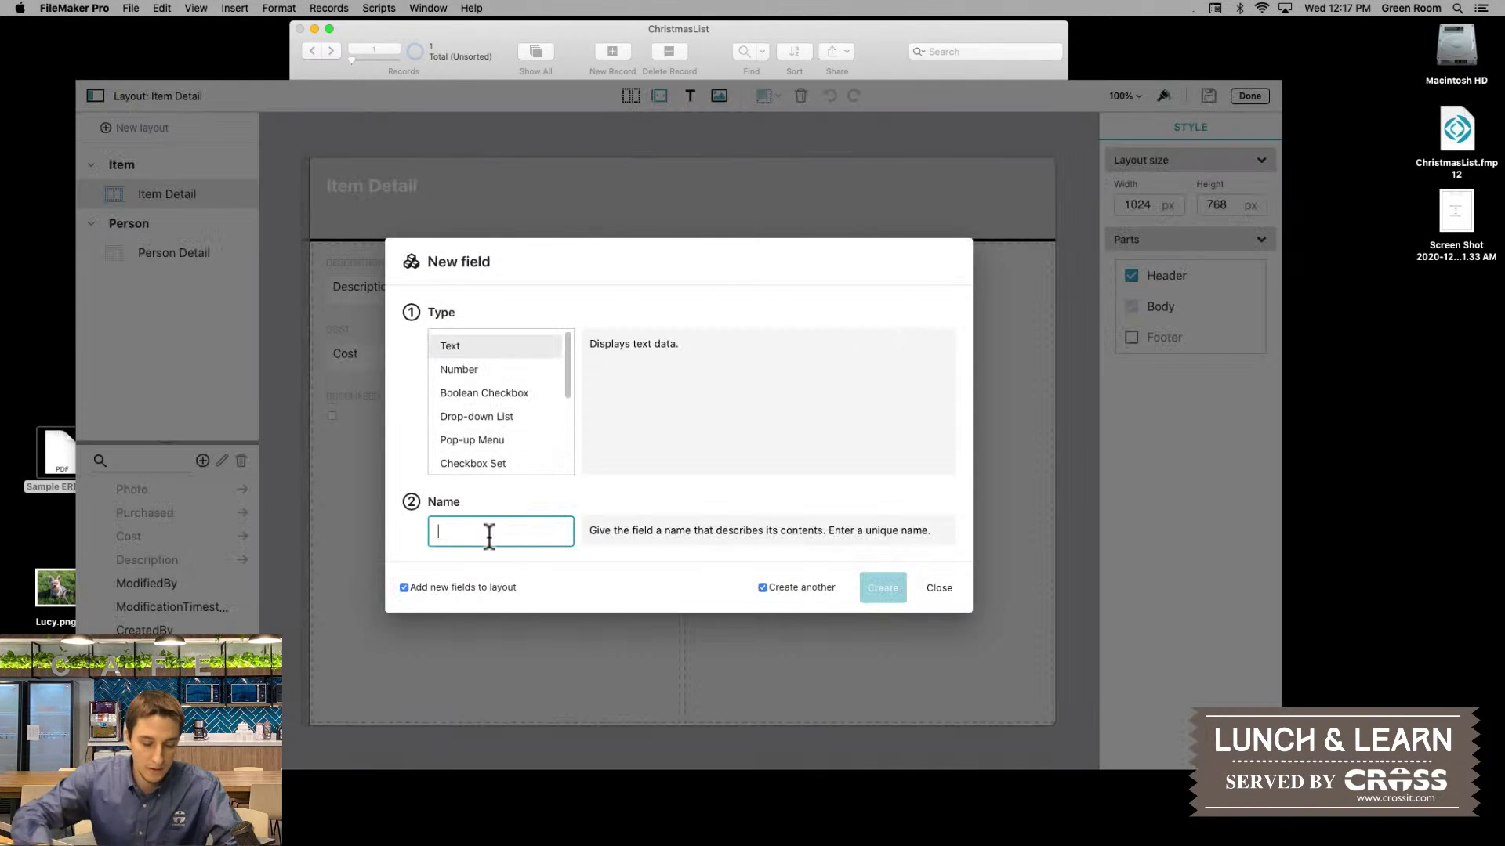
{"action": "type", "text": "_P"}
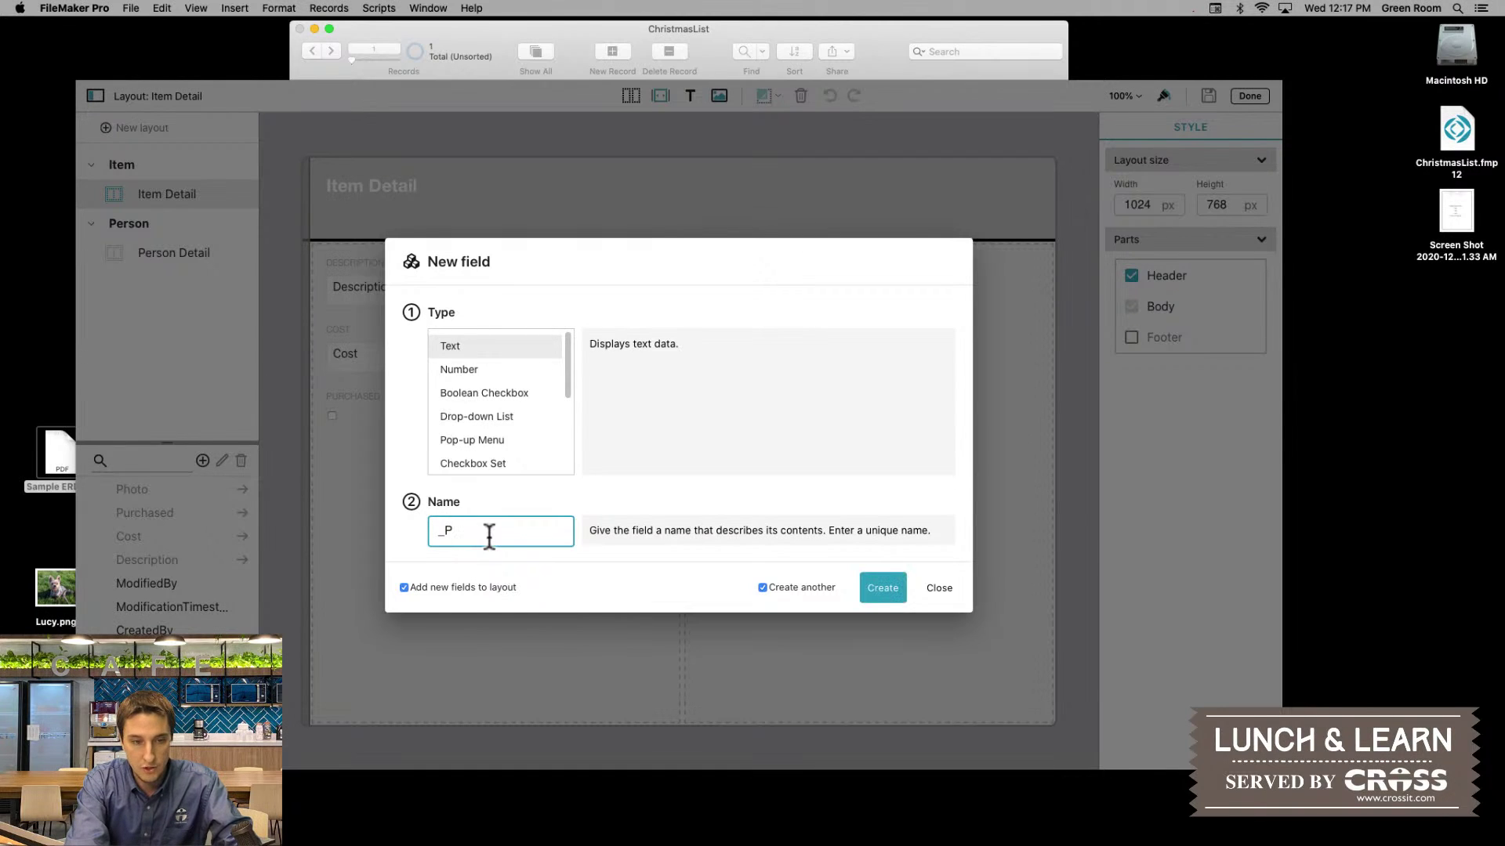
{"action": "key", "text": "BackSpace"}
{"action": "key", "text": "BackSpace"}
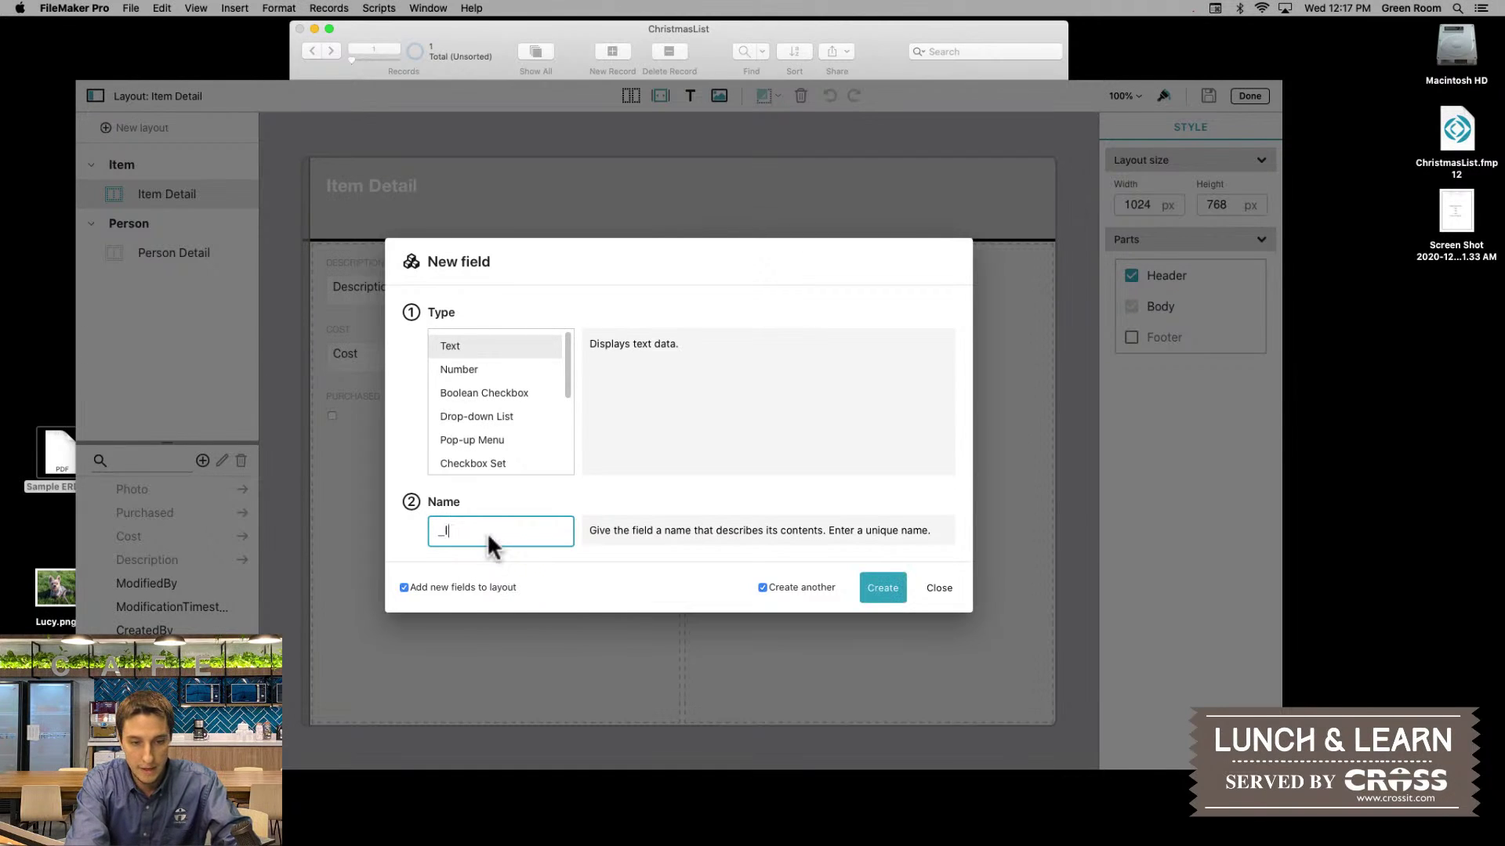
{"action": "type", "text": "Ite"}
{"action": "key", "text": "BackSpace"}
{"action": "key", "text": "BackSpace"}
{"action": "key", "text": "BackSpace"}
{"action": "type", "text": "Person"}
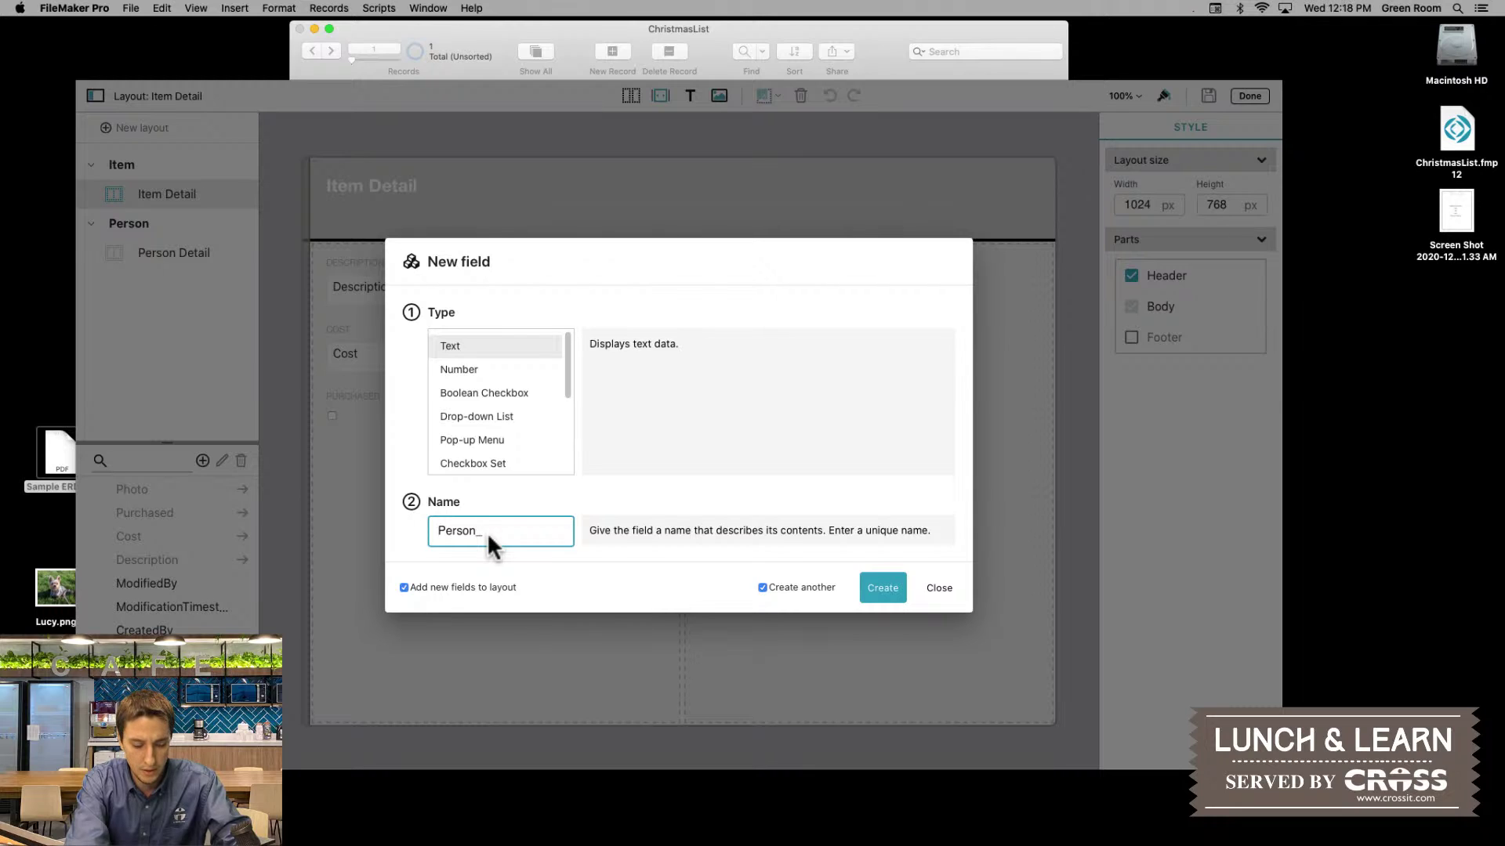
{"action": "type", "text": "_ForeginKe"}
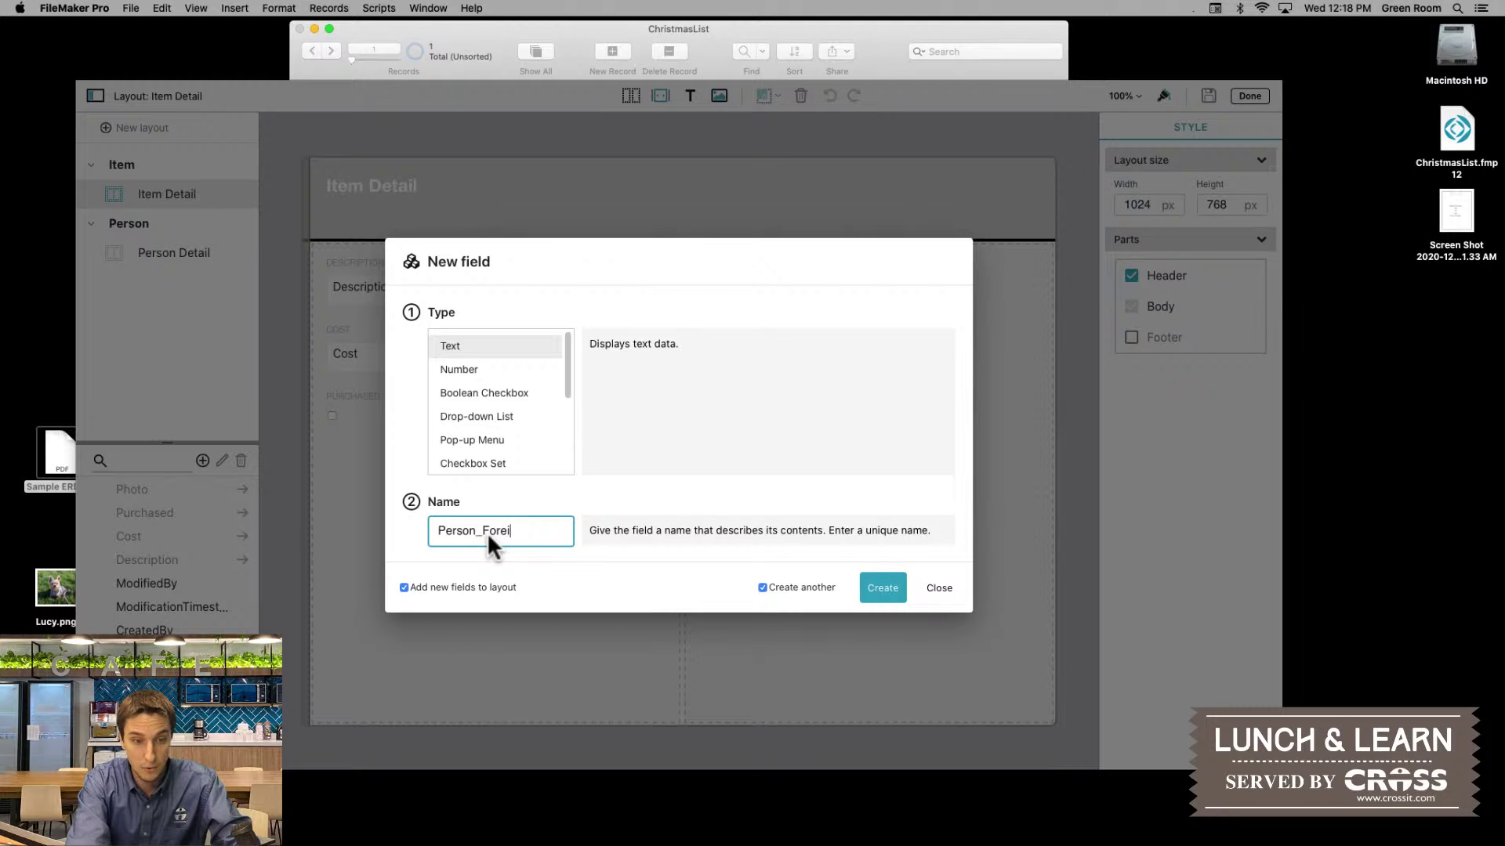
{"action": "type", "text": "Key"}
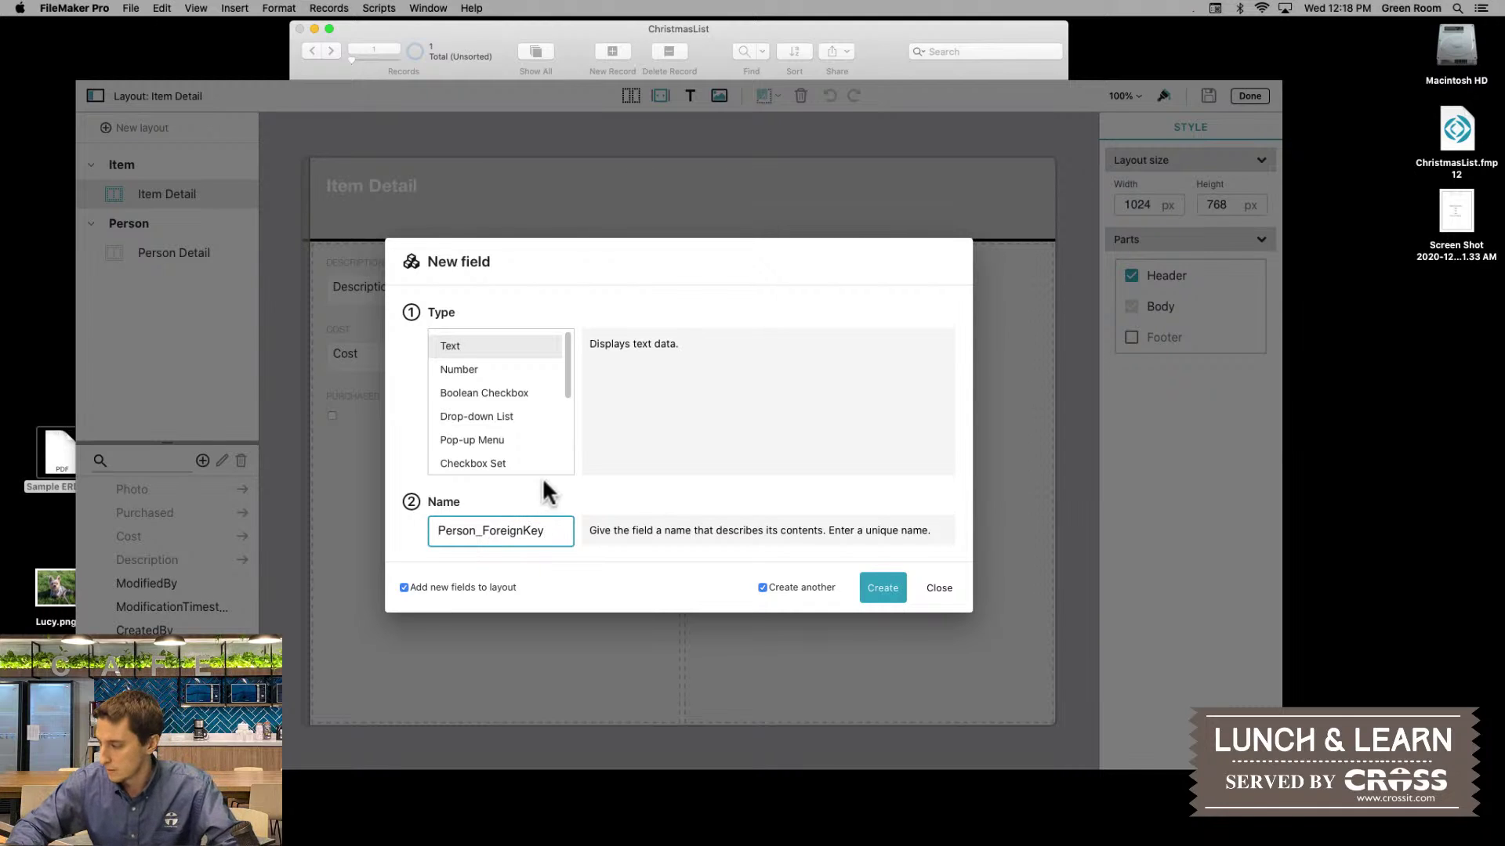
{"action": "left_click", "coordinate": [881, 598]}
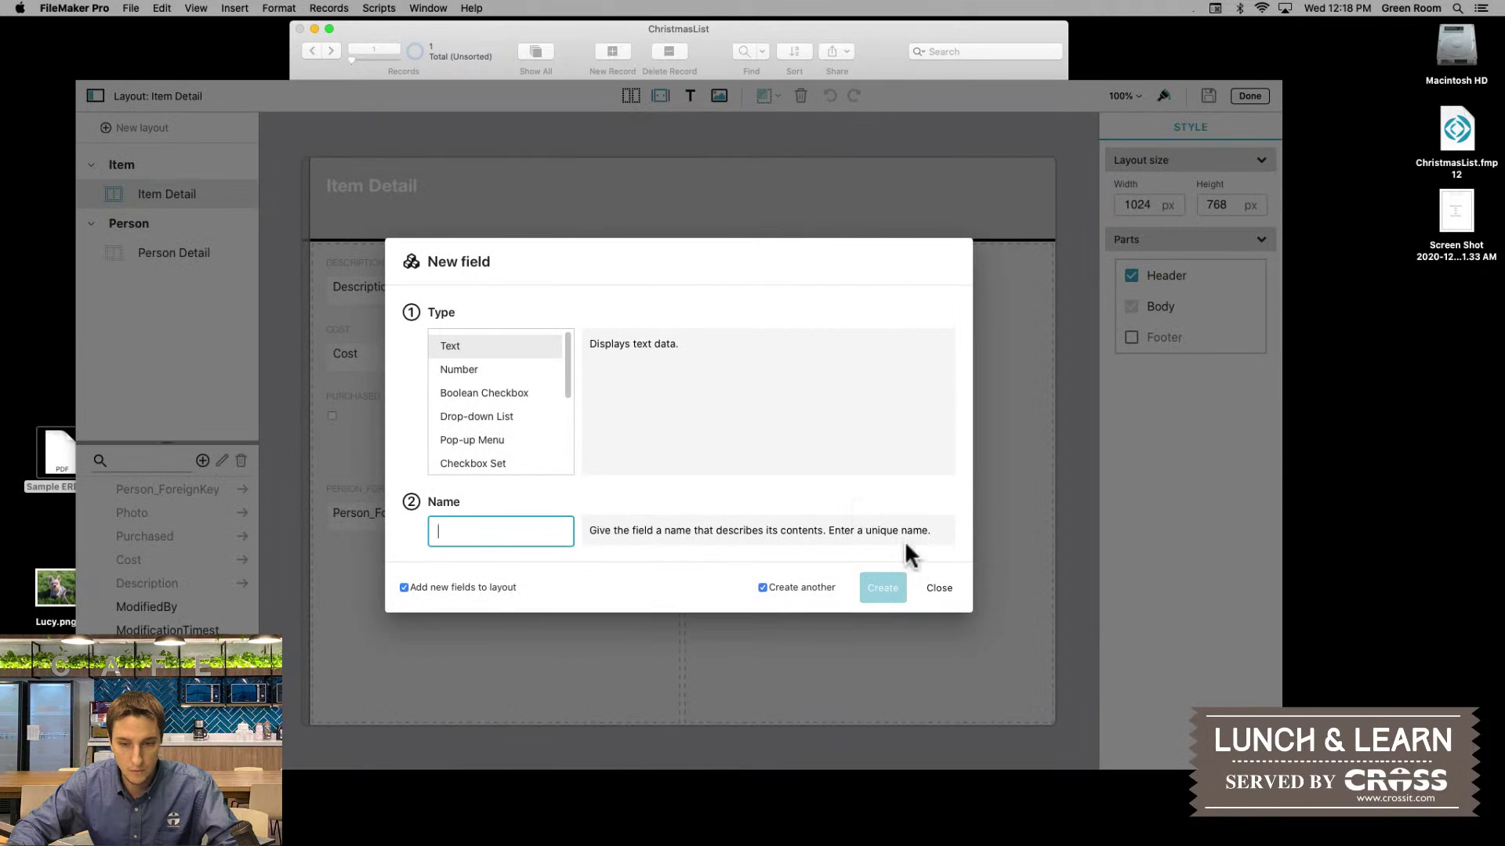
{"action": "left_click", "coordinate": [938, 589]}
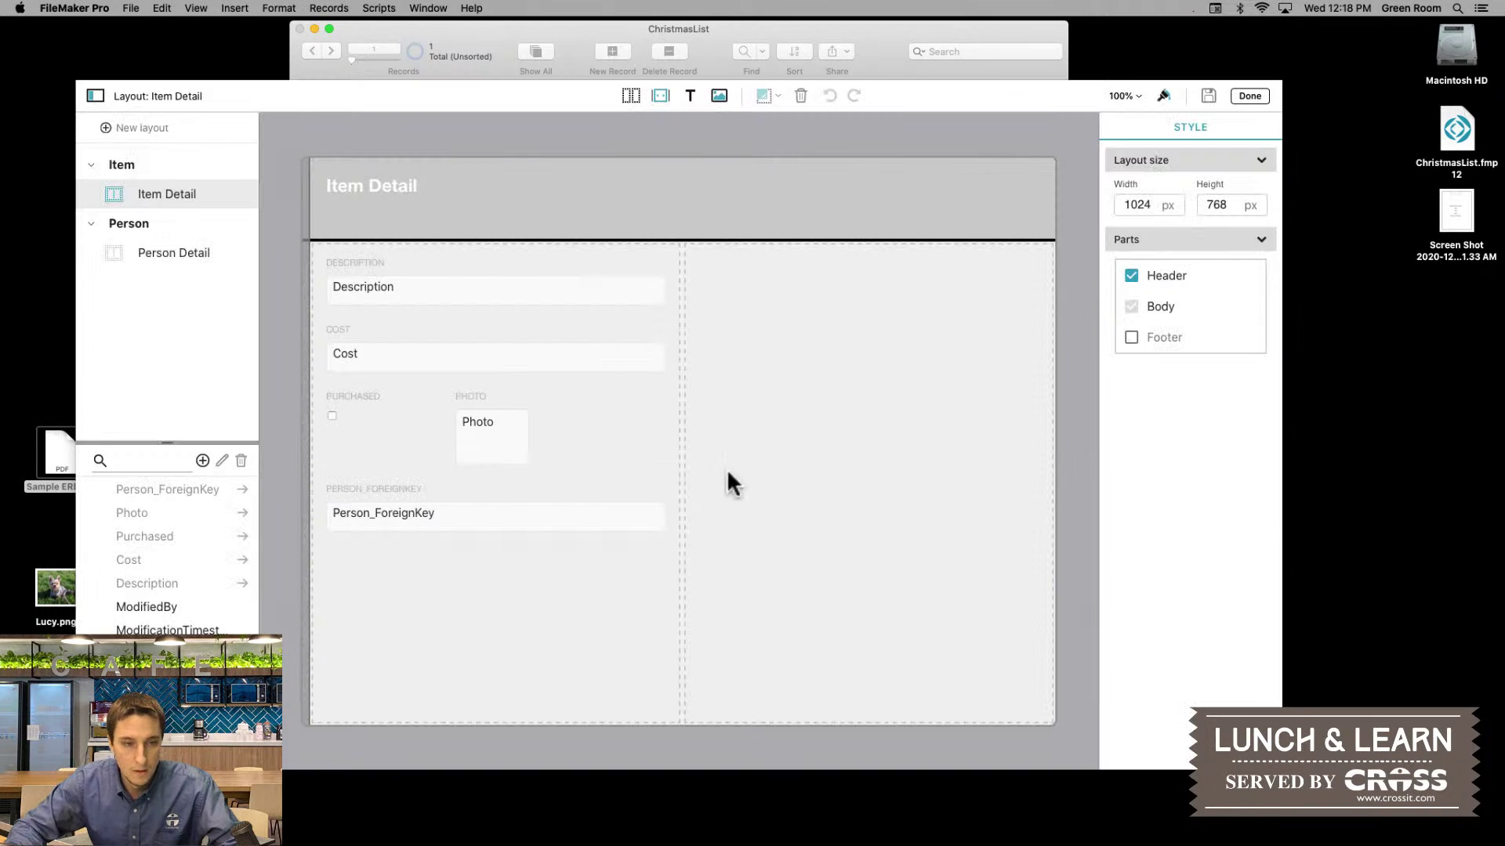
- Select the 100 × 76 px Photo field and review its border, padding and display settings in the inspector
{"action": "left_click", "coordinate": [499, 454]}
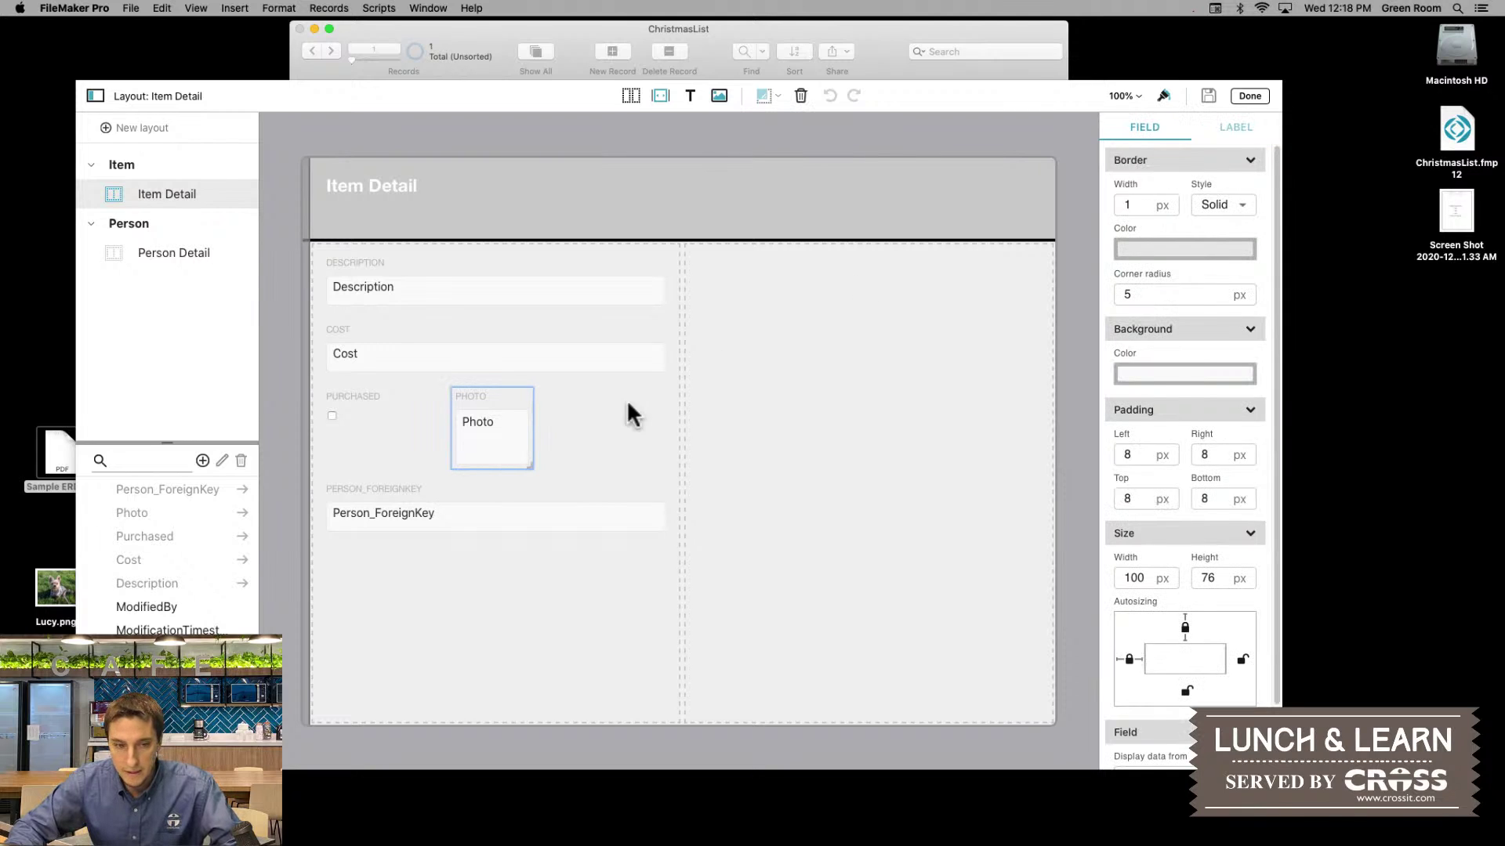
{"action": "left_click", "coordinate": [506, 408]}
{"action": "left_click", "coordinate": [496, 450]}
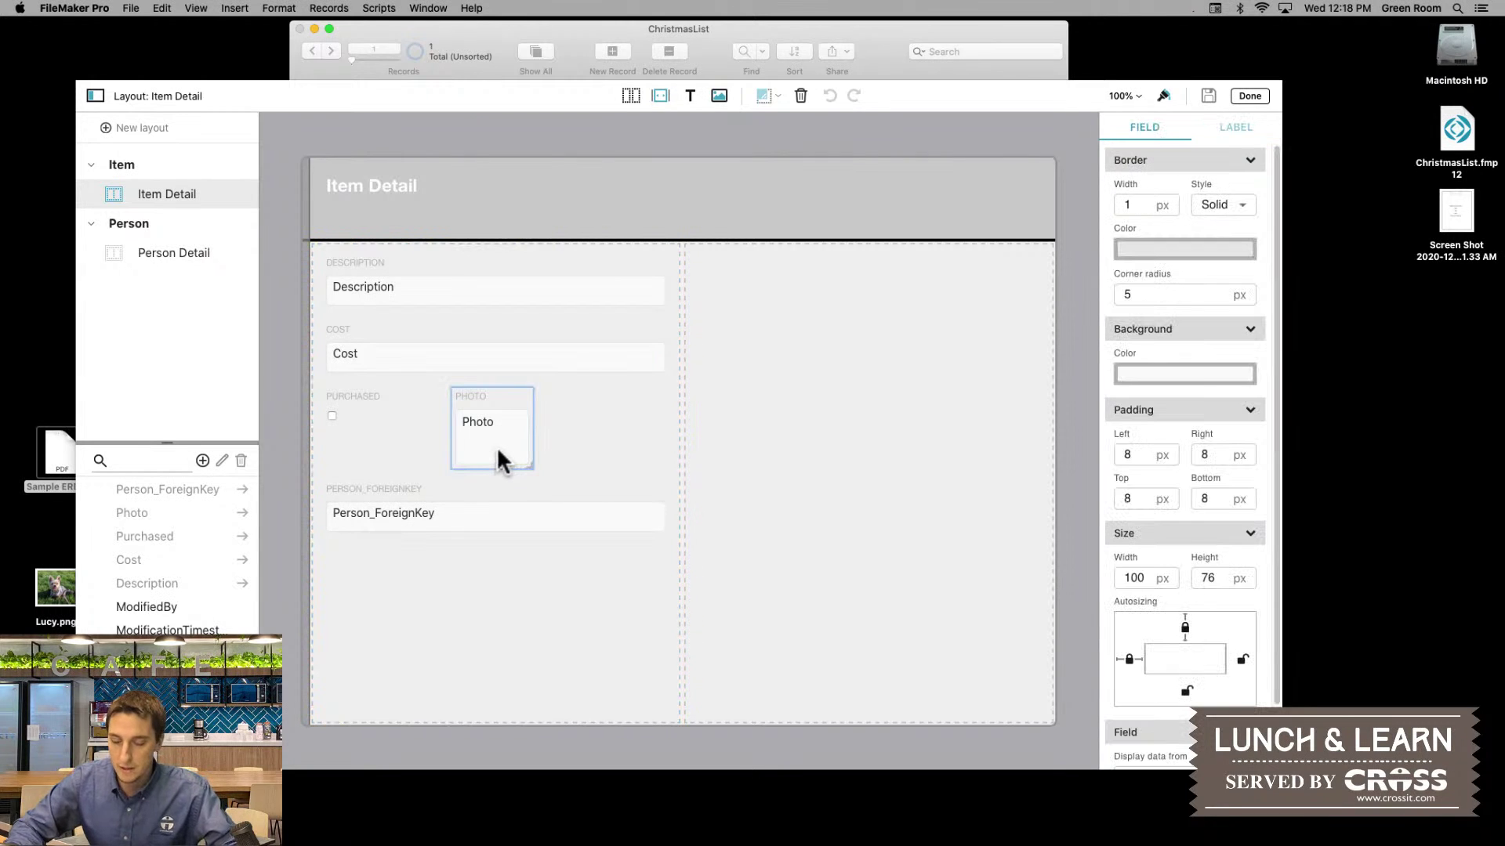
{"action": "scroll", "coordinate": [1203, 439], "scroll_direction": "down", "scroll_amount": 3}
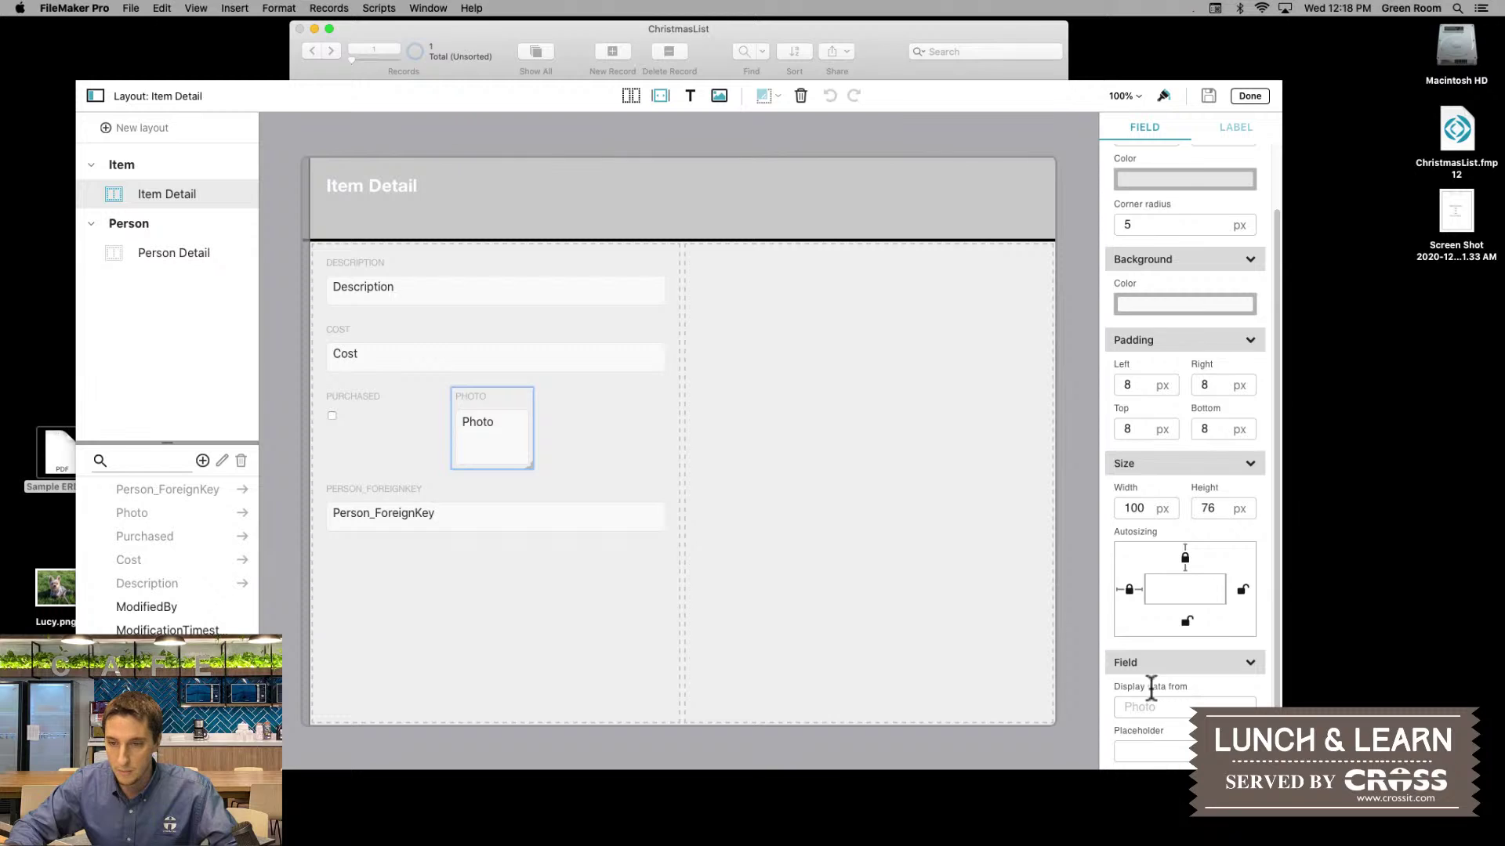
{"action": "scroll", "coordinate": [1160, 619], "scroll_direction": "up", "scroll_amount": 3}
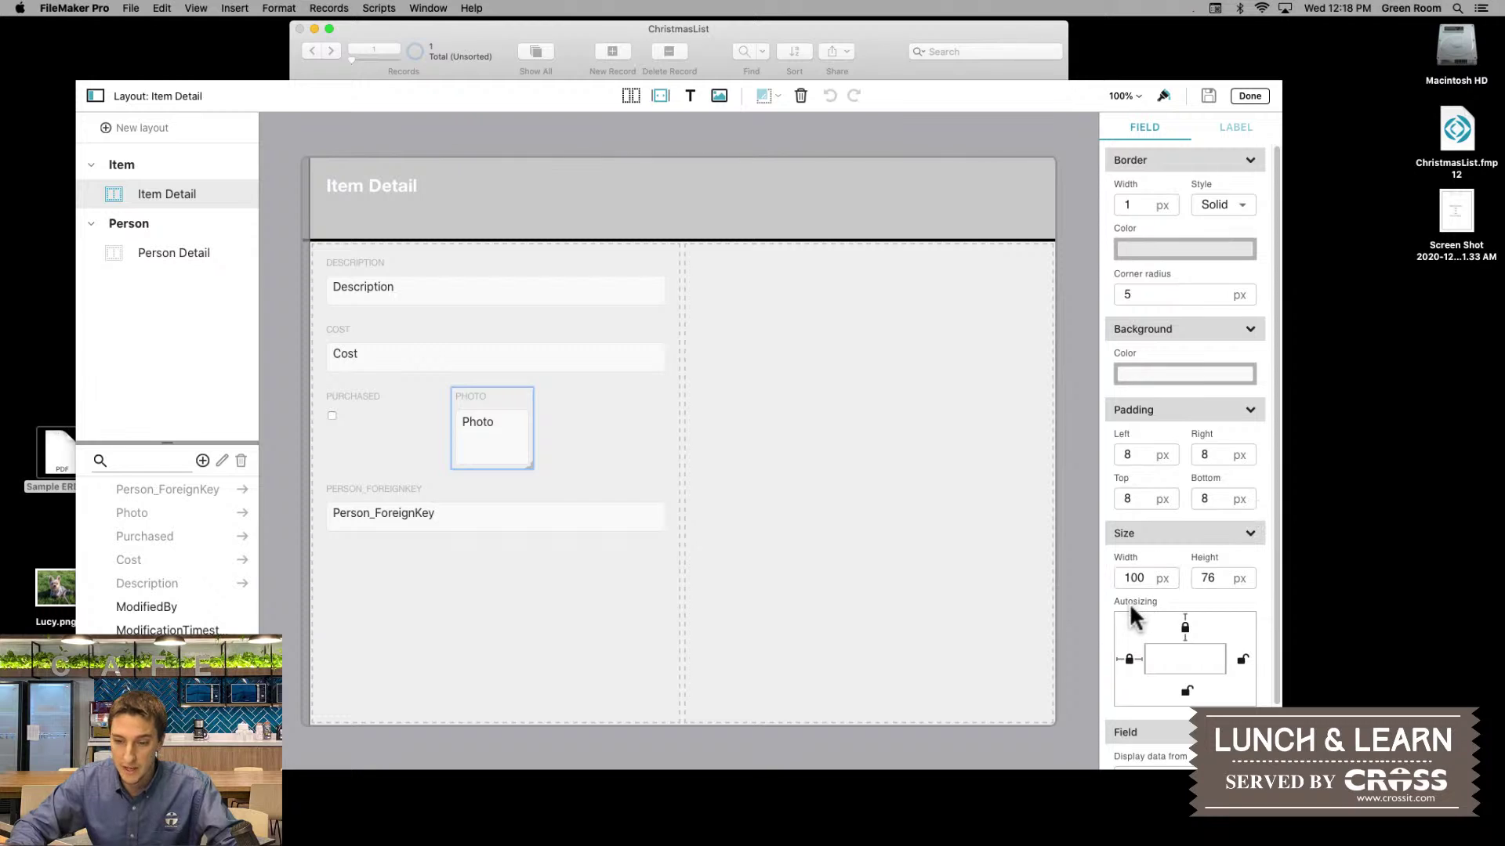
{"action": "scroll", "coordinate": [1159, 603], "scroll_direction": "down", "scroll_amount": 2}
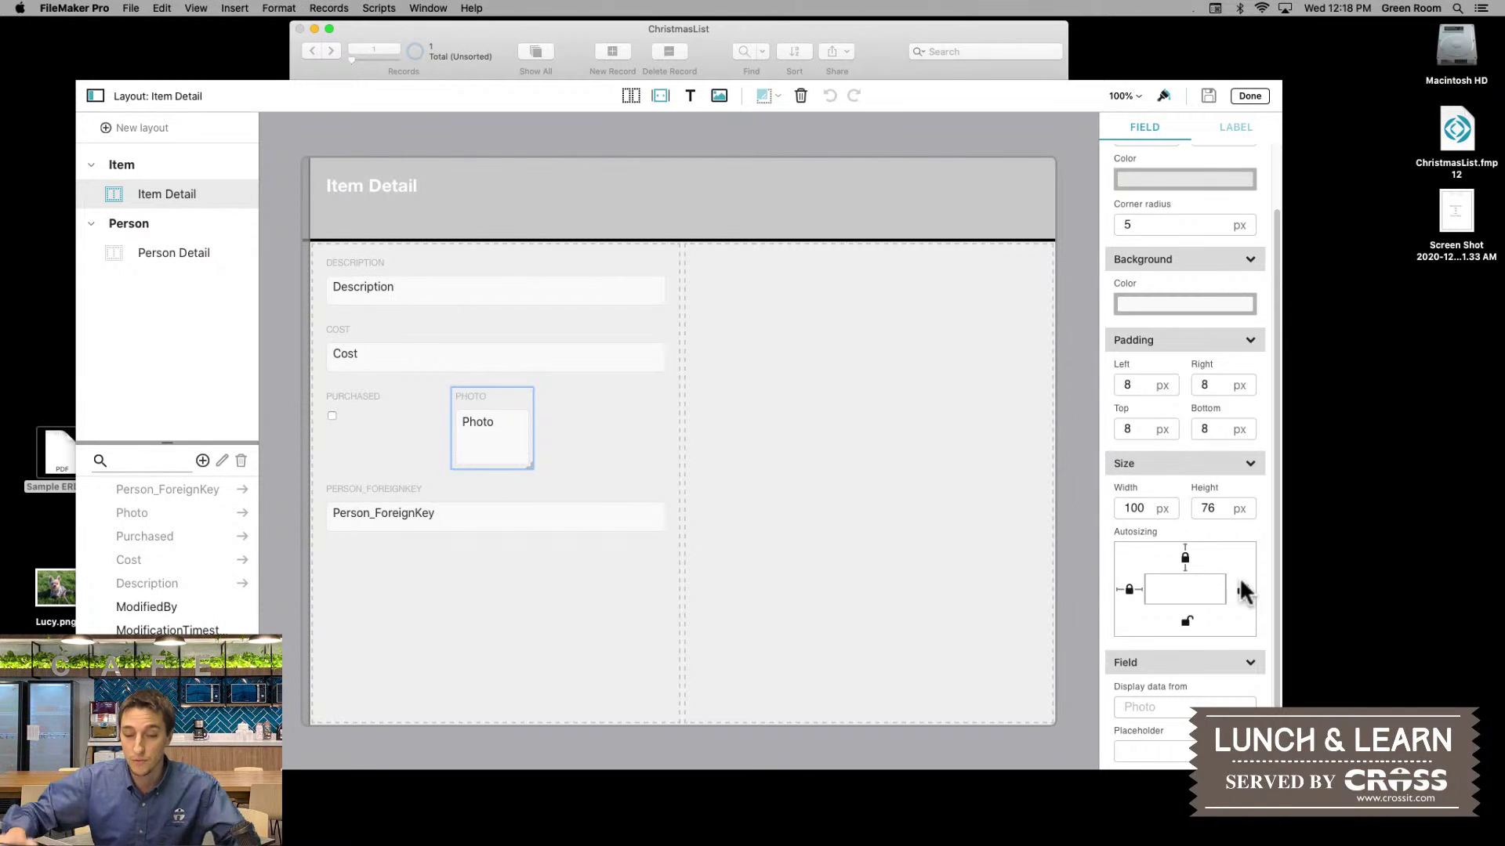
- Exit Layout mode and switch to the Person Detail layout
{"action": "left_click", "coordinate": [1251, 97]}
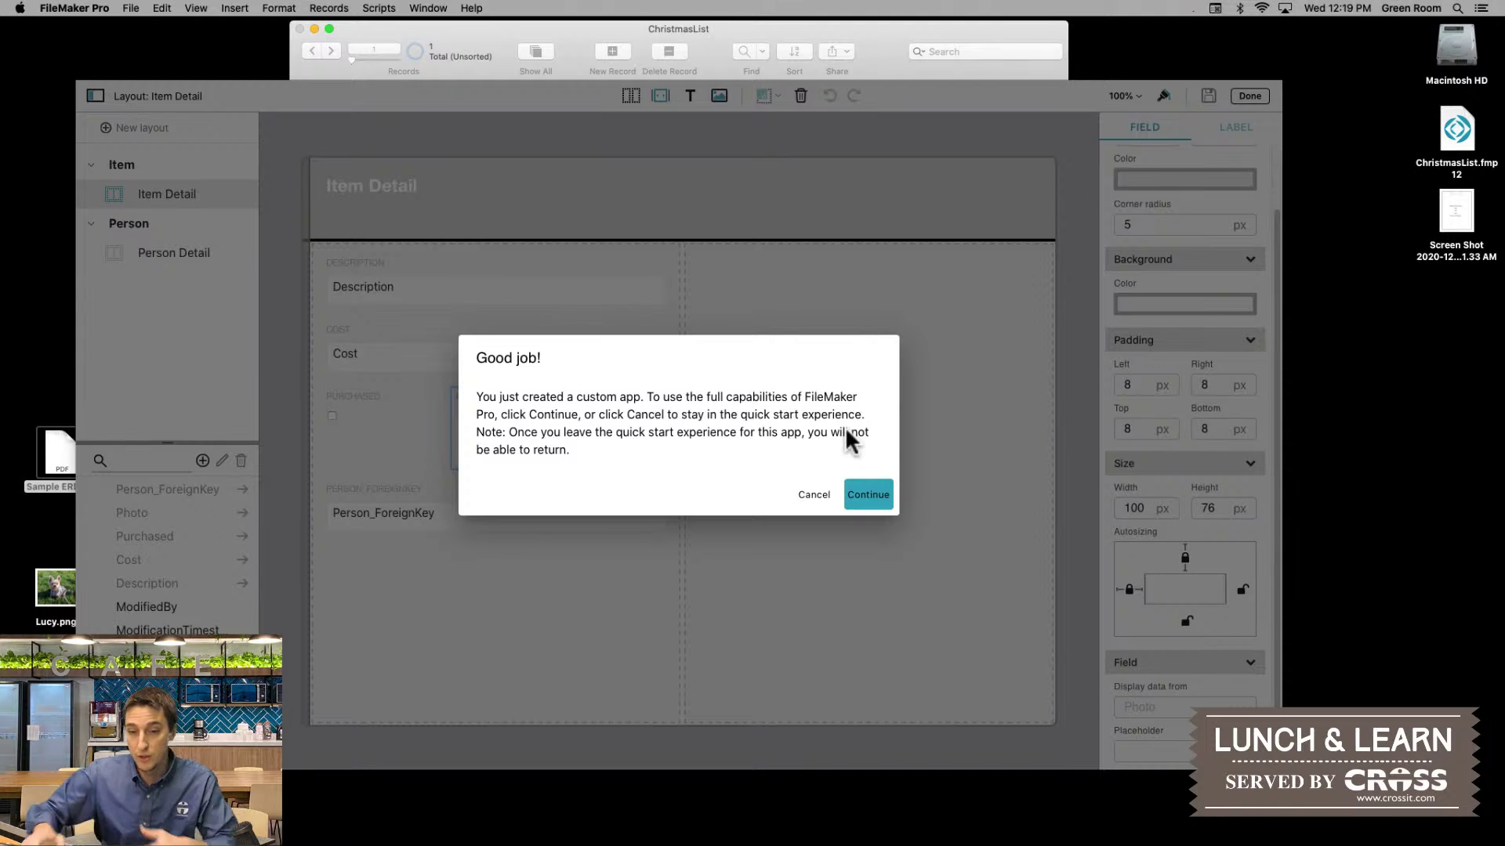
{"action": "left_click", "coordinate": [858, 495]}
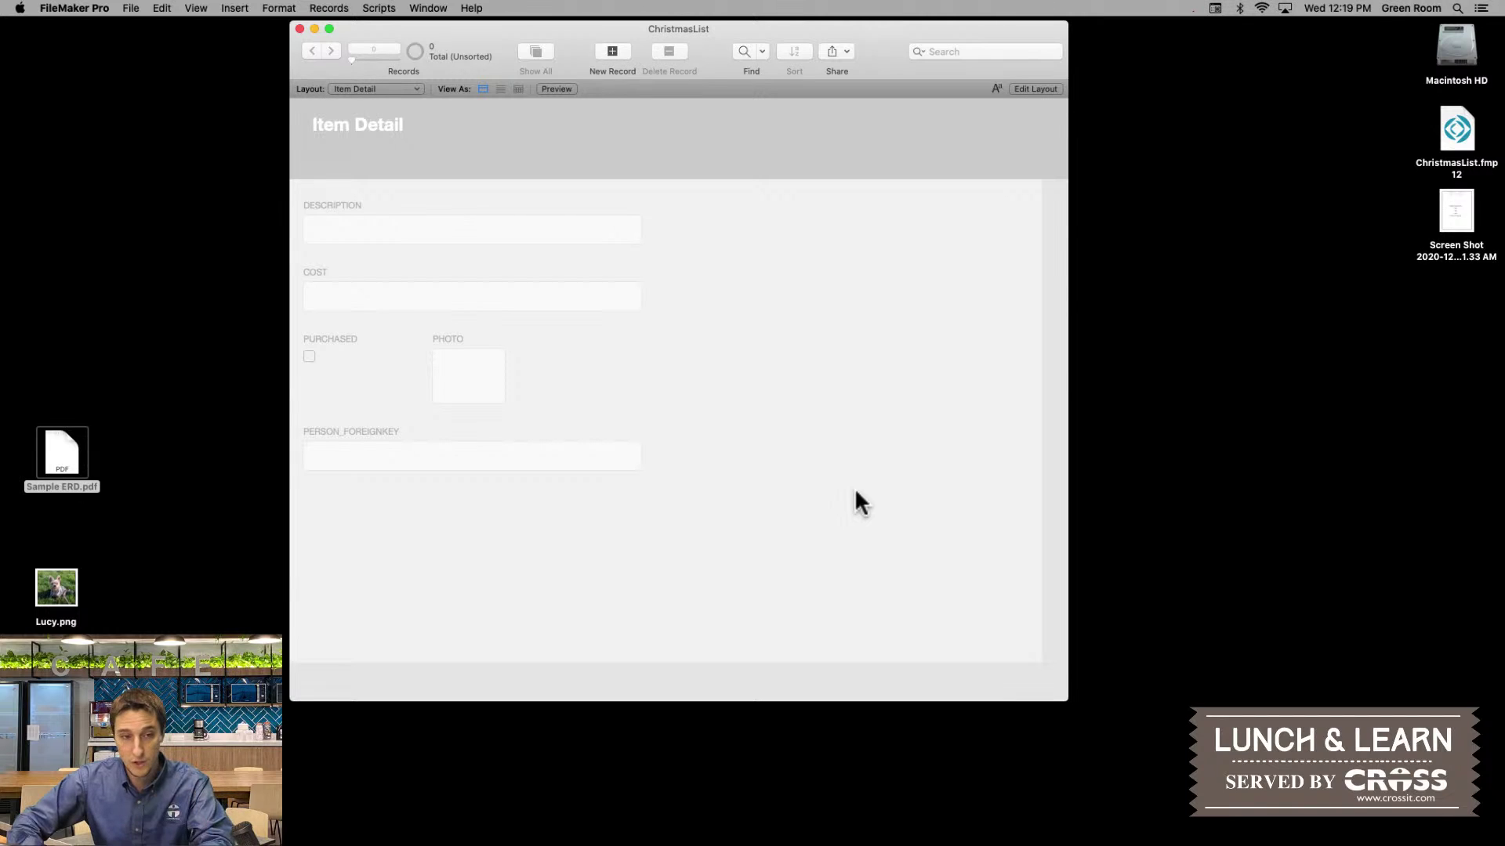
{"action": "left_click", "coordinate": [363, 89]}
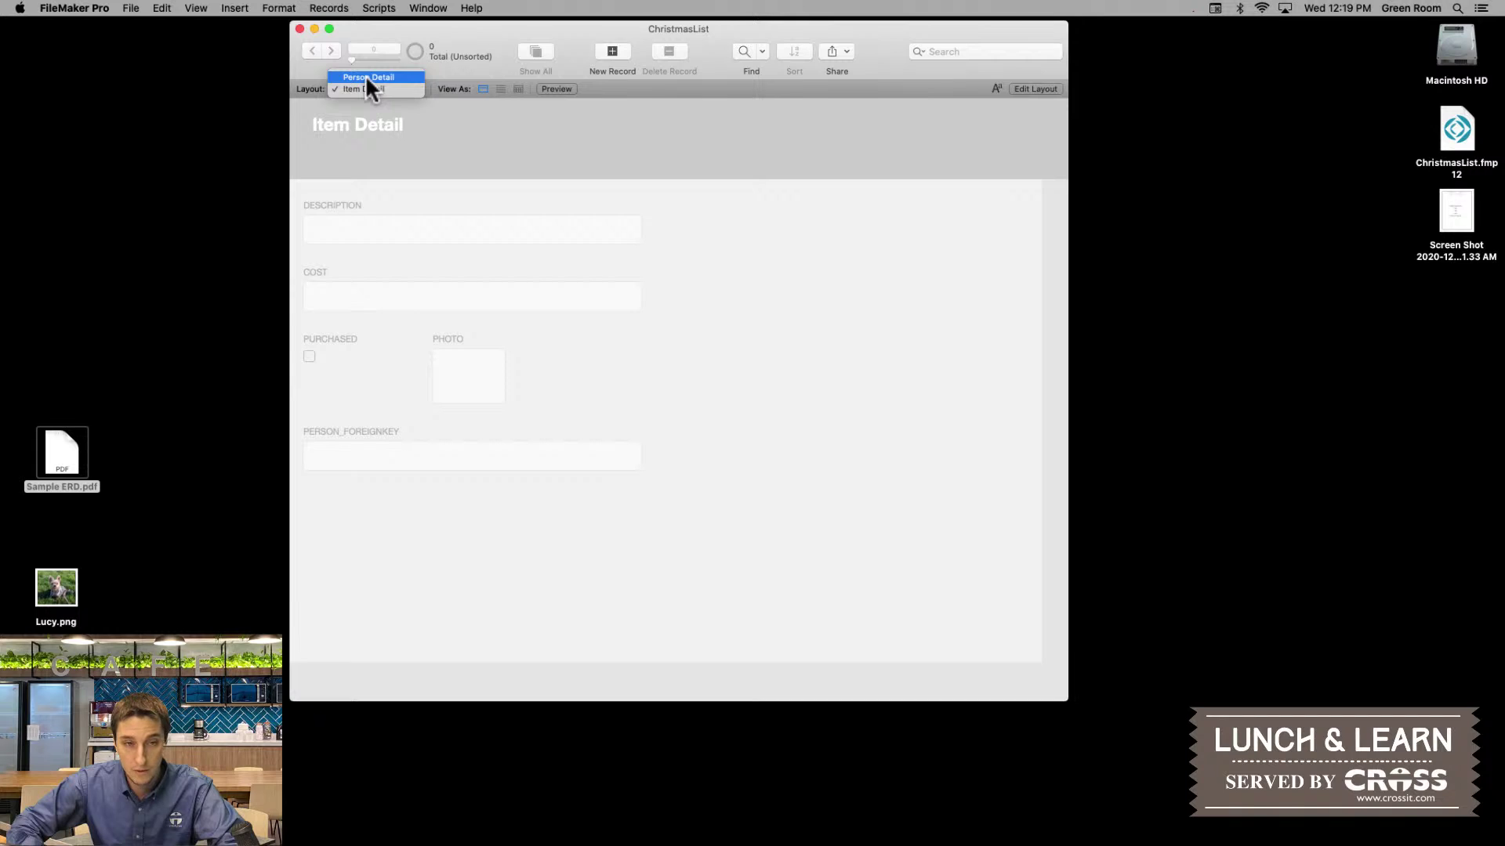
{"action": "left_click", "coordinate": [368, 77]}
- Reposition the database window and open the File menu's database management options
{"action": "left_click", "coordinate": [375, 85]}
{"action": "left_click", "coordinate": [506, 155]}
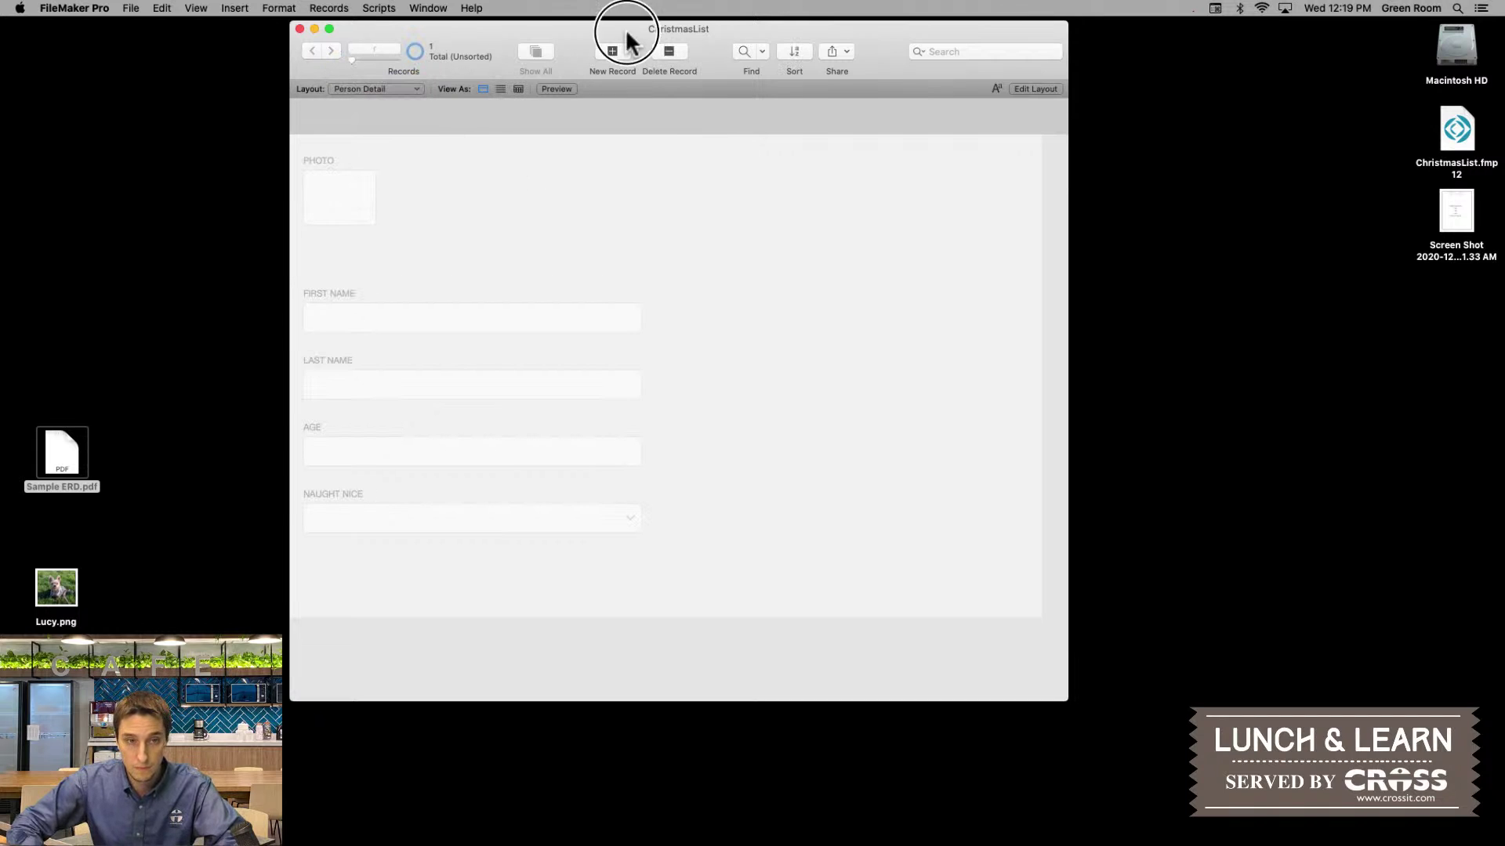
{"action": "left_click_drag", "start_coordinate": [624, 28], "coordinate": [627, 37]}
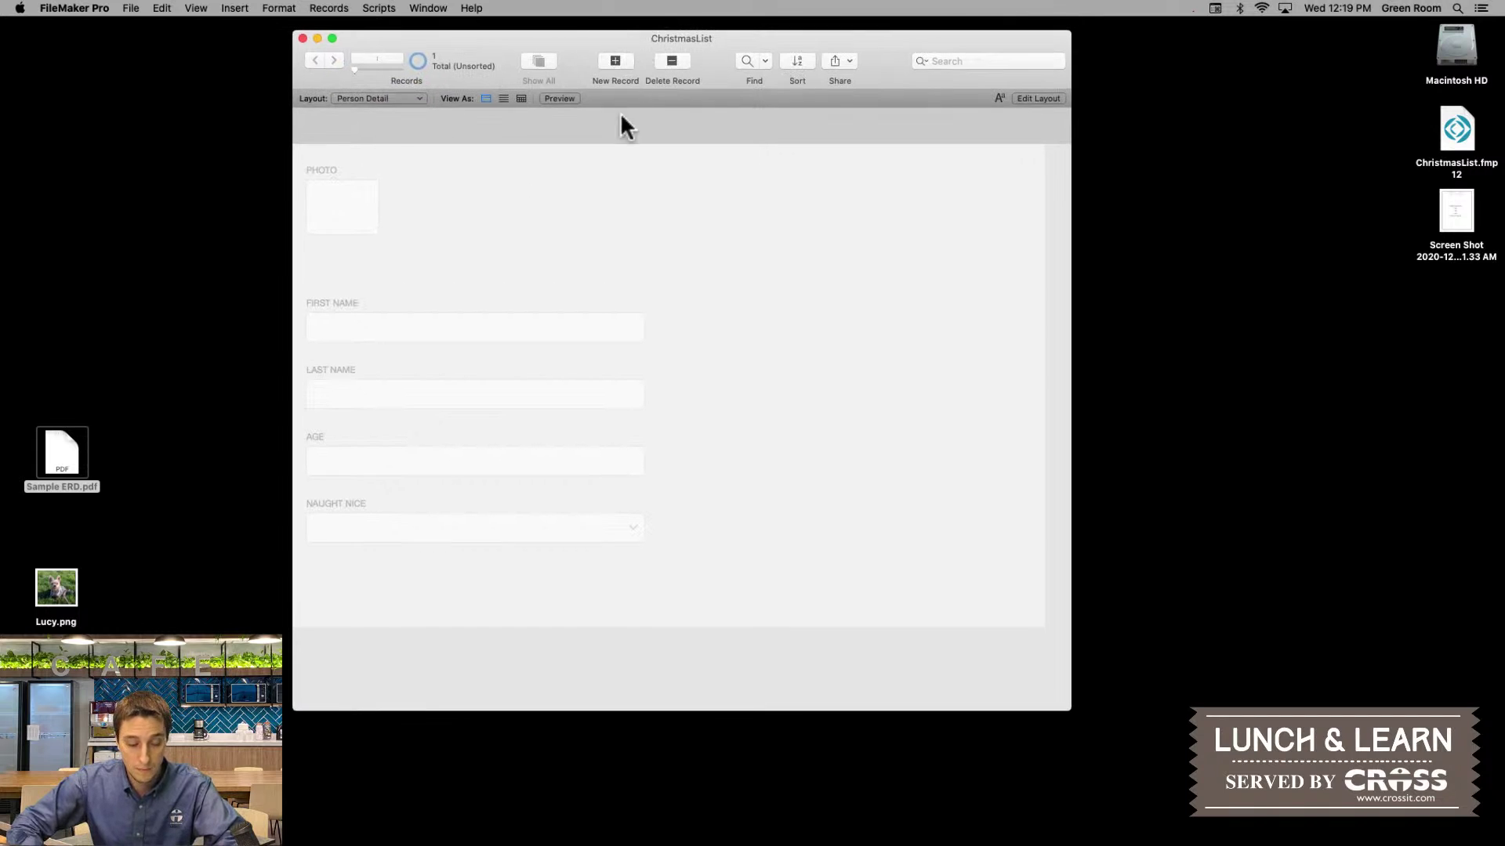
{"action": "left_click", "coordinate": [131, 8]}
- Open the Relationships graph, enlarge it and separate the Item table from Person
{"action": "mouse_move", "coordinate": [157, 127]}
{"action": "left_click", "coordinate": [333, 128]}
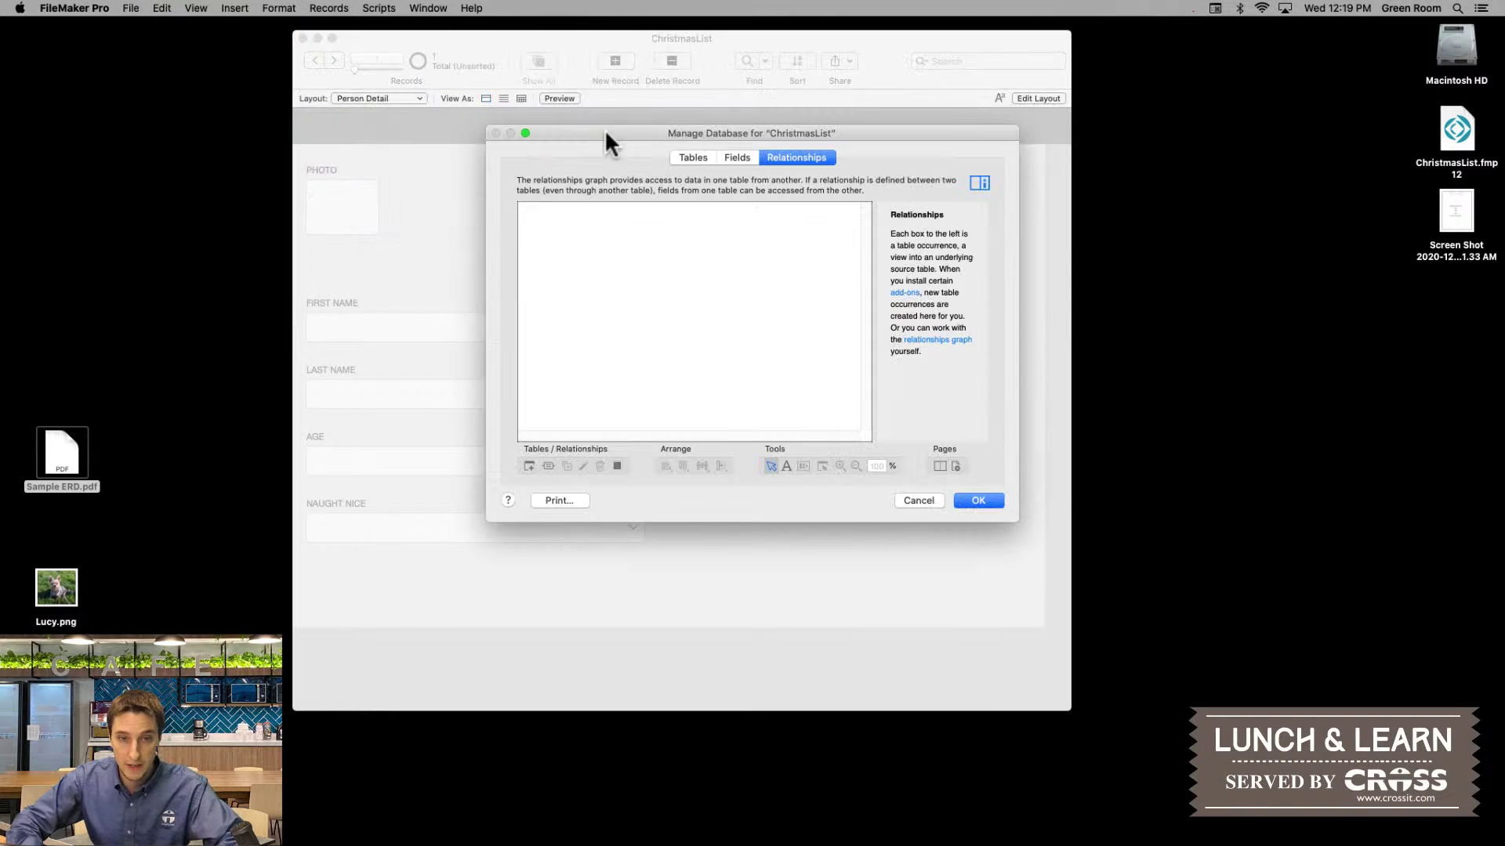
{"action": "left_click_drag", "start_coordinate": [1013, 517], "coordinate": [1220, 638]}
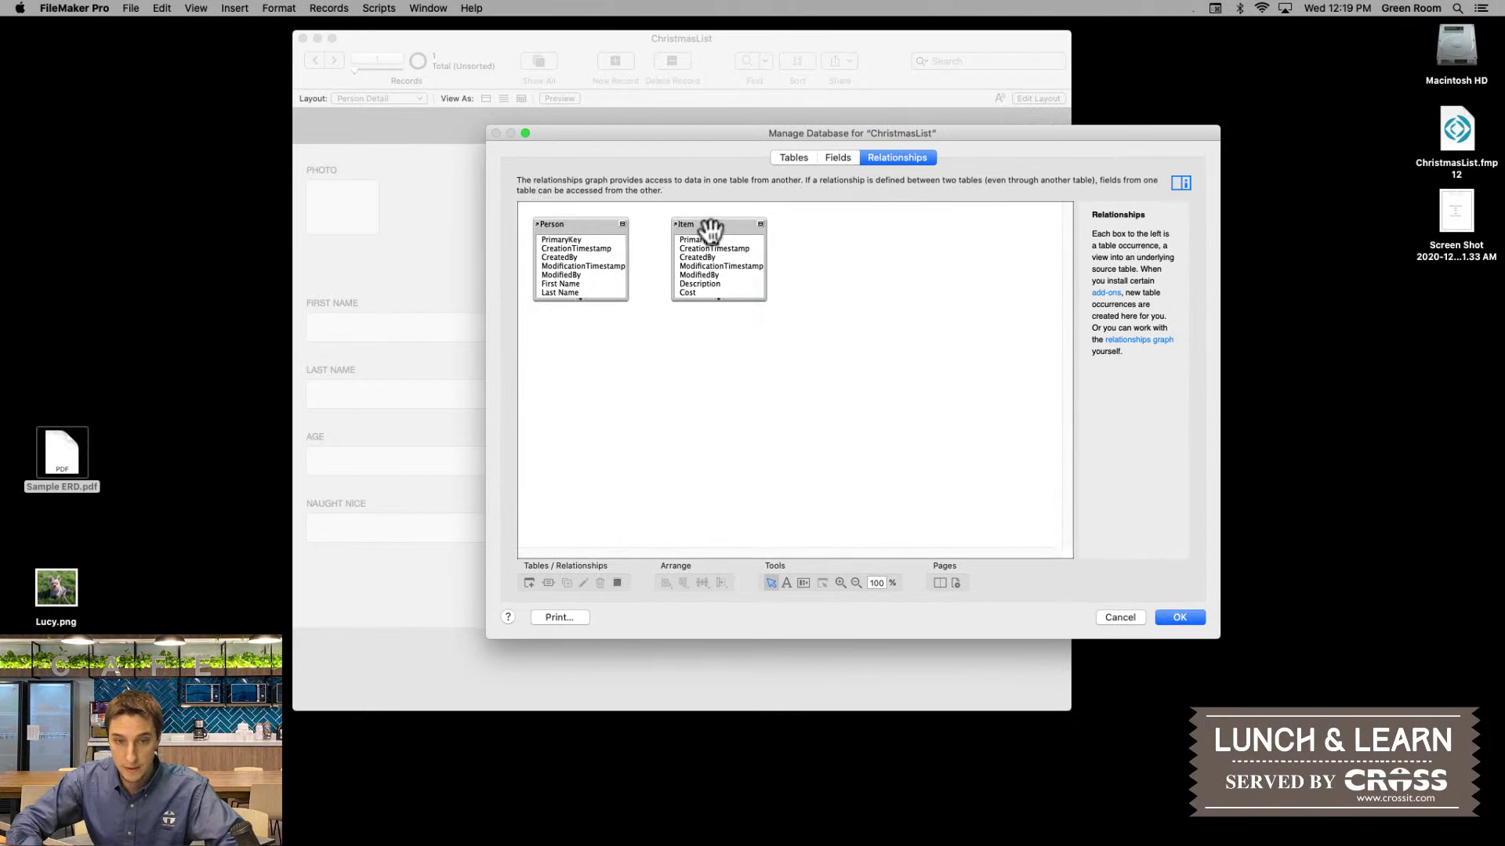
{"action": "left_click_drag", "start_coordinate": [695, 228], "coordinate": [725, 229]}
{"action": "scroll", "coordinate": [747, 294], "scroll_direction": "down", "scroll_amount": 3}
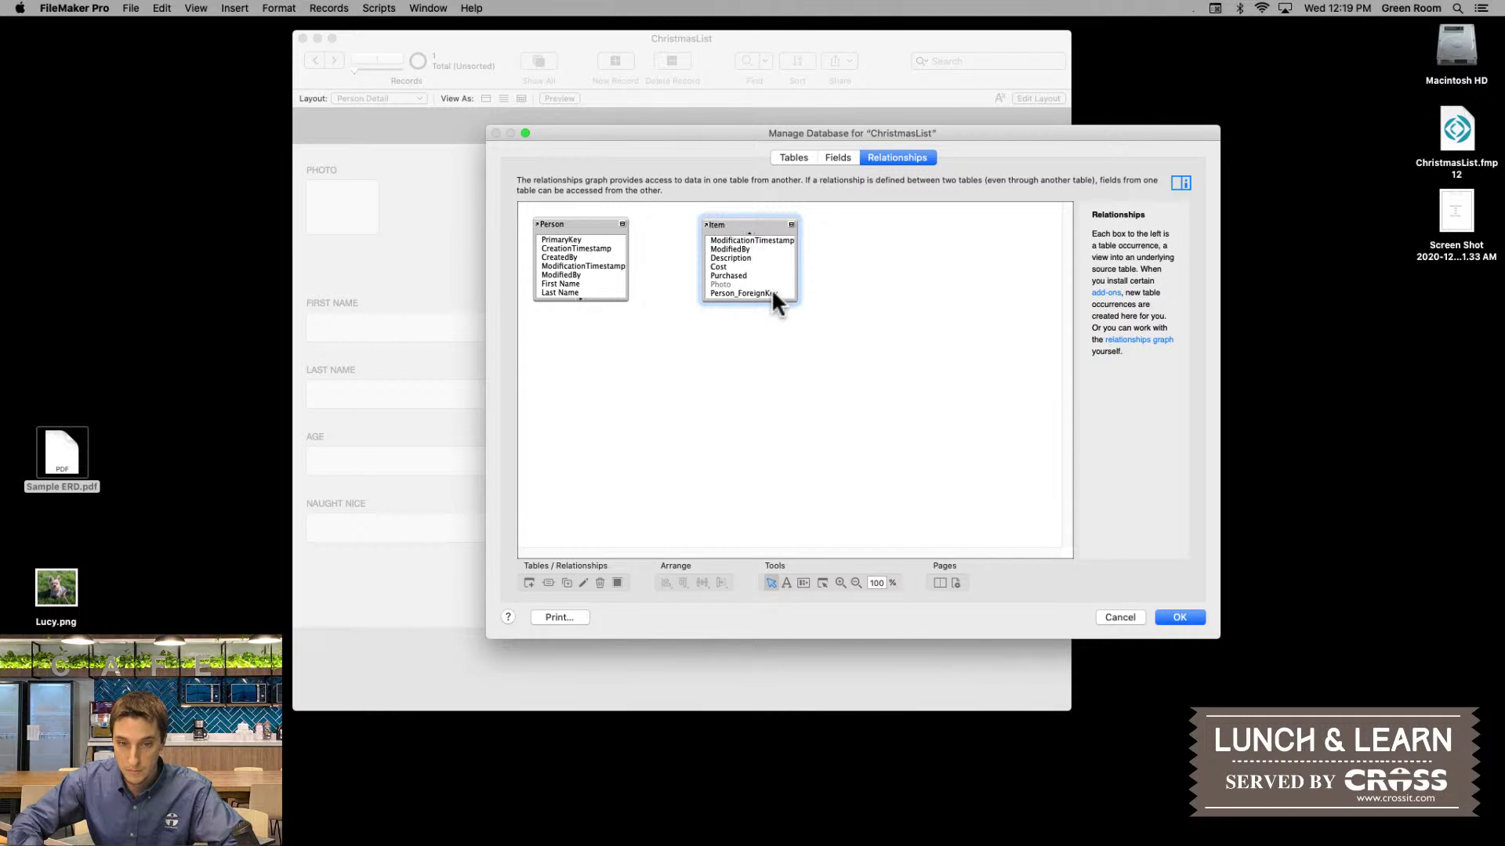
- Link Item::Person_ForeignKey to Person::PrimaryKey, allowing Item record creation, and save
{"action": "left_click_drag", "start_coordinate": [770, 289], "coordinate": [610, 245]}
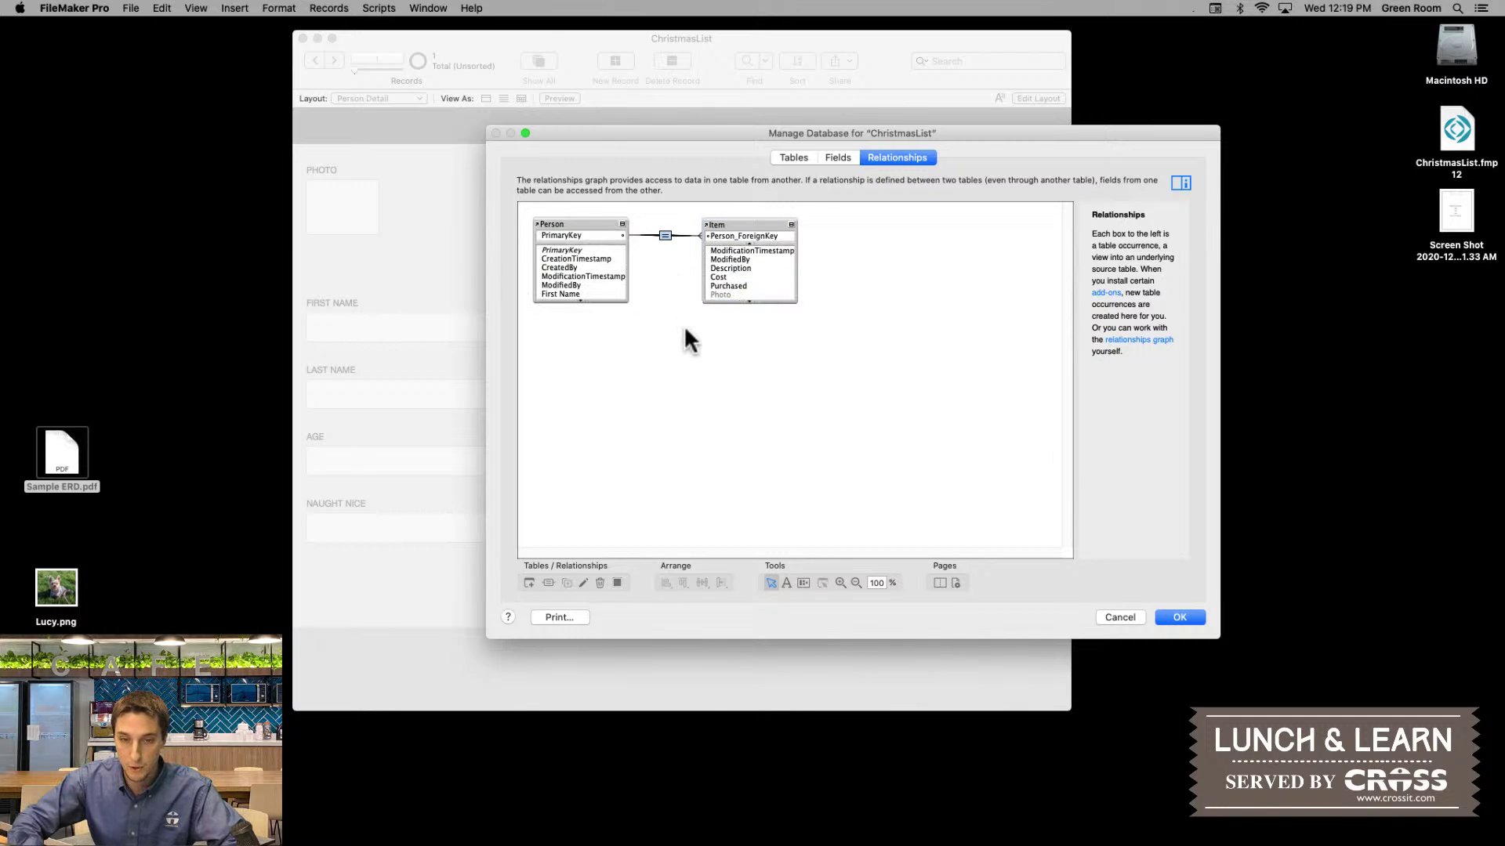
{"action": "double_click", "coordinate": [663, 234]}
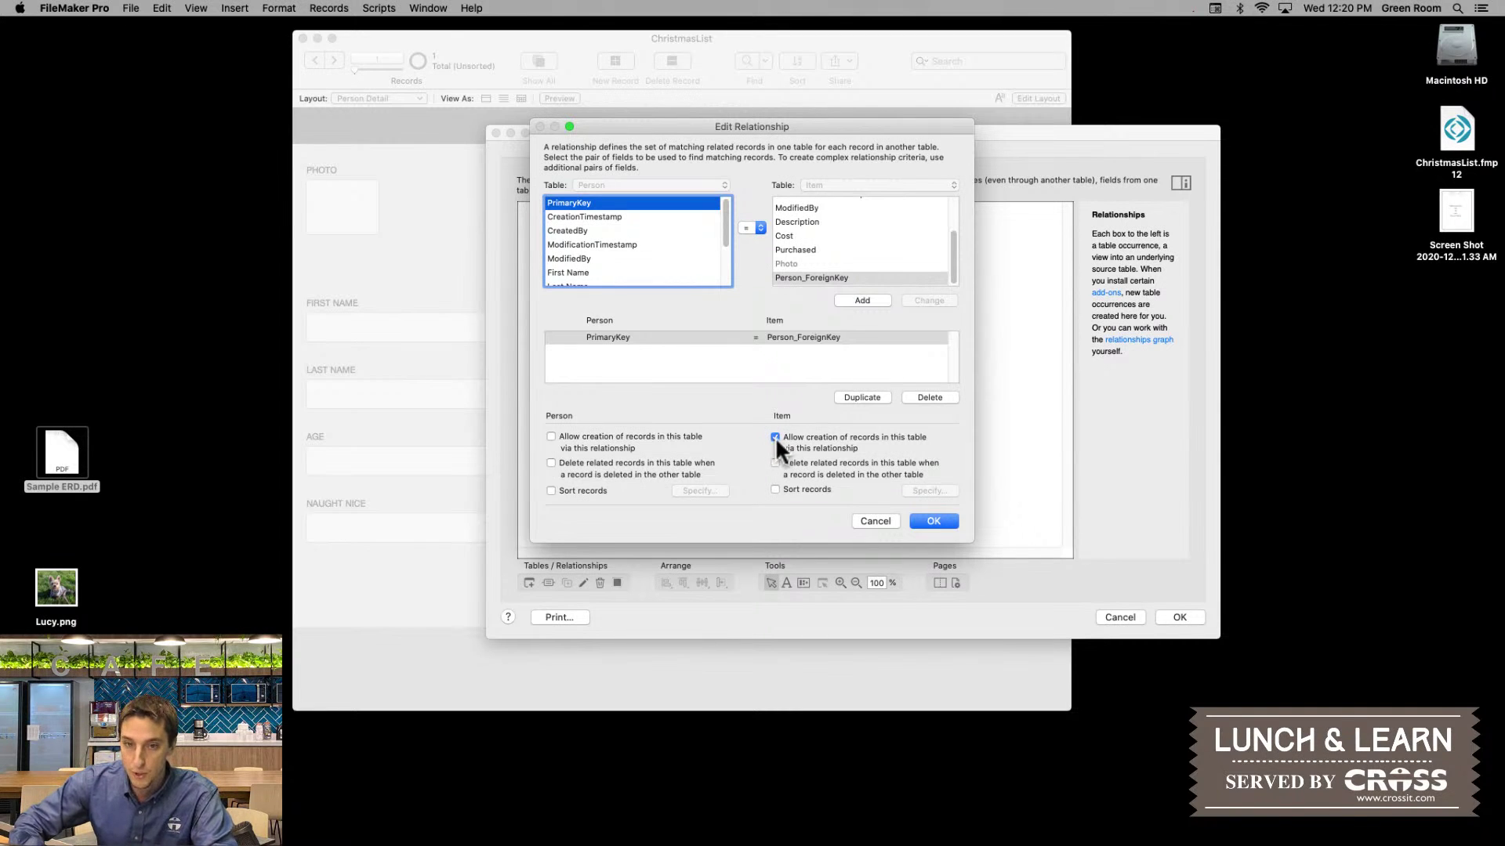
{"action": "left_click", "coordinate": [934, 521]}
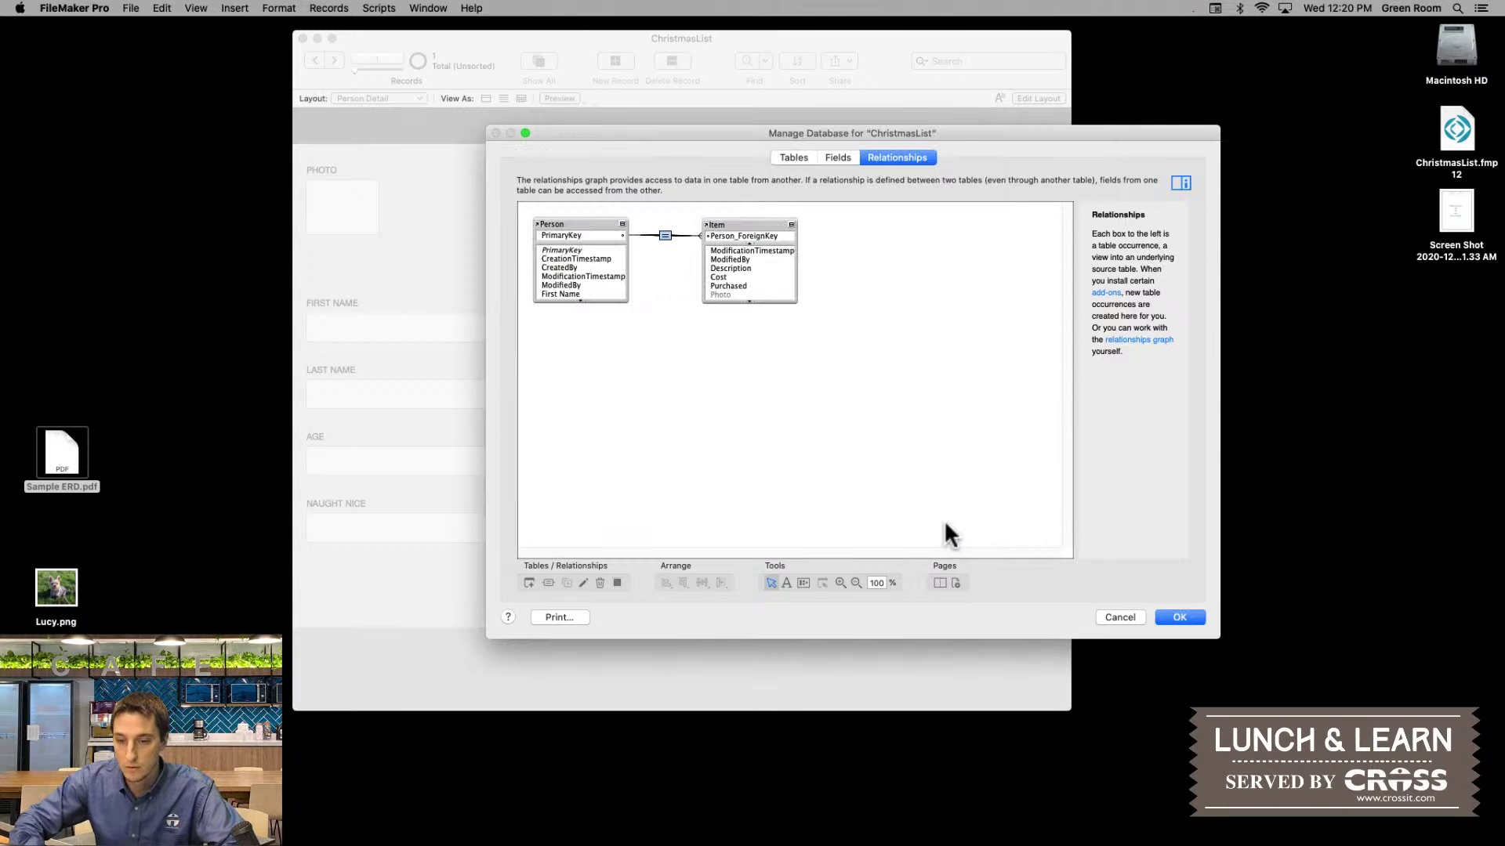
{"action": "left_click", "coordinate": [1179, 618]}
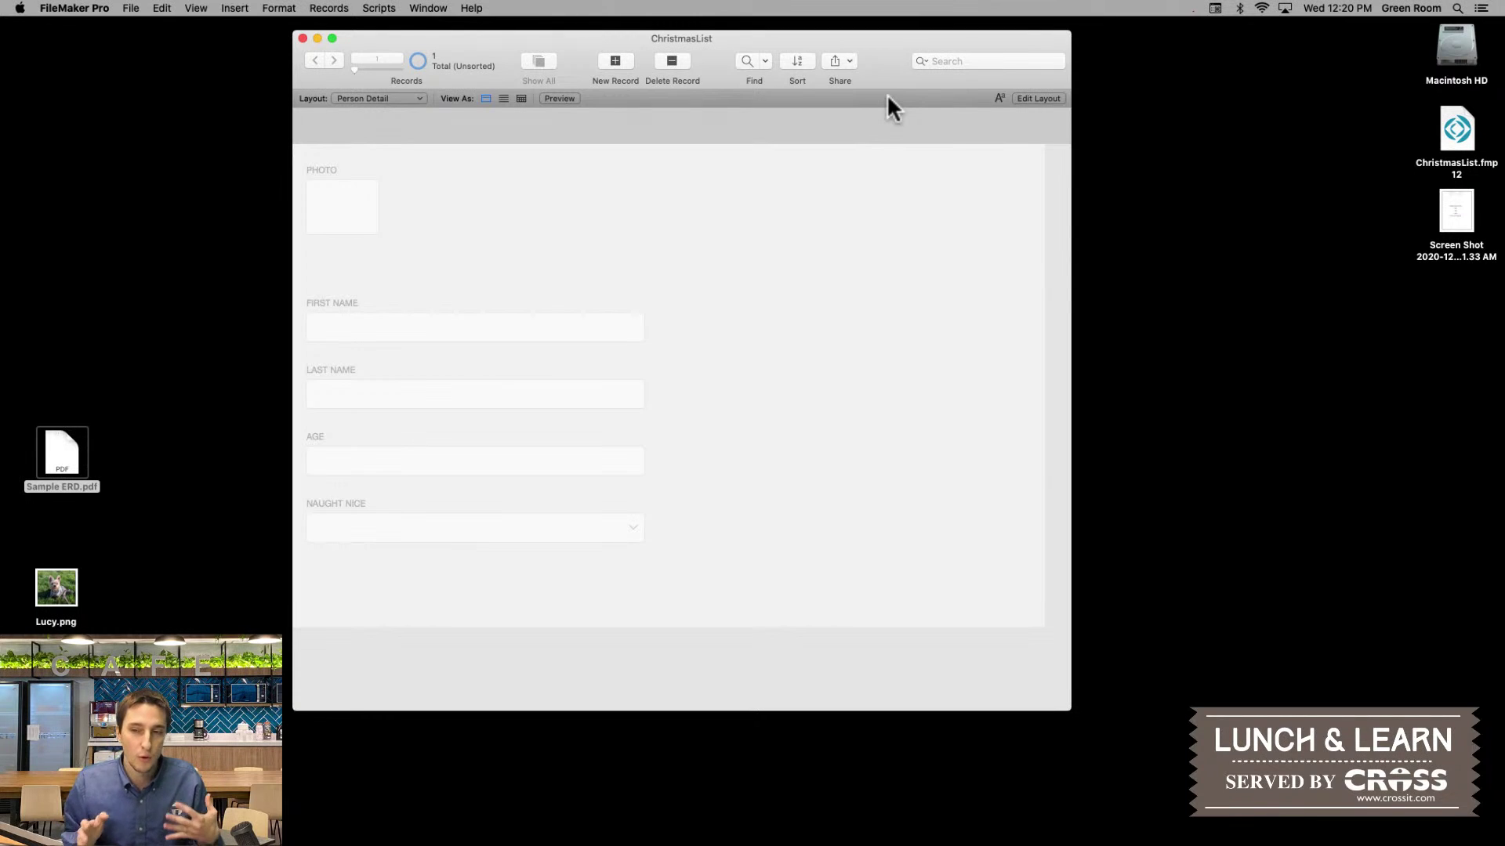
- Draw a portal to the right of the Person Detail fields that shows records from Item
{"action": "left_click", "coordinate": [1035, 98]}
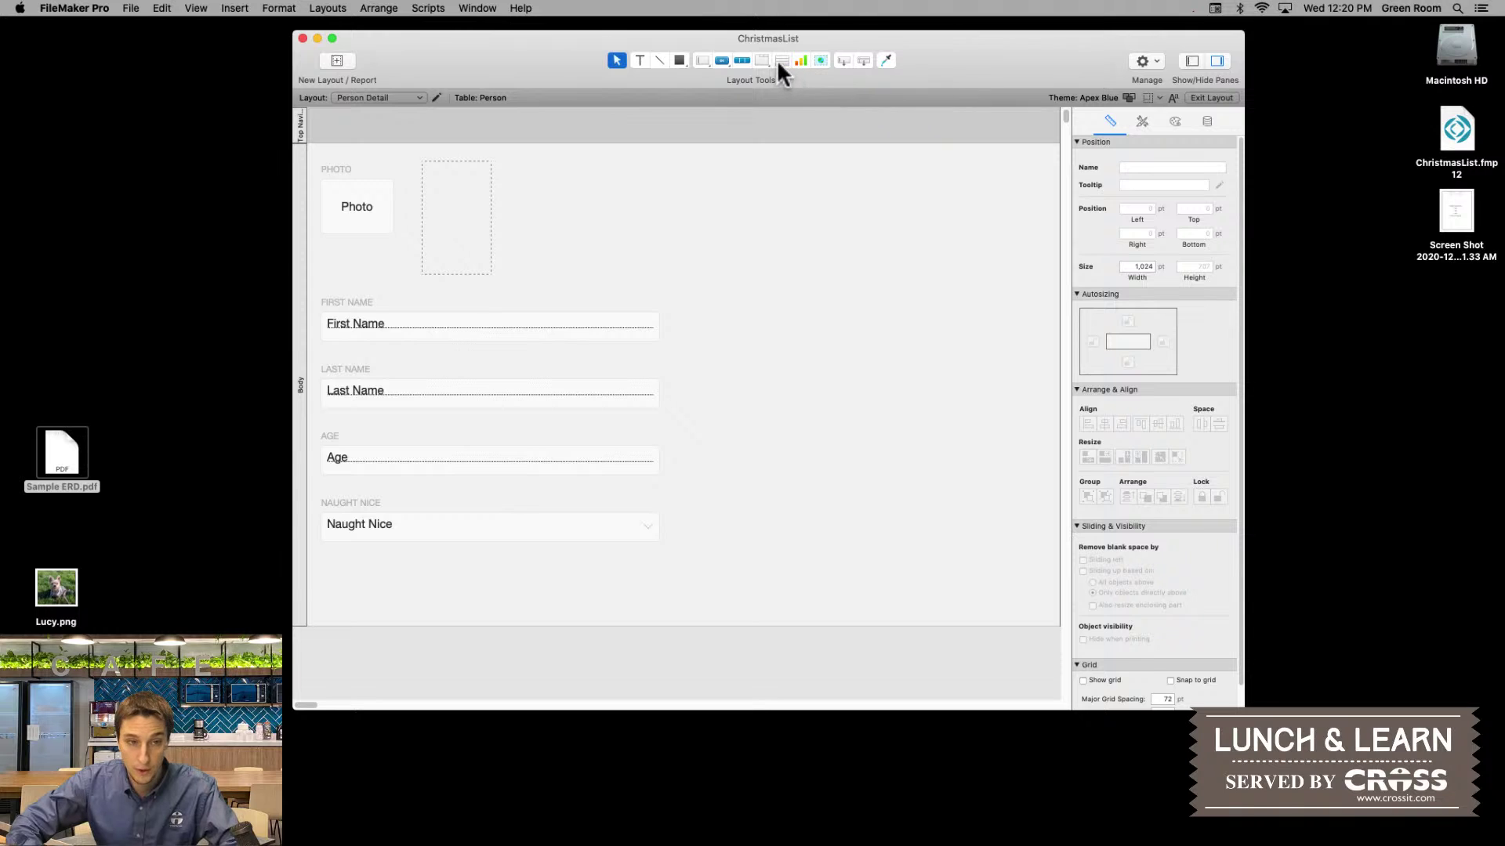
{"action": "left_click", "coordinate": [781, 59]}
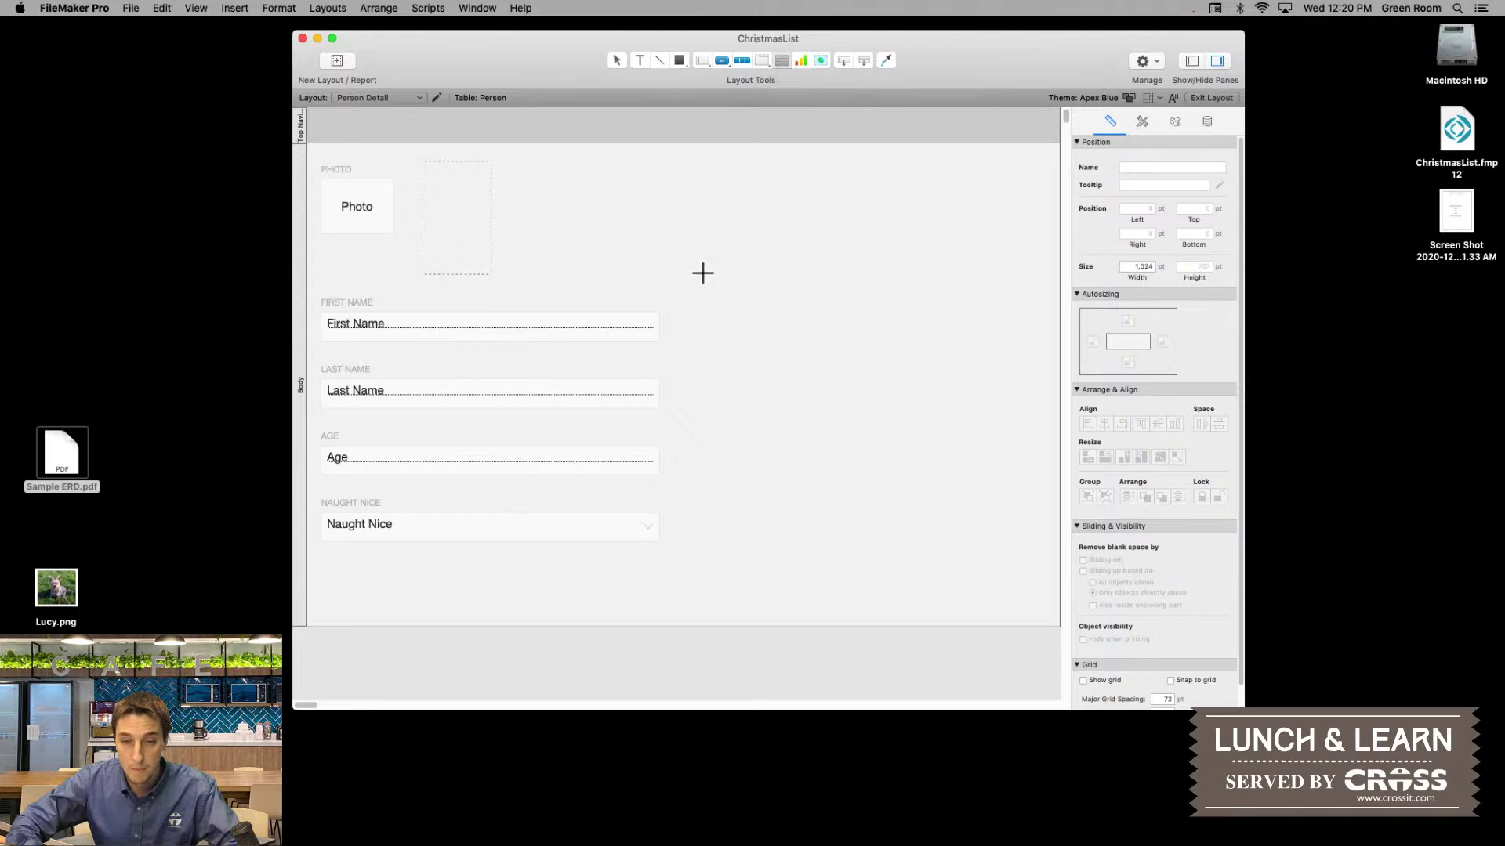
{"action": "left_click_drag", "start_coordinate": [715, 258], "coordinate": [1035, 566]}
{"action": "left_click", "coordinate": [811, 192]}
{"action": "left_click", "coordinate": [878, 416]}
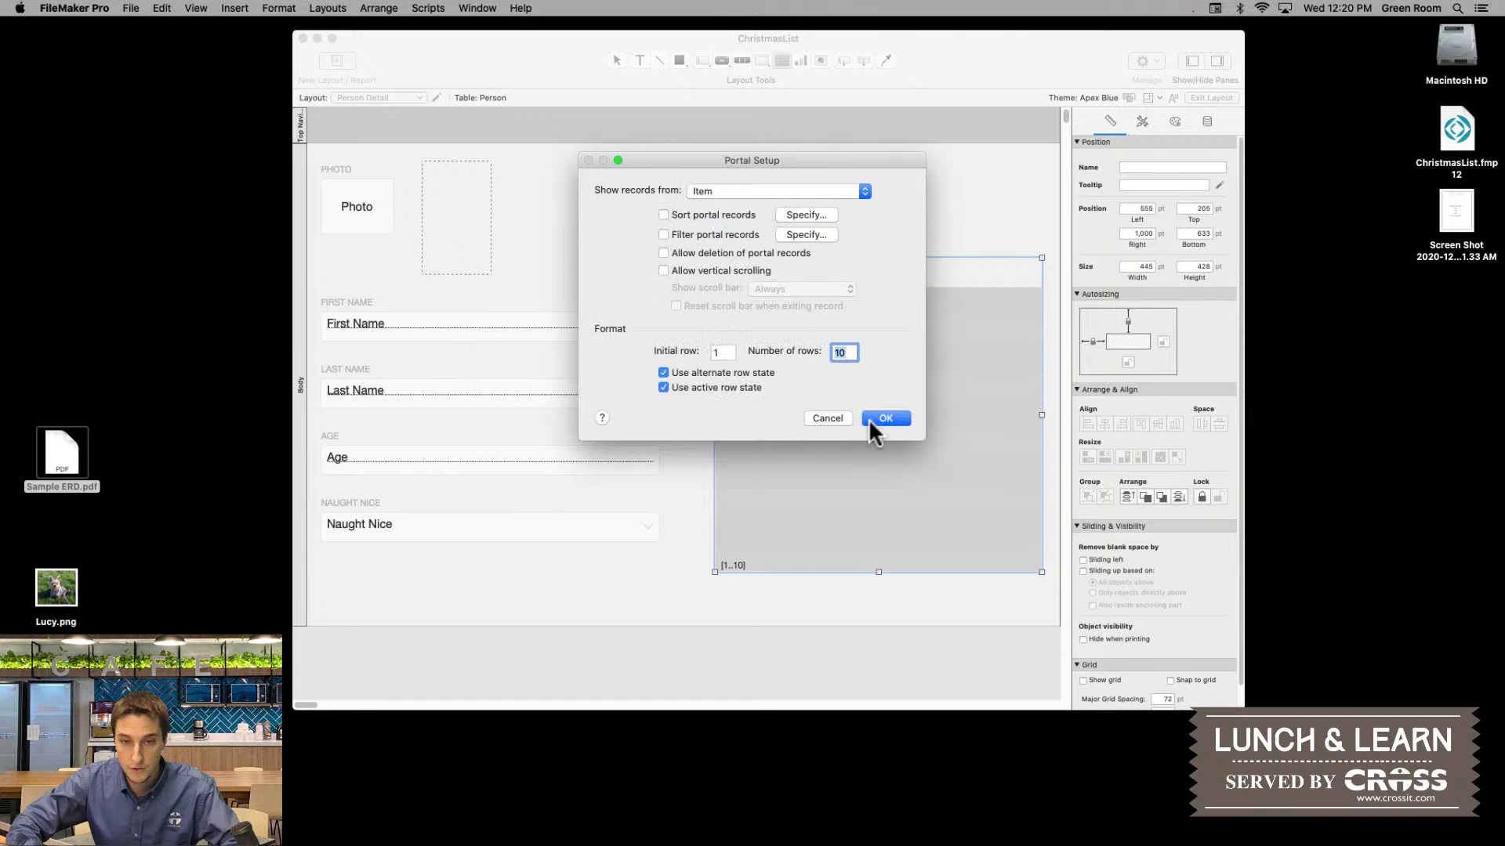
{"action": "left_click", "coordinate": [882, 417]}
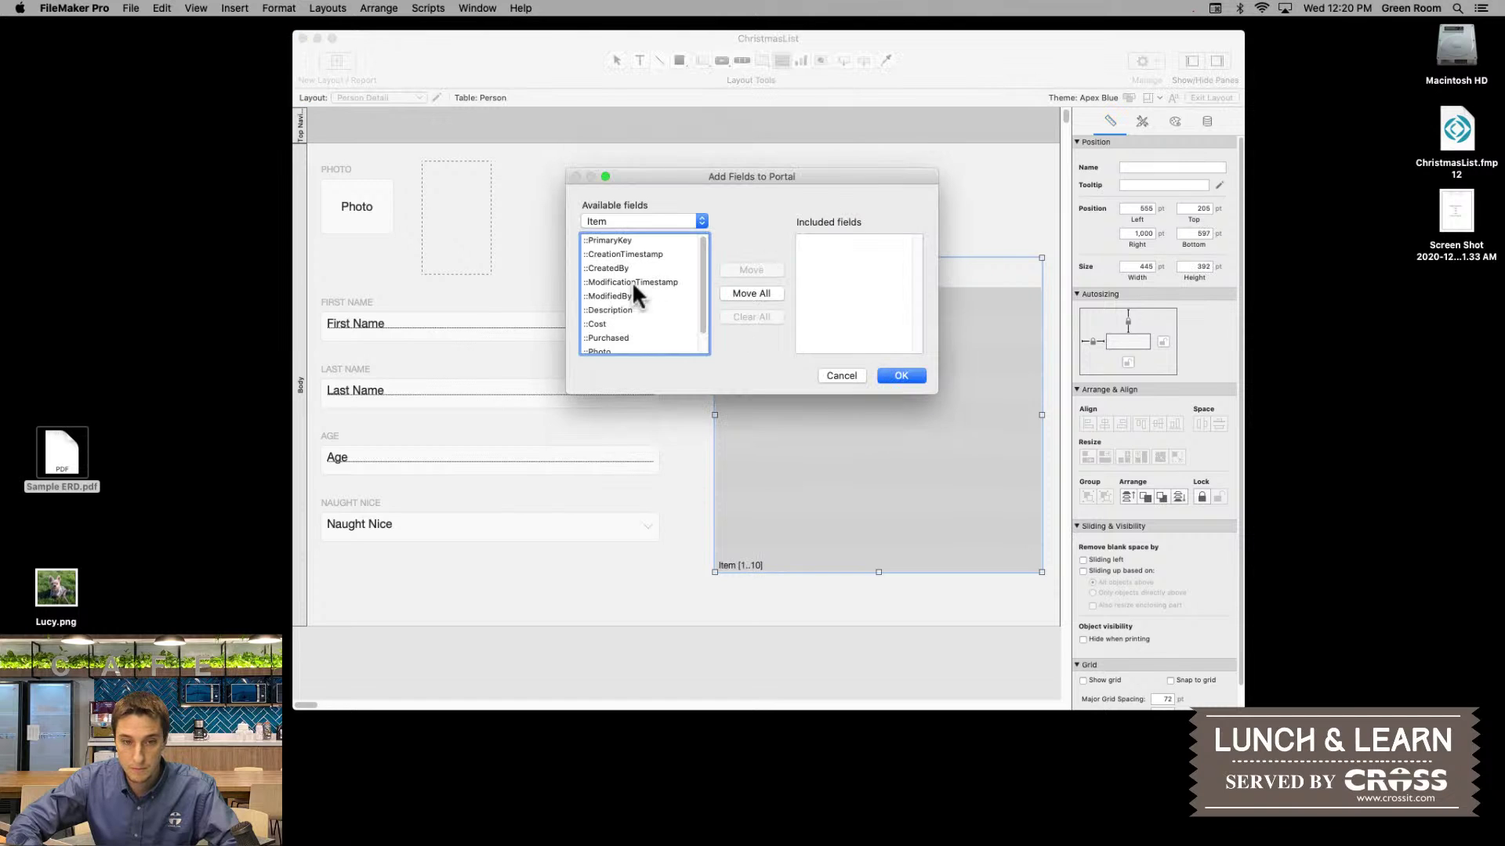
- Add the Description, Cost and Purchased fields to the Item portal
{"action": "double_click", "coordinate": [627, 311]}
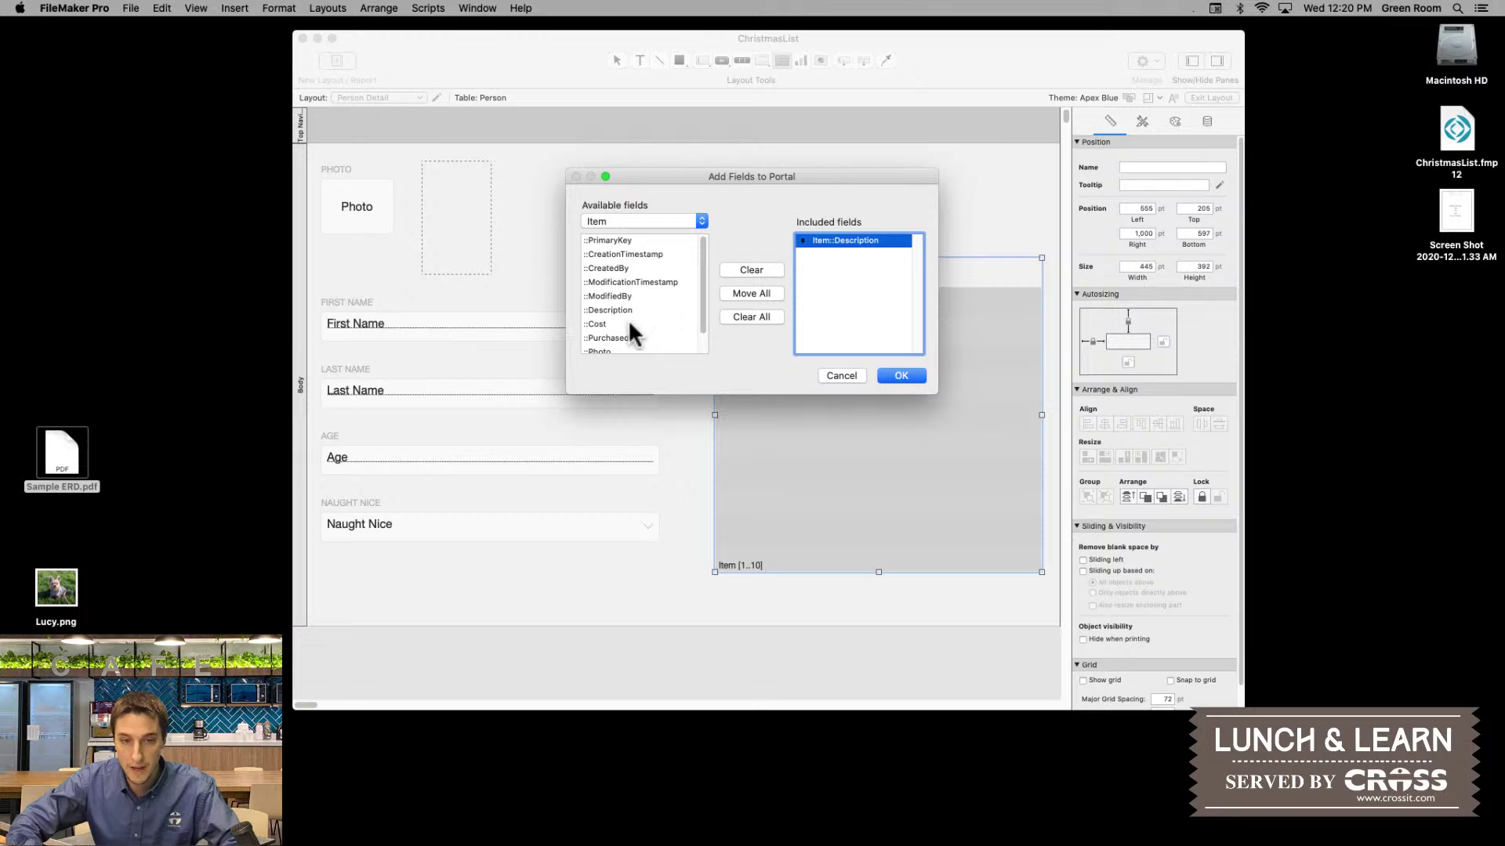
{"action": "left_click", "coordinate": [632, 324]}
{"action": "double_click", "coordinate": [632, 324]}
{"action": "left_click", "coordinate": [633, 338]}
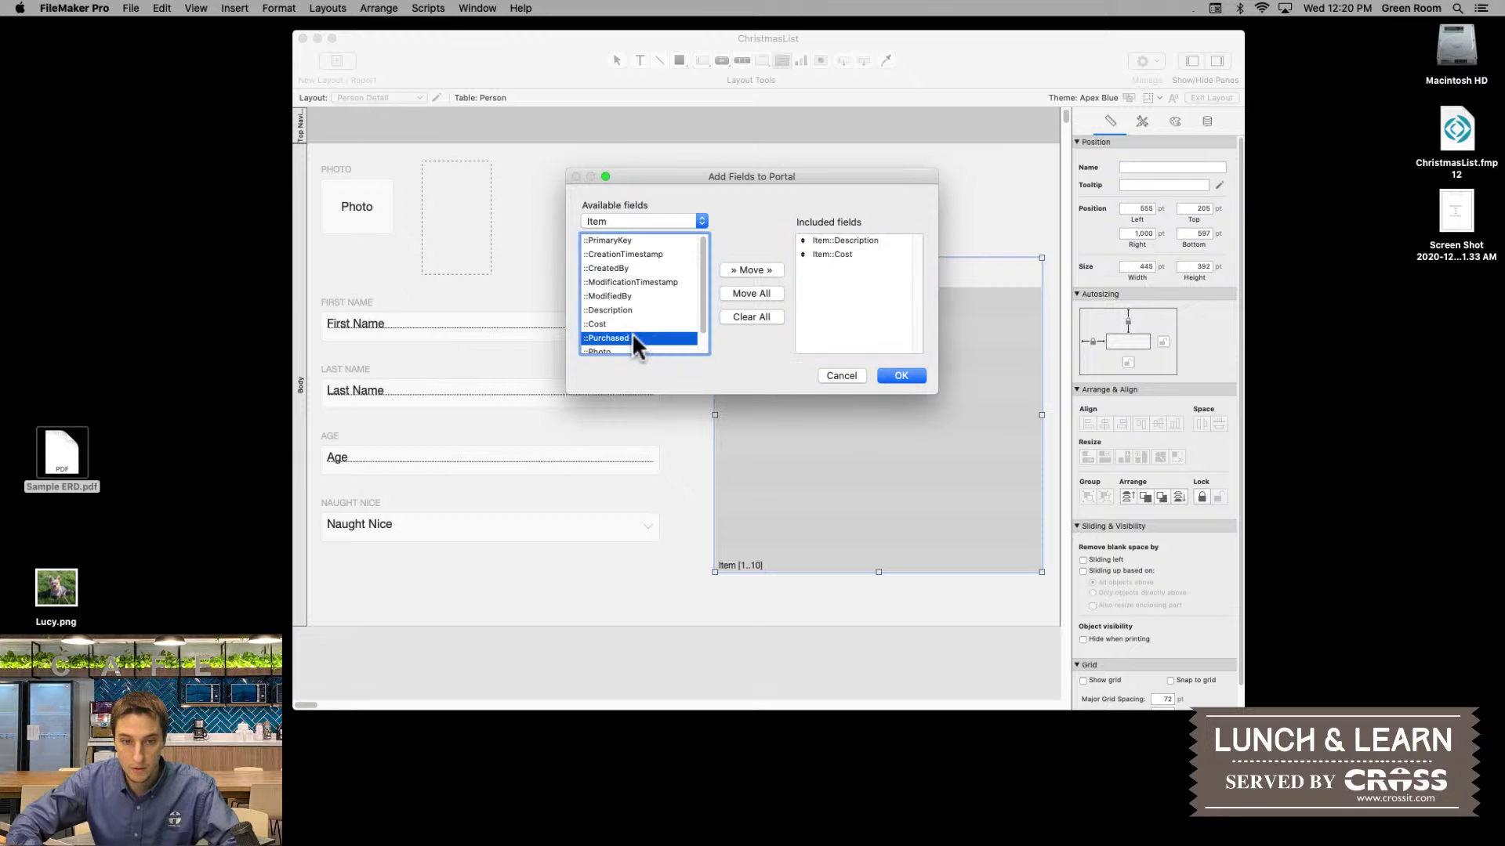
{"action": "double_click", "coordinate": [635, 338]}
{"action": "left_click", "coordinate": [909, 376]}
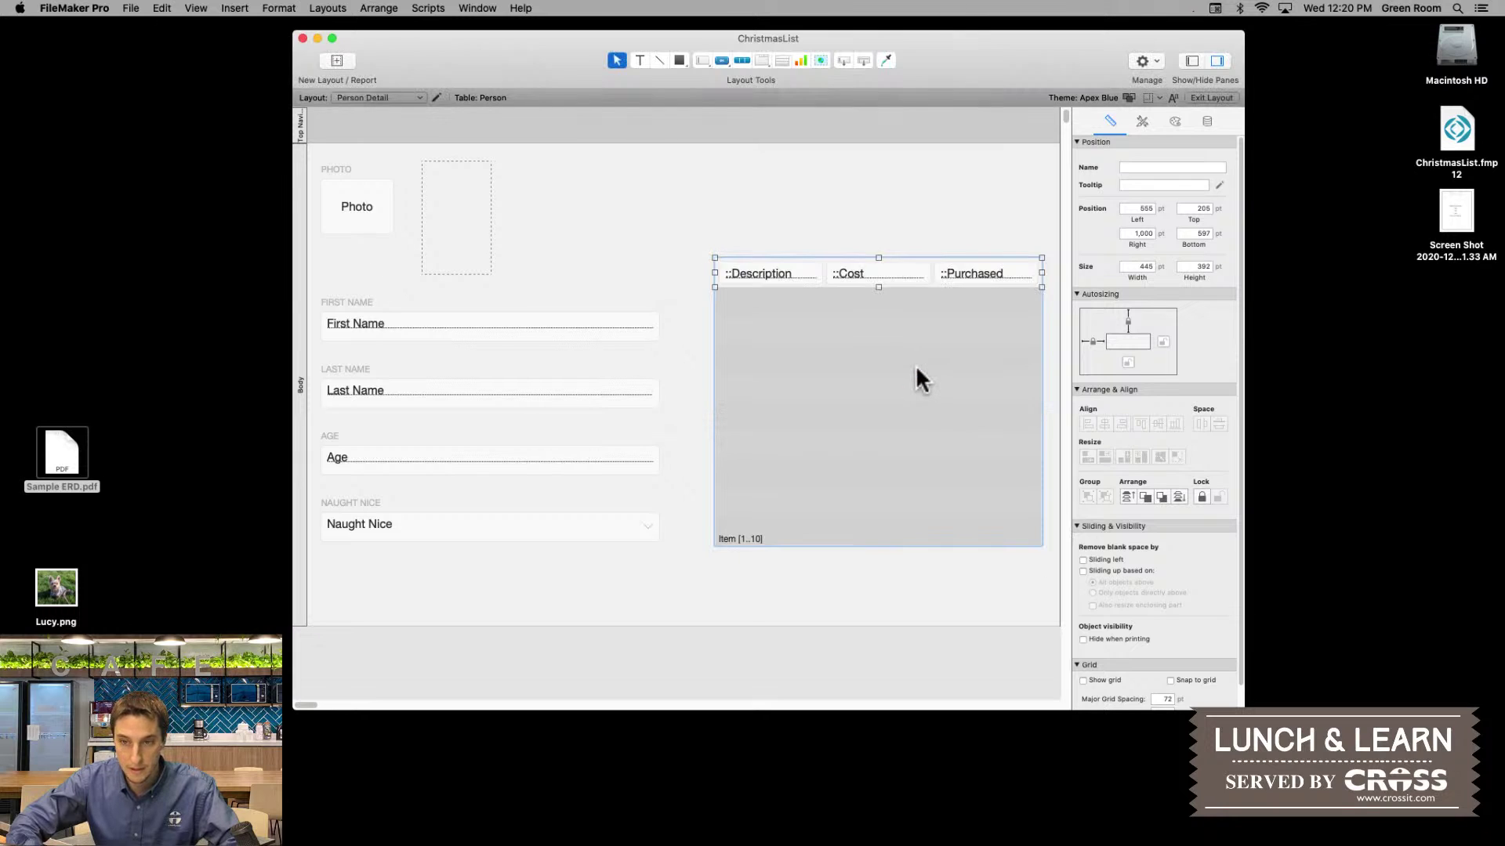
- Save the layout, nudge the Item portal slightly left, and return to Browse mode
{"action": "left_click", "coordinate": [1217, 98]}
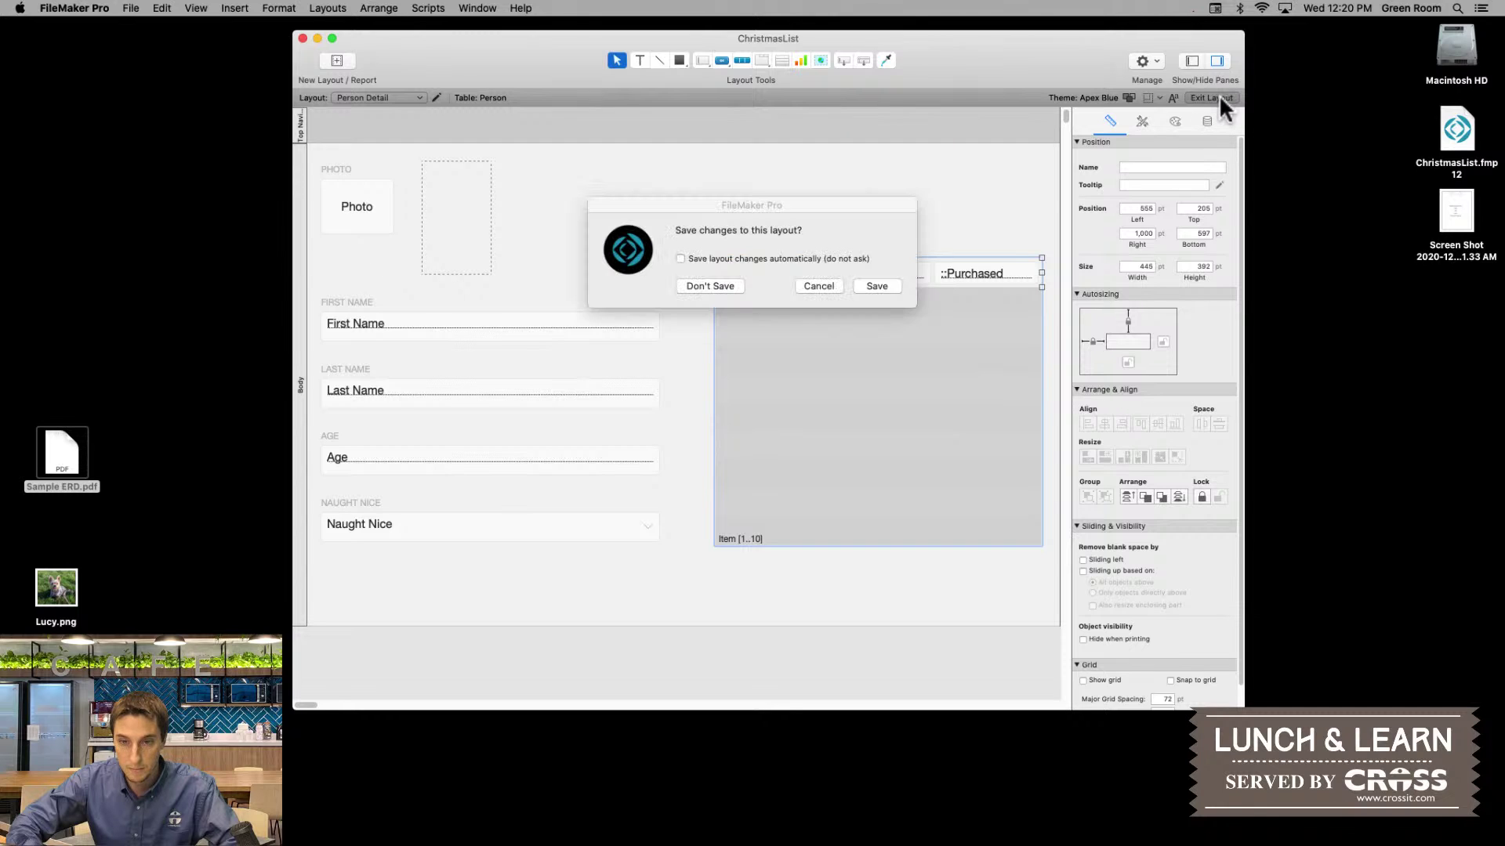
{"action": "left_click", "coordinate": [877, 286]}
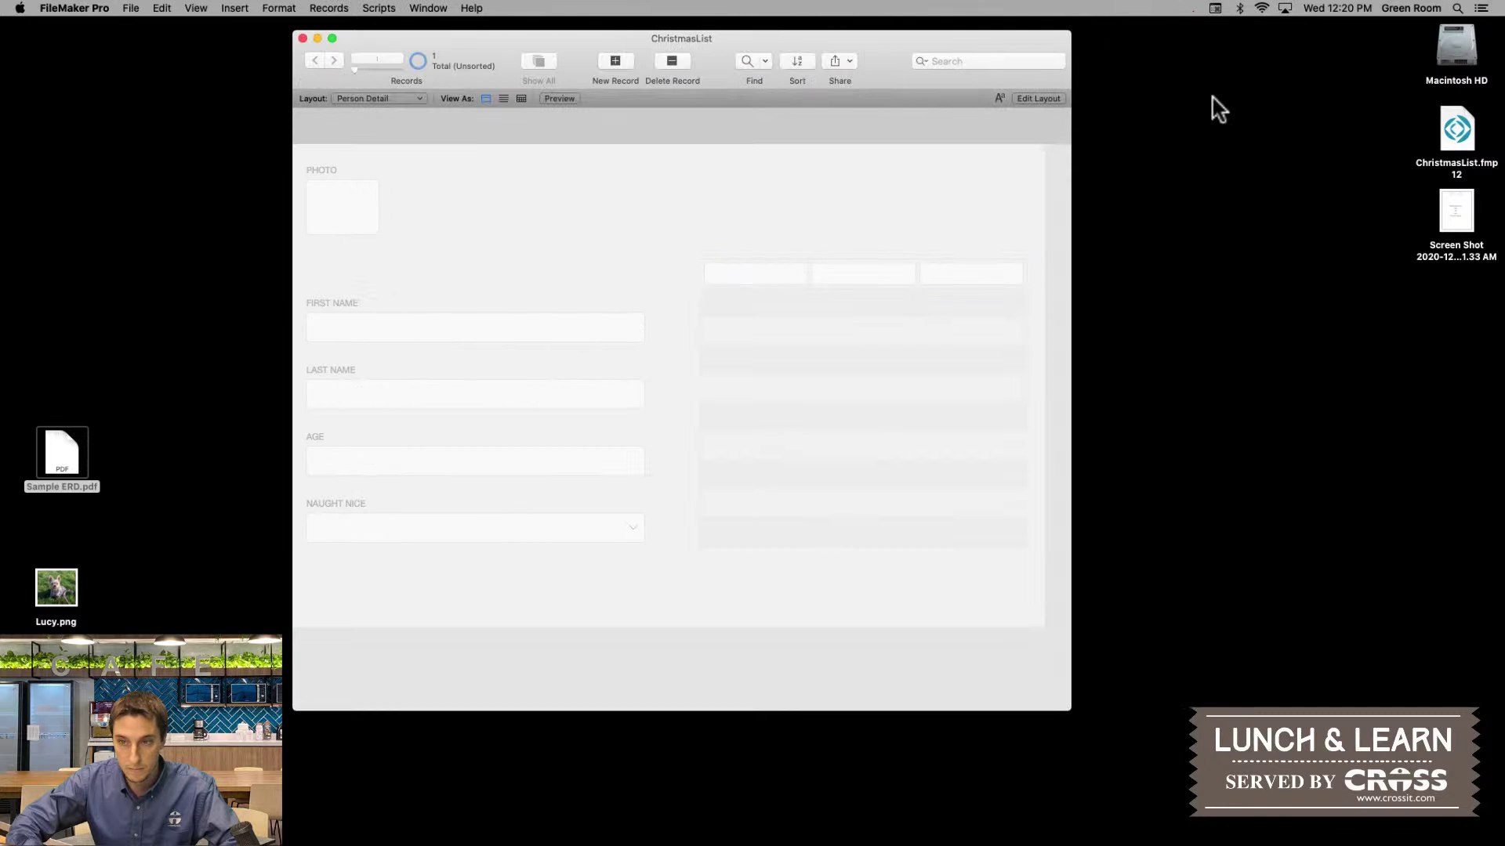
{"action": "left_click", "coordinate": [1045, 97]}
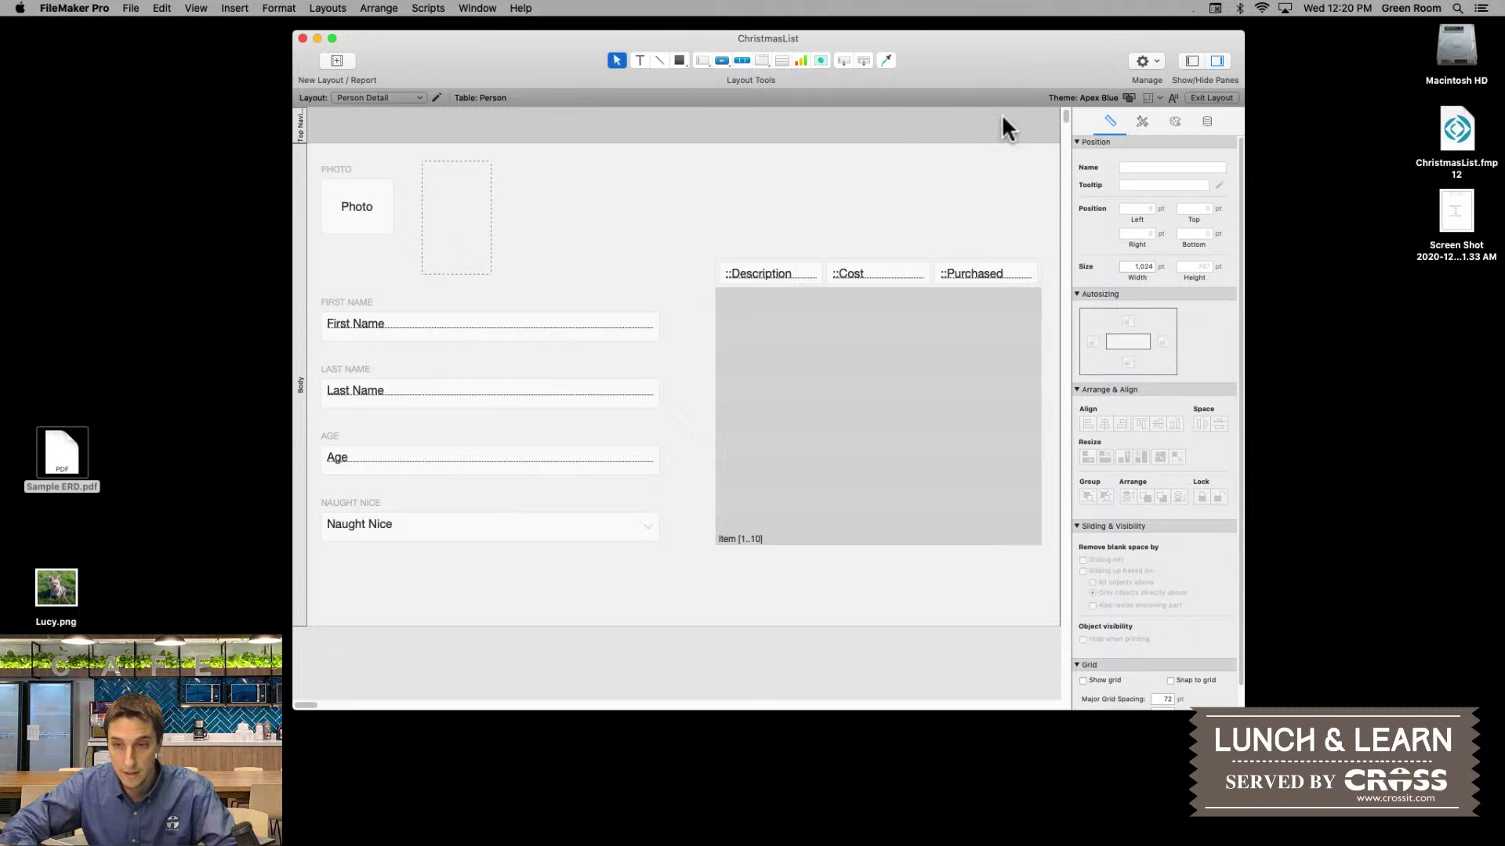
{"action": "mouse_move", "coordinate": [866, 374]}
{"action": "left_mouse_down"}
{"action": "mouse_move", "coordinate": [843, 359]}
{"action": "mouse_move", "coordinate": [844, 372]}
{"action": "left_mouse_up"}
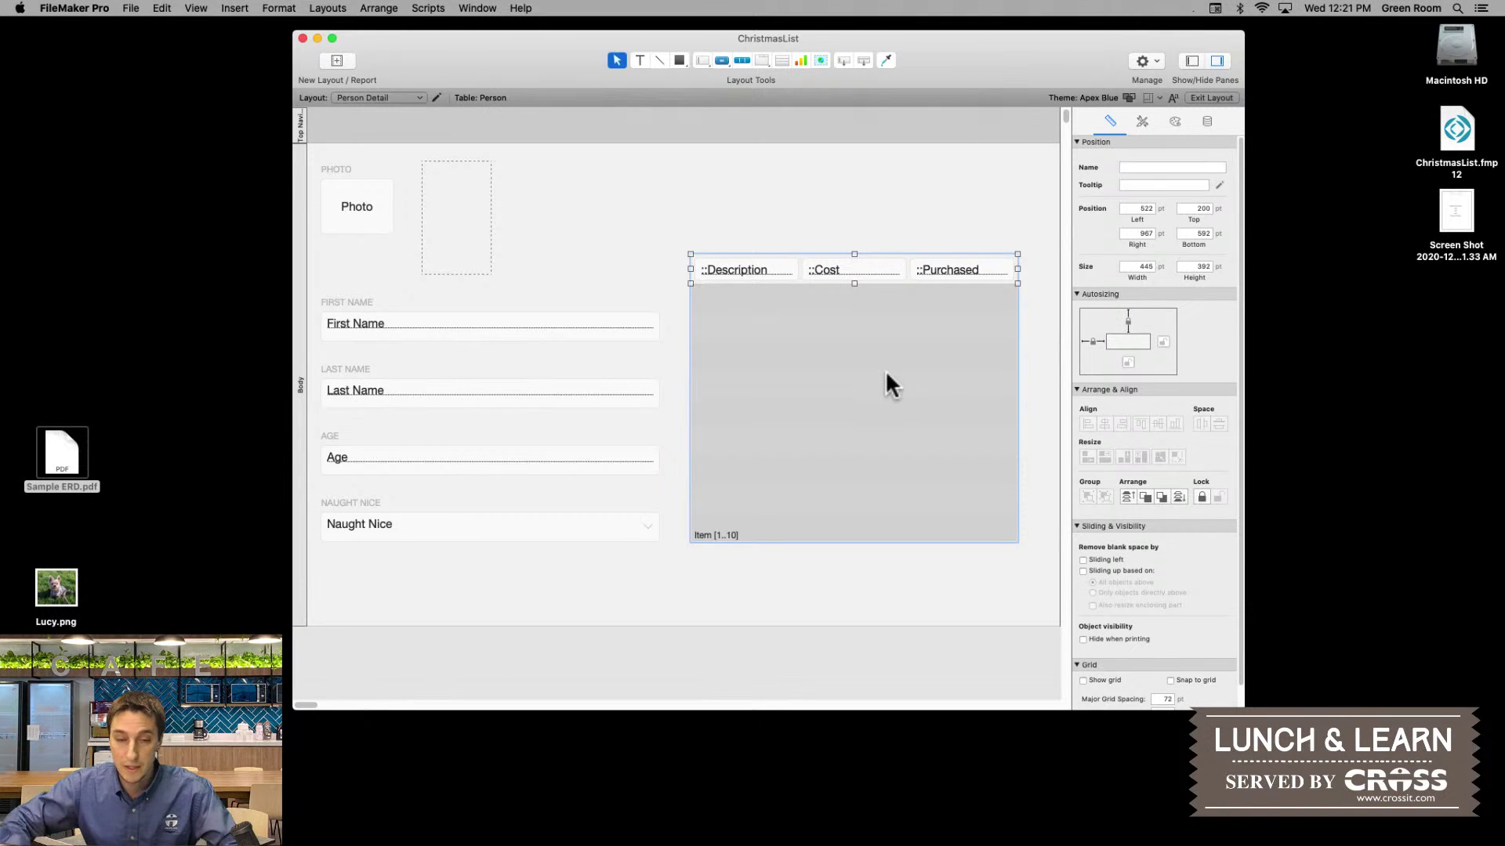
{"action": "key", "text": "super+b"}
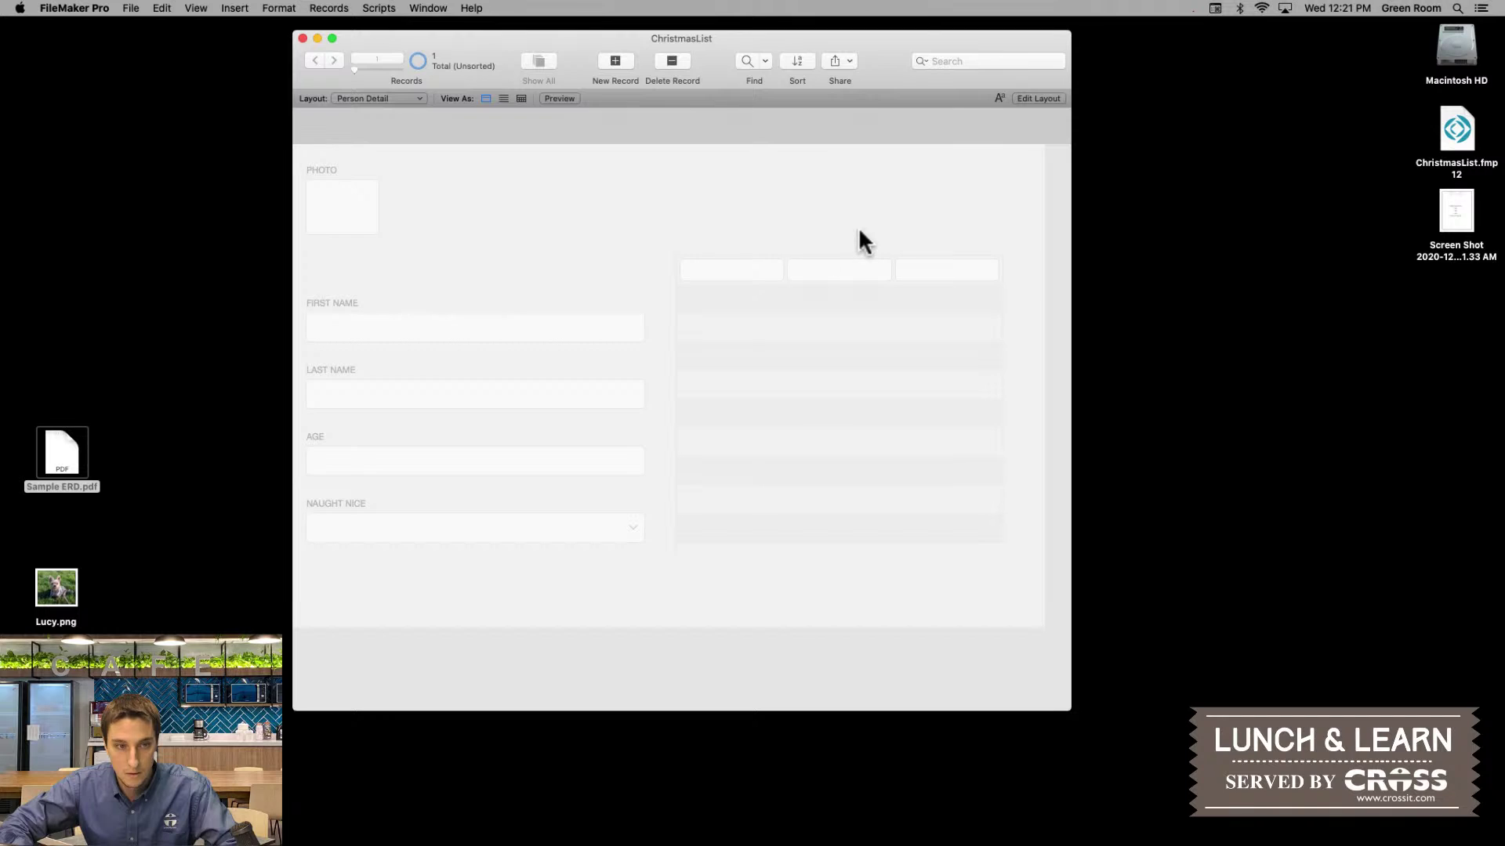
- Enter first name Lucy, her last name, Age 3 and Naughty Nice set to Nice
{"action": "left_click_drag", "start_coordinate": [566, 44], "coordinate": [644, 47]}
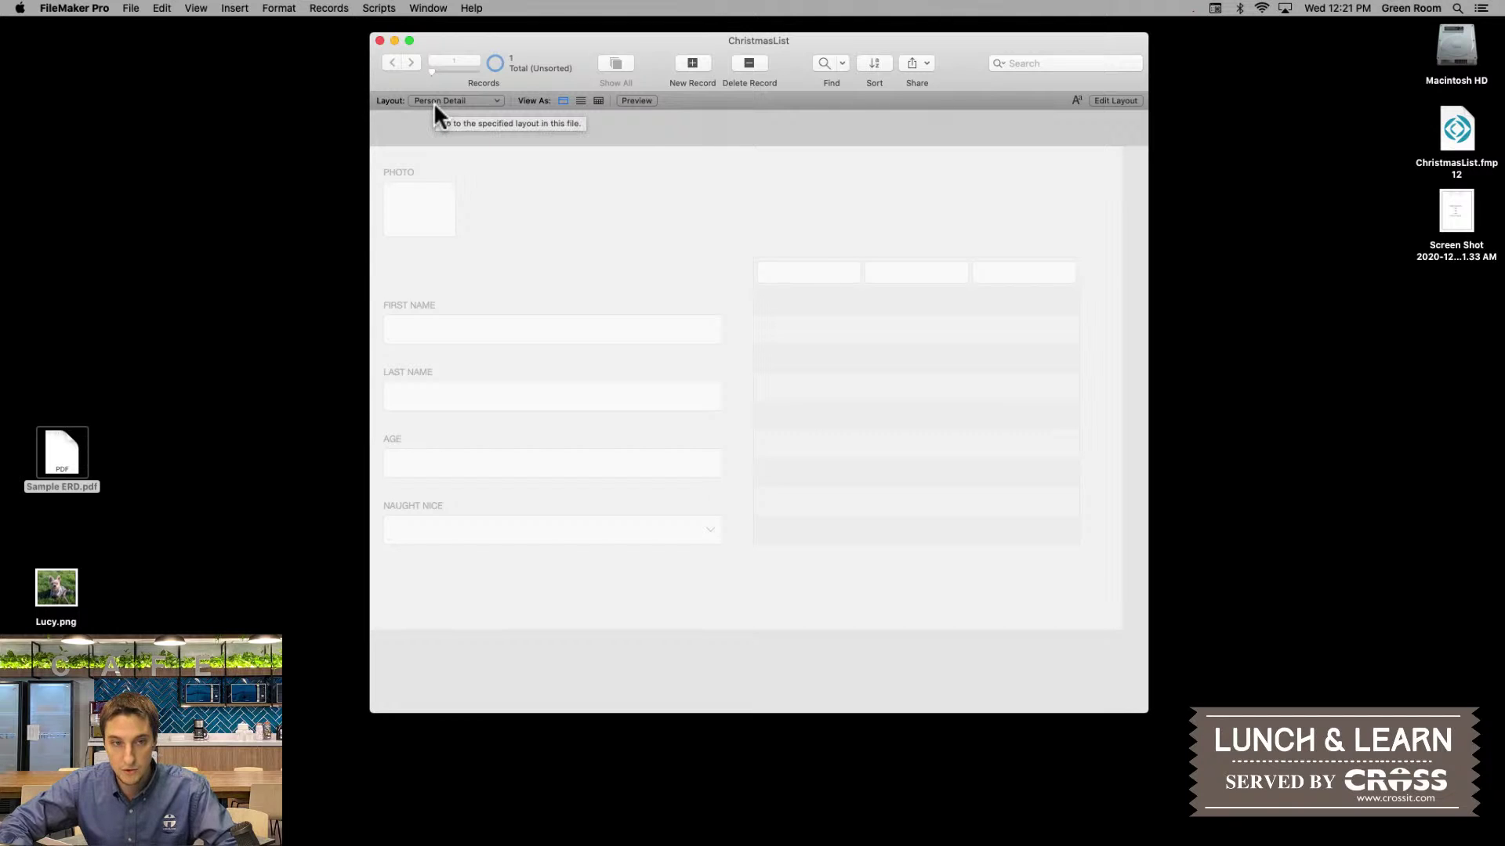
{"action": "left_click", "coordinate": [500, 325]}
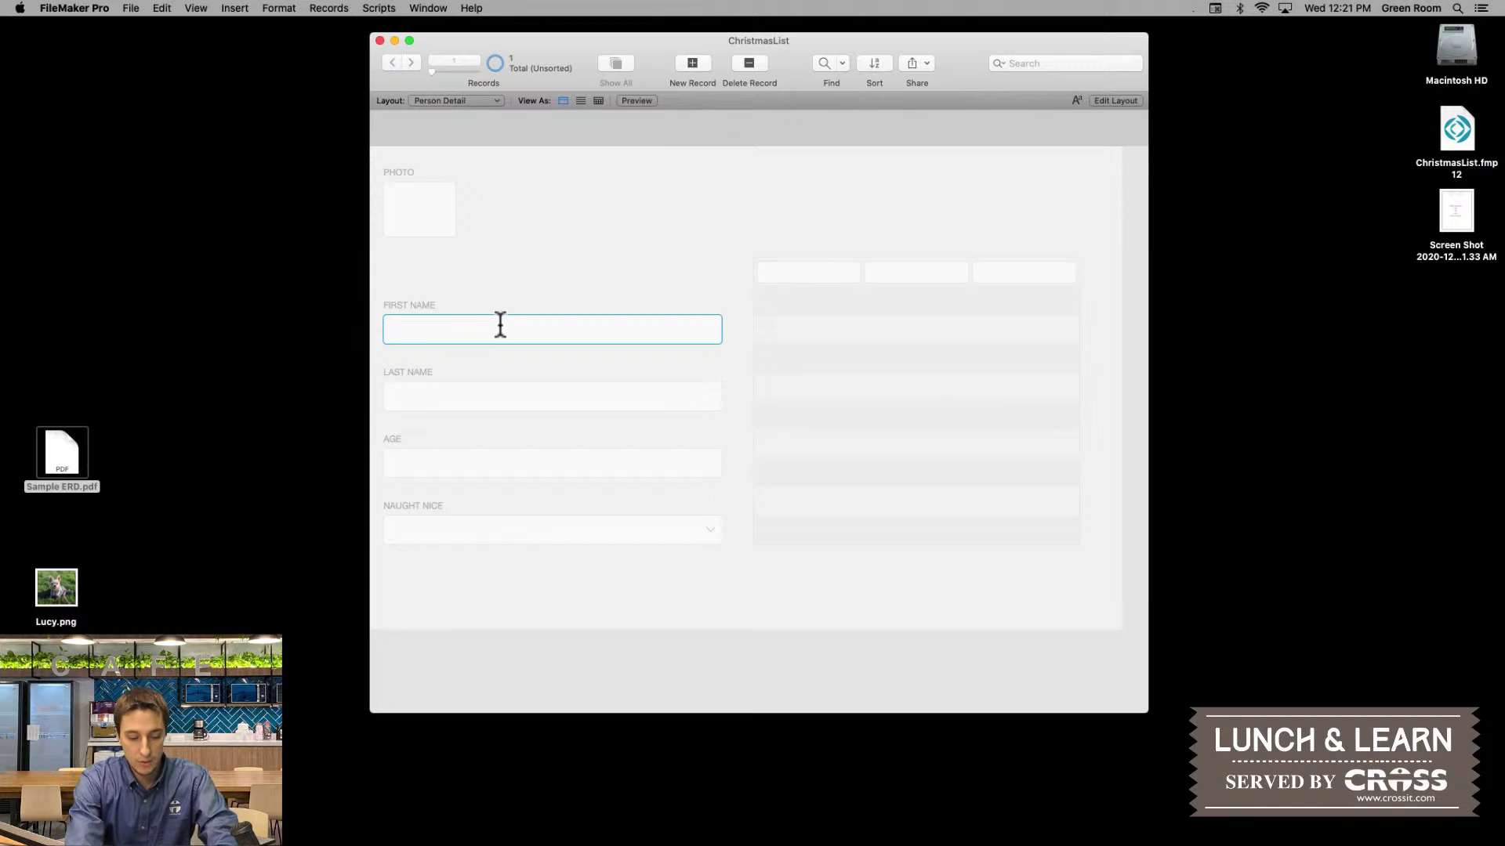
{"action": "type", "text": "Lucy"}
{"action": "key", "text": "Tab"}
{"action": "type", "text": "Hritz"}
{"action": "left_click", "coordinate": [473, 460]}
{"action": "type", "text": "3"}
{"action": "left_click", "coordinate": [541, 530]}
{"action": "left_click", "coordinate": [511, 550]}
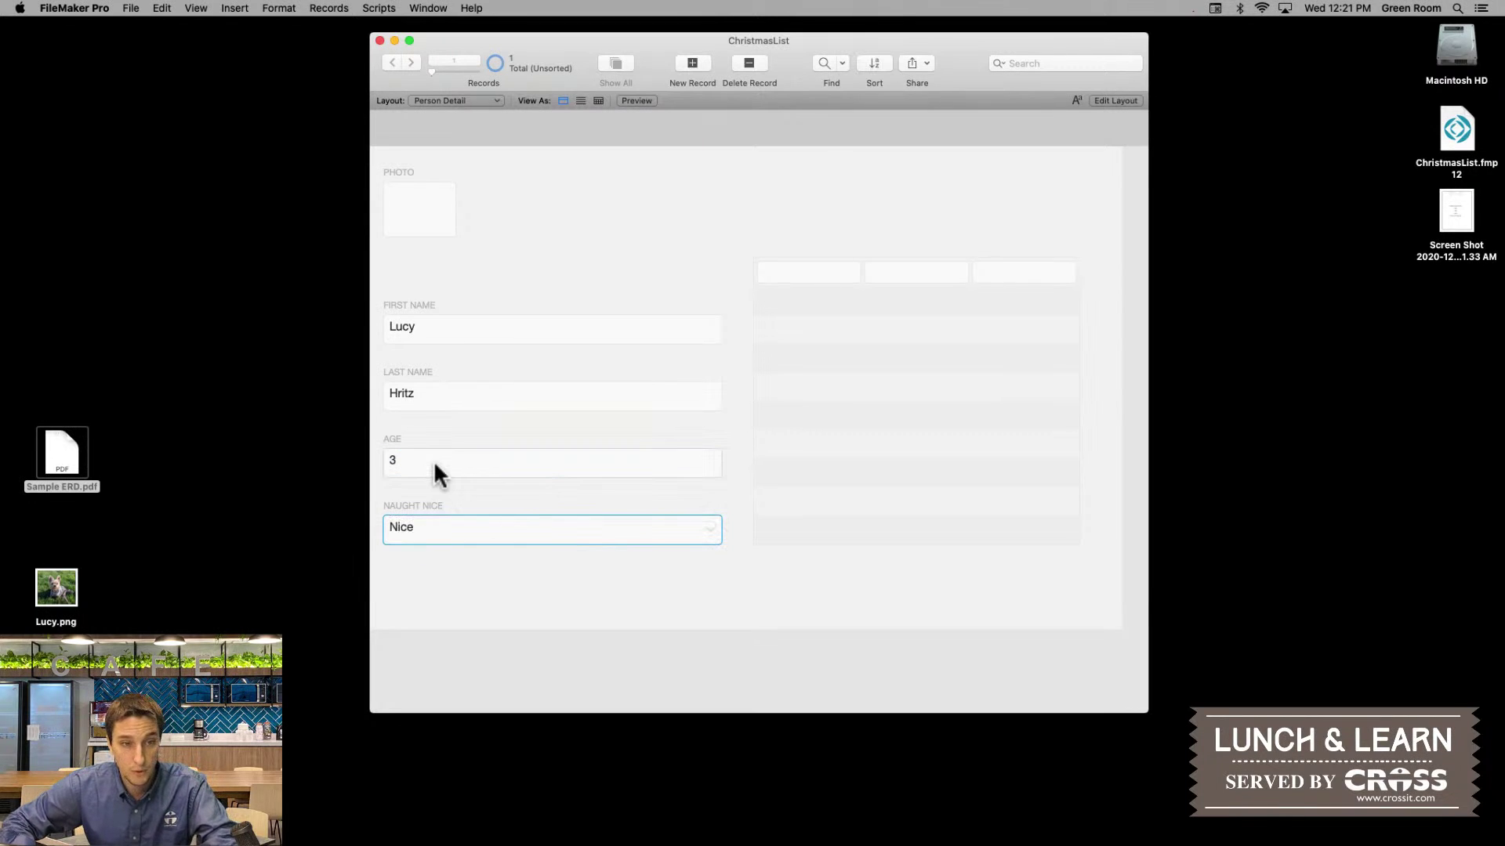
- Drop Lucy.png into the Photo container and enlarge the container to 357 × 193 pt
{"action": "left_click_drag", "start_coordinate": [249, 390], "coordinate": [439, 205]}
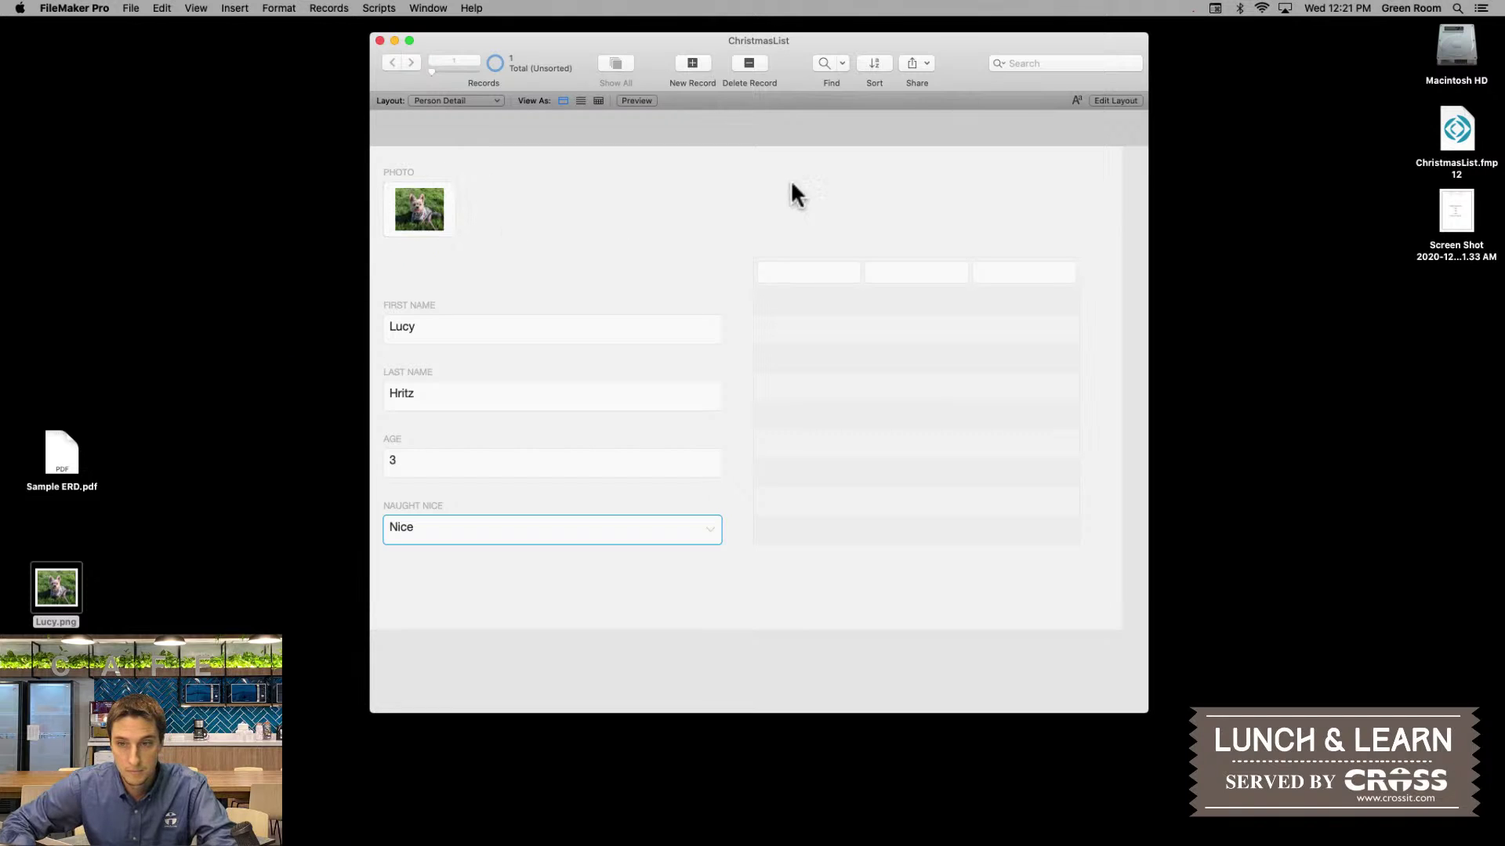
{"action": "left_click", "coordinate": [1108, 102]}
{"action": "left_click", "coordinate": [458, 225]}
{"action": "left_click_drag", "start_coordinate": [470, 241], "coordinate": [659, 305]}
{"action": "key", "text": "super+s"}
{"action": "key", "text": "super+b"}
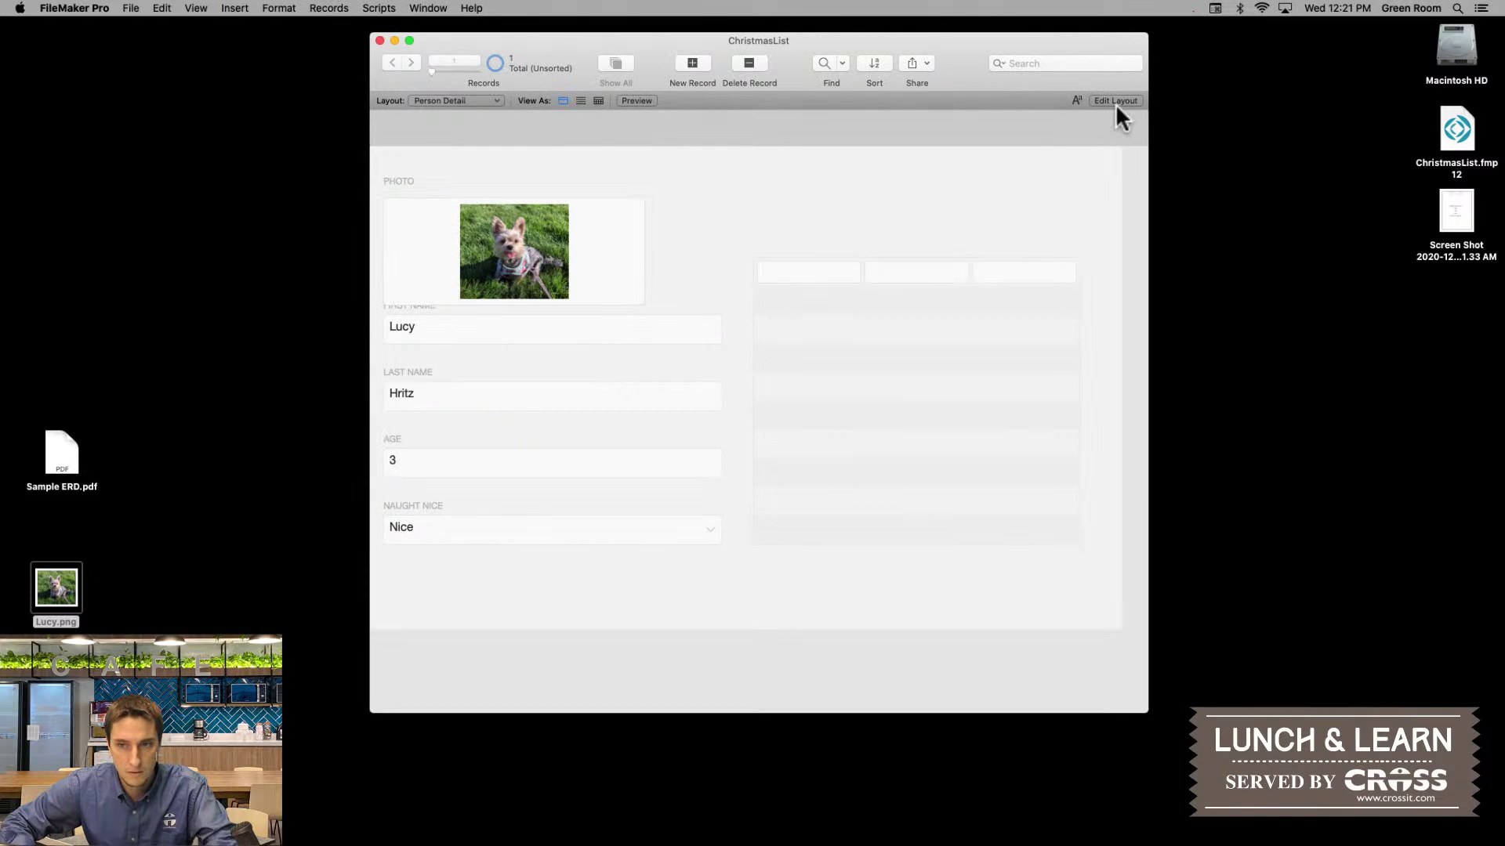
- Move the Photo container up to the top of the layout and return to browsing
{"action": "left_click", "coordinate": [1116, 100]}
{"action": "mouse_move", "coordinate": [541, 252]}
{"action": "left_mouse_down"}
{"action": "mouse_move", "coordinate": [546, 225]}
{"action": "mouse_move", "coordinate": [530, 233]}
{"action": "left_mouse_up"}
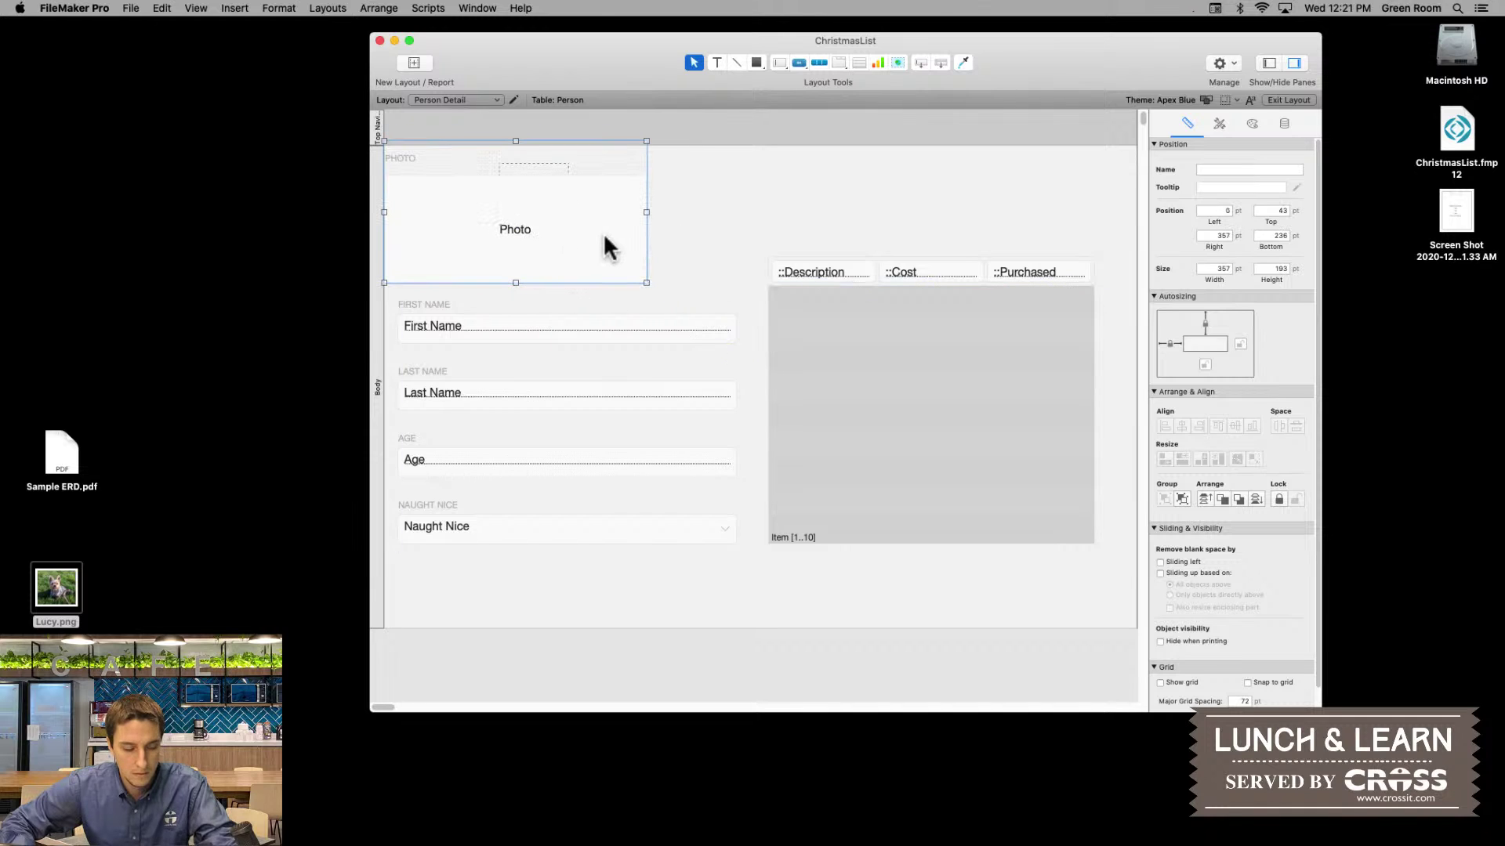
{"action": "key", "text": "super+b"}
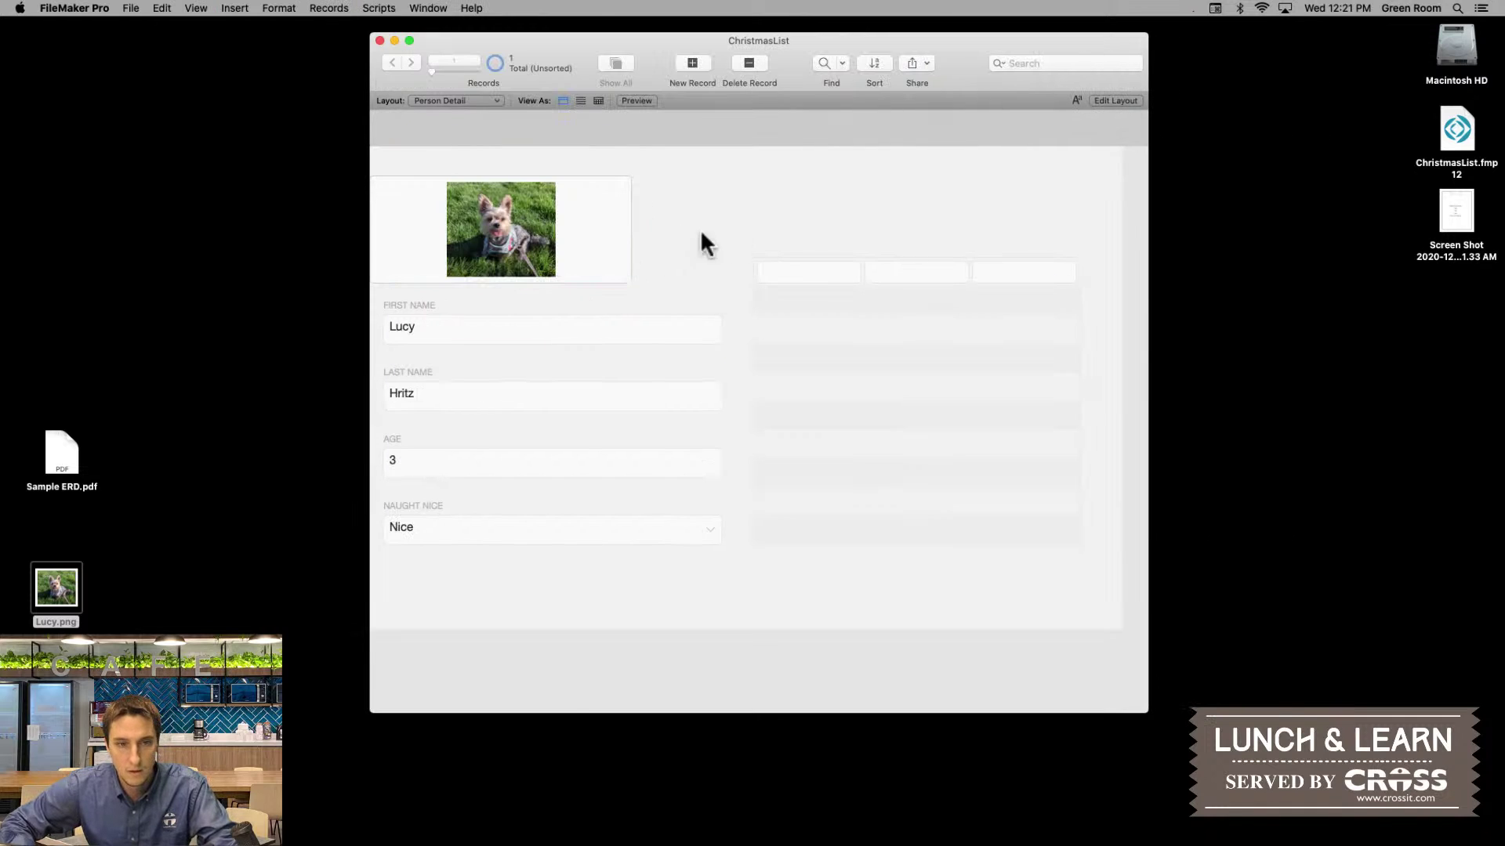
- Add a Dog Bone item costing 4.99 with 1 in its Purchased field to Lucy's portal
{"action": "left_click", "coordinate": [805, 272]}
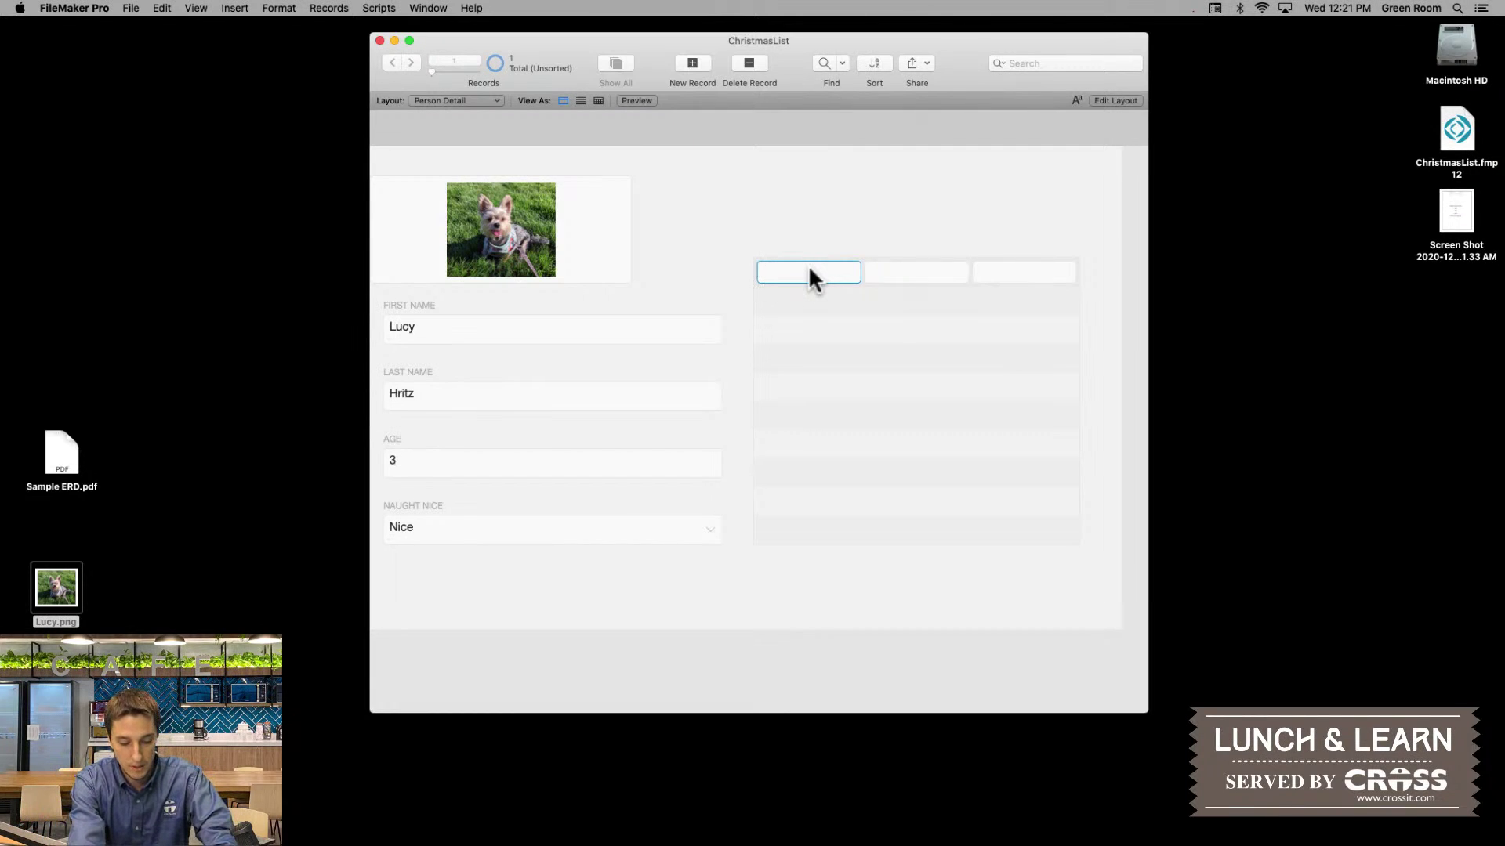
{"action": "key", "text": "Tab"}
{"action": "type", "text": "4.99"}
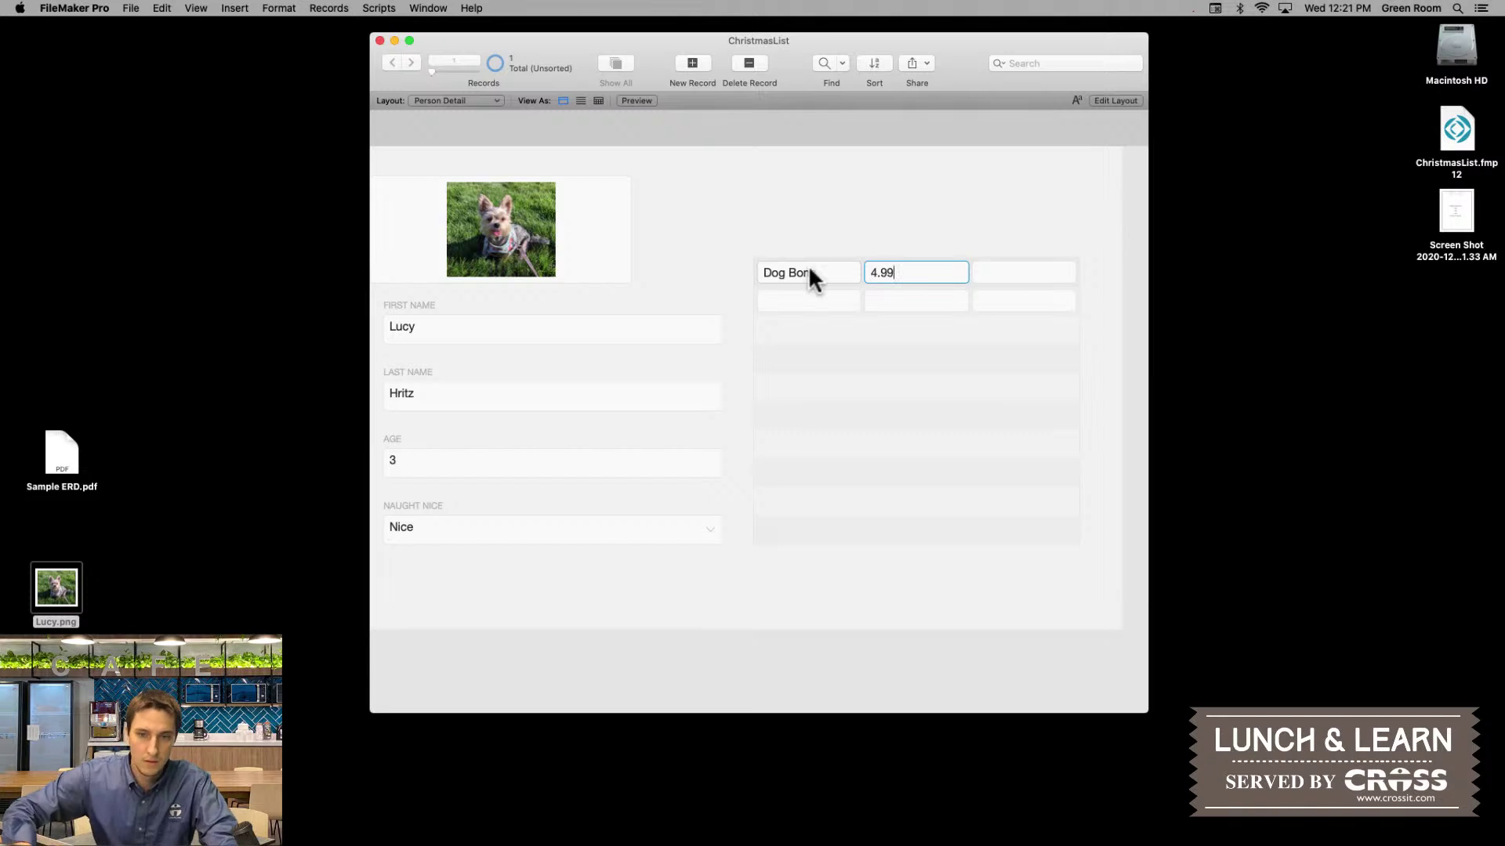
{"action": "left_click", "coordinate": [913, 210]}
{"action": "left_click", "coordinate": [1022, 272]}
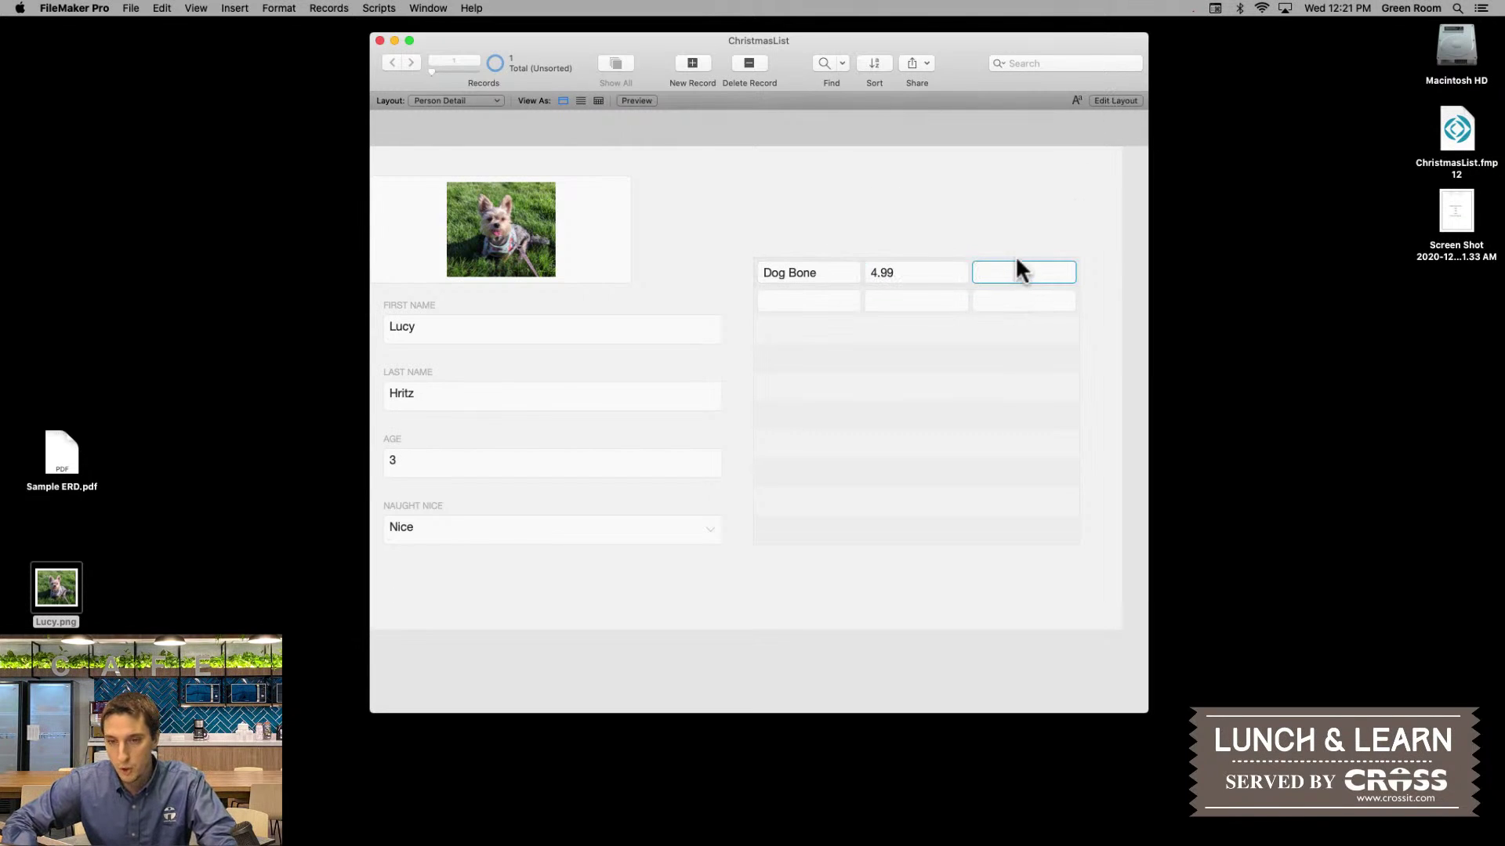
{"action": "type", "text": "1"}
{"action": "left_click", "coordinate": [1008, 237]}
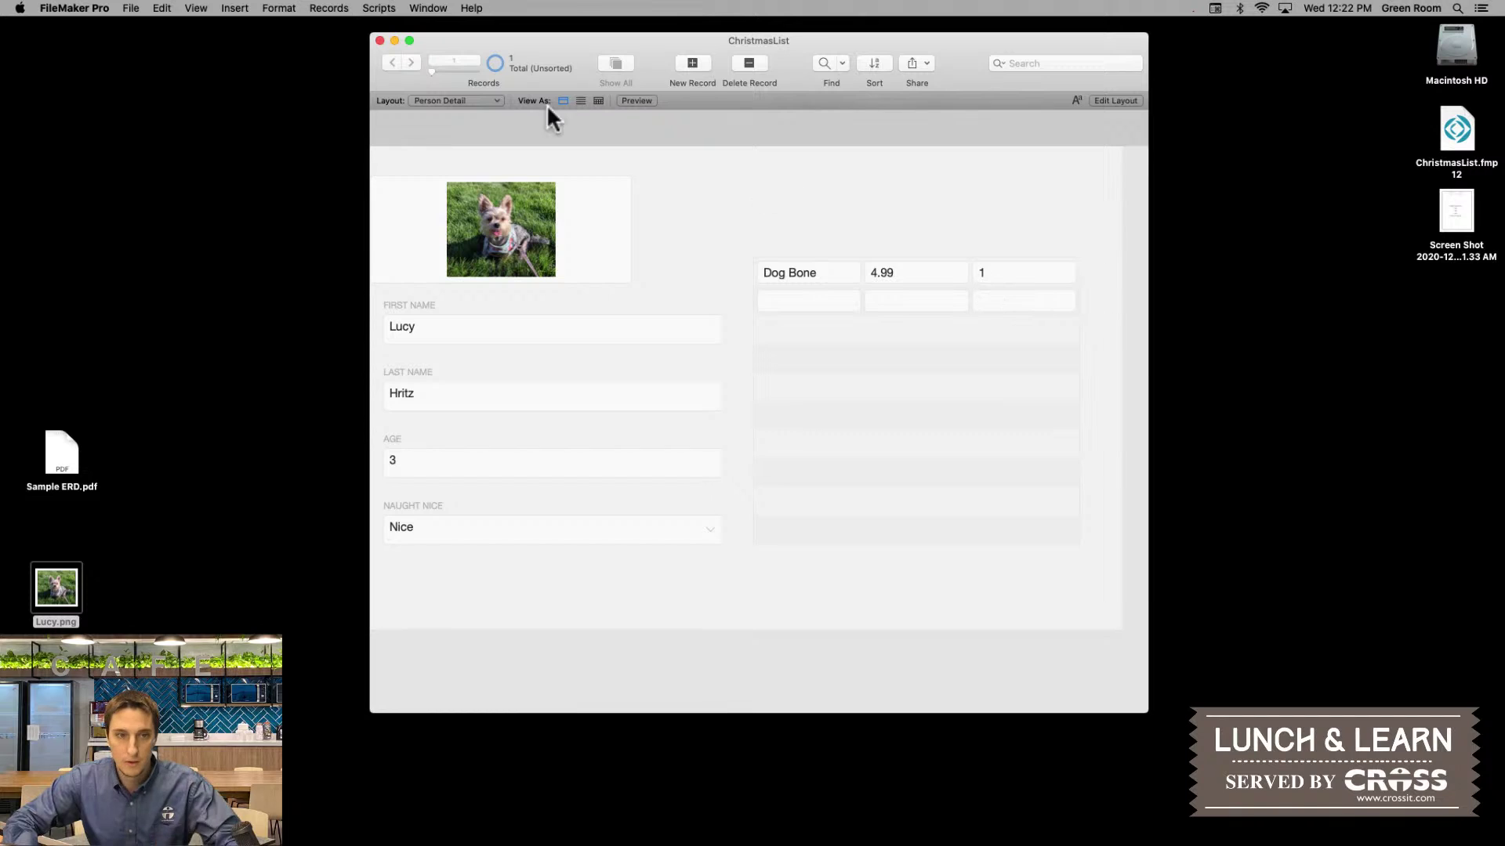
{"action": "left_click", "coordinate": [451, 97]}
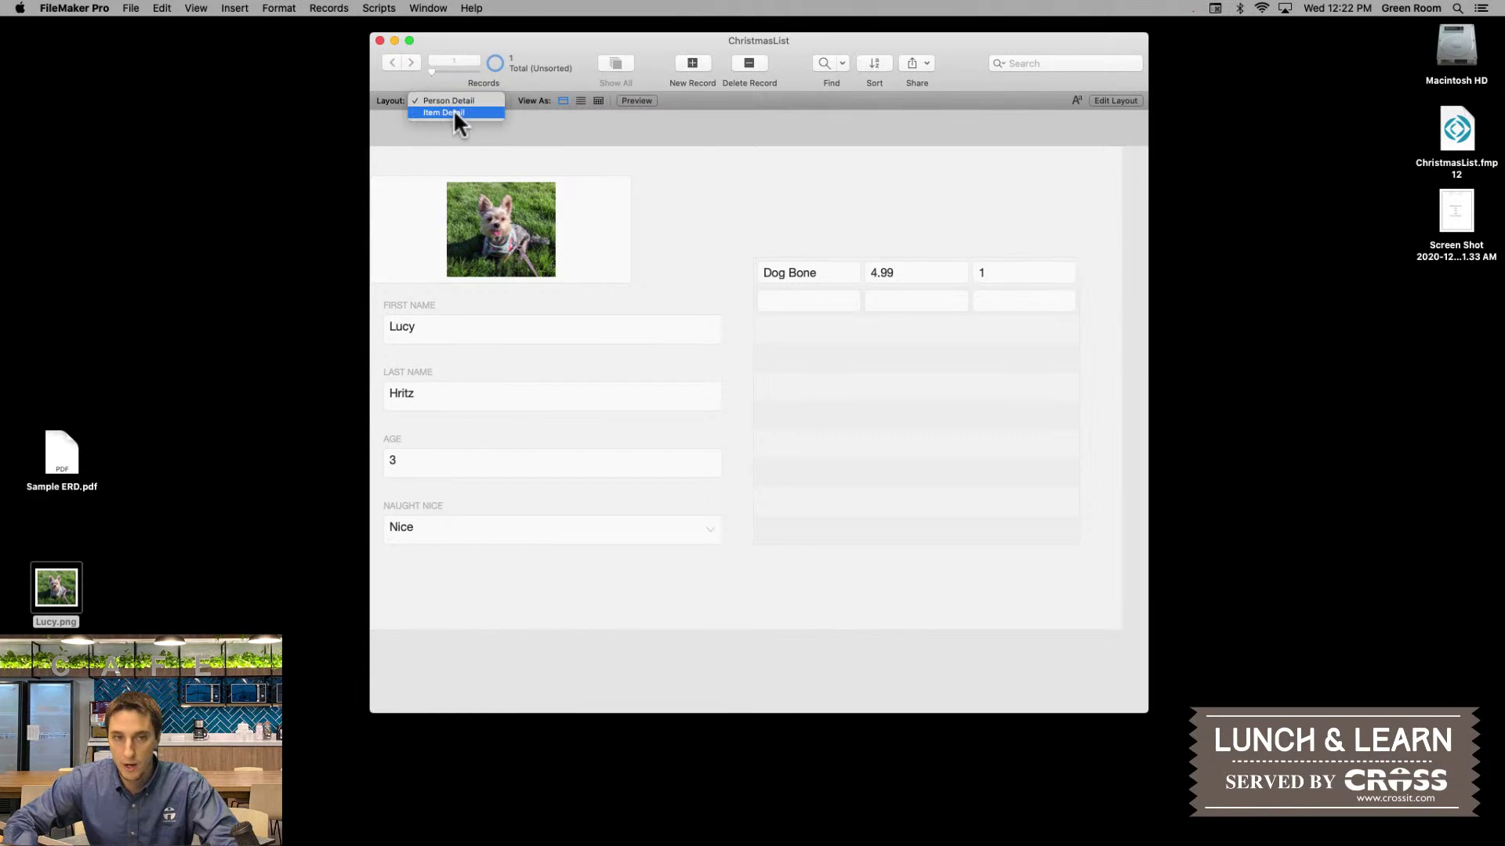
- On Item Detail, clear the Dog Bone's Purchased checkbox, then go back to Person Detail
{"action": "left_click", "coordinate": [453, 112]}
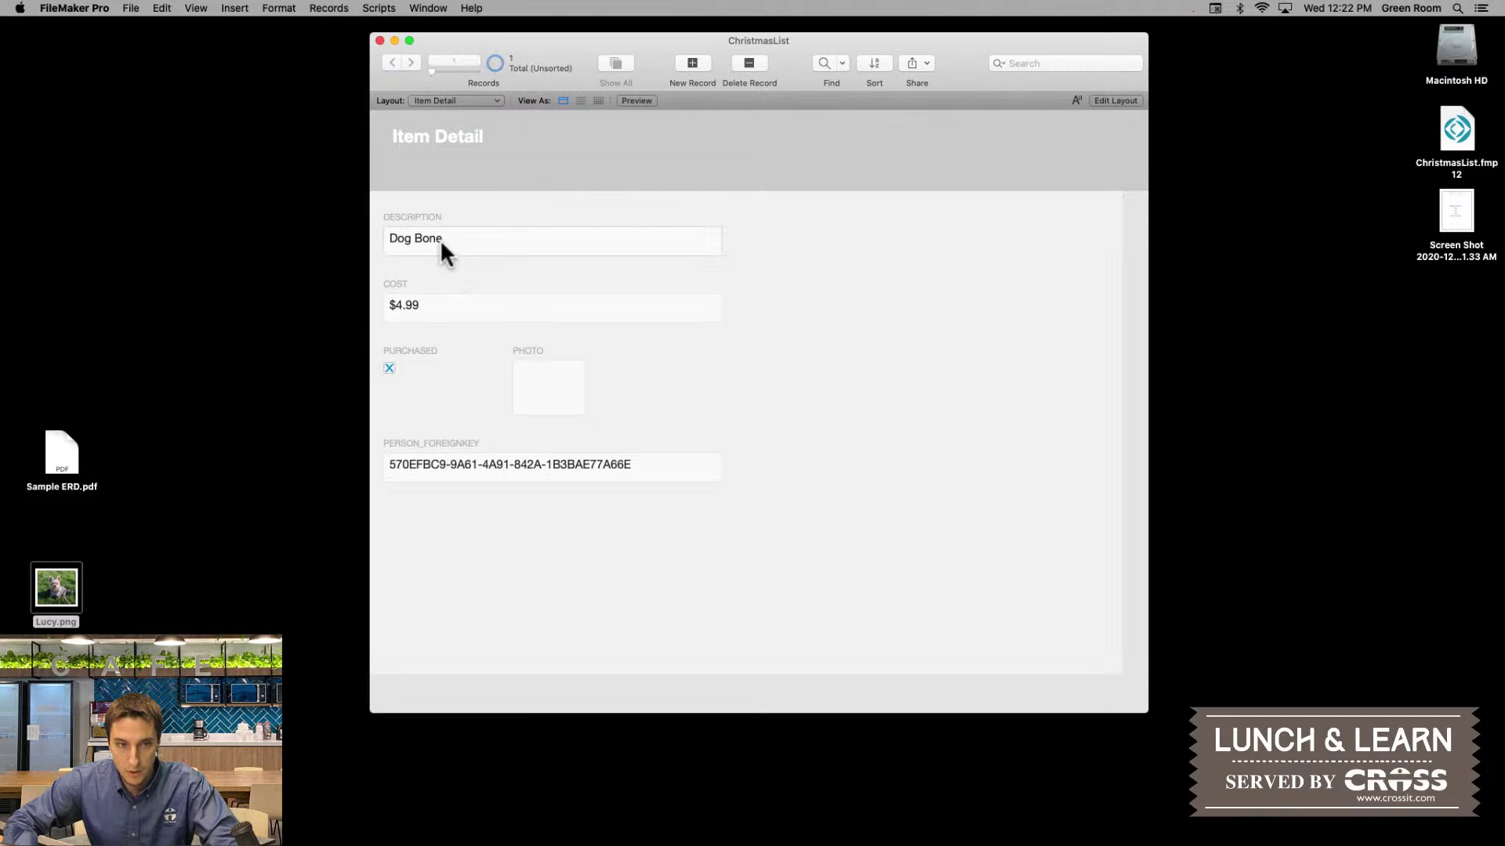
{"action": "left_click", "coordinate": [446, 307]}
{"action": "left_click", "coordinate": [389, 368]}
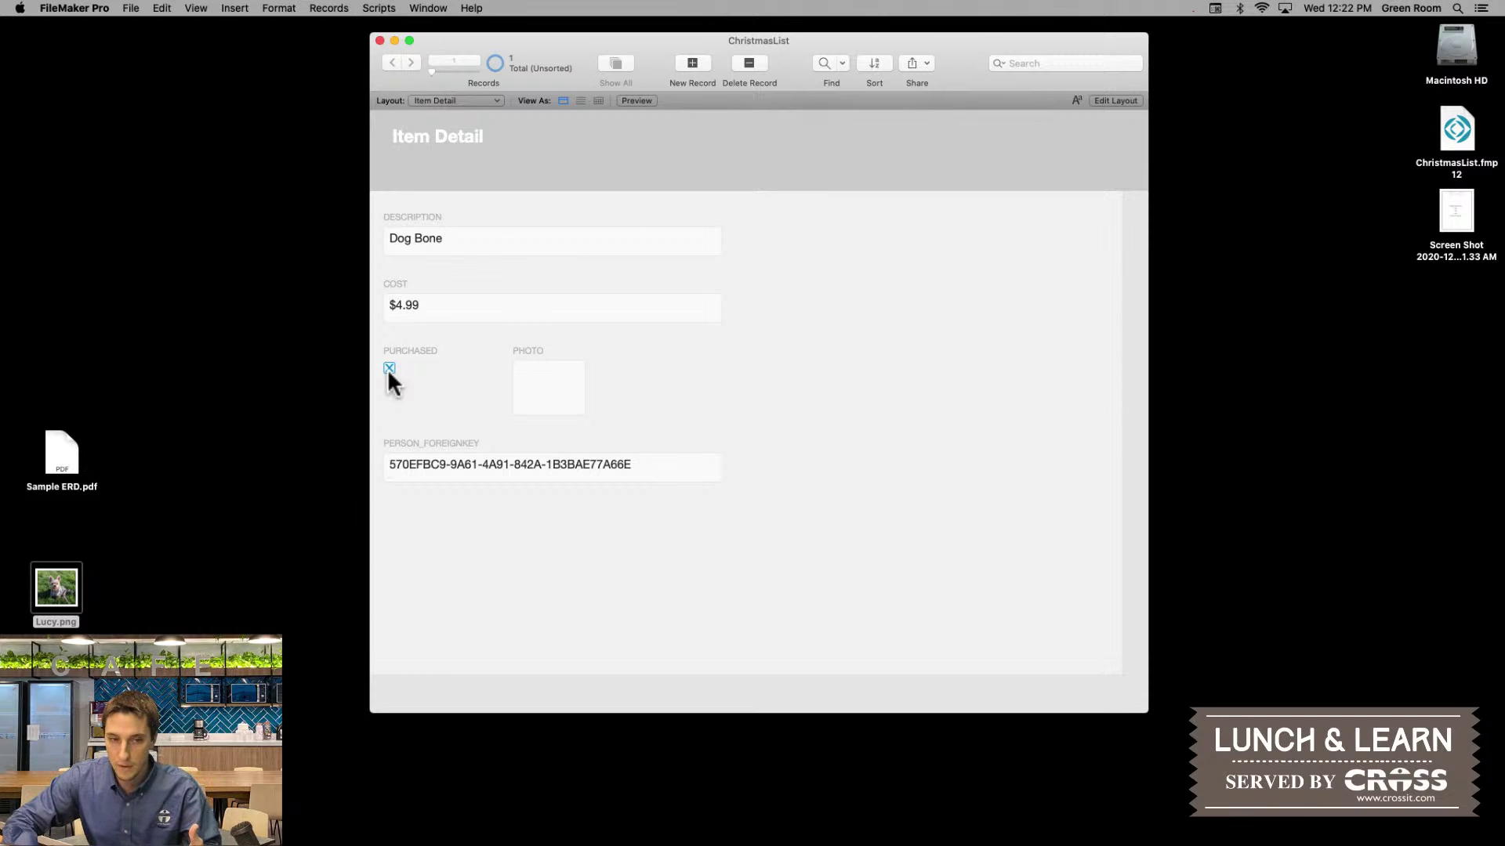
{"action": "left_click", "coordinate": [389, 368]}
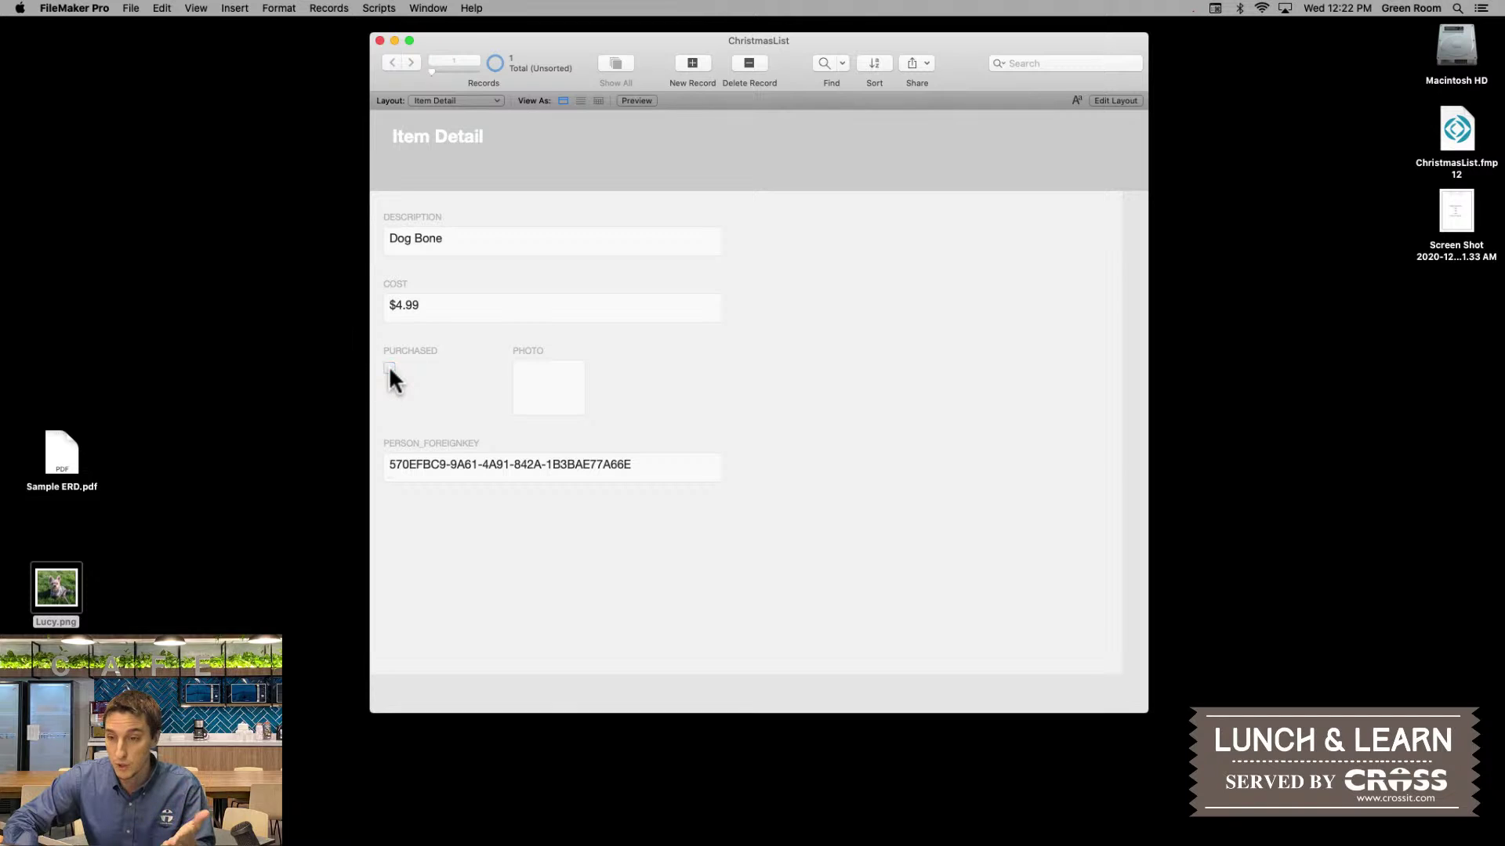
{"action": "left_click", "coordinate": [457, 100]}
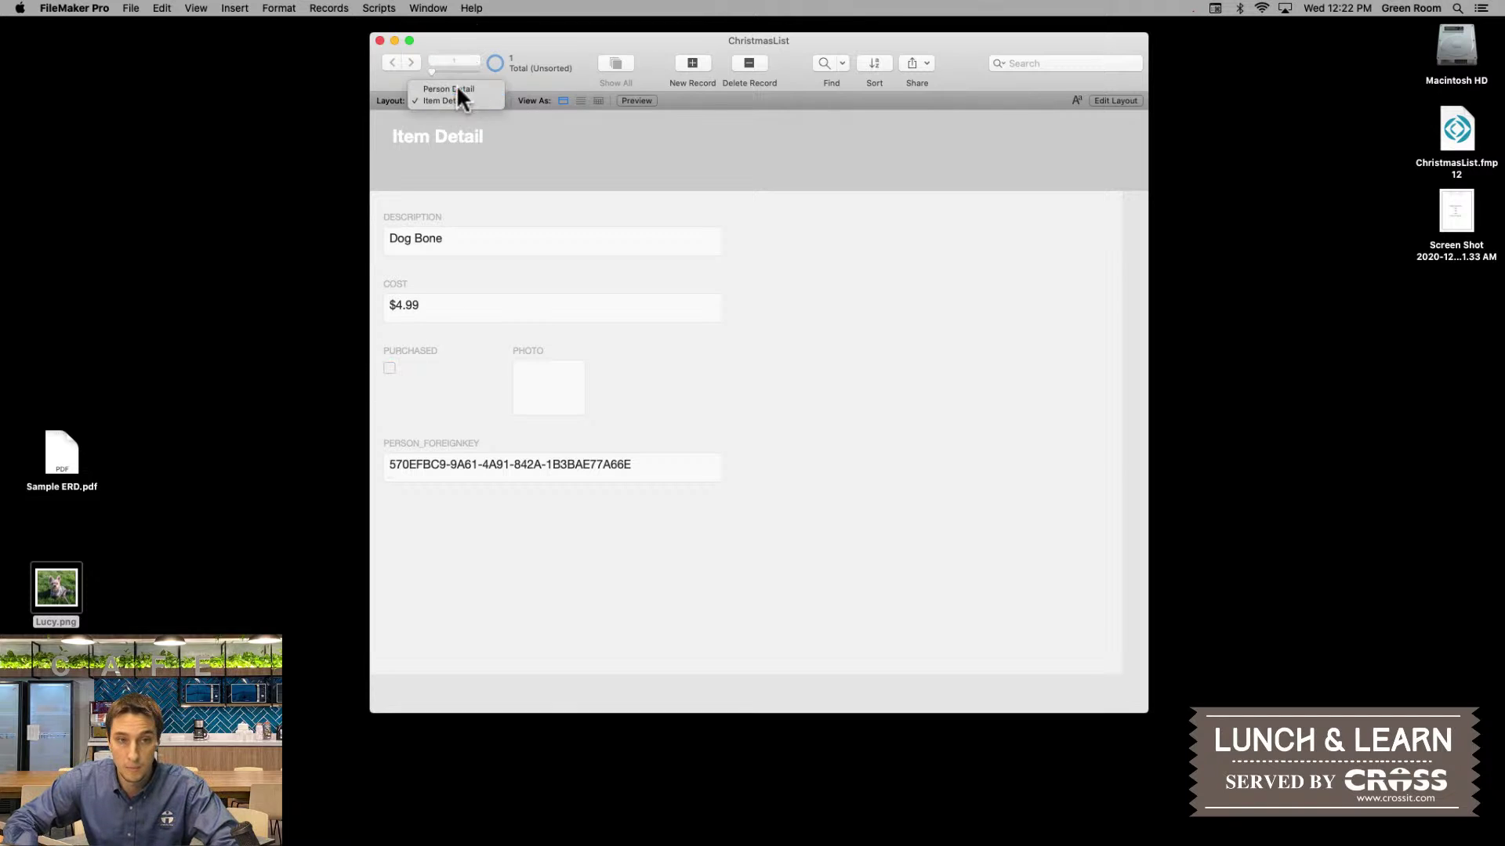
{"action": "left_click", "coordinate": [458, 89]}
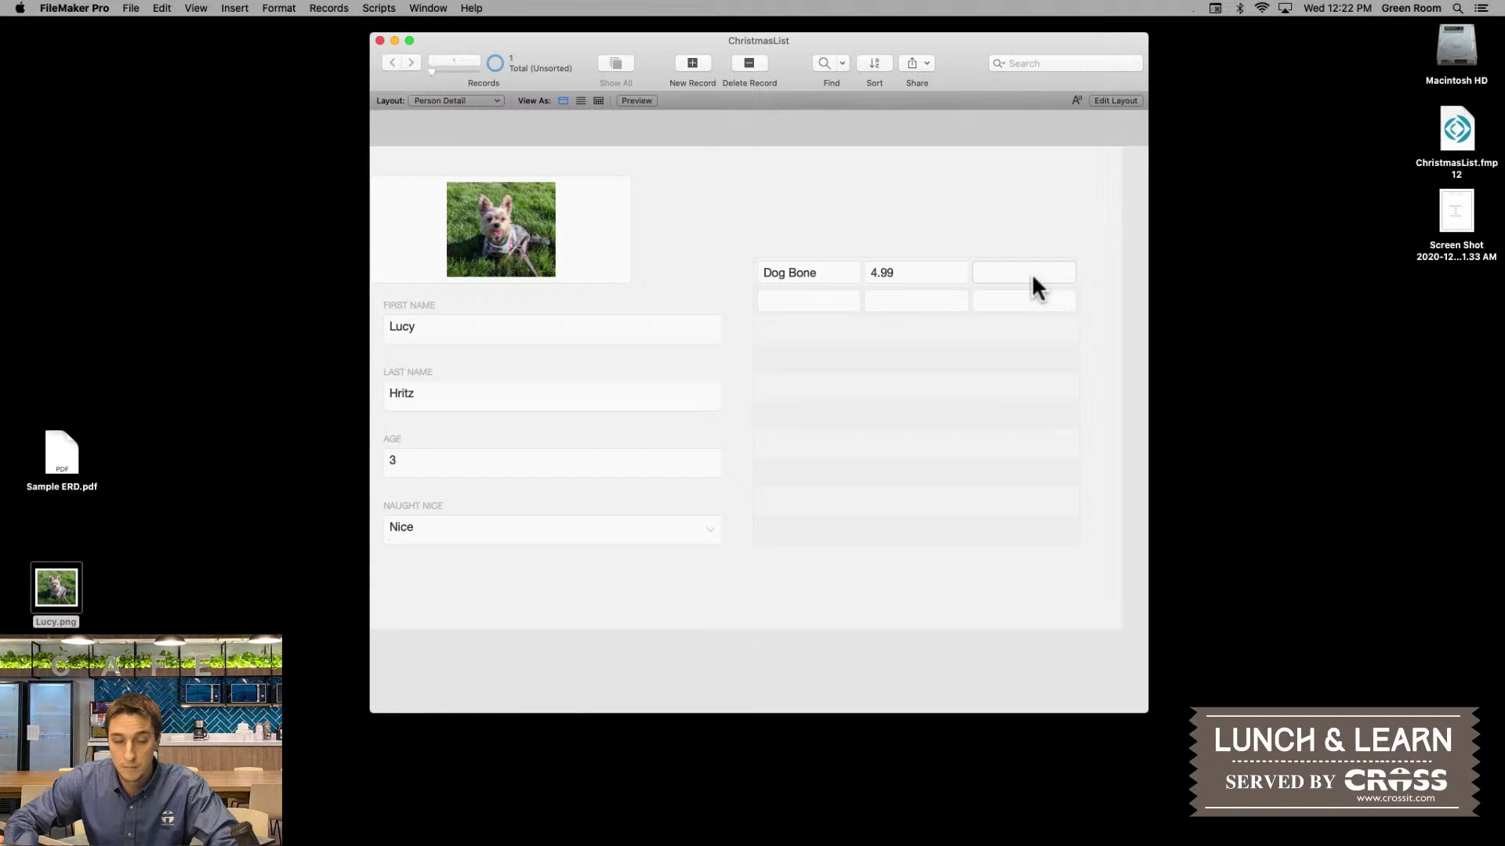
- Create a new Person record with first name Chipper, his last name, Age 8, rated Naughty
{"action": "left_click", "coordinate": [693, 66]}
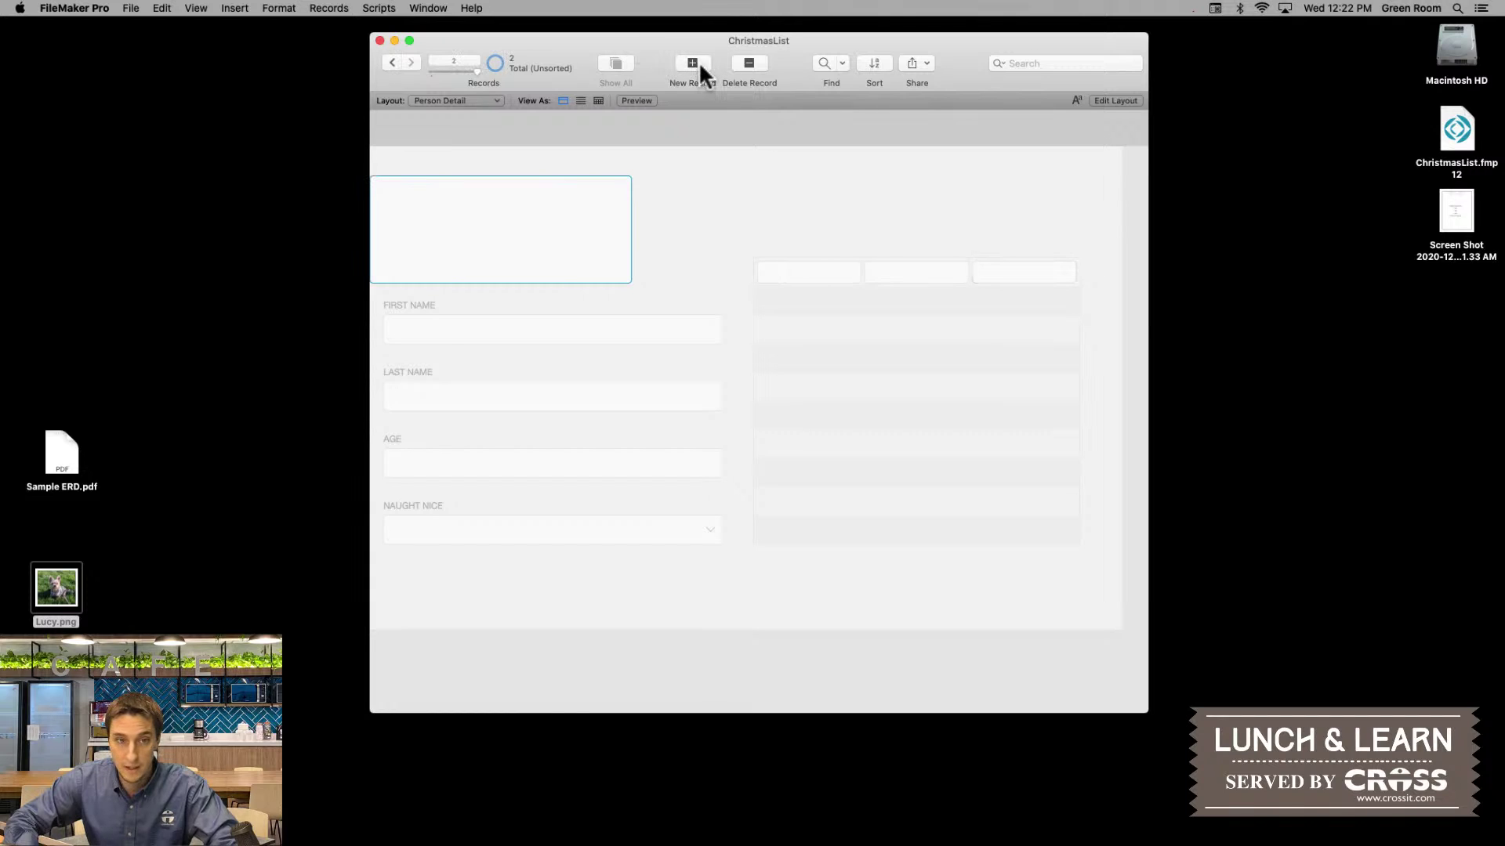
{"action": "left_click", "coordinate": [541, 324]}
{"action": "type", "text": "Chipper"}
{"action": "key", "text": "Tab"}
{"action": "type", "text": "Hritz"}
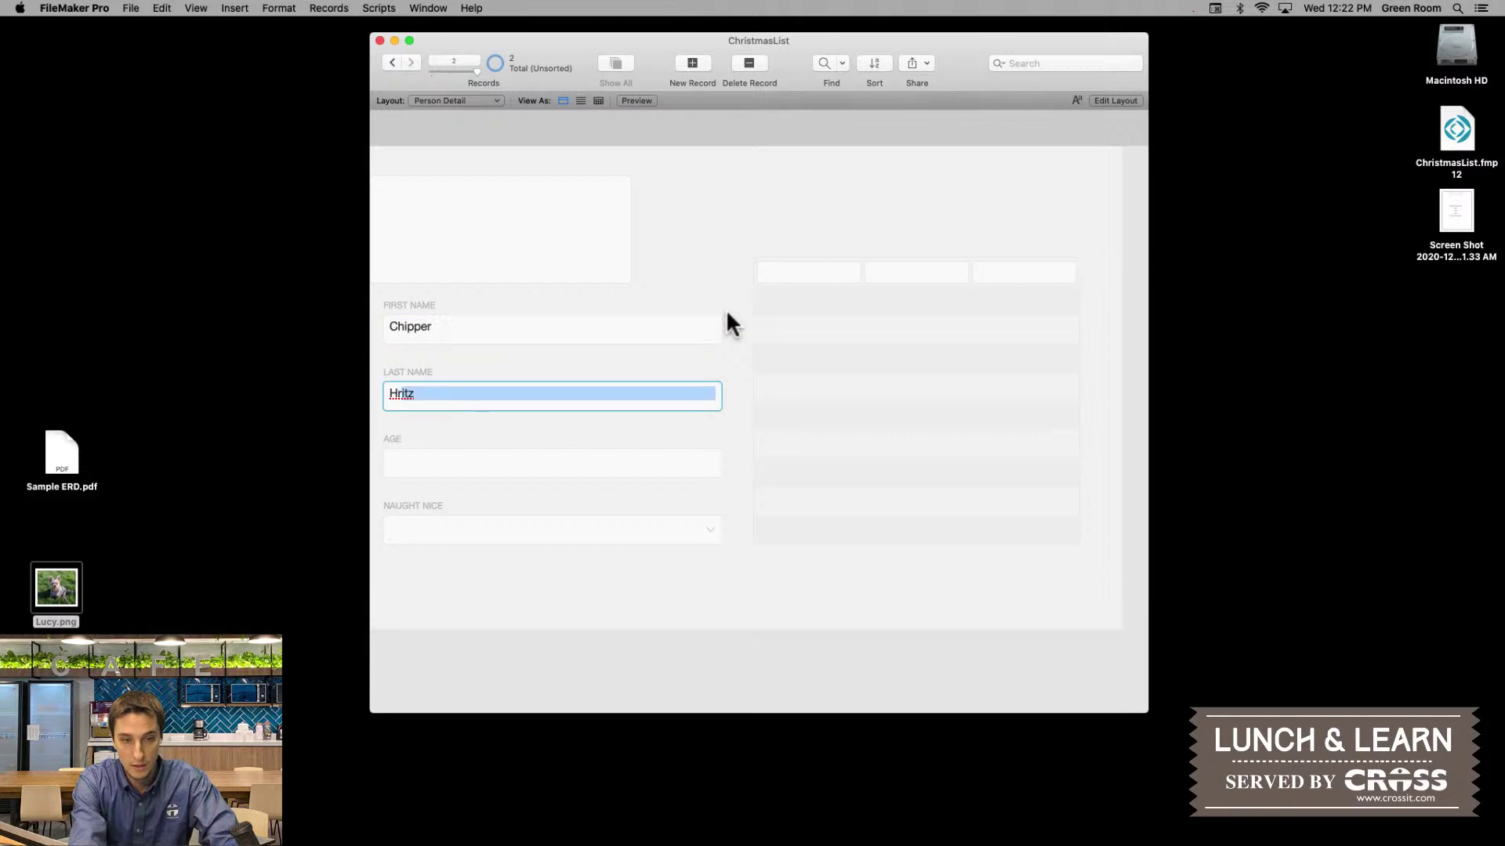
{"action": "key", "text": "Tab"}
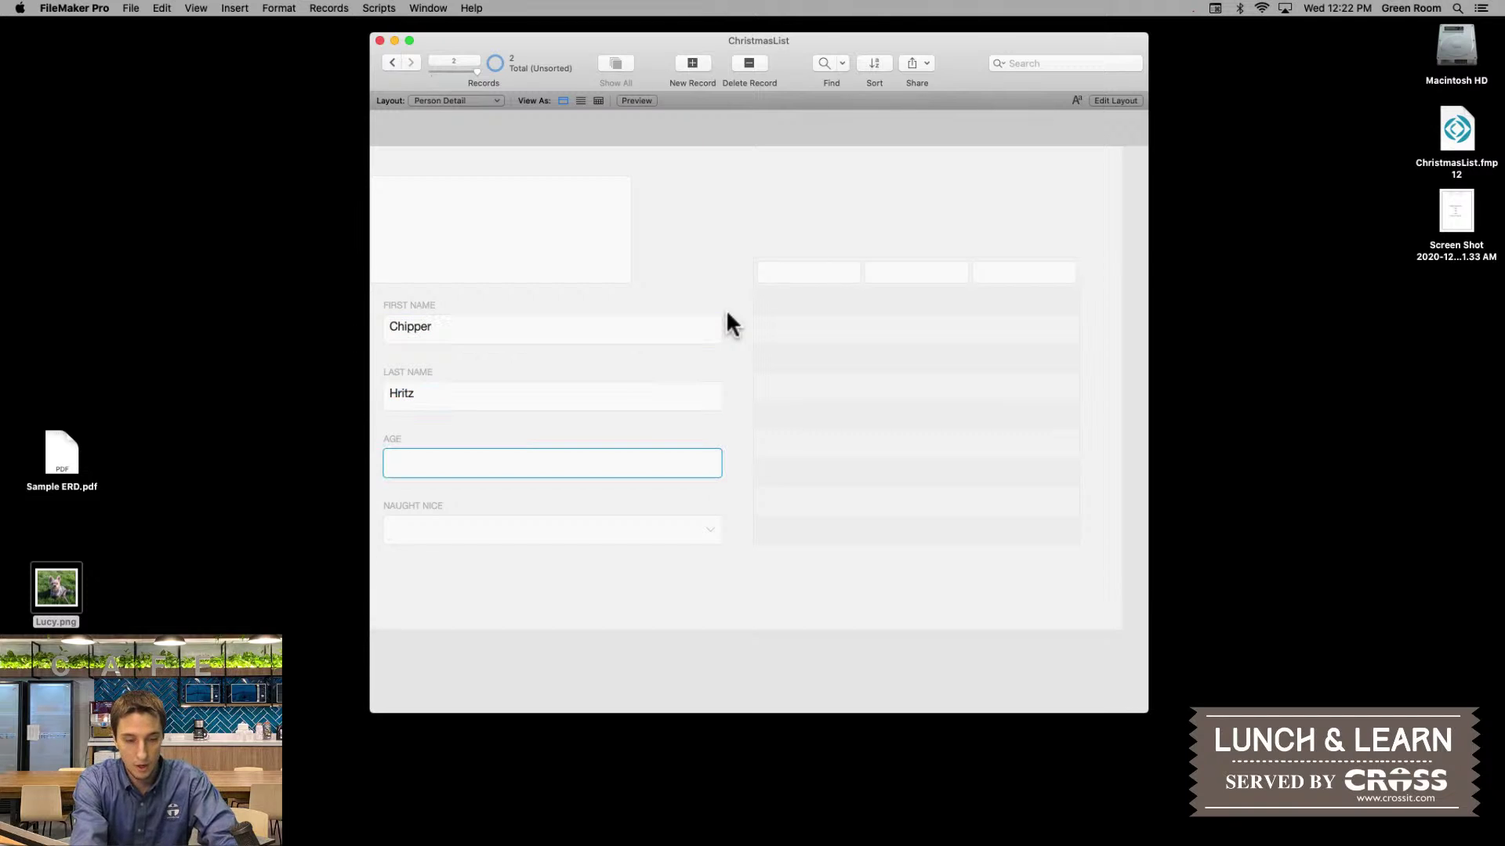
{"action": "type", "text": "8"}
{"action": "left_click", "coordinate": [613, 541]}
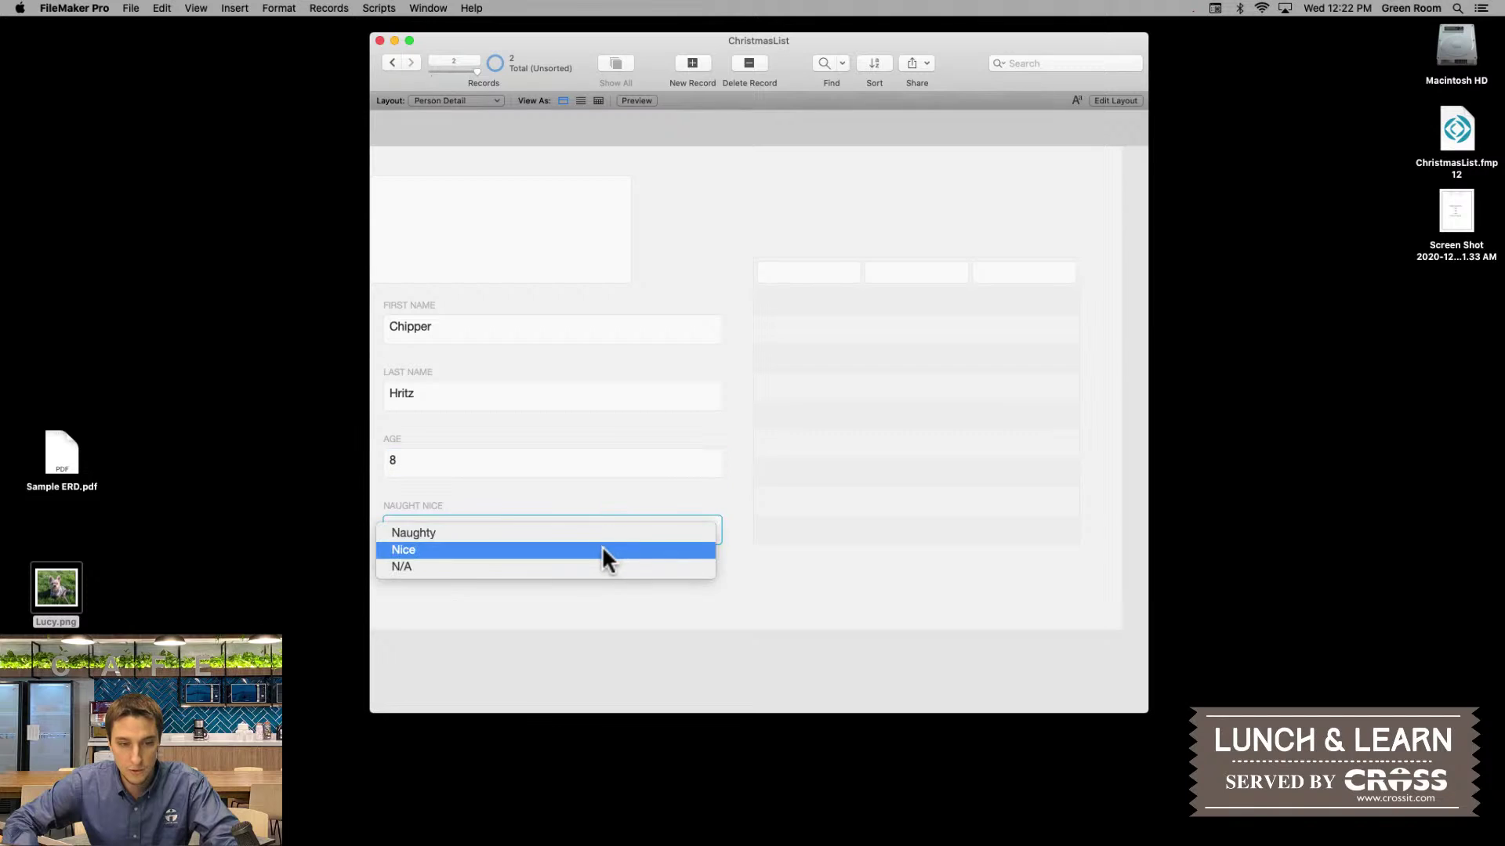
{"action": "left_click", "coordinate": [600, 533]}
- Put a photo into Chipper's picture container
{"action": "left_click", "coordinate": [392, 61]}
{"action": "left_click", "coordinate": [410, 62]}
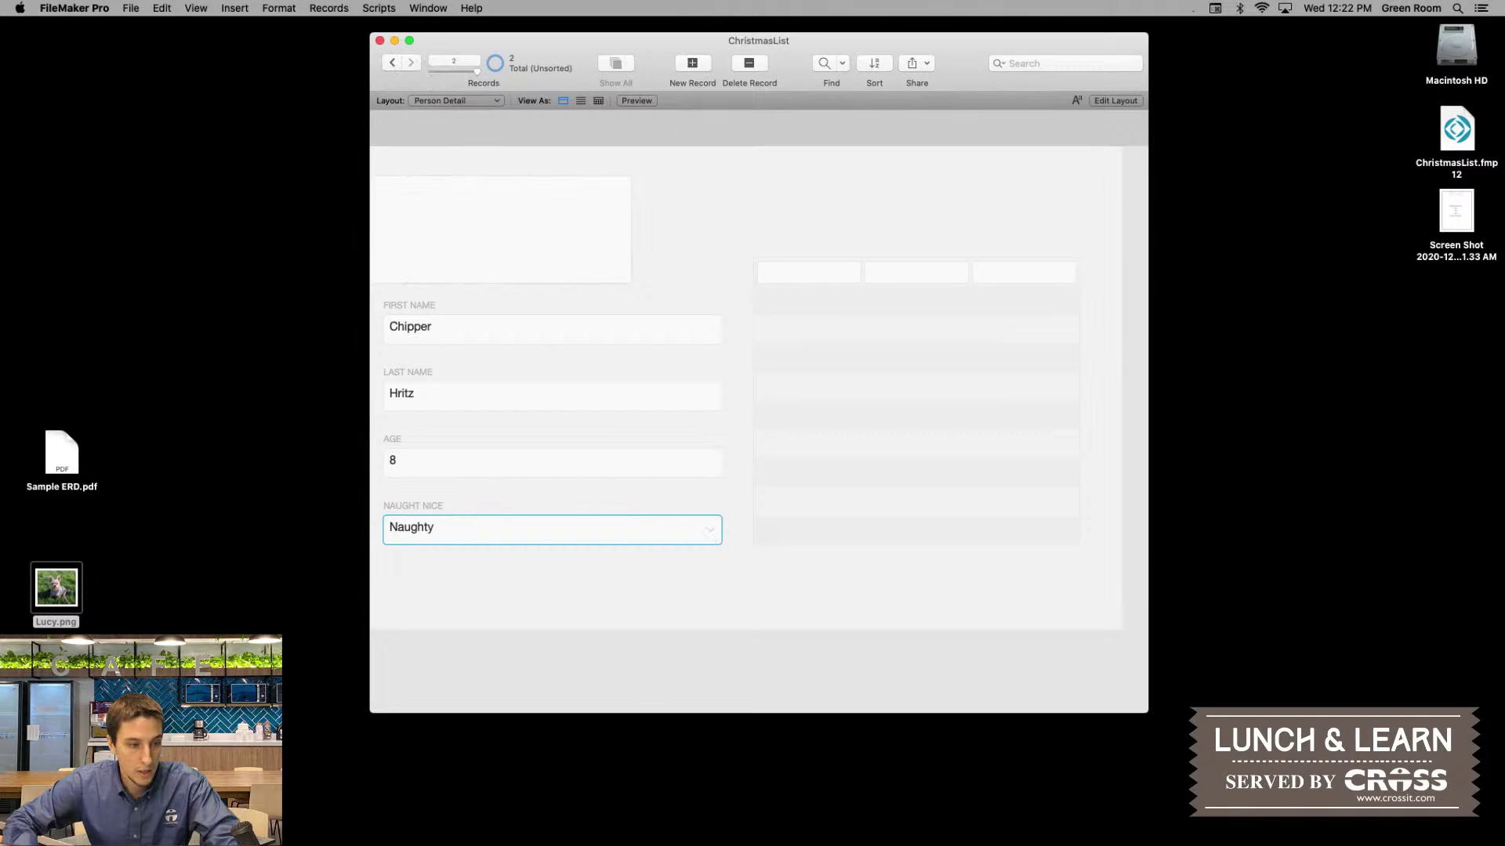
{"action": "left_click_drag", "start_coordinate": [57, 588], "coordinate": [479, 235]}
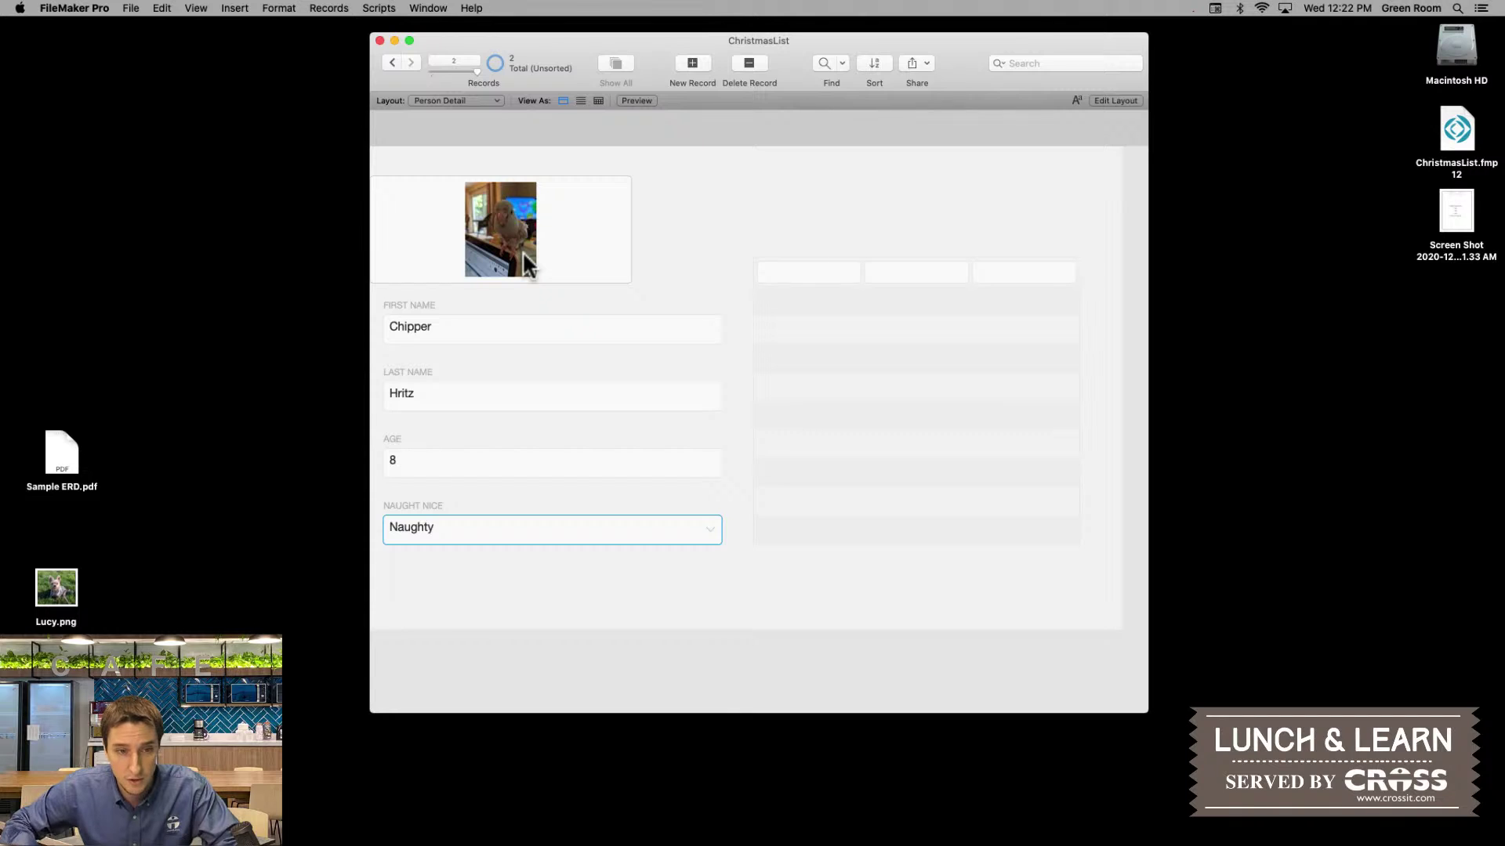
- Add a Bird Toy item costing 20.00 to Chipper's portal
{"action": "left_click", "coordinate": [795, 271]}
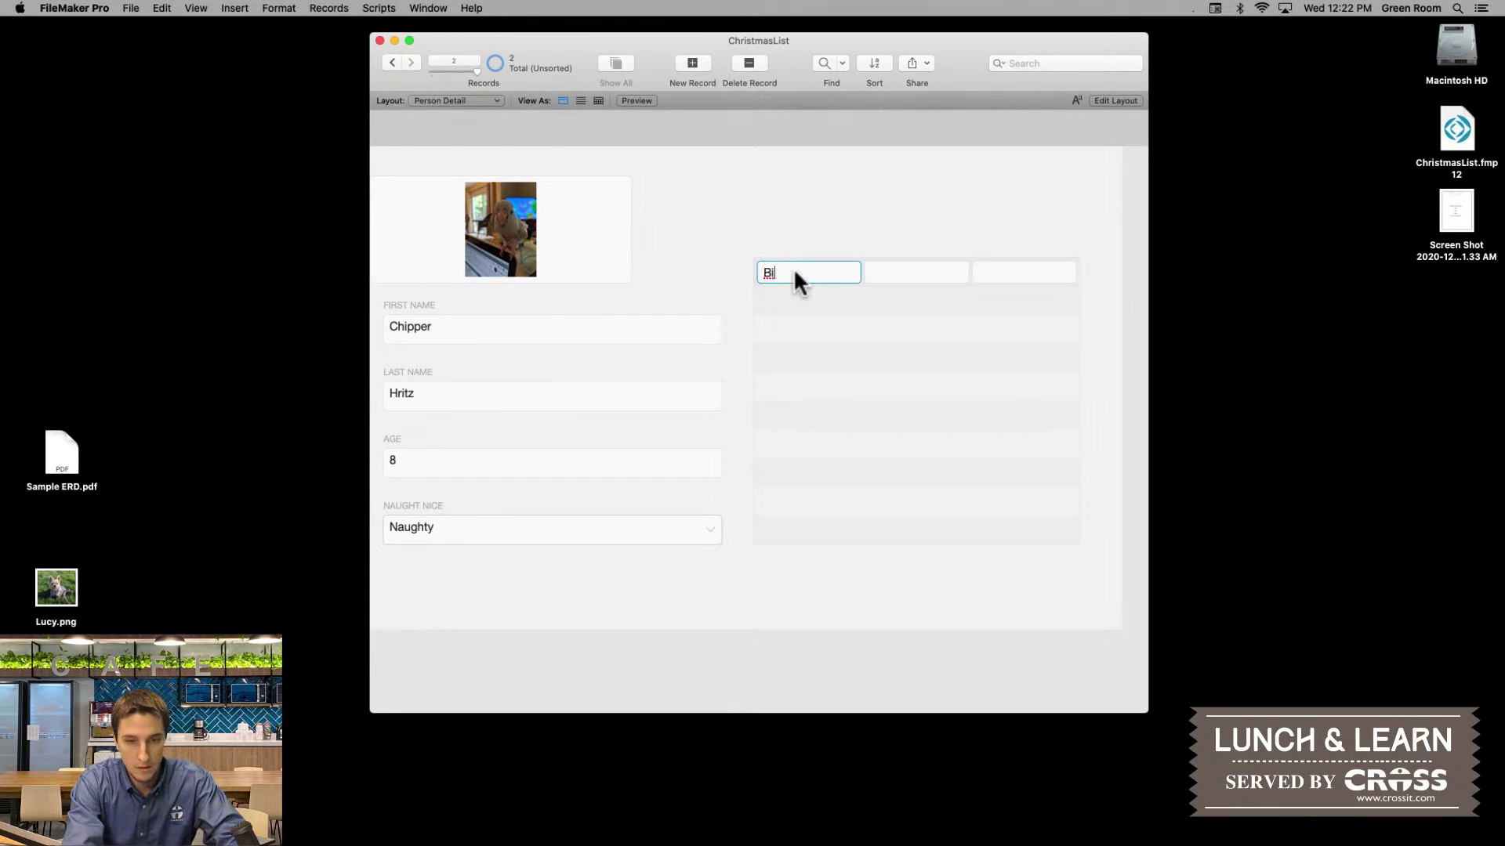
{"action": "key", "text": "Tab"}
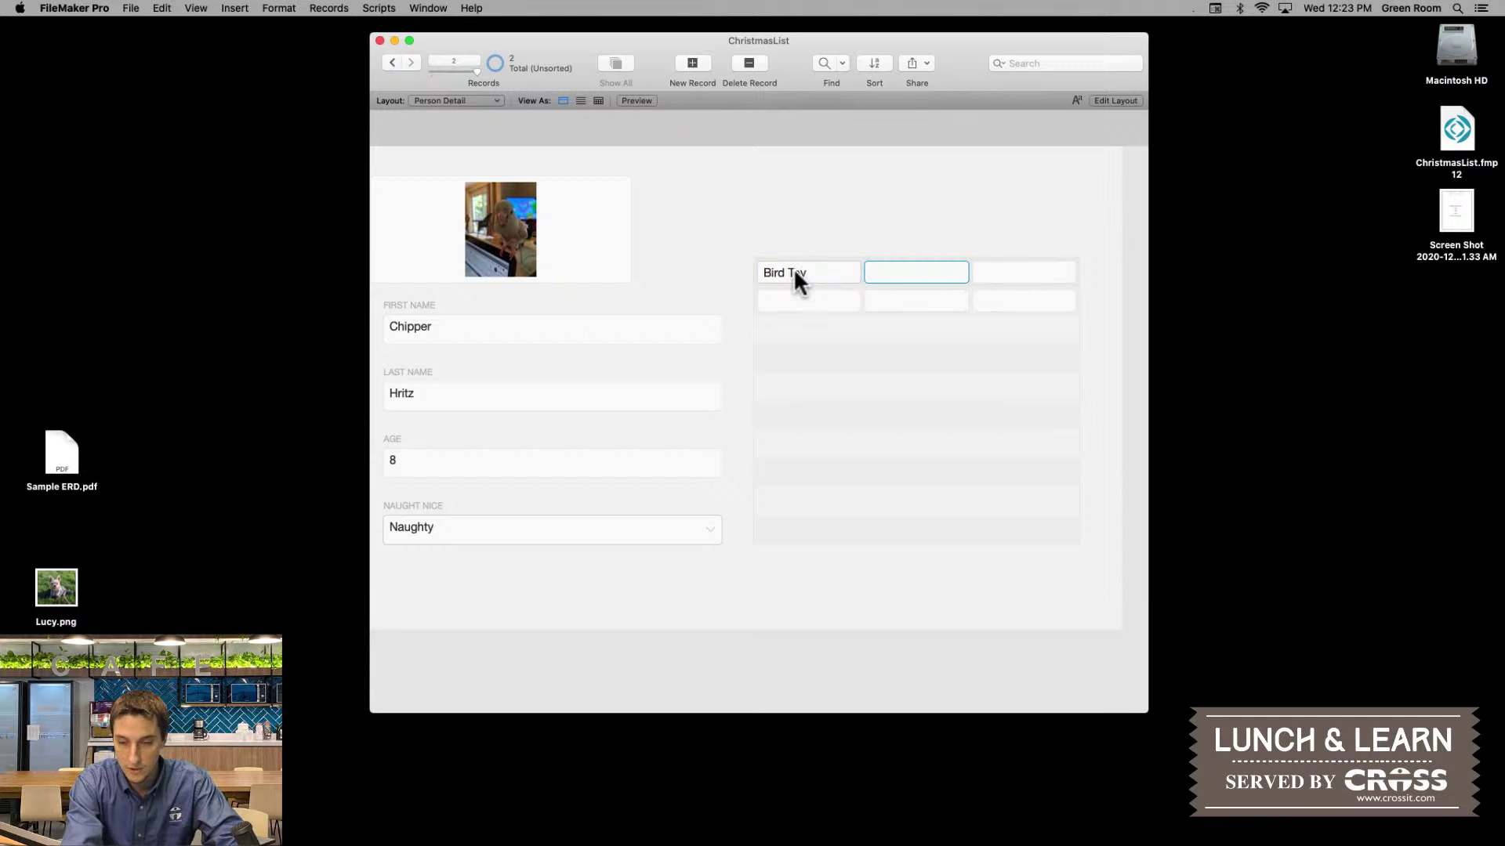
{"action": "type", "text": "20."}
{"action": "key", "text": "Tab"}
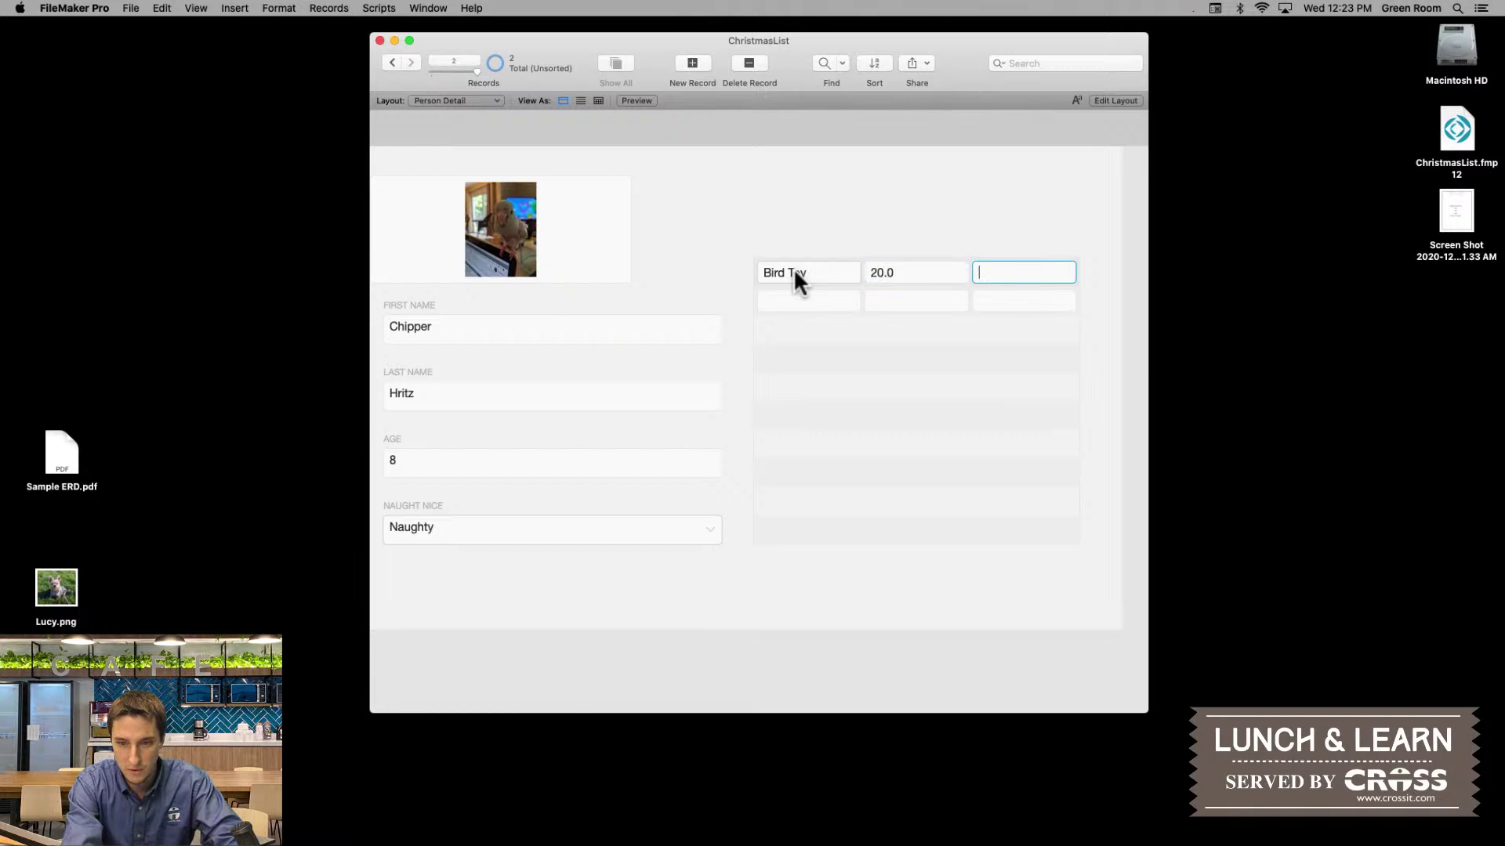
{"action": "key", "text": "shift+Tab"}
{"action": "type", "text": "0"}
{"action": "key", "text": "BackSpace"}
{"action": "key", "text": "BackSpace"}
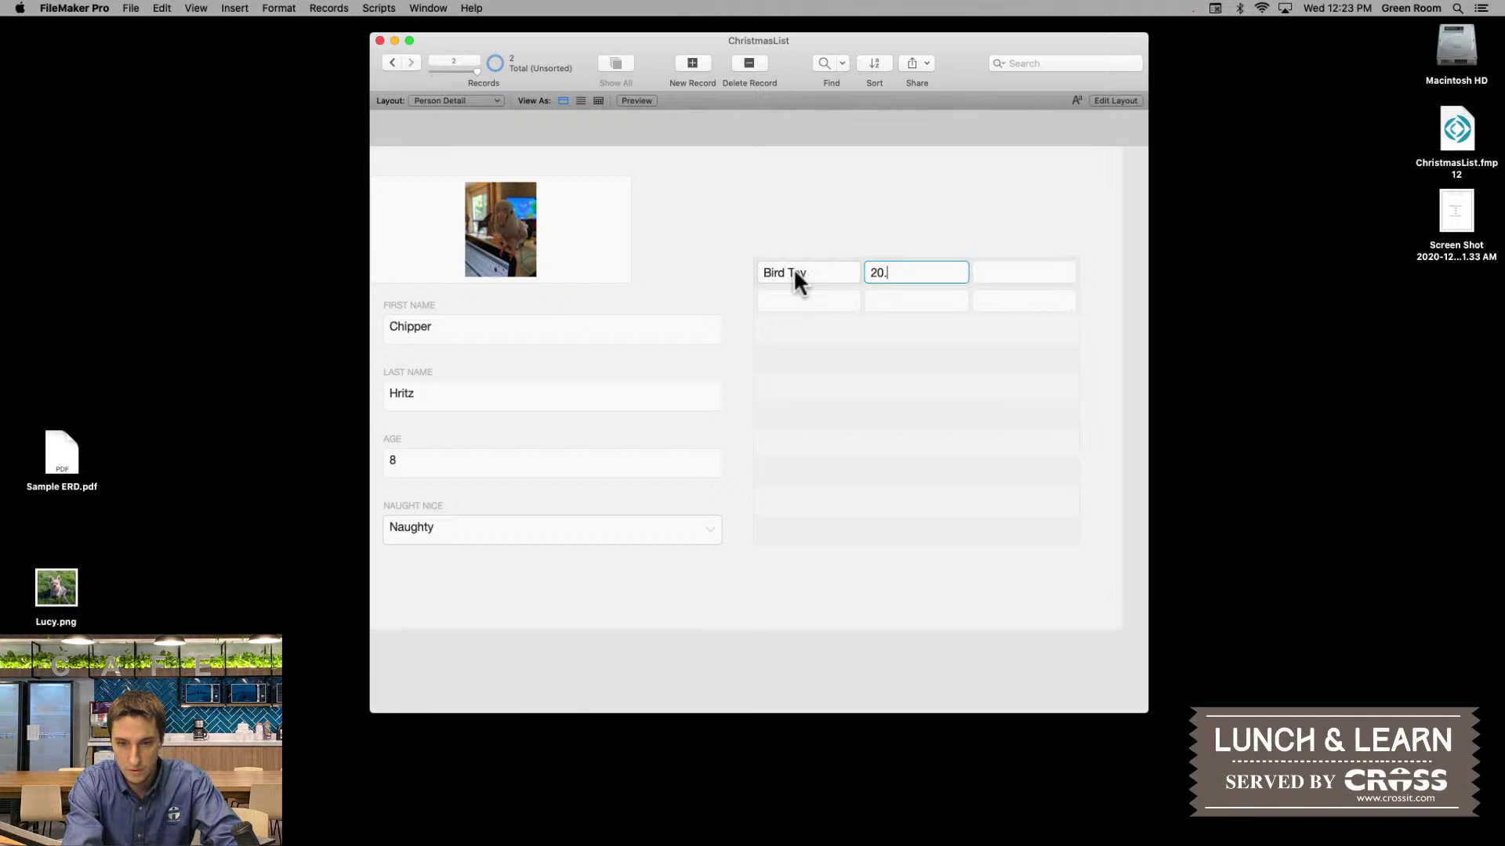
{"action": "type", "text": "00"}
{"action": "key", "text": "Tab"}
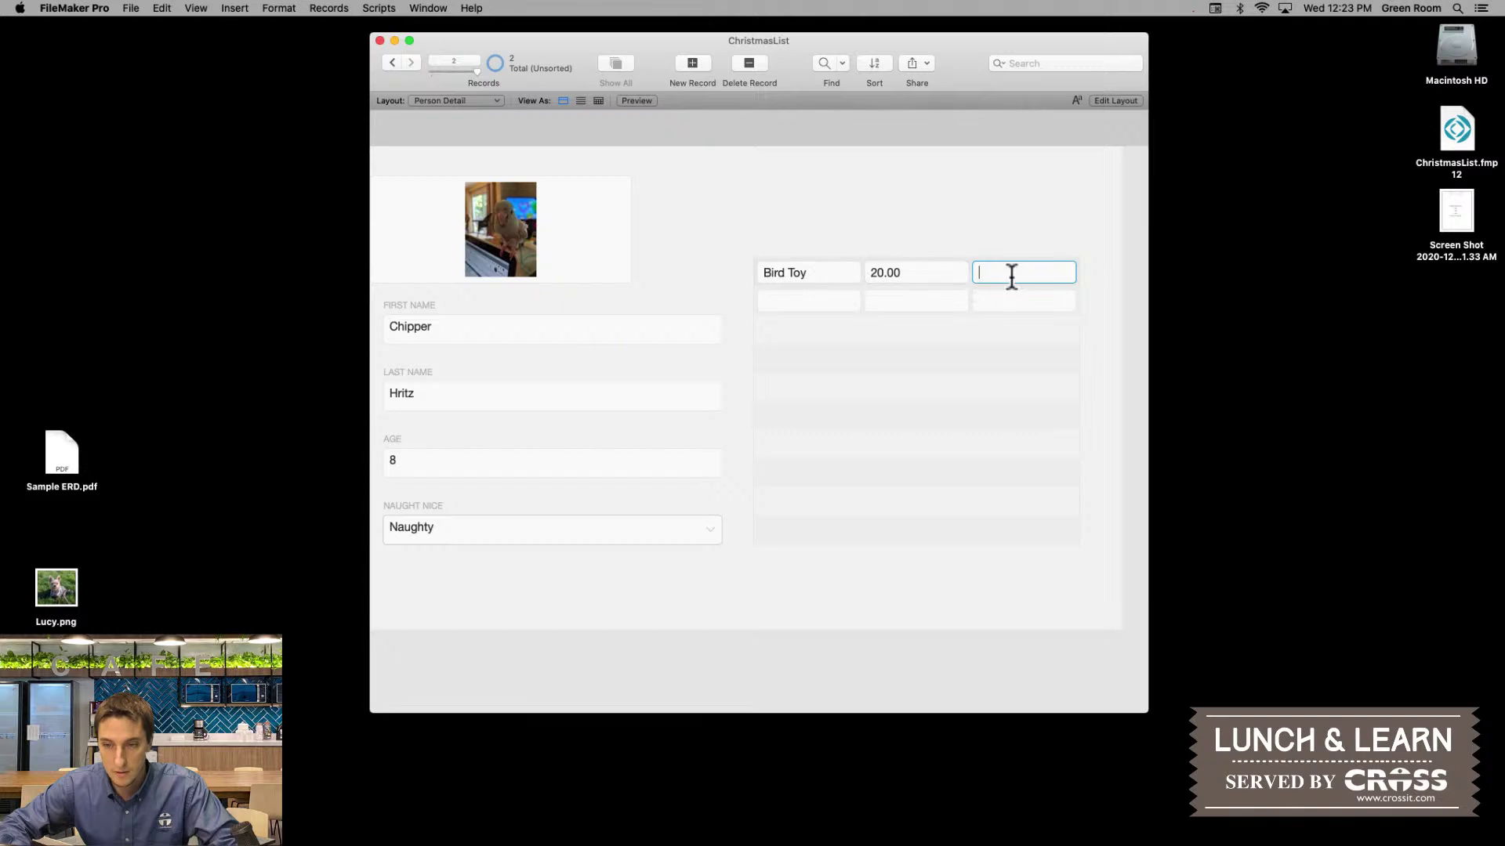
- Add a second item, Bird Toy 2, costing 5.99, and switch to the Item Detail layout
{"action": "left_click", "coordinate": [845, 306]}
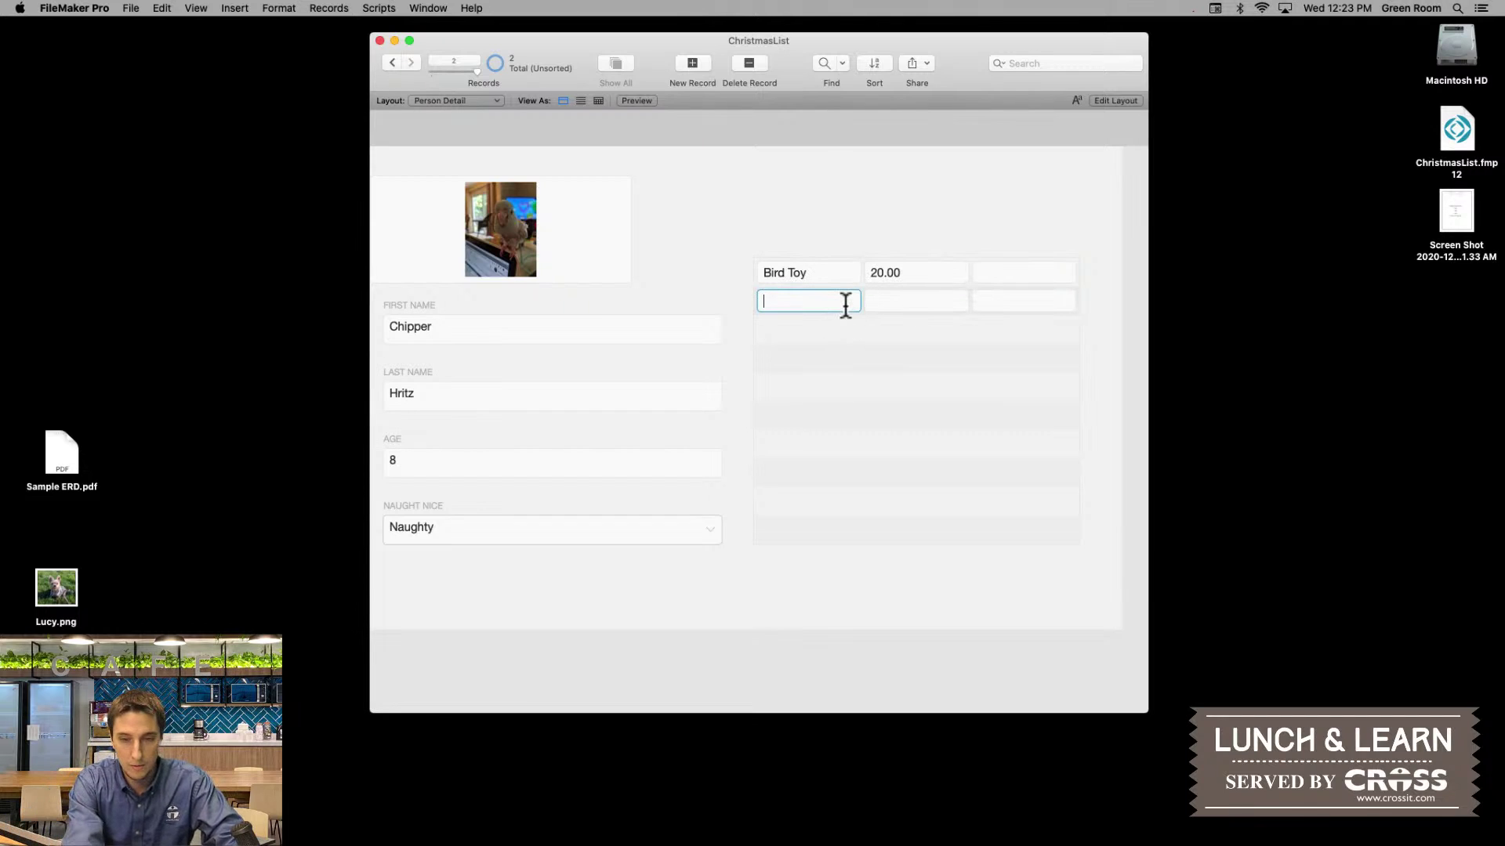
{"action": "type", "text": "Ch"}
{"action": "key", "text": "BackSpace"}
{"action": "key", "text": "BackSpace"}
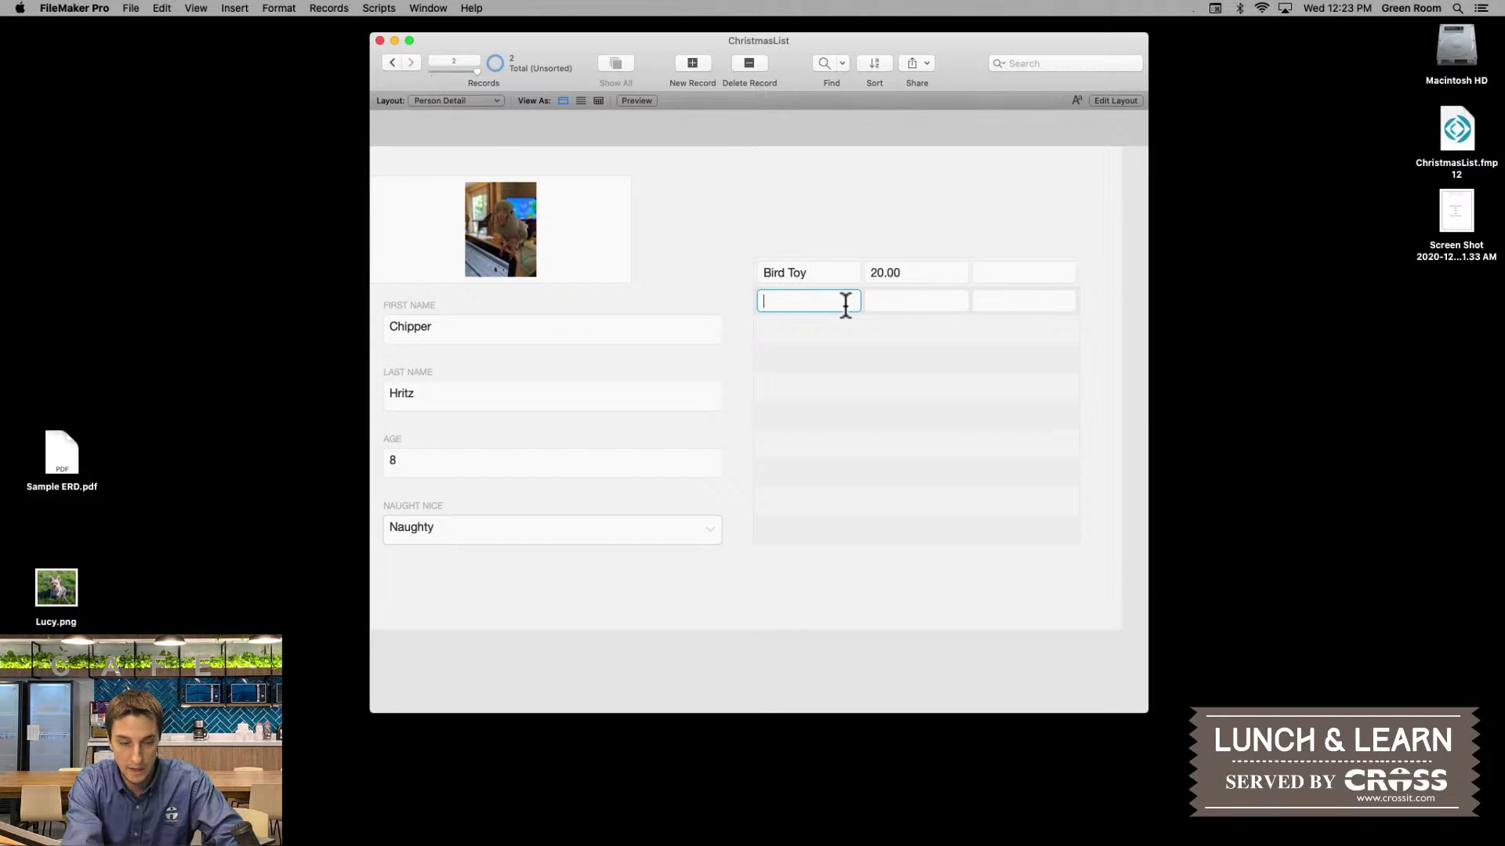
{"action": "type", "text": "Bird To"}
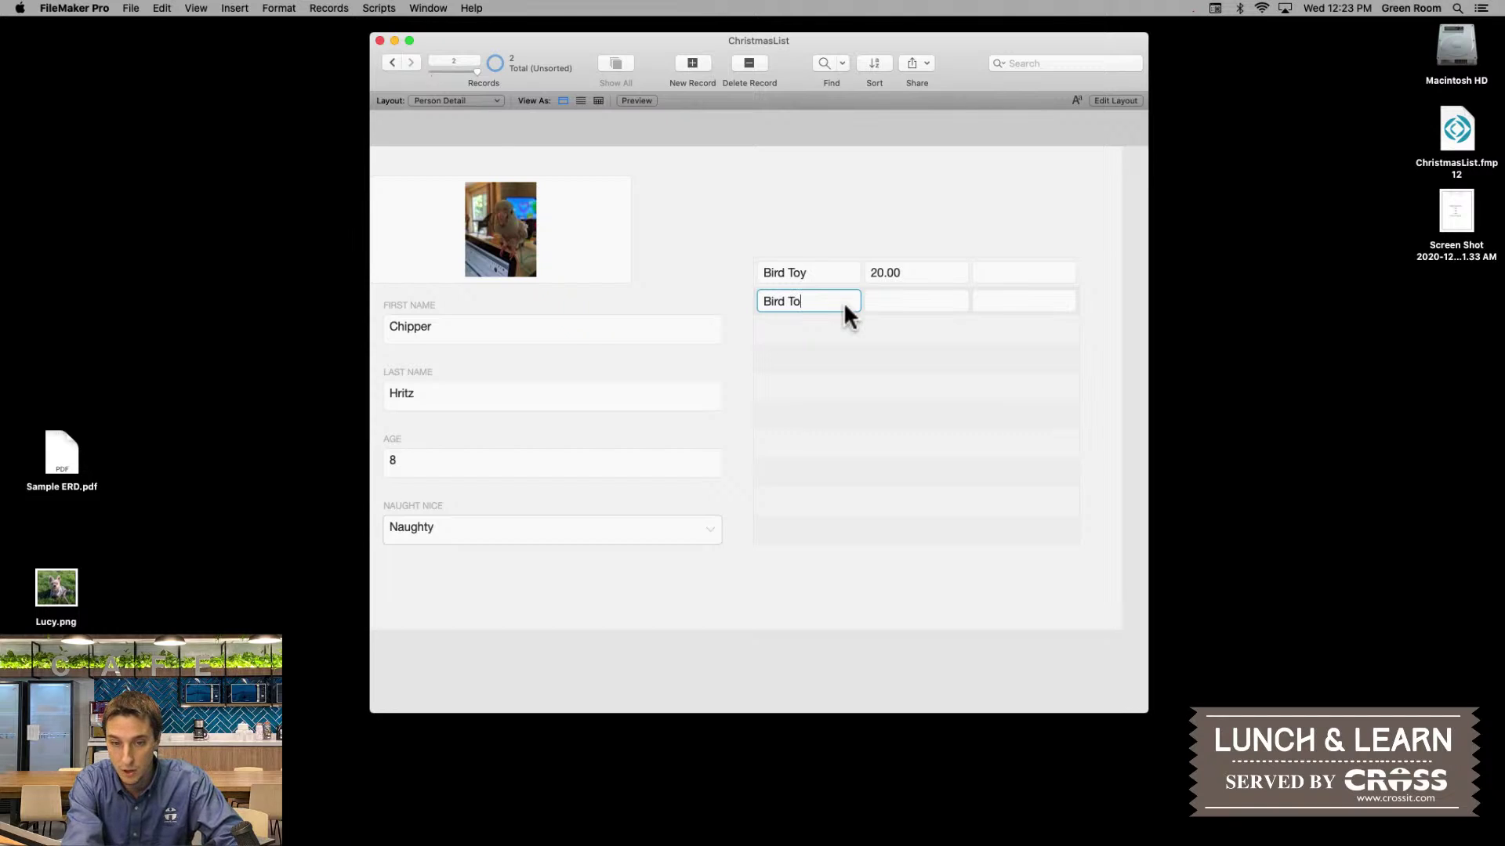
{"action": "type", "text": "2"}
{"action": "key", "text": "Tab"}
{"action": "type", "text": "5.99"}
{"action": "left_click", "coordinate": [835, 166]}
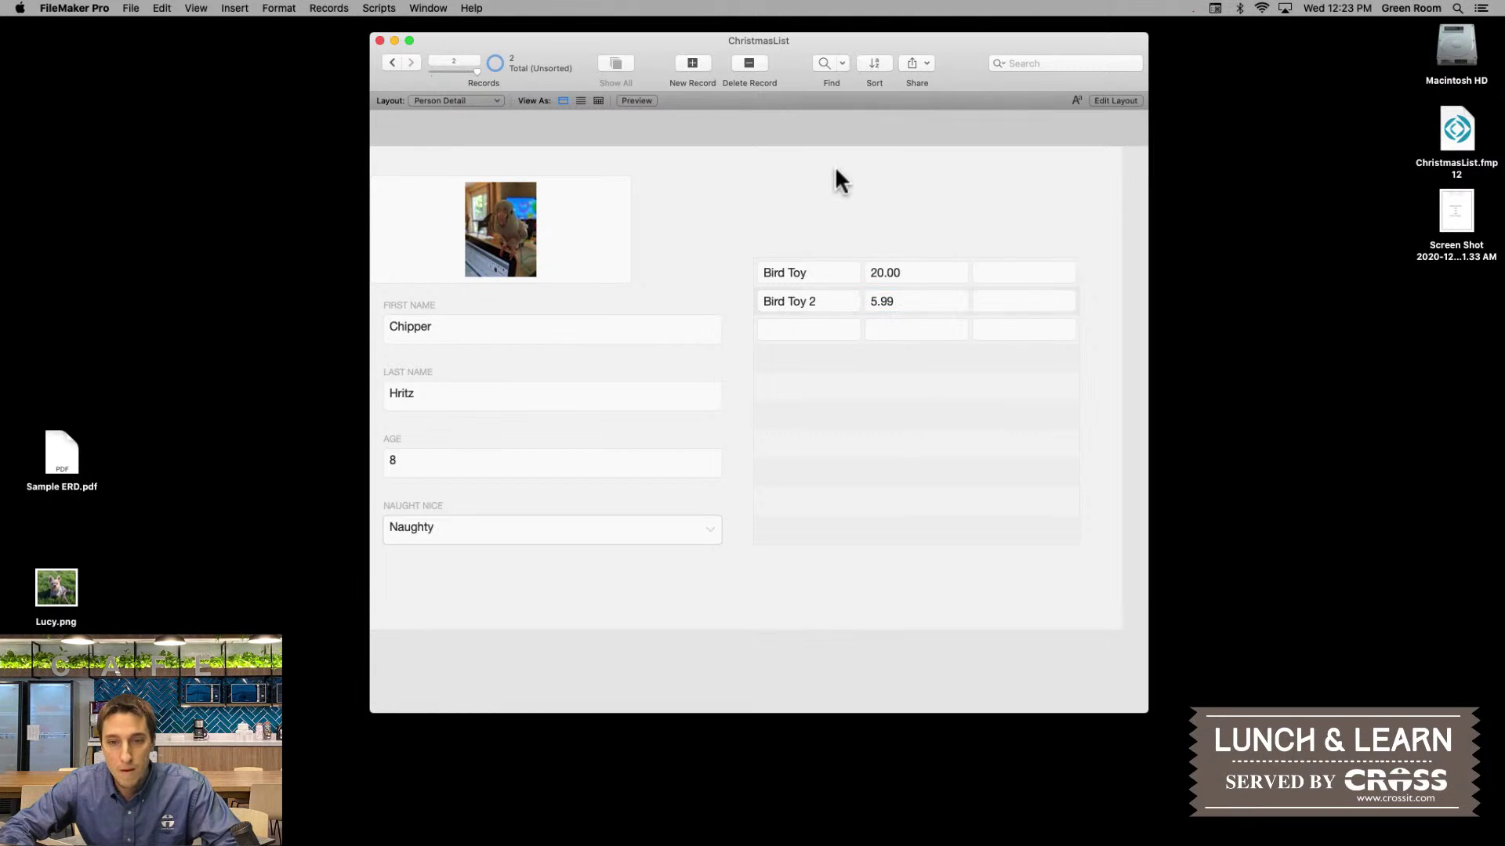
{"action": "left_click", "coordinate": [488, 99]}
{"action": "left_click", "coordinate": [478, 108]}
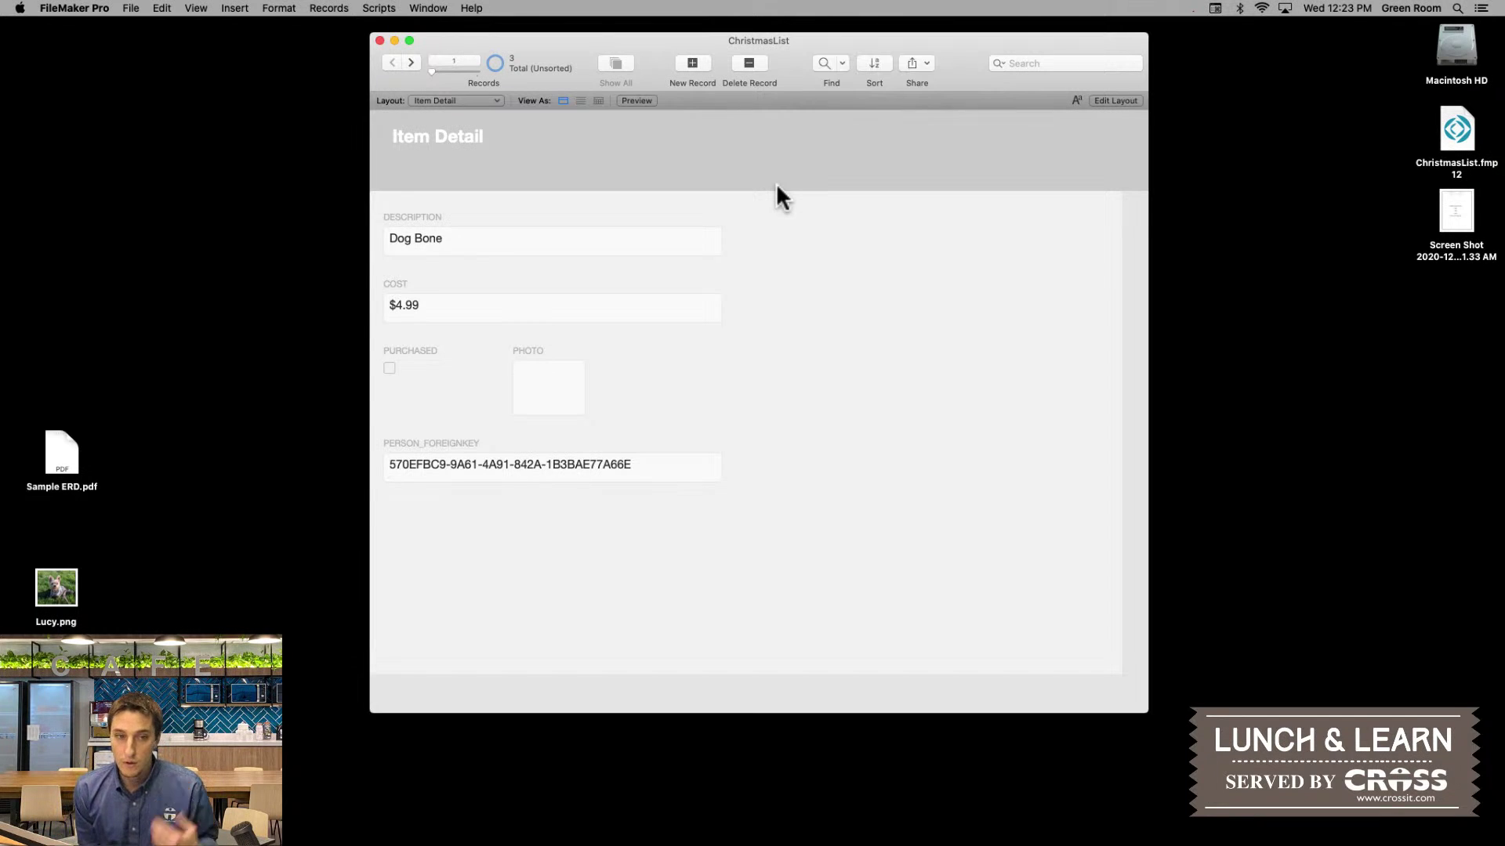
- Switch back to Person Detail and go to Lucy's record showing her Dog Bone gift
{"action": "left_click", "coordinate": [467, 98]}
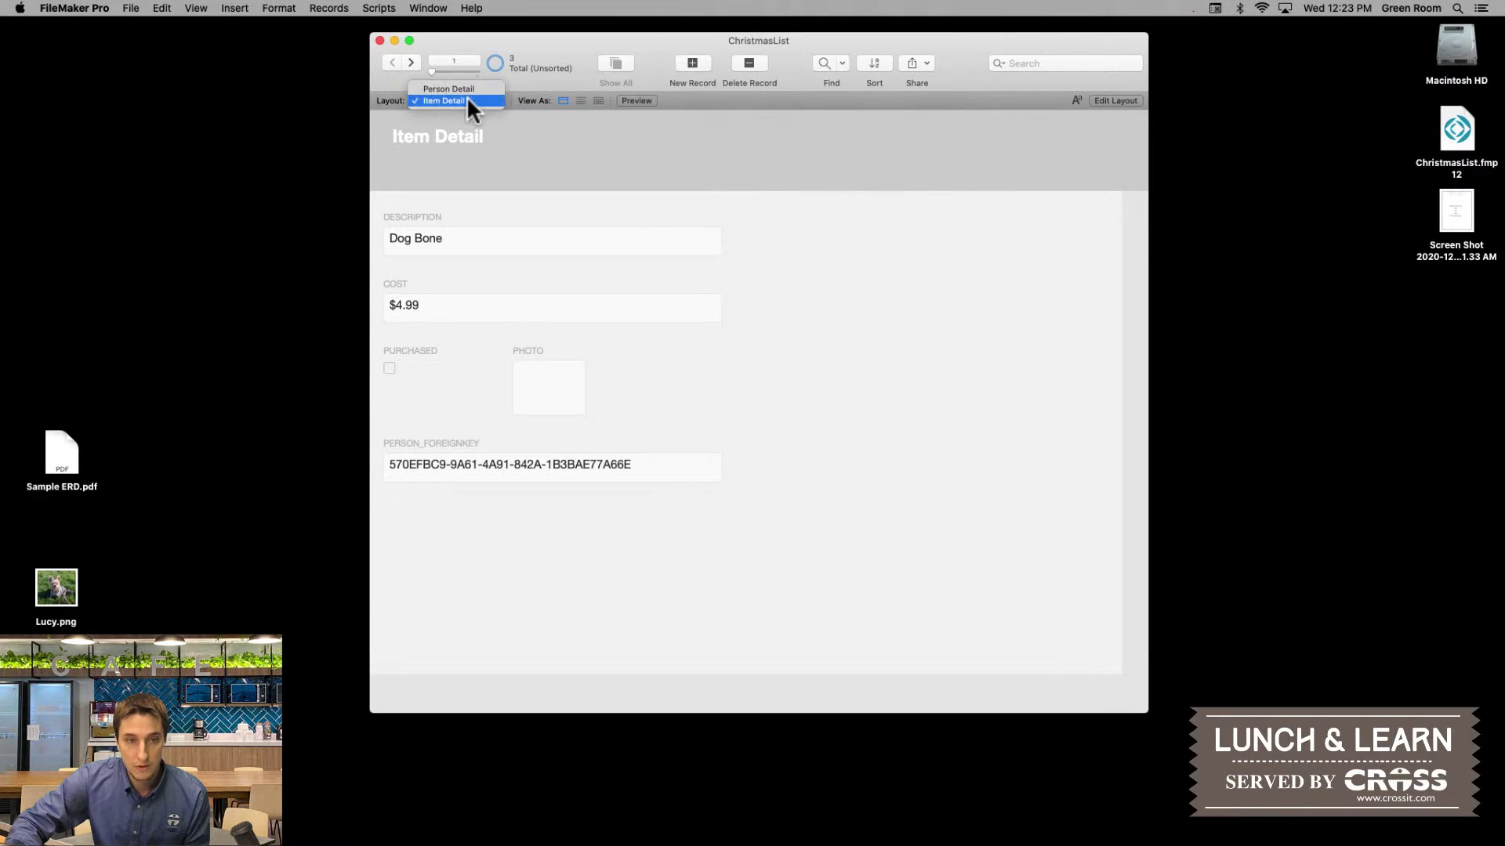
{"action": "left_click", "coordinate": [462, 88]}
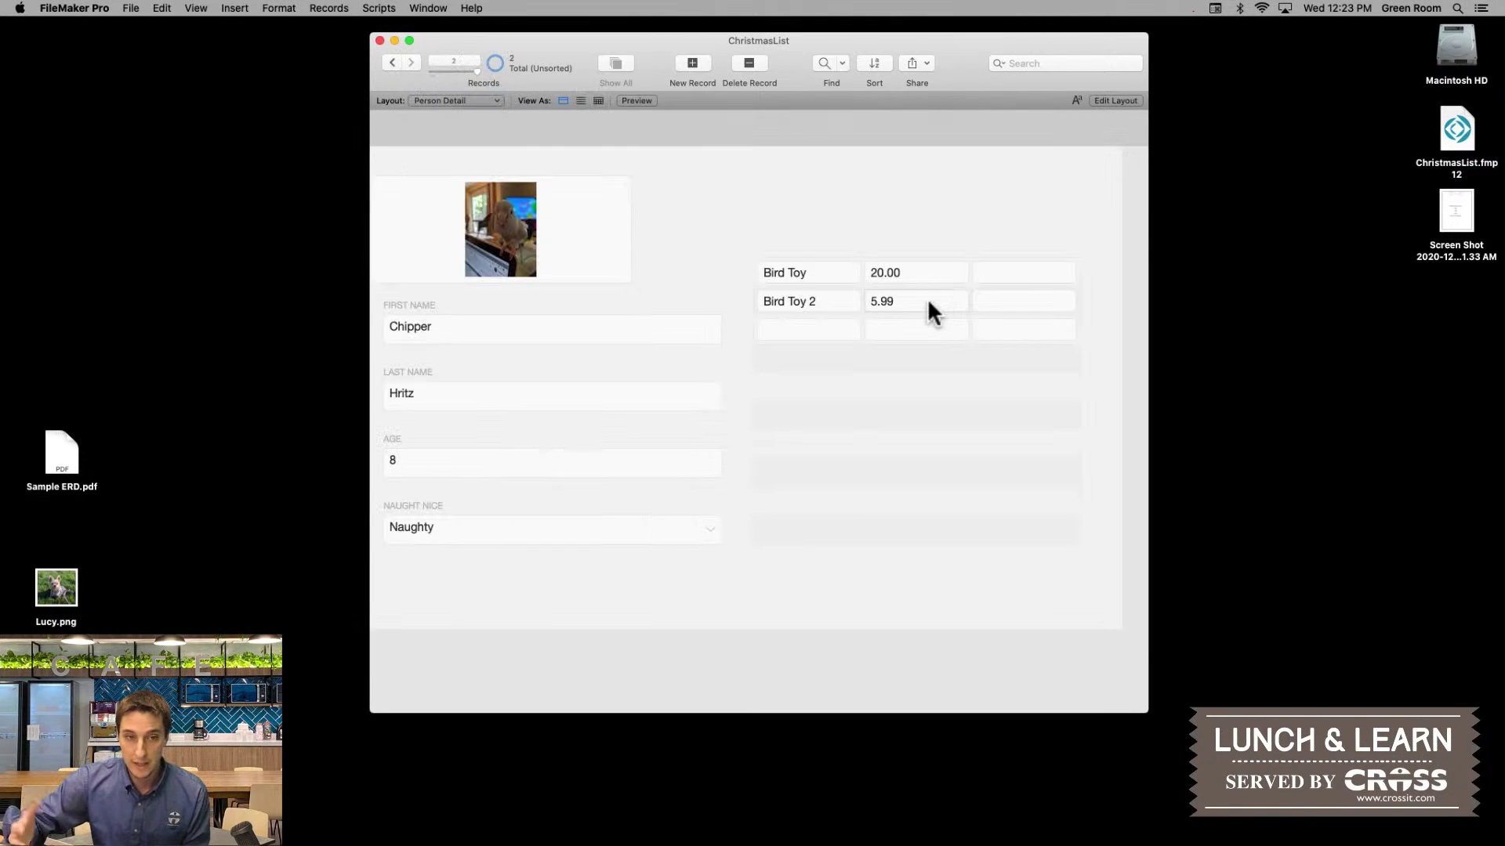
{"action": "left_click", "coordinate": [391, 62]}
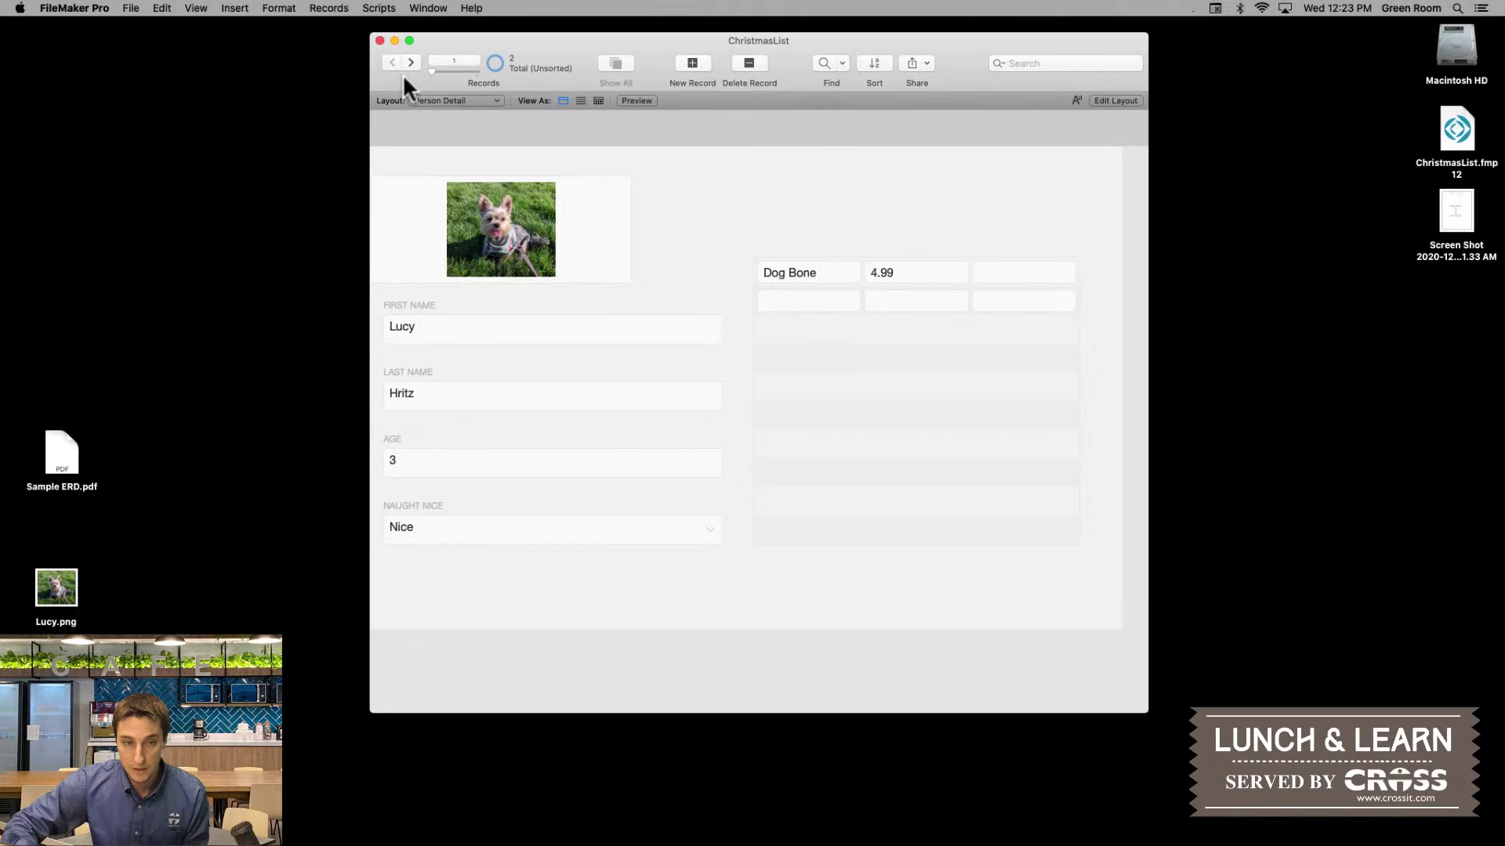